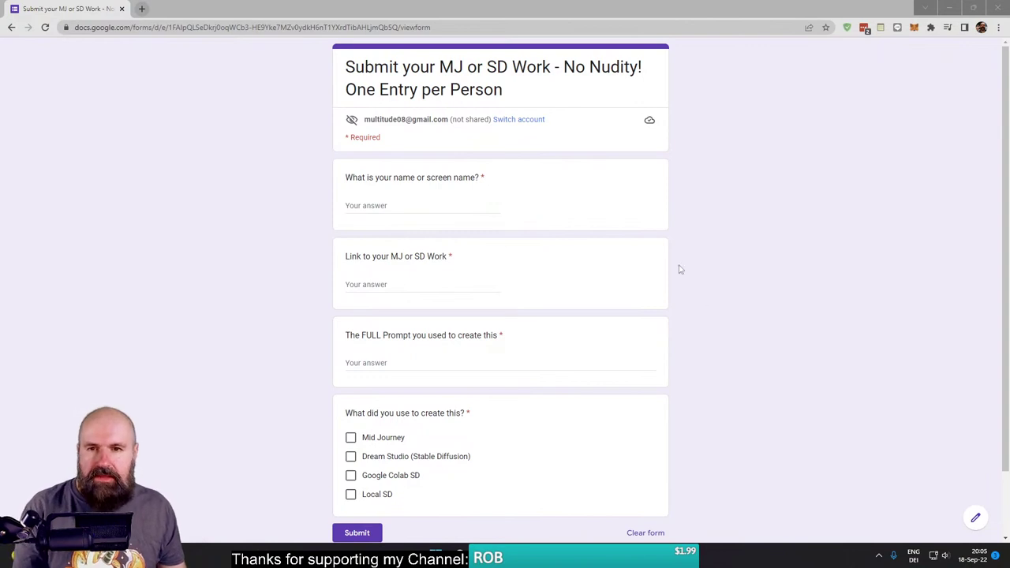
Step: Step through the name, link-to-work and full-prompt answers on the submission form
click(378, 205)
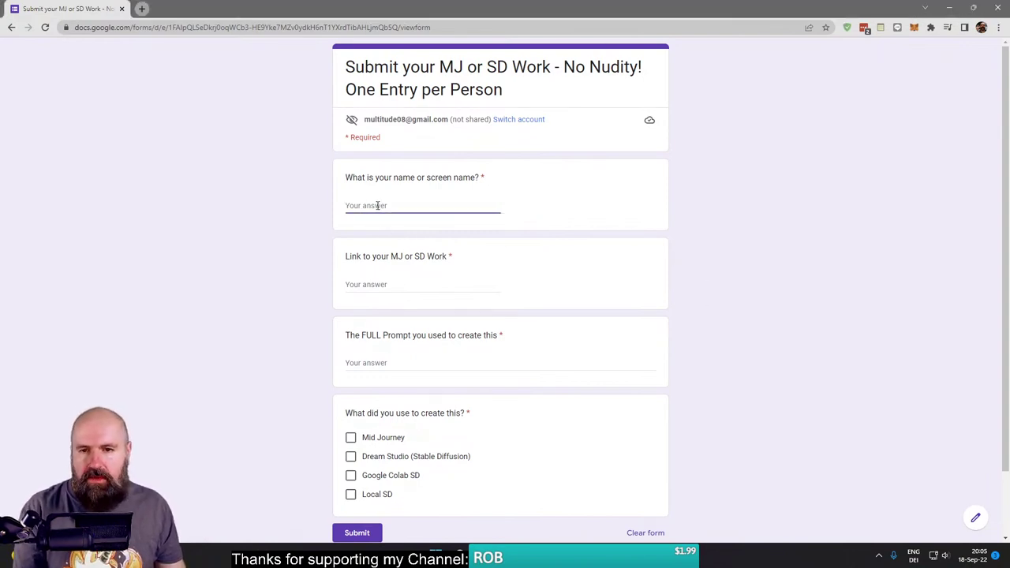
click(372, 286)
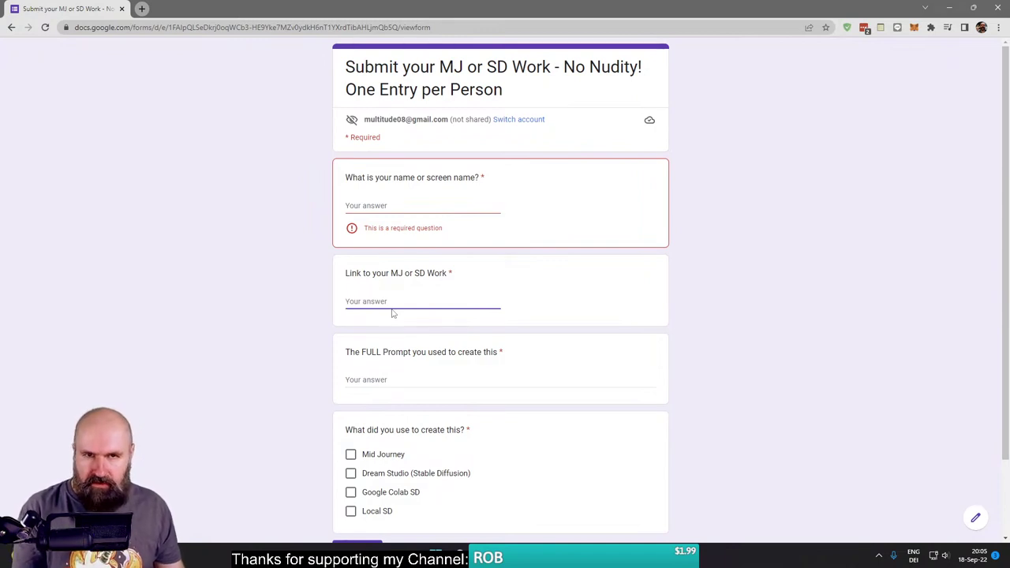
click(385, 379)
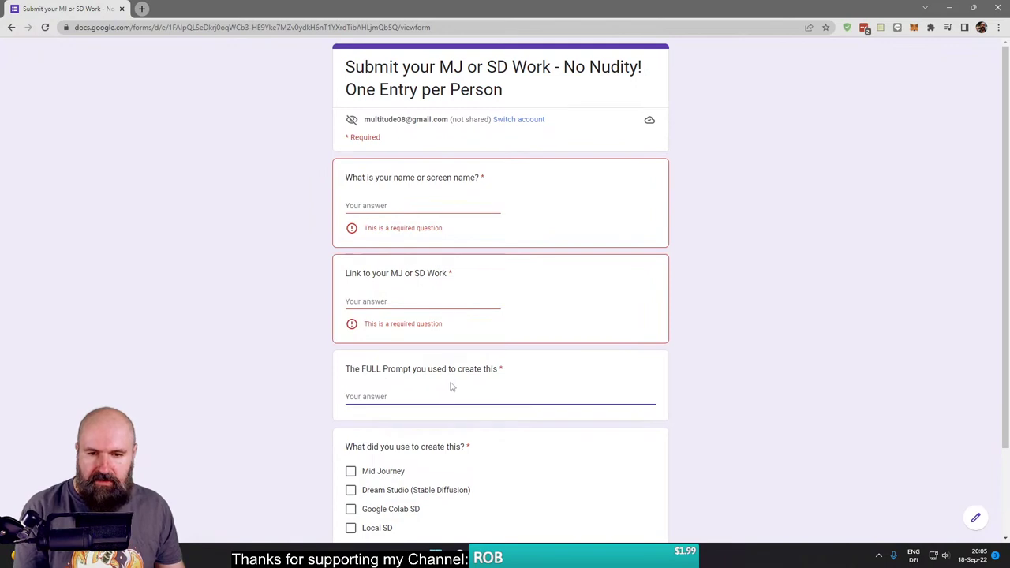
scroll(479, 372, down, 3)
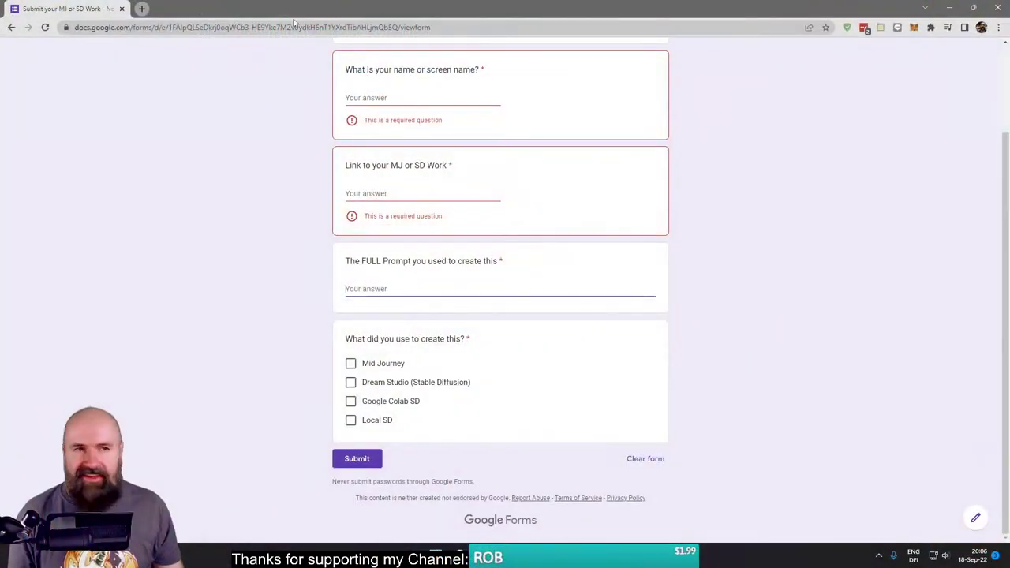
Step: Select the Facebook group link in the saved notes and open a new browser tab
click(881, 26)
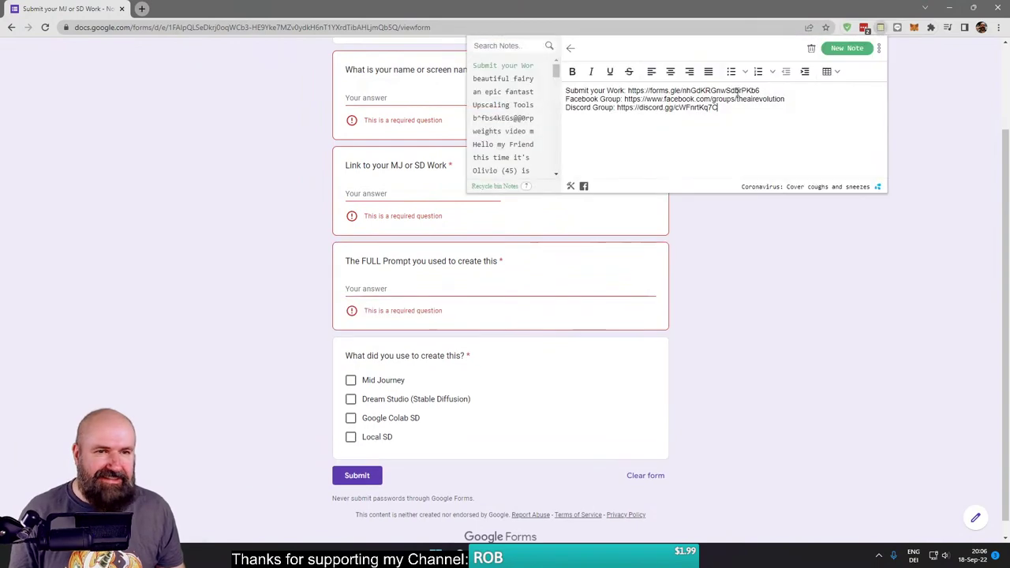
drag(786, 99, 625, 100)
key(ctrl+c)
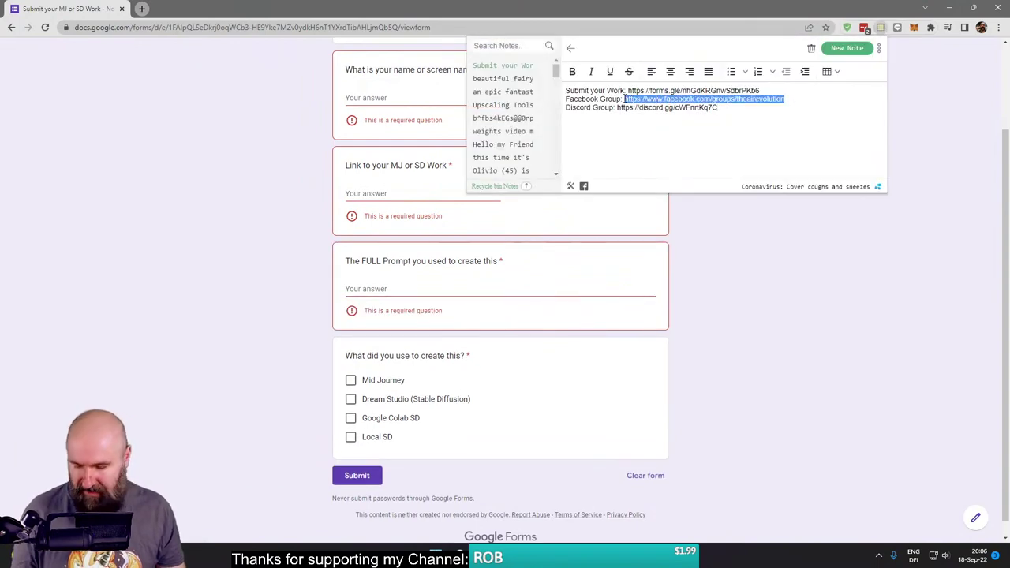
click(142, 9)
Step: Load the AI Revolution Facebook group from the pasted link and view its admin tools
key(ctrl+v)
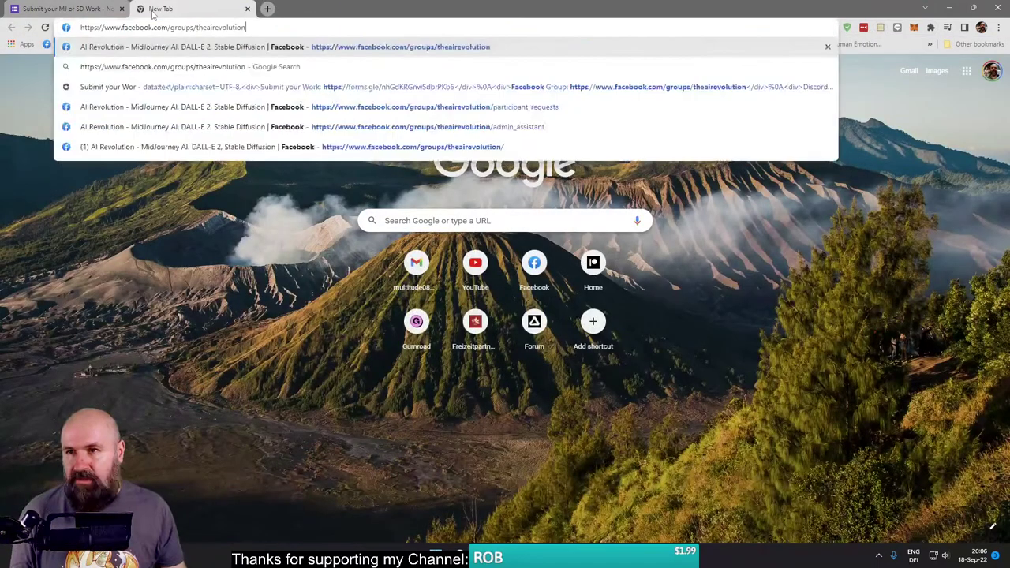
key(Return)
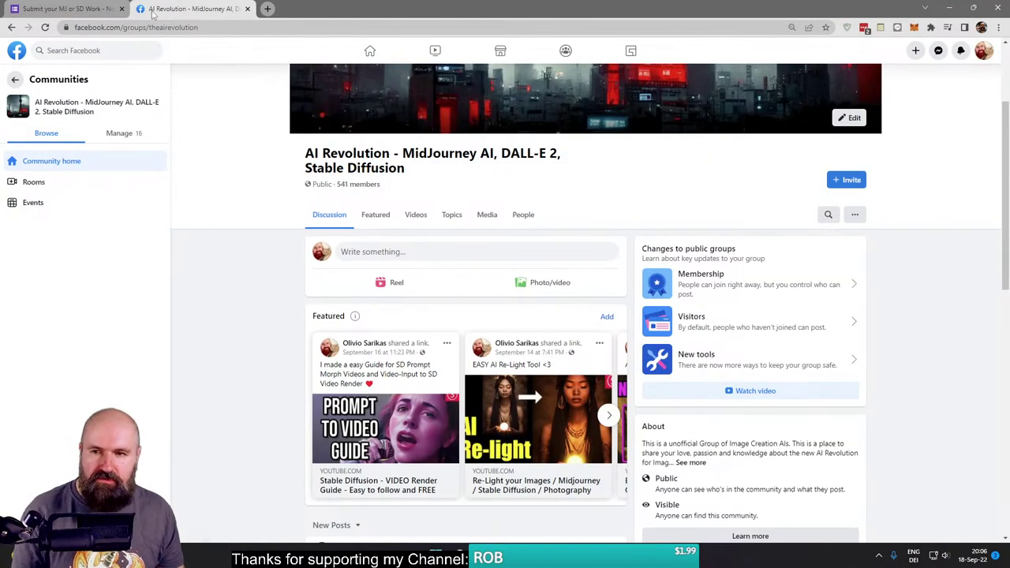
click(113, 134)
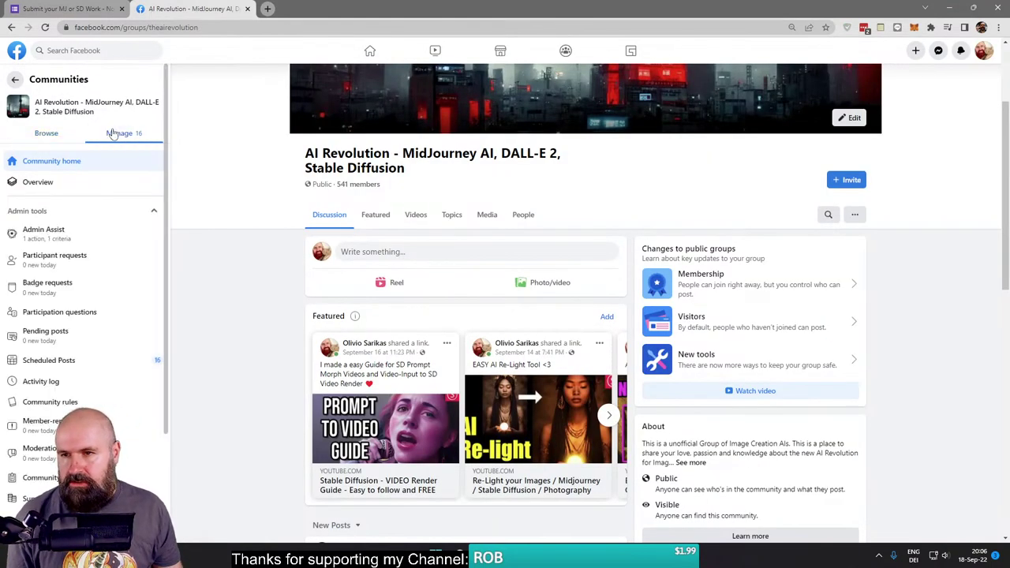
scroll(135, 280, down, 3)
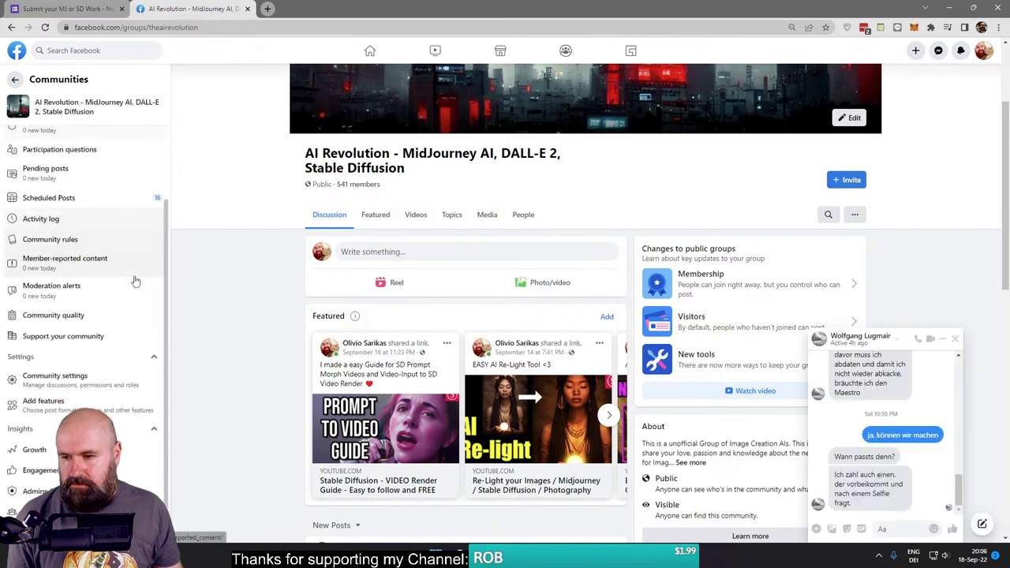
scroll(135, 280, up, 3)
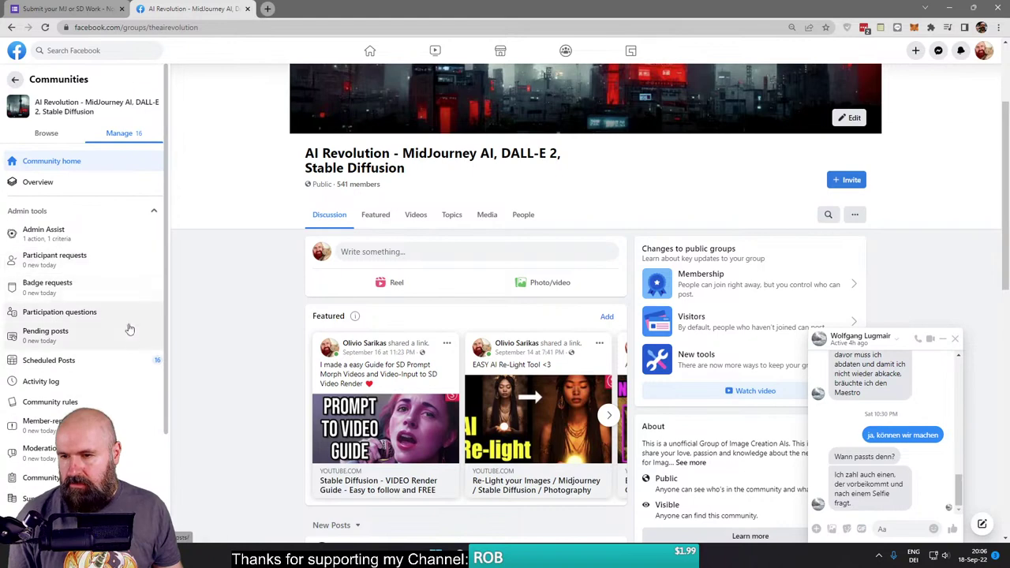
Step: Return to the group's browsing view, then go back to the Communities feed
click(26, 138)
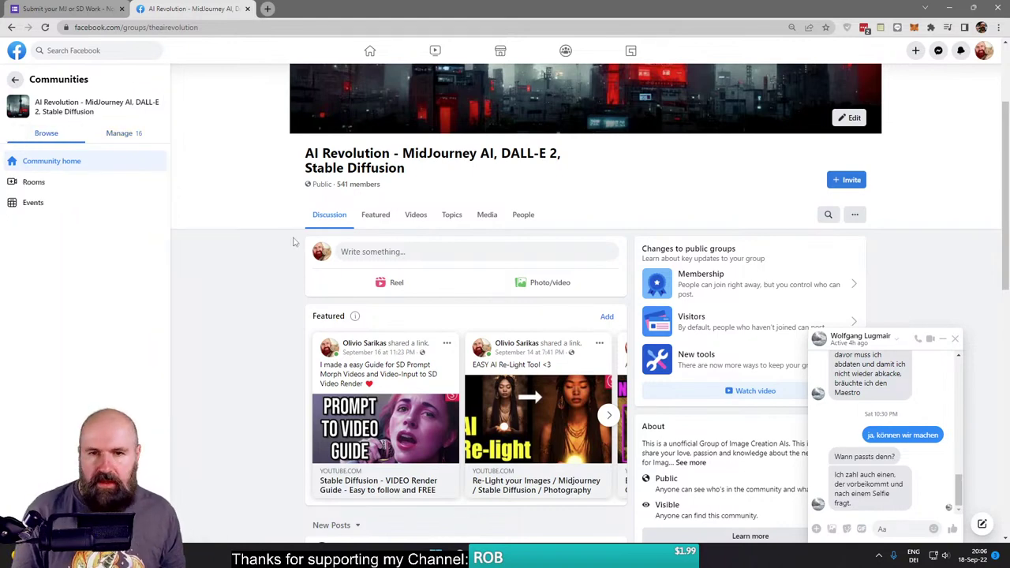
click(14, 79)
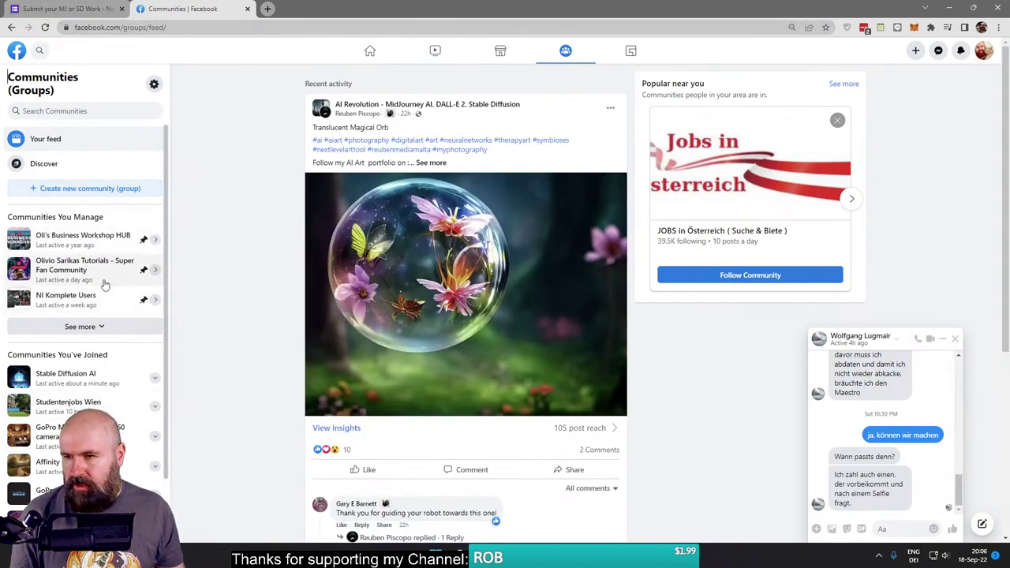
scroll(95, 292, down, 5)
scroll(97, 292, down, 3)
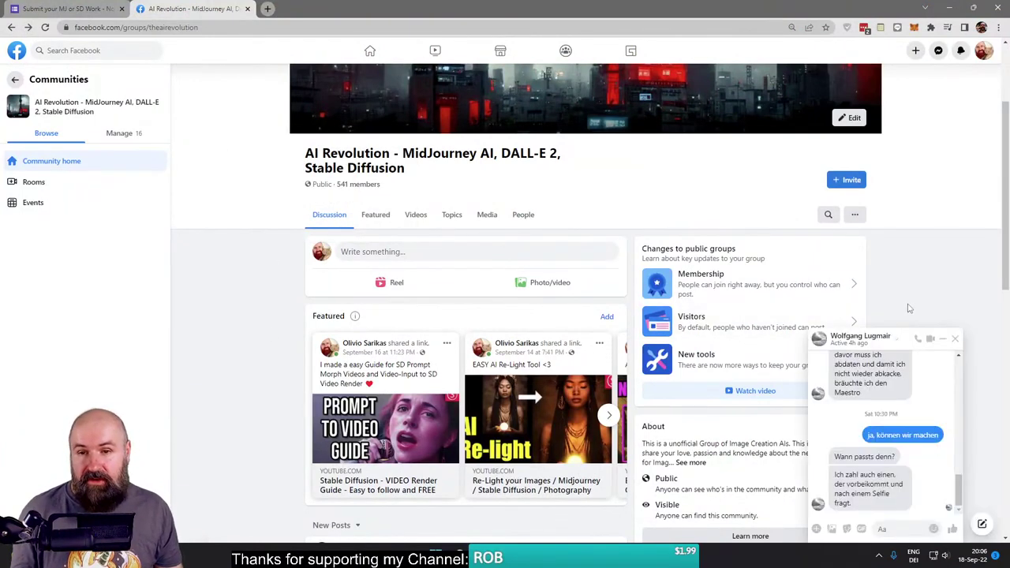
Step: Close the Messenger chat and scroll down through the group's posts
click(955, 339)
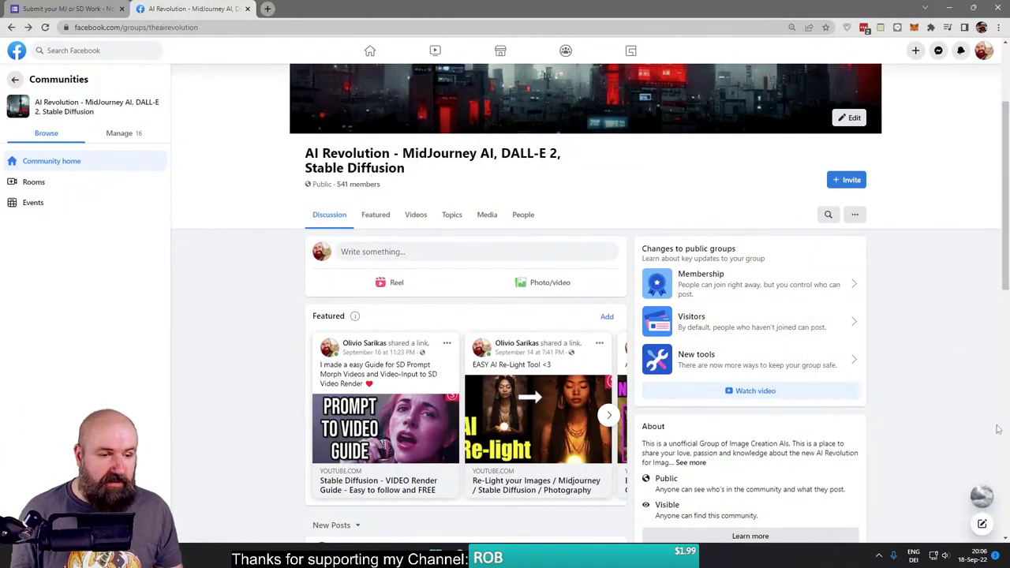
scroll(877, 273, down, 2)
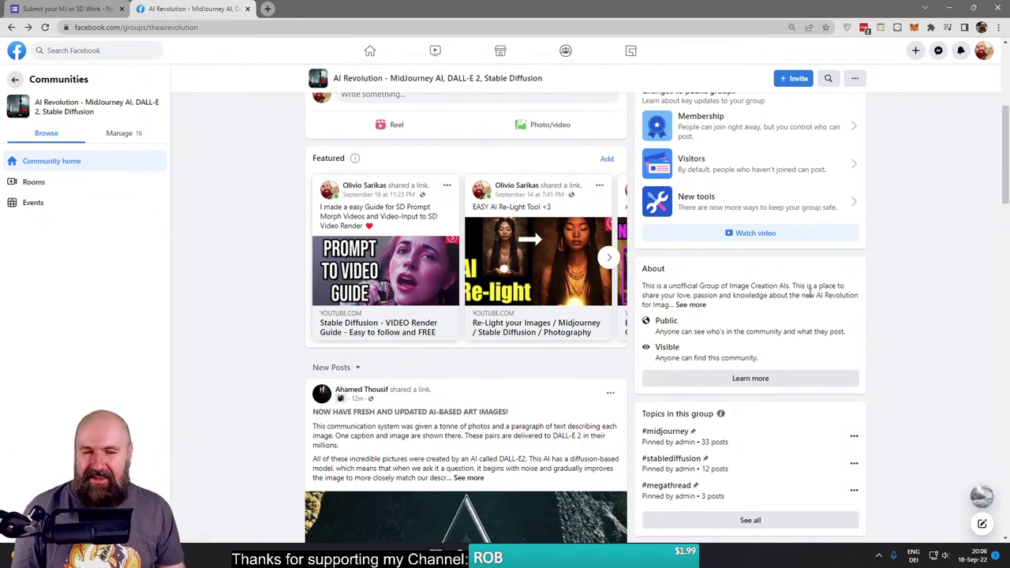
scroll(810, 304, down, 4)
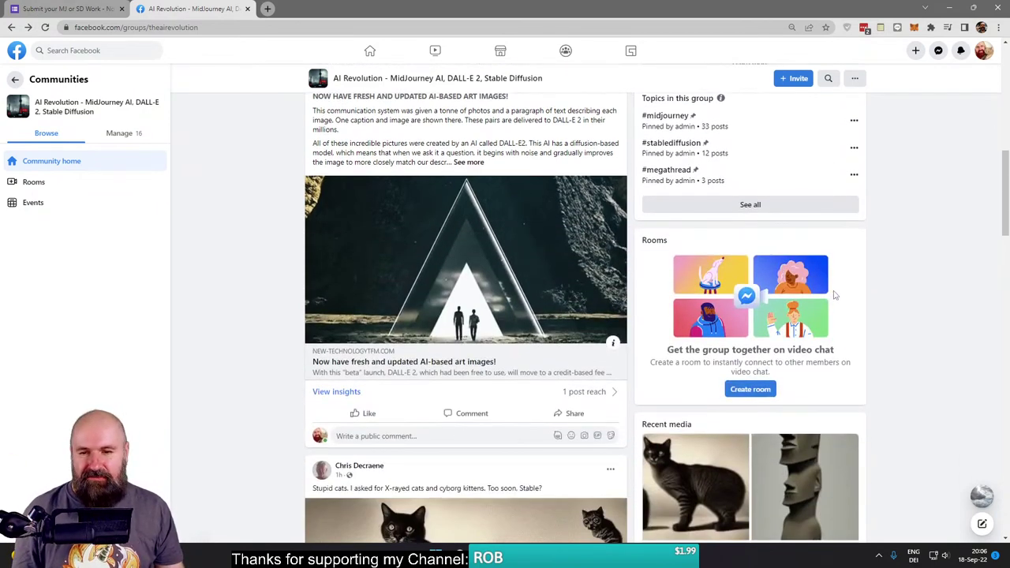
scroll(836, 287, down, 4)
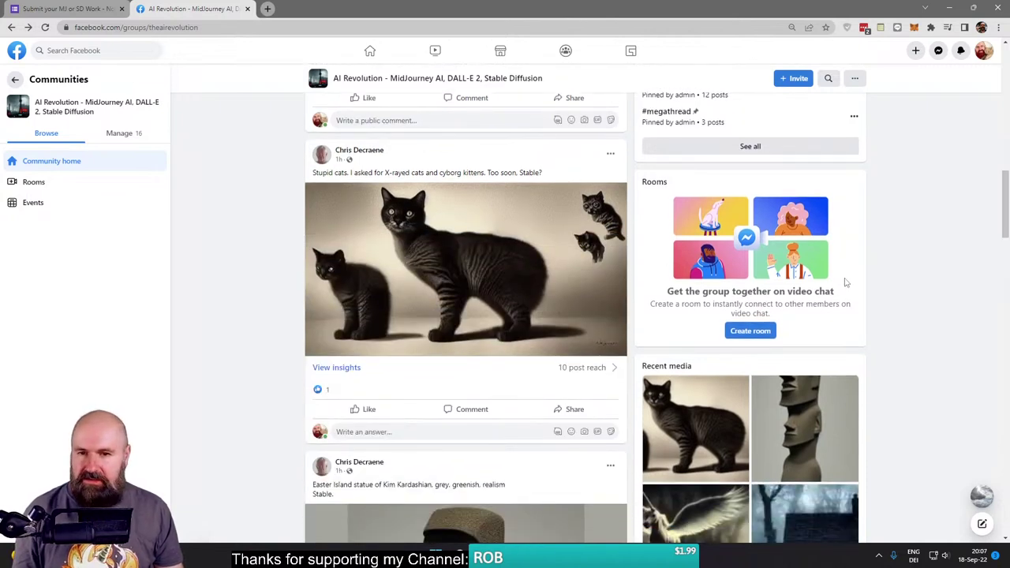
scroll(846, 280, down, 11)
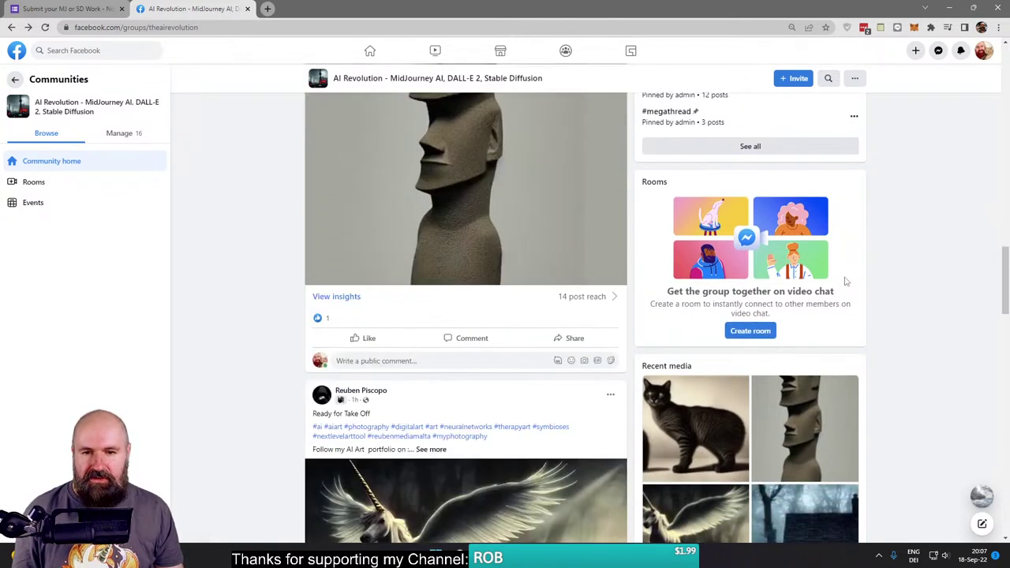
scroll(845, 280, down, 5)
Step: Scroll back to the Featured carousel and page it forward, then back to the first card
scroll(846, 278, up, 12)
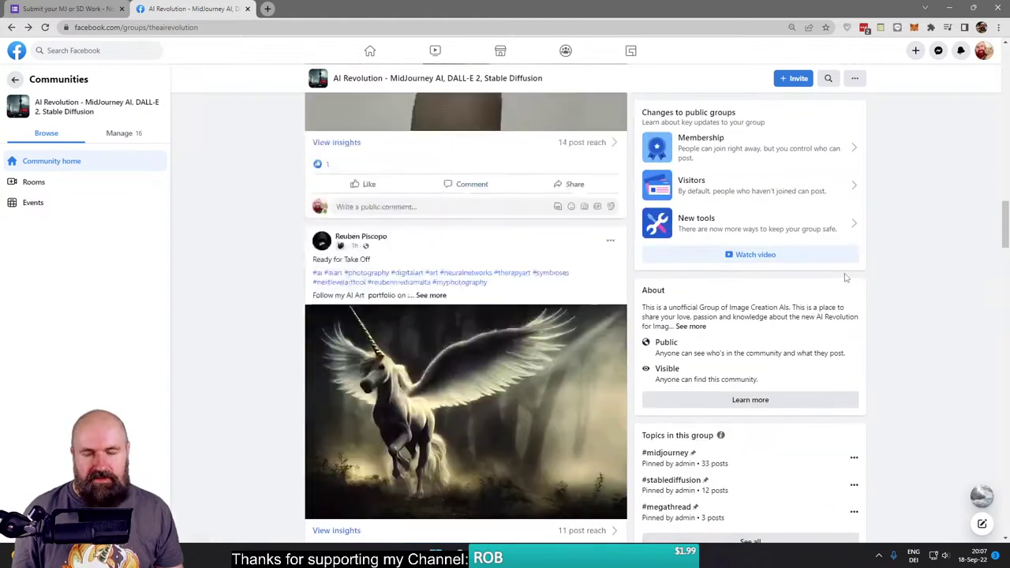
scroll(845, 277, up, 10)
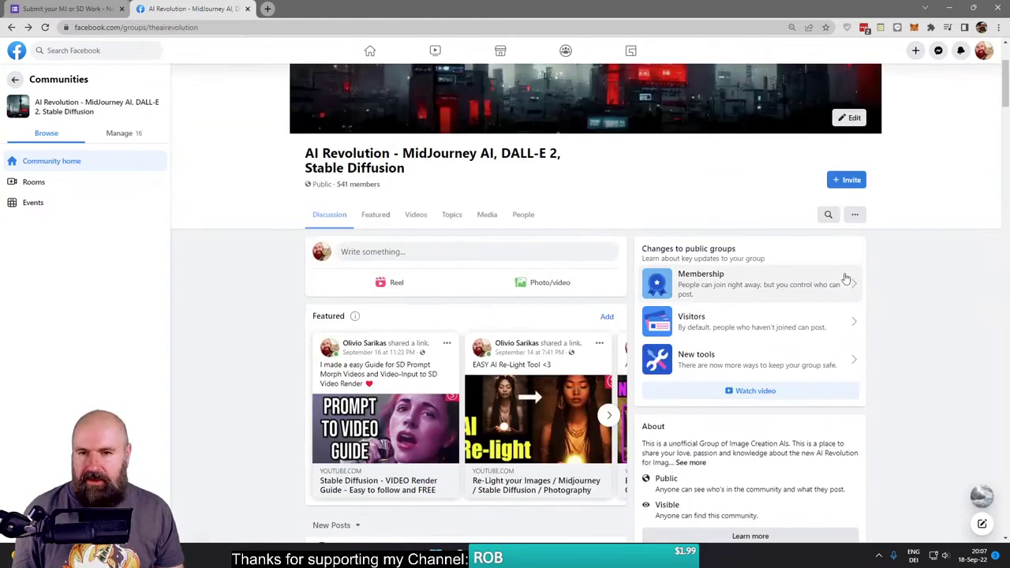
scroll(845, 278, up, 1)
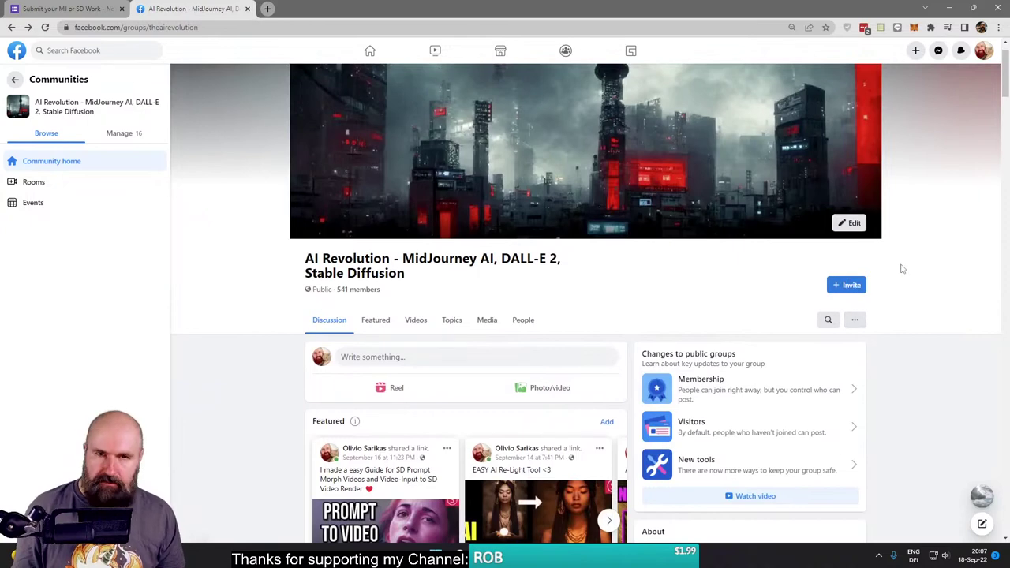
scroll(903, 269, down, 4)
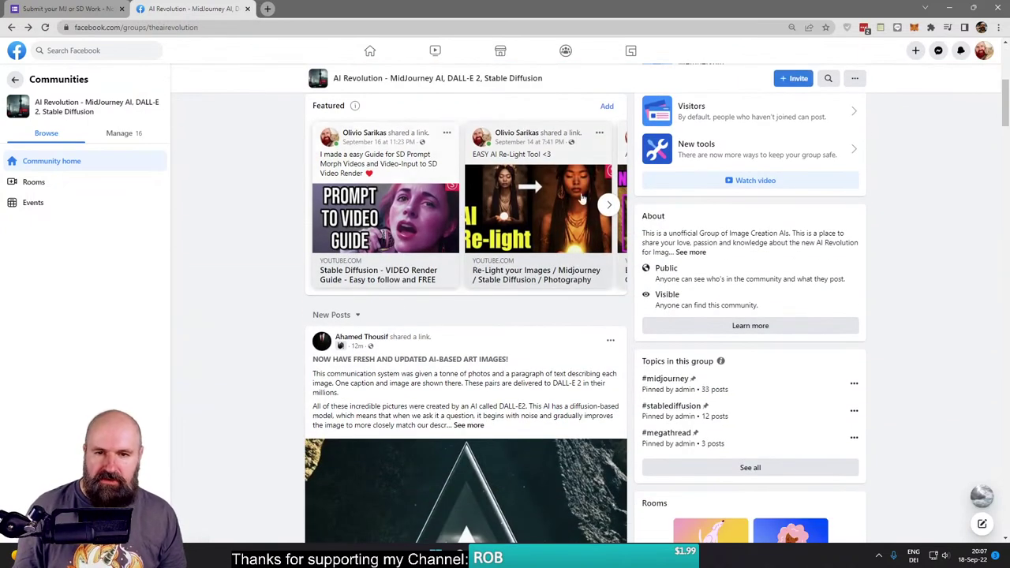
click(609, 205)
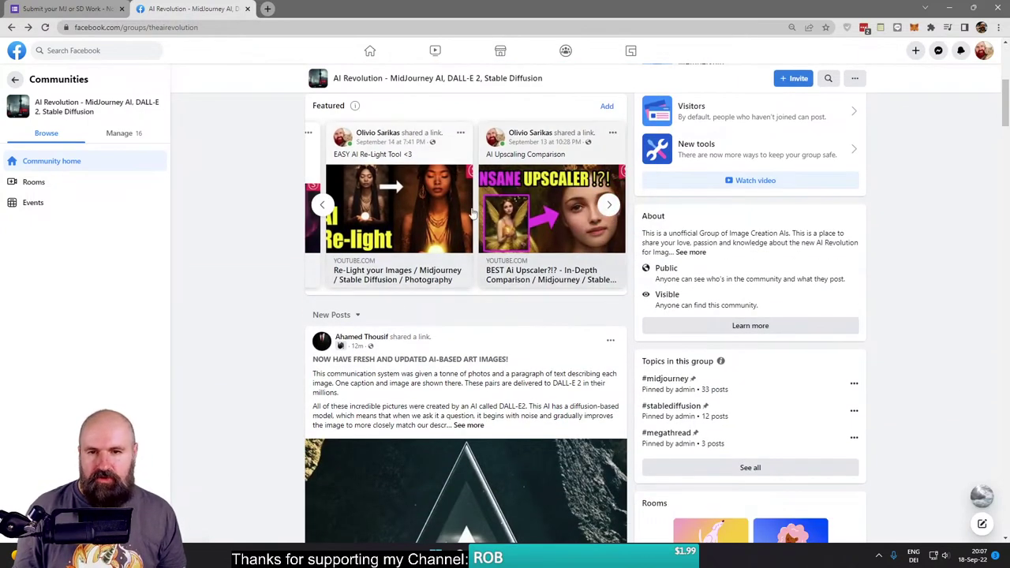
click(324, 204)
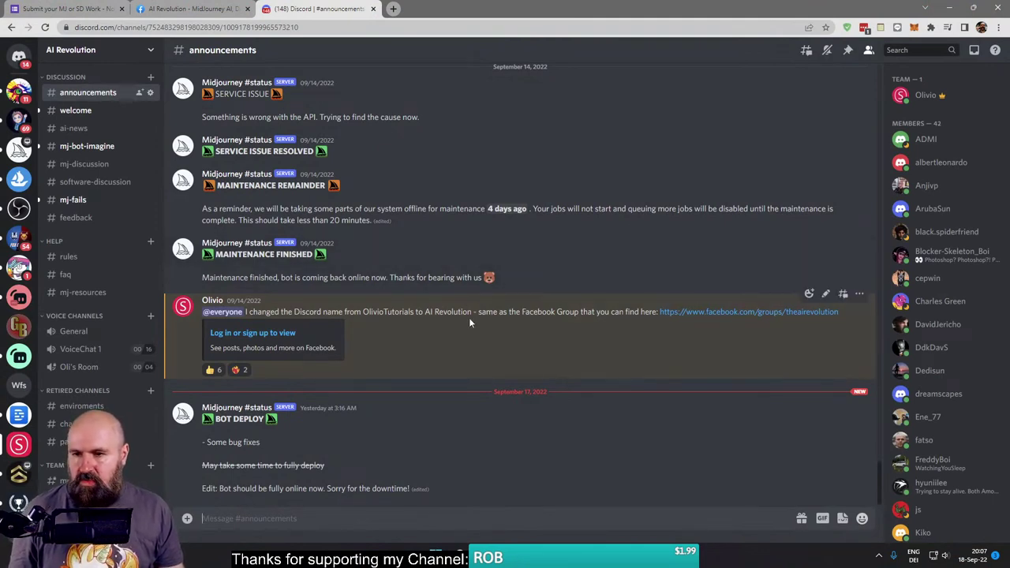
scroll(969, 357, down, 4)
scroll(971, 357, down, 7)
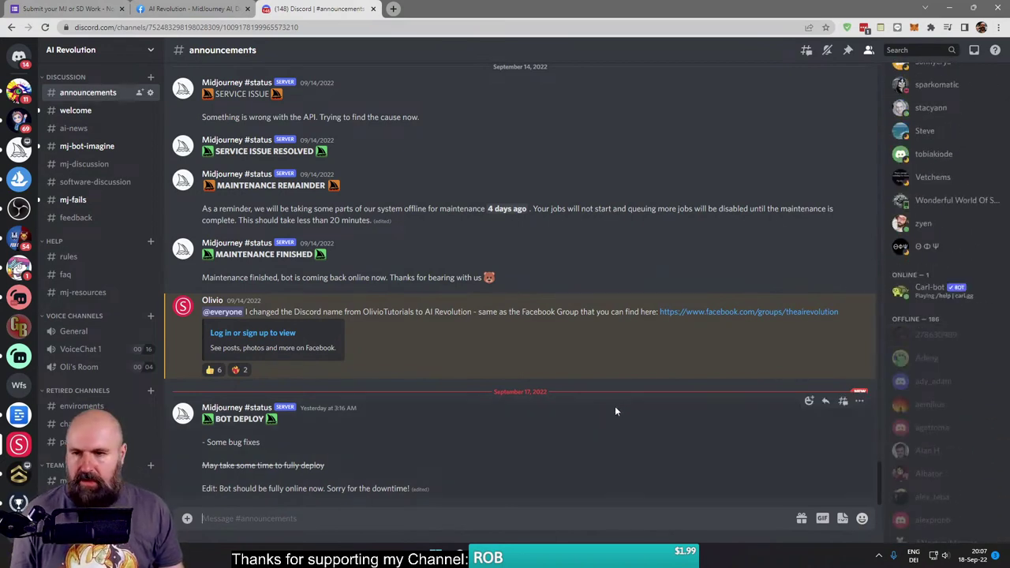
click(96, 149)
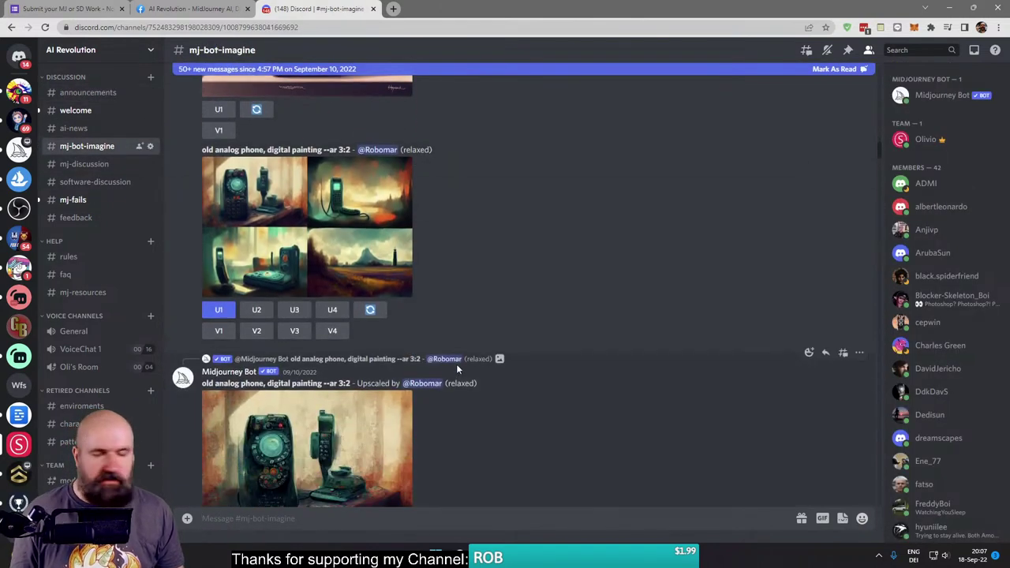
click(84, 164)
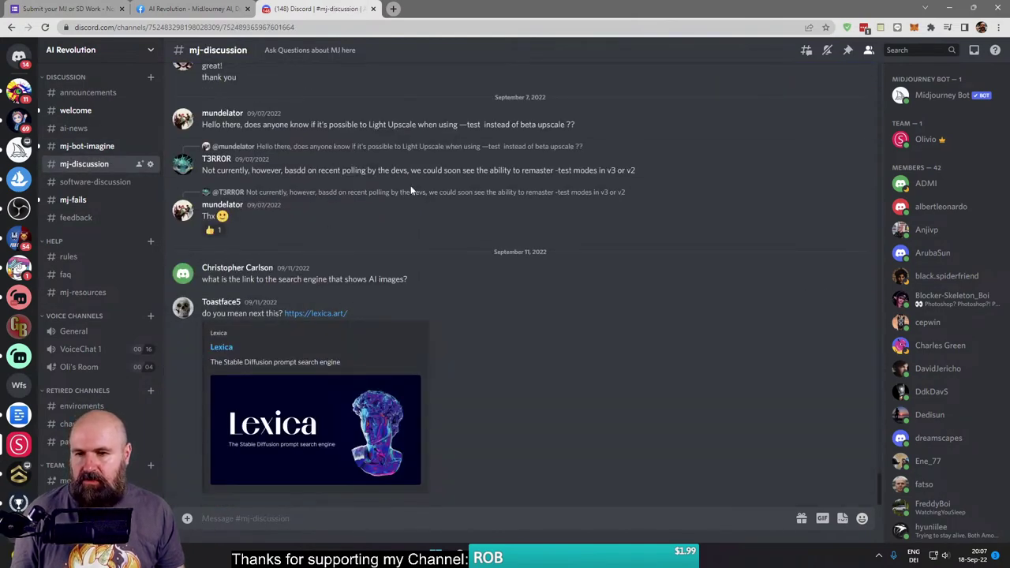
click(89, 181)
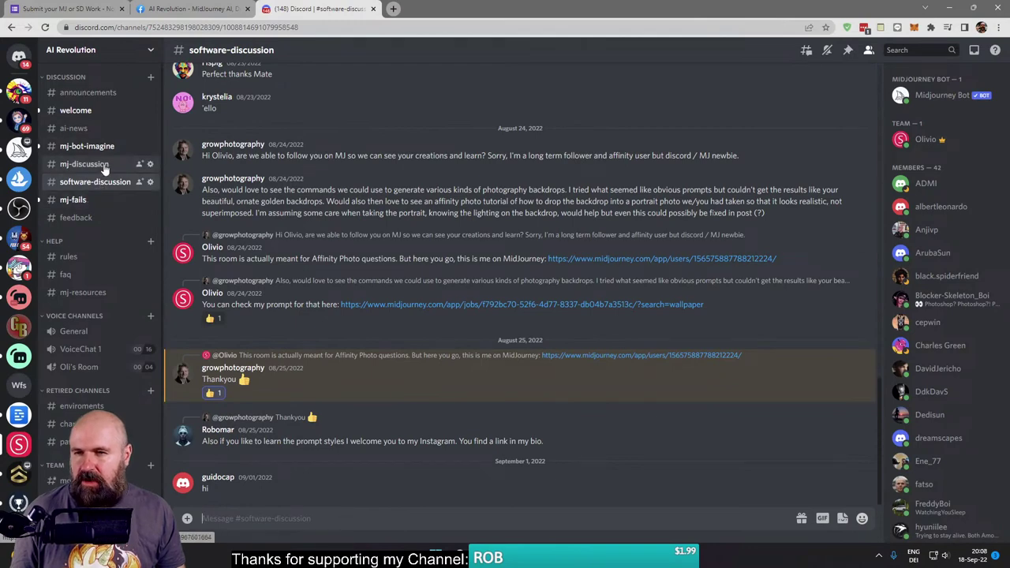
click(75, 128)
scroll(437, 390, up, 3)
scroll(457, 376, up, 8)
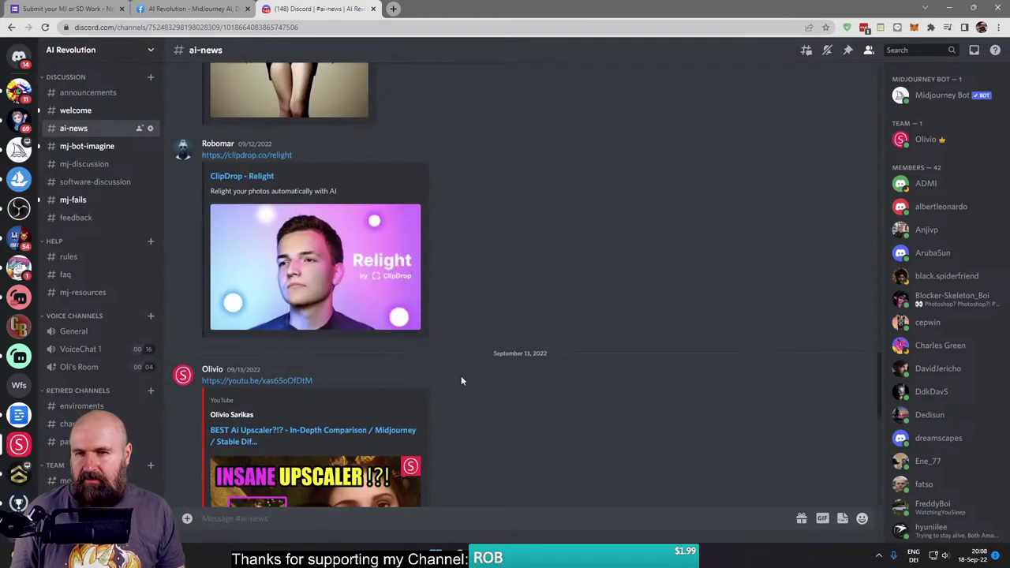
scroll(458, 376, down, 2)
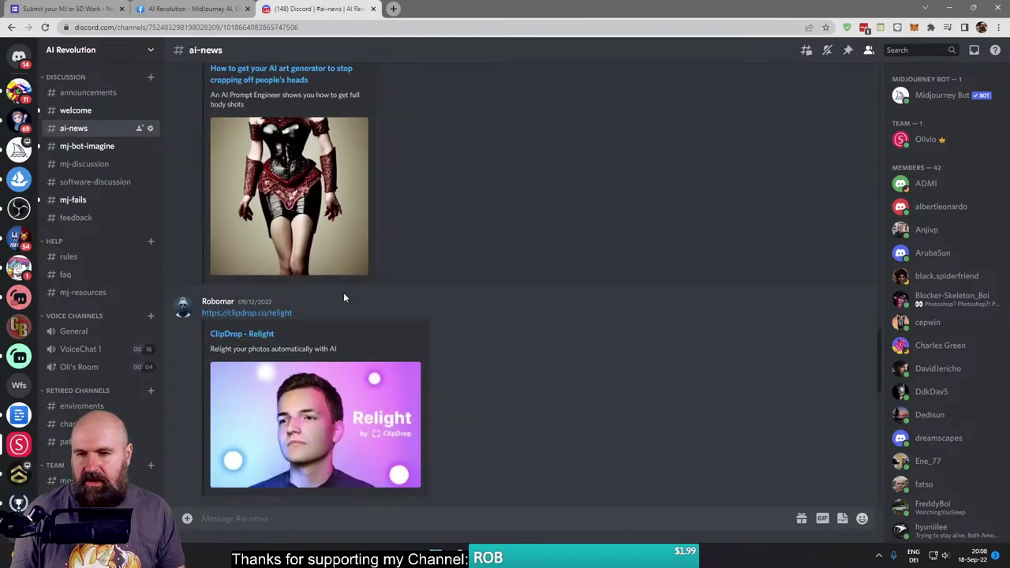
scroll(343, 292, up, 10)
scroll(348, 318, down, 6)
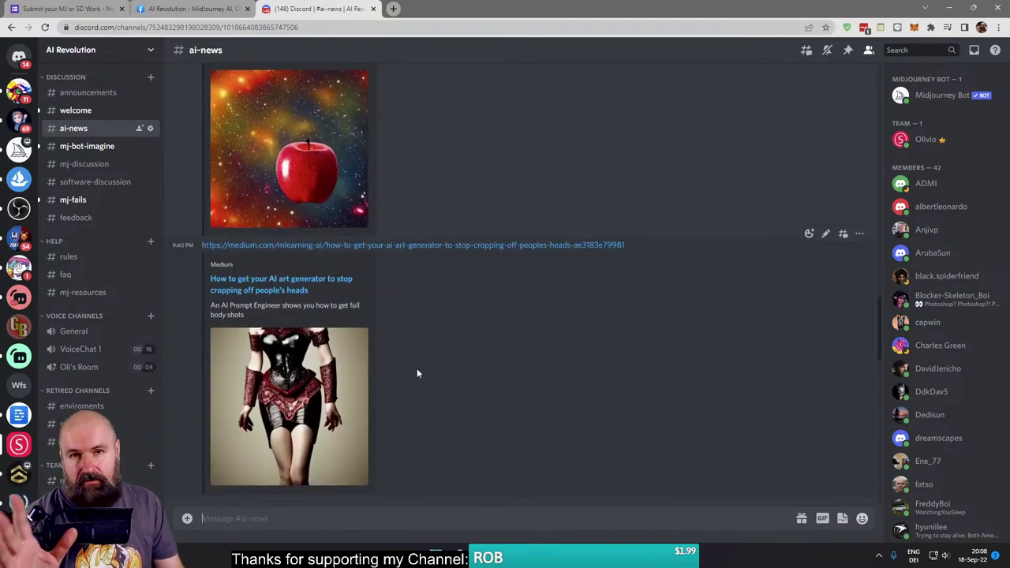
scroll(418, 372, down, 10)
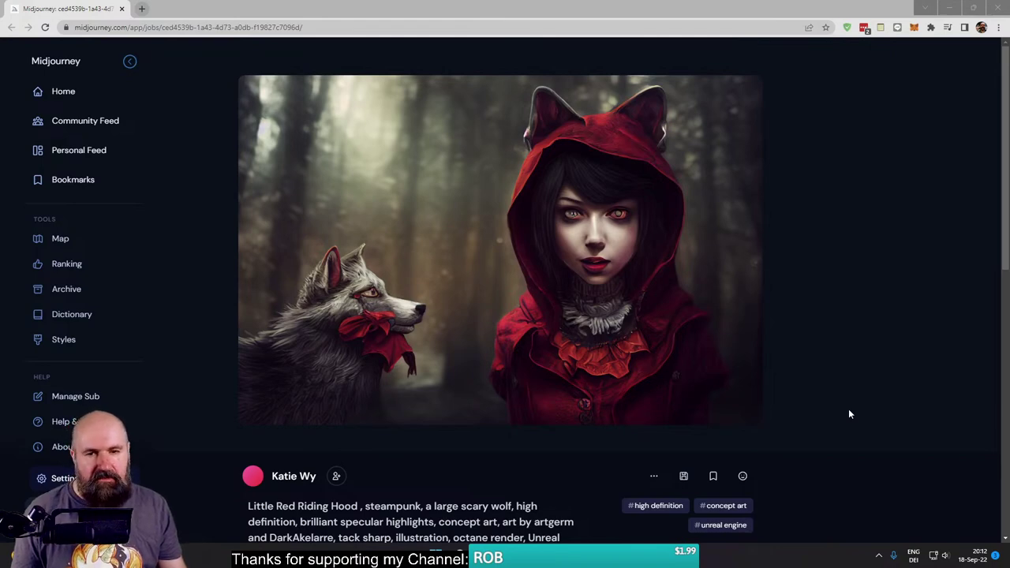
Step: Show the image's date, resolution and parent below the prompt, then open the Start menu
scroll(850, 414, down, 1)
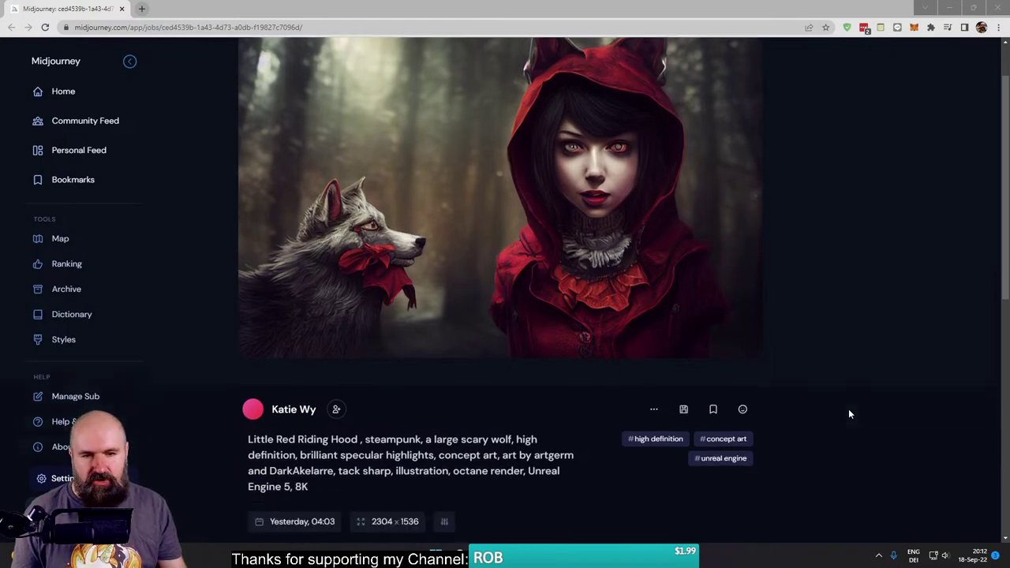
scroll(850, 414, up, 1)
scroll(851, 414, down, 2)
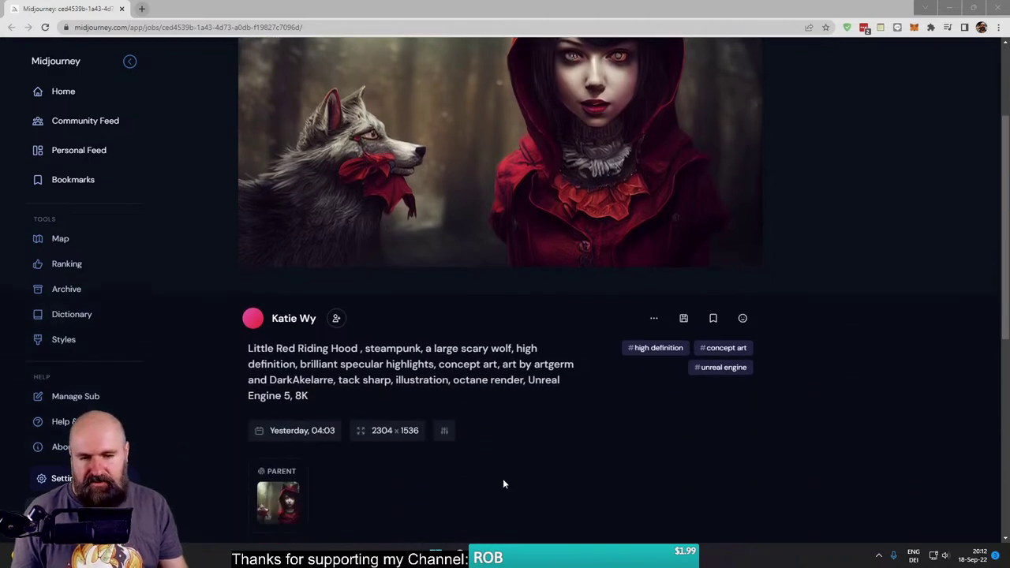
key(super)
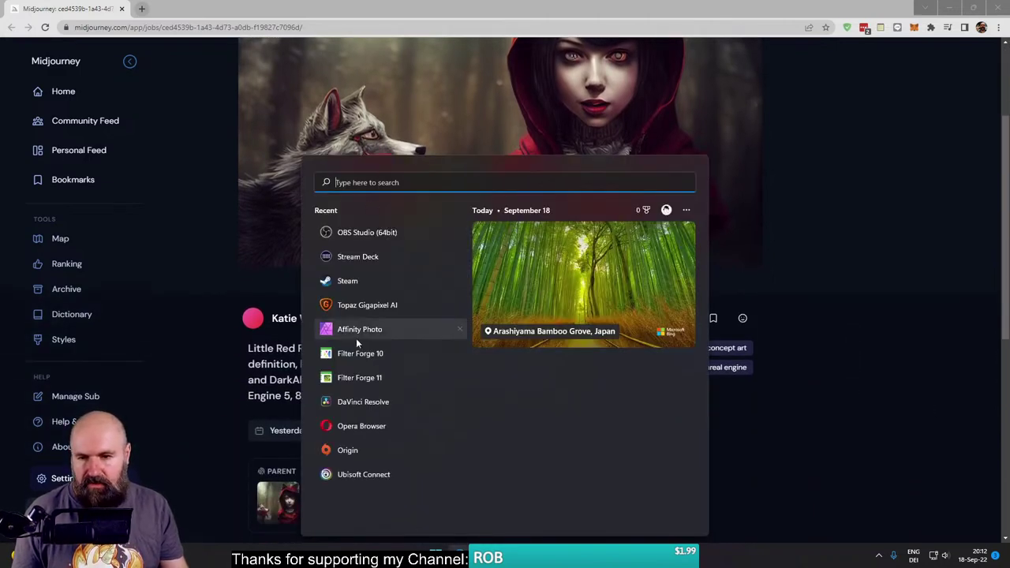
Step: Launch Affinity Photo and create a 4000 × 4000 px document from the Unnamed 2 preset in My Presets
click(360, 330)
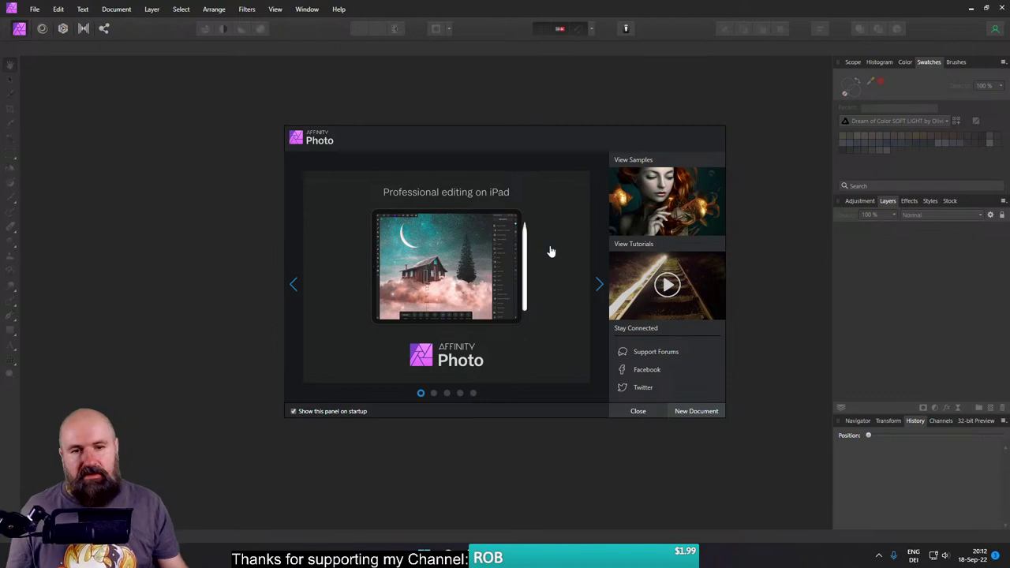
click(646, 412)
click(33, 9)
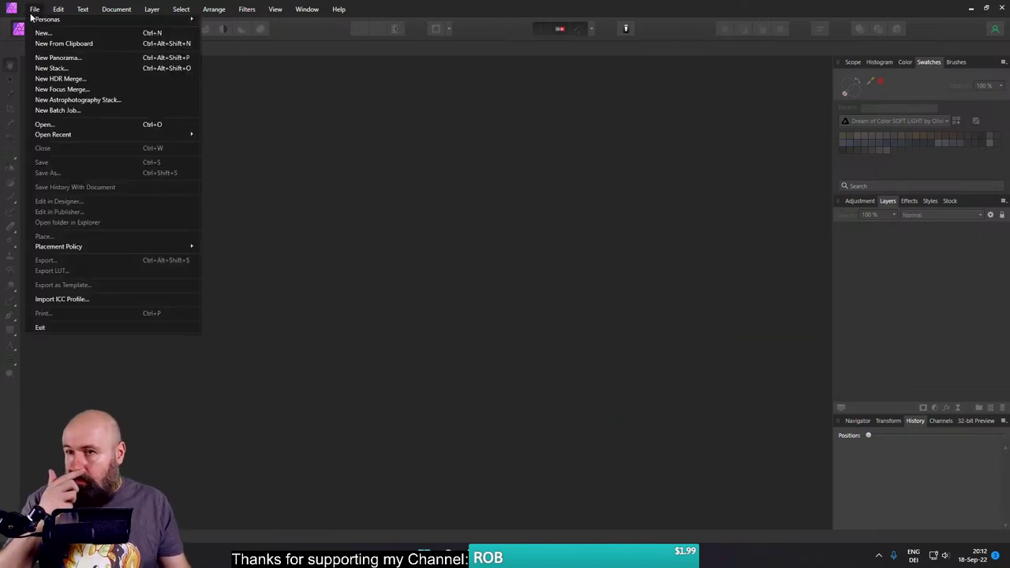
click(44, 34)
click(156, 126)
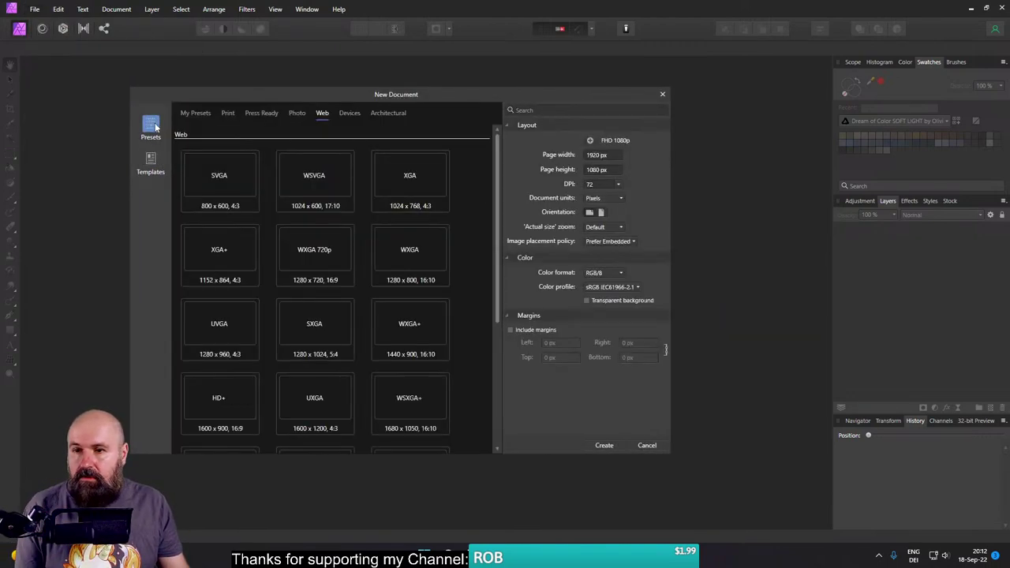
click(203, 116)
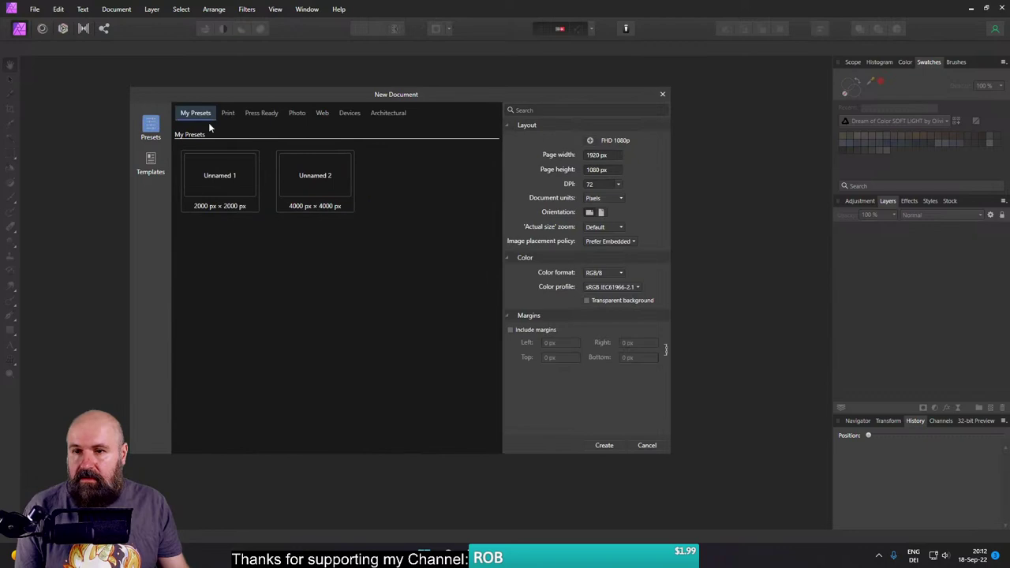
double_click(359, 189)
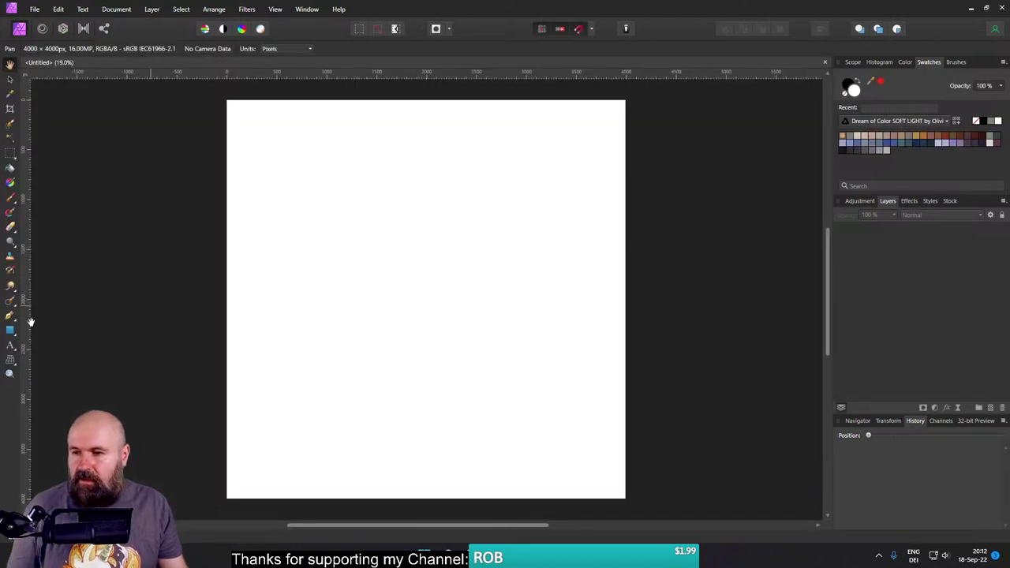
Step: Draw a text frame across the top of the page with the Frame Text Tool
click(10, 345)
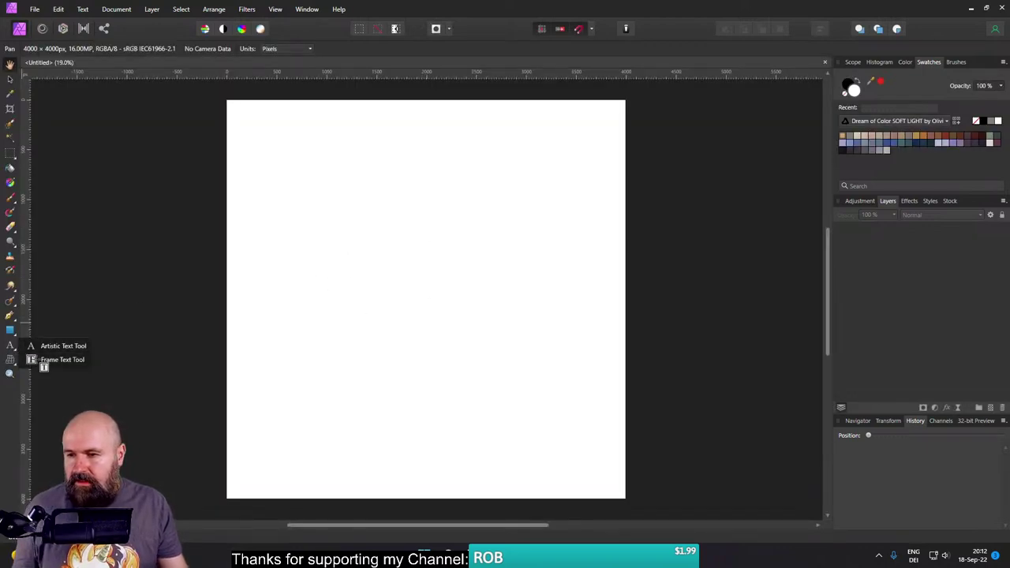
click(43, 362)
drag(265, 118, 598, 235)
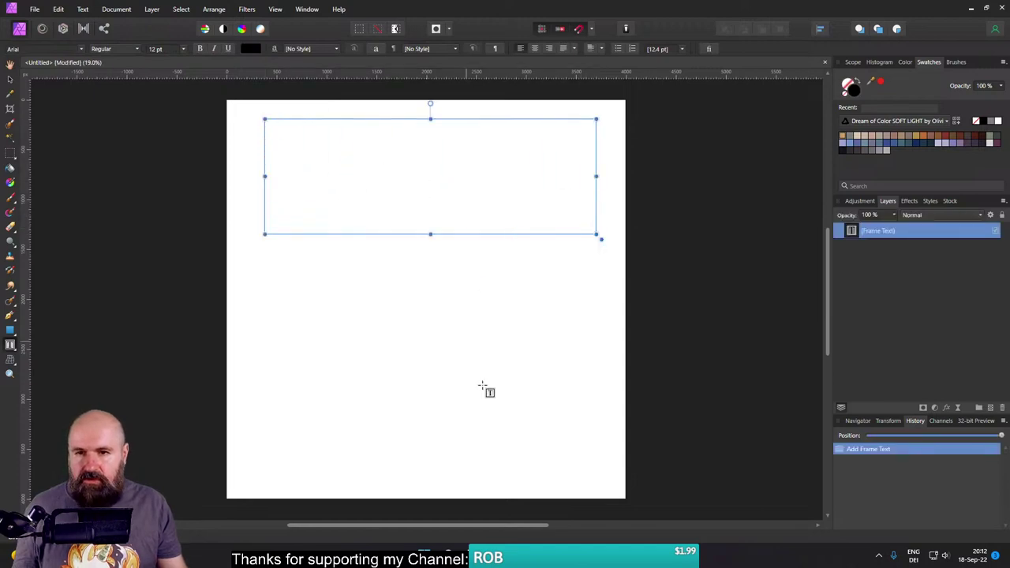
Step: Copy the Little Red Riding Hood image from the Midjourney page in Chrome
mouse_move(506, 559)
click(686, 517)
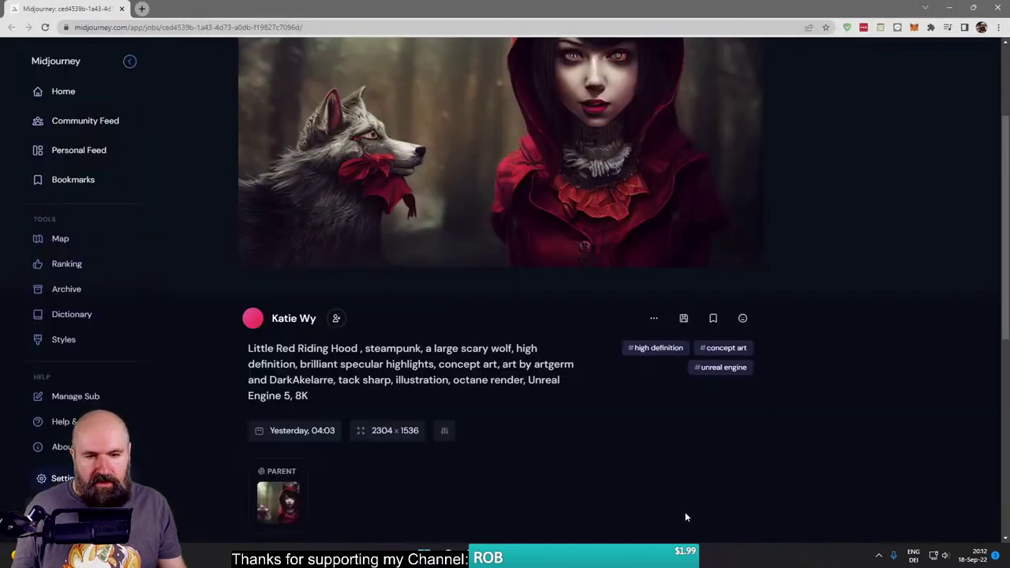
right_click(445, 192)
click(474, 221)
mouse_move(563, 559)
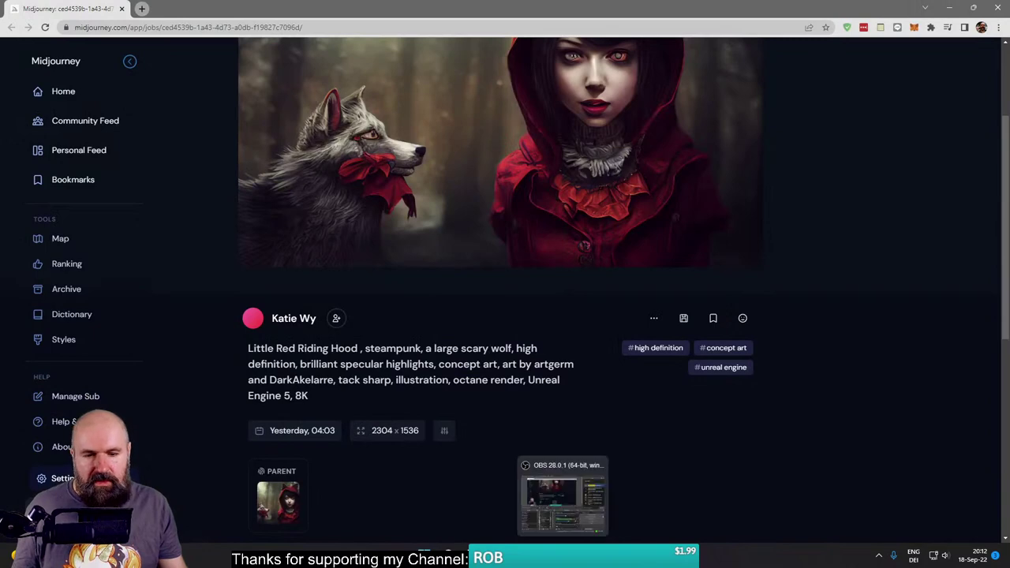
click(563, 496)
Step: Redraw the text frame near the page top and paste the copied image onto the page
key(ctrl)
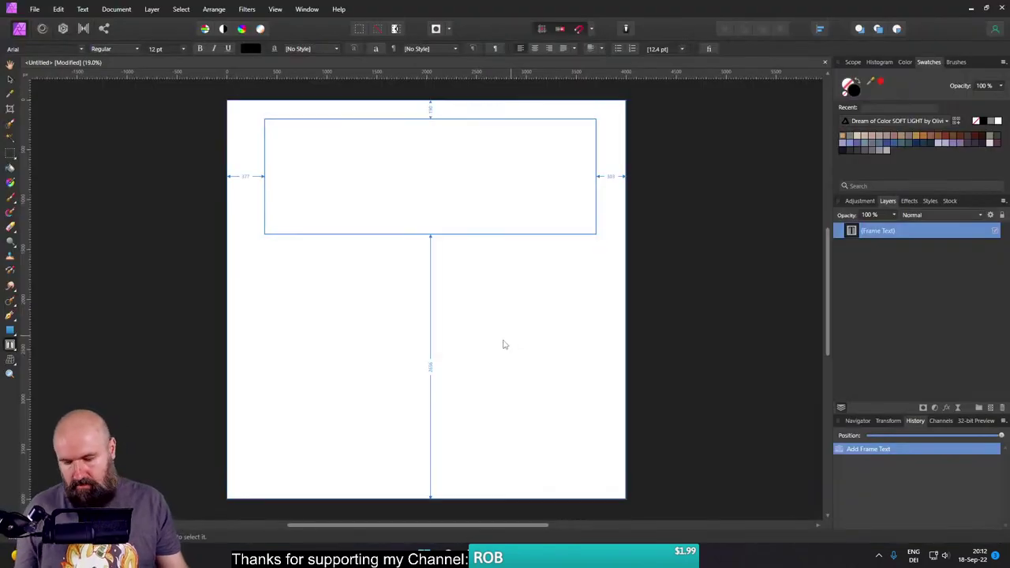
key(ctrl+z)
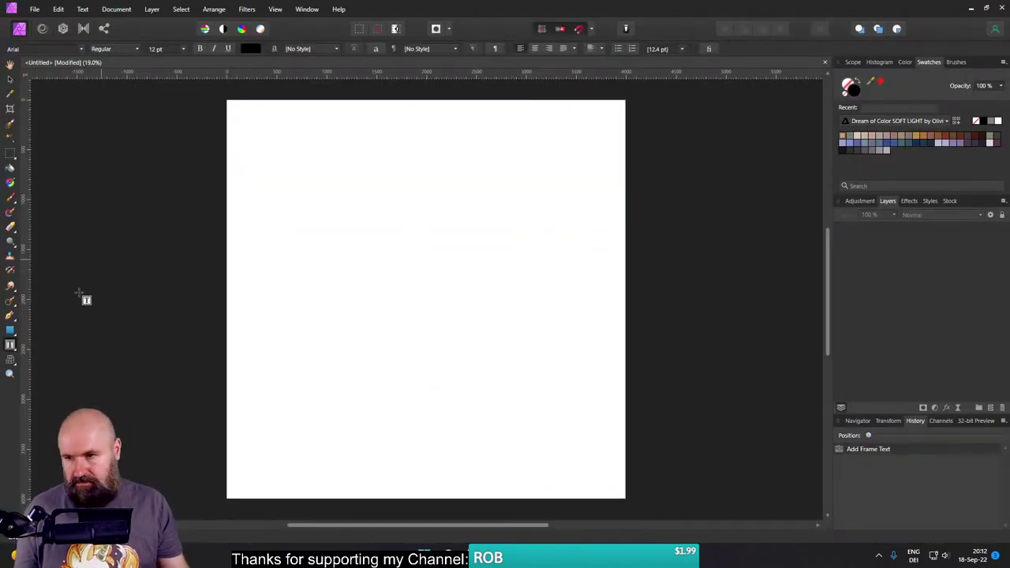
drag(247, 120, 576, 269)
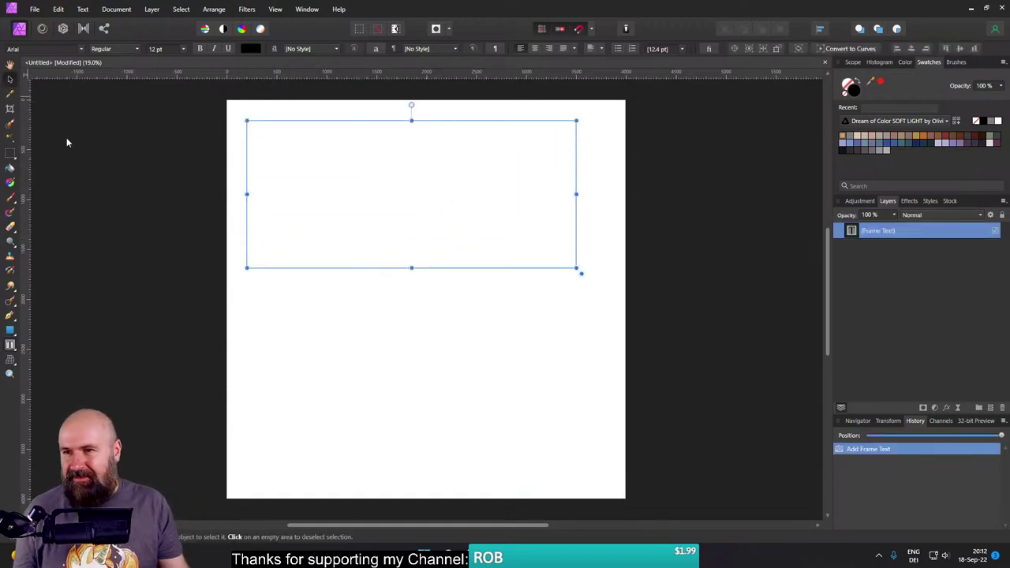
key(ctrl+d)
key(ctrl+v)
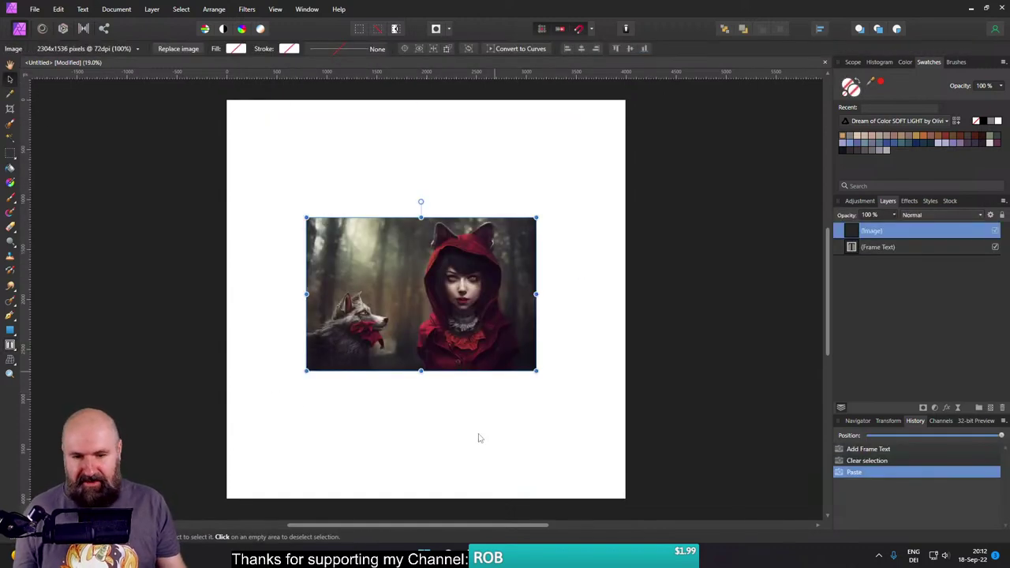
Step: Copy the image's full Midjourney command from the job page's more-options menu
mouse_move(515, 556)
click(671, 502)
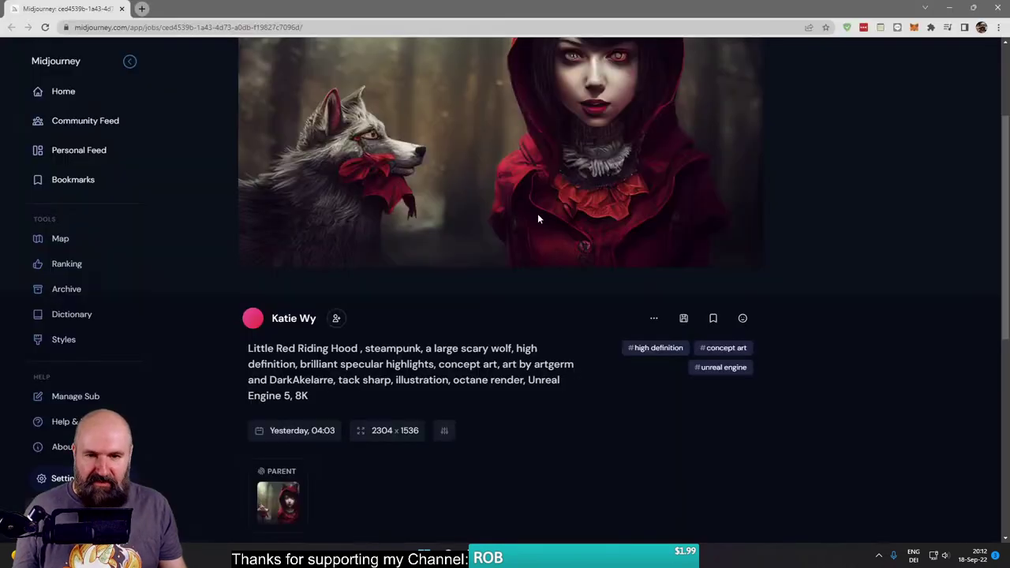
click(654, 319)
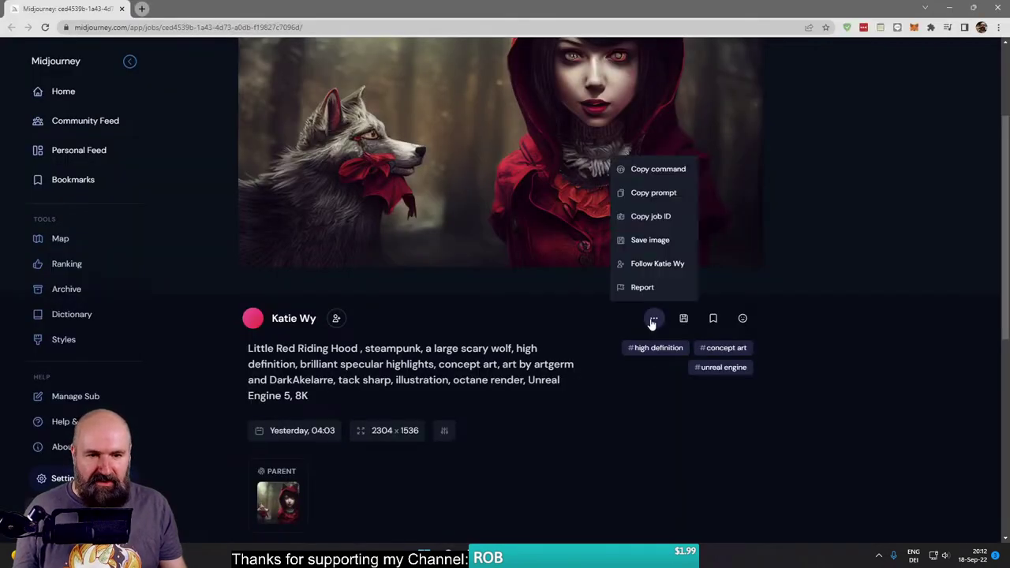
click(650, 169)
mouse_move(545, 537)
click(588, 493)
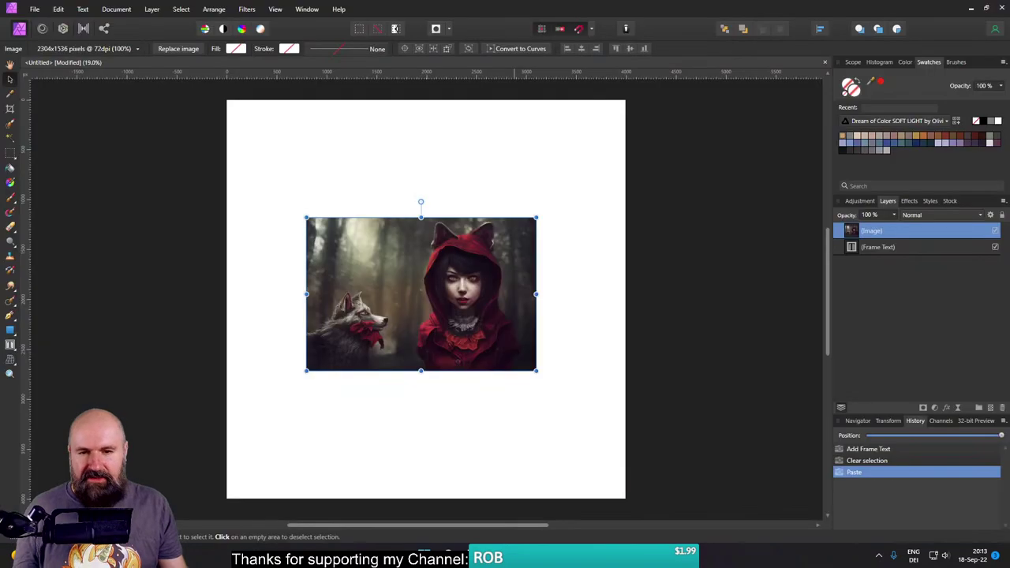
Step: Paste the Midjourney command into the text frame and set all of it to 144 pt
click(356, 164)
click(322, 158)
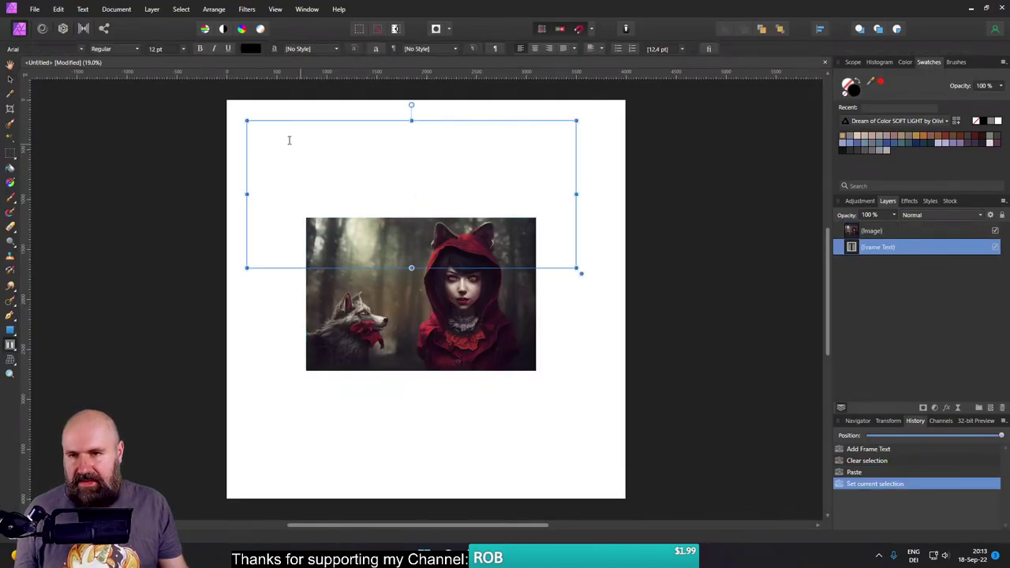
key(ctrl+v)
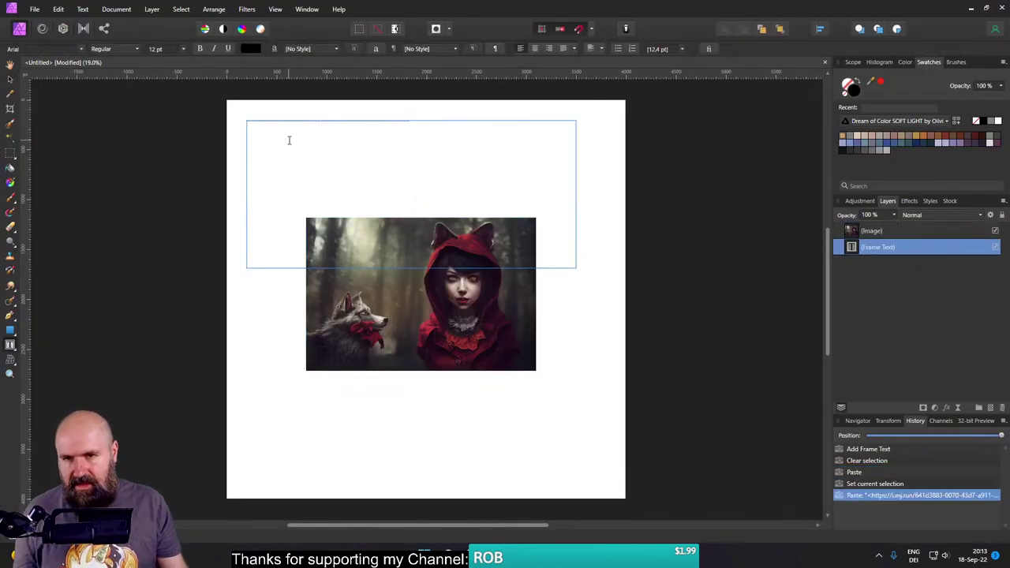
key(Escape)
key(ctrl+a)
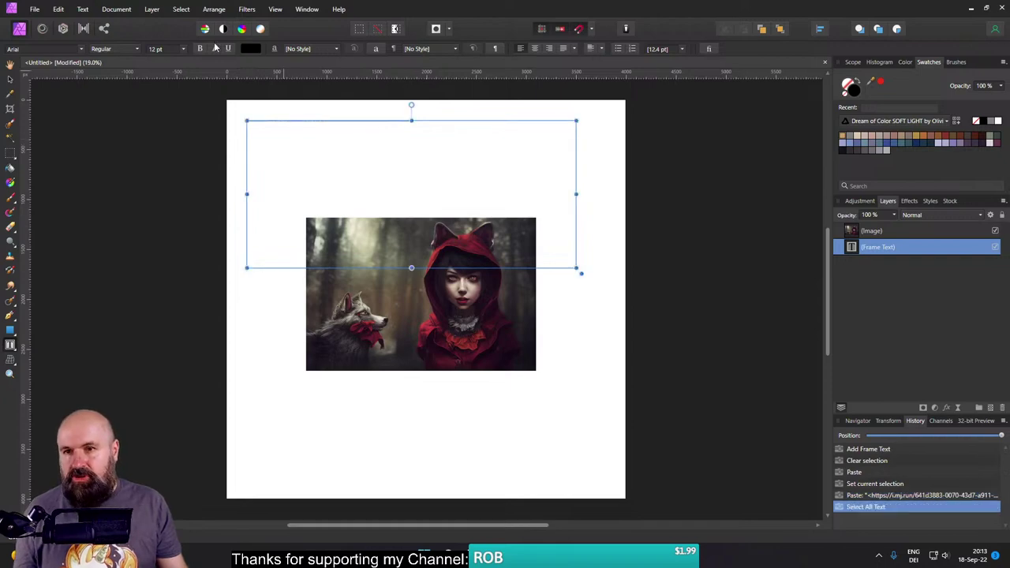
click(185, 50)
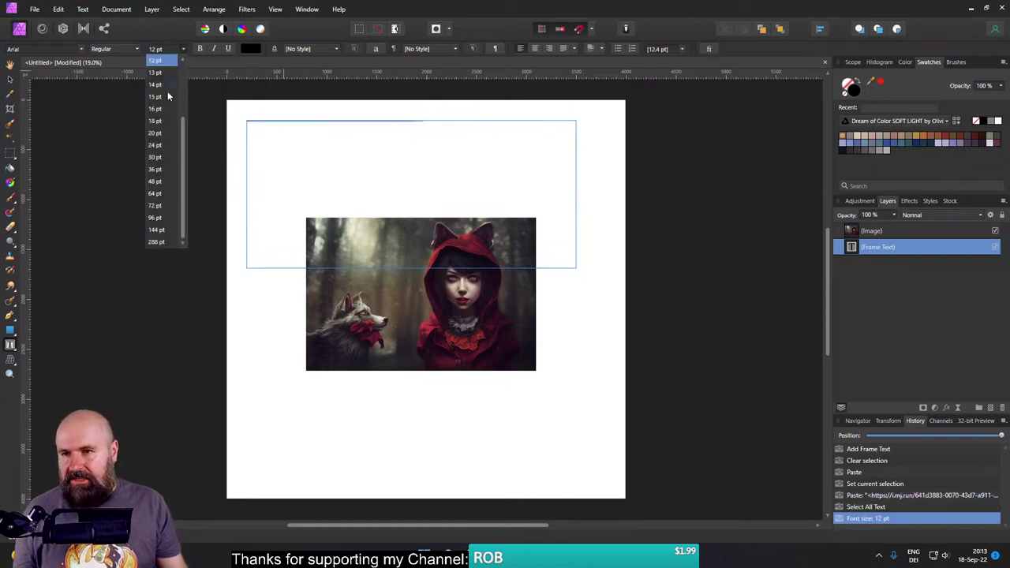
click(161, 228)
Step: Move the image below the text and widen the text frame so the prompt reflows
click(453, 325)
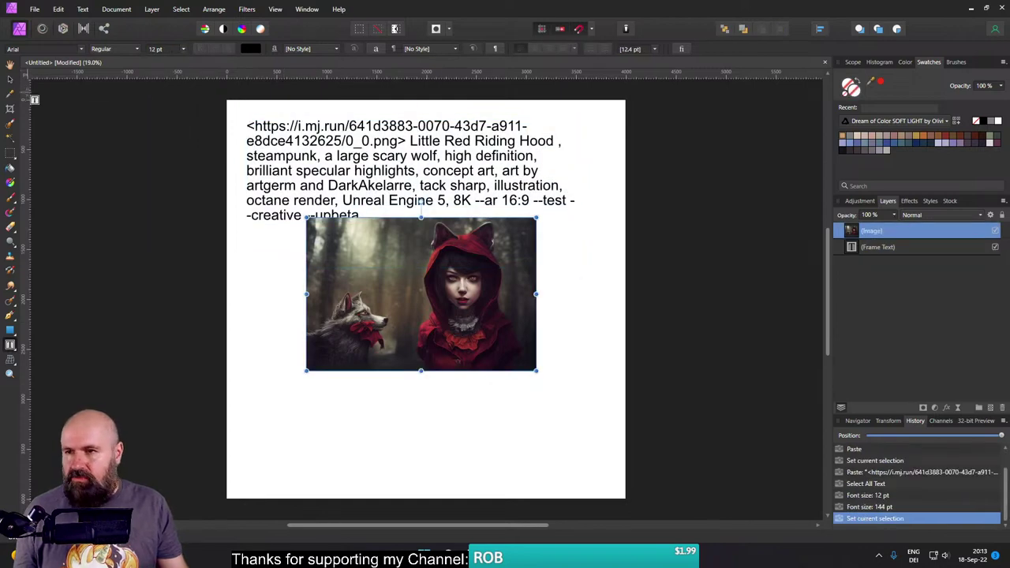
click(13, 81)
drag(436, 279, 442, 350)
click(393, 200)
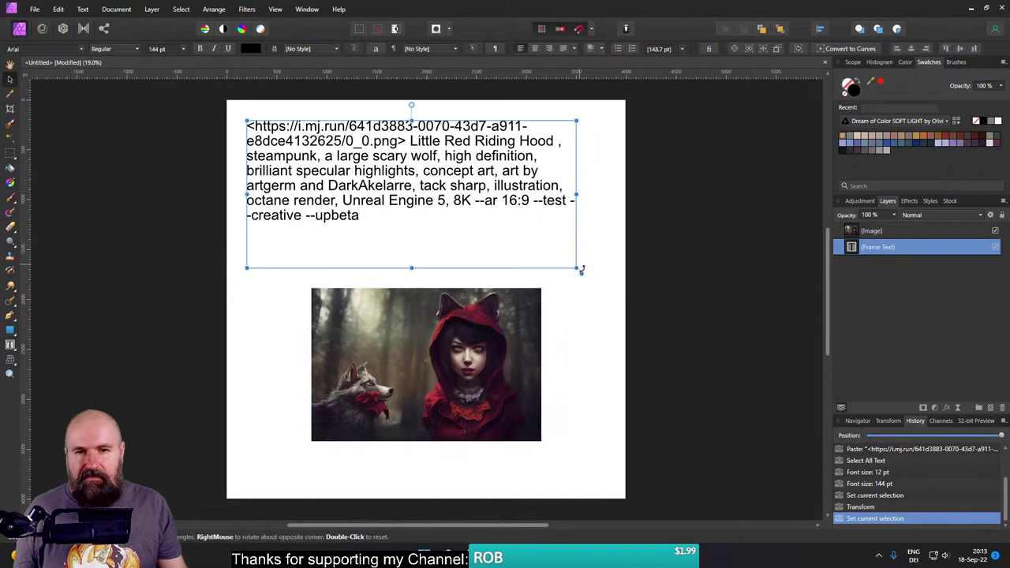
drag(578, 269, 615, 241)
click(448, 334)
drag(448, 334, 458, 281)
Step: Zoom in on the page and deselect the image once it sits beneath the prompt text
scroll(453, 288, up, 3)
scroll(458, 304, down, 1)
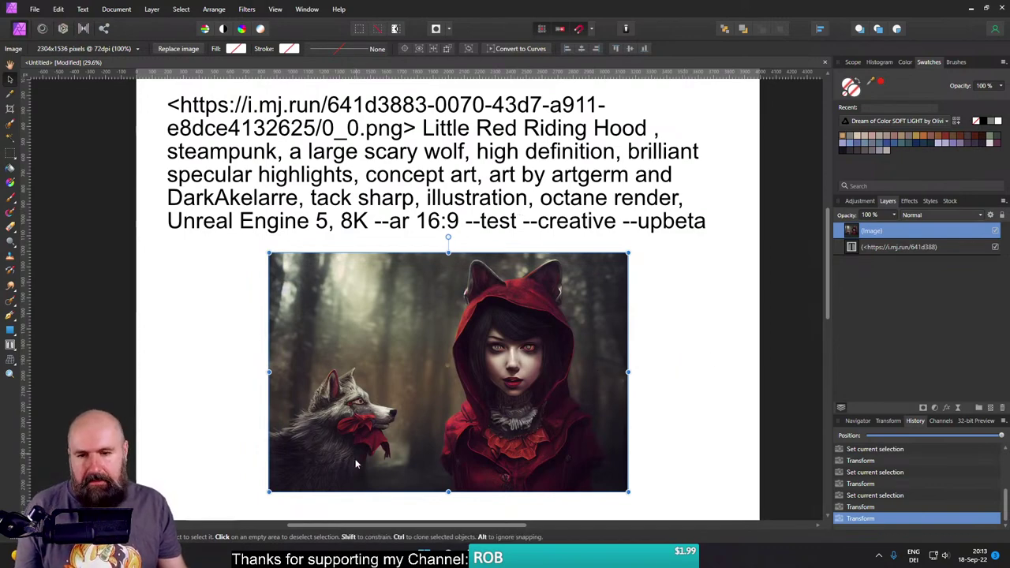
click(711, 396)
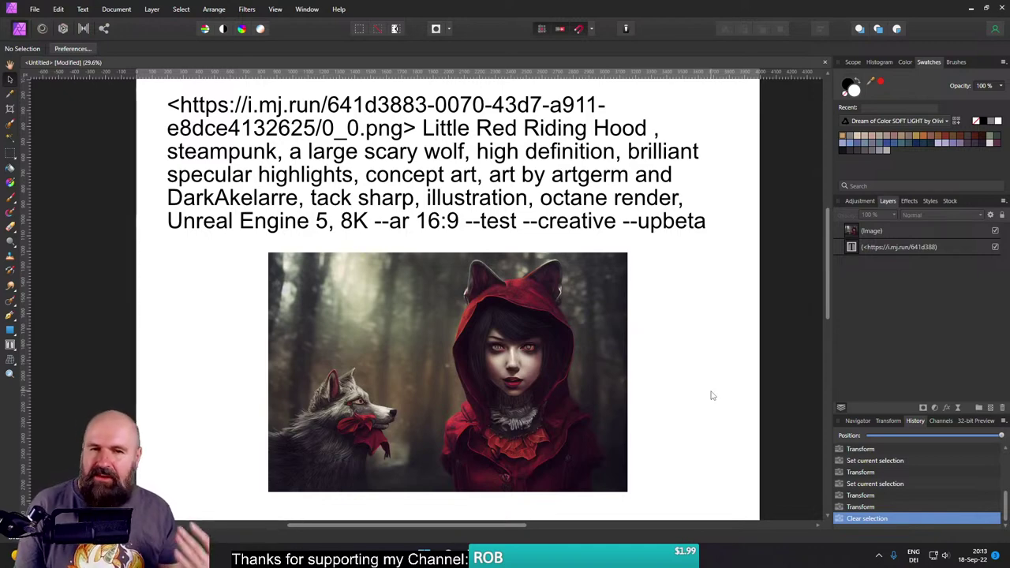
Step: Select the word artgerm inside the prompt text frame
click(588, 185)
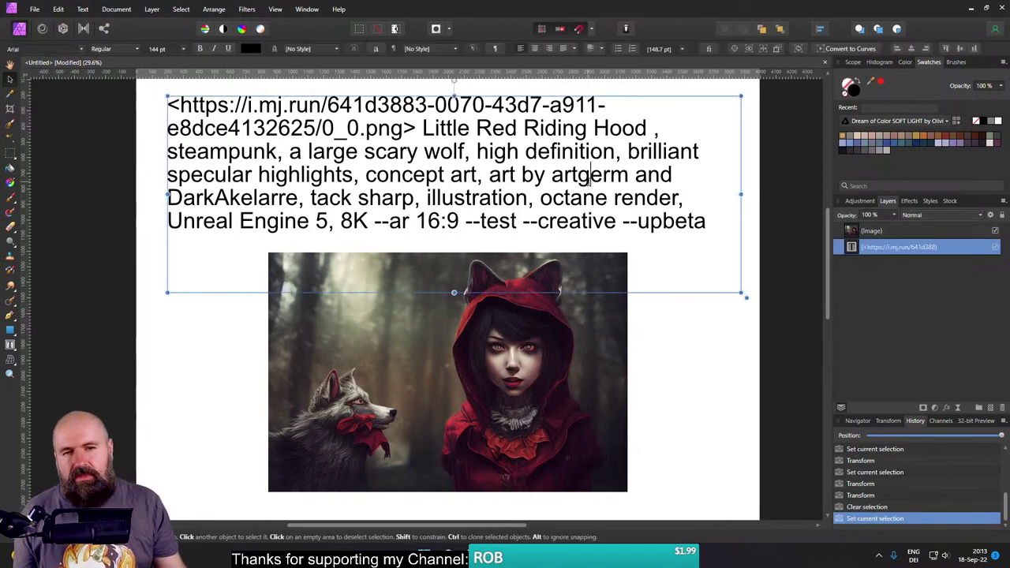
triple_click(591, 180)
click(591, 180)
drag(631, 178, 552, 175)
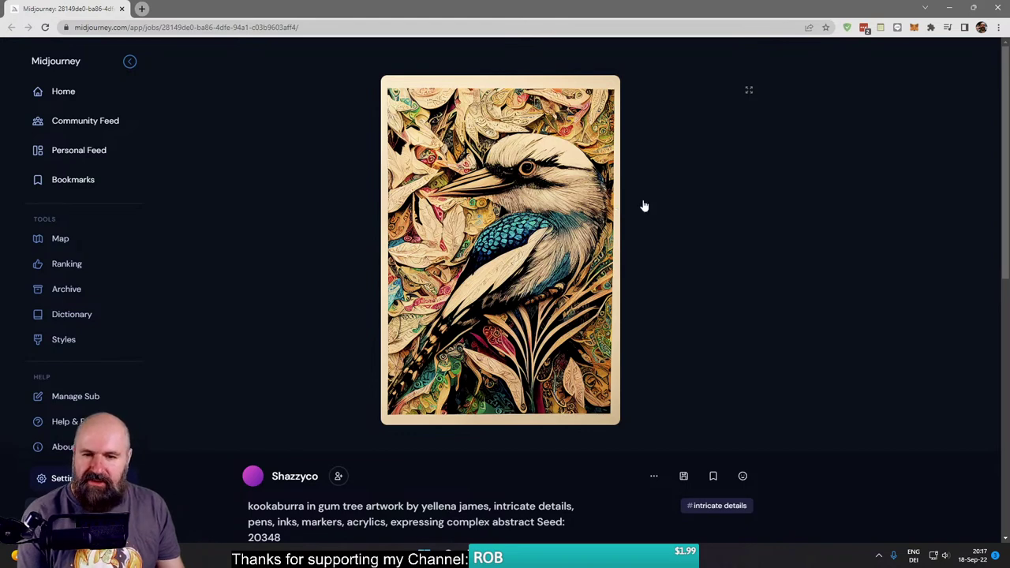
Step: Scroll the kookaburra job page to check its full prompt ending in seed 20348
scroll(629, 316, down, 3)
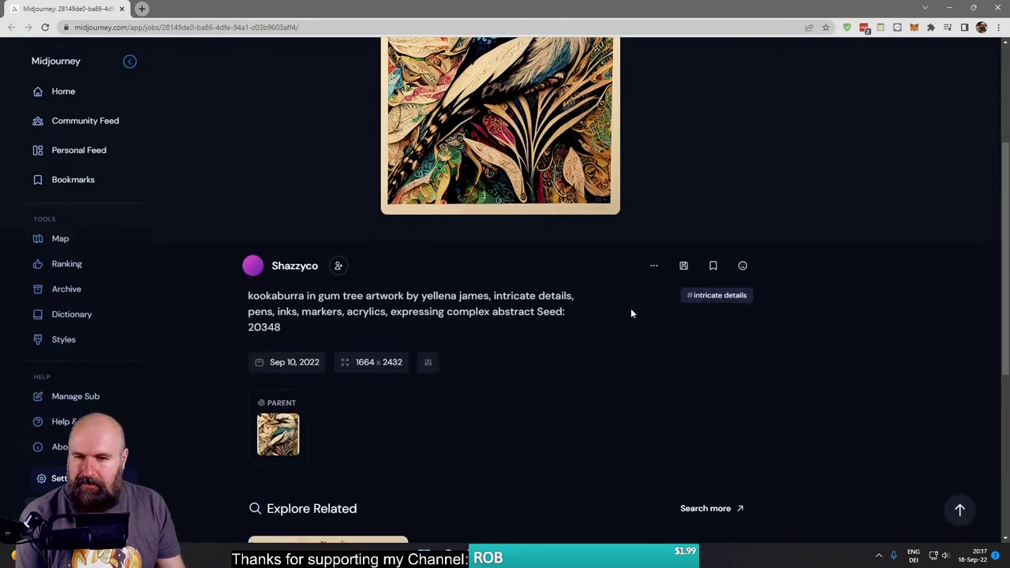
scroll(630, 314, up, 3)
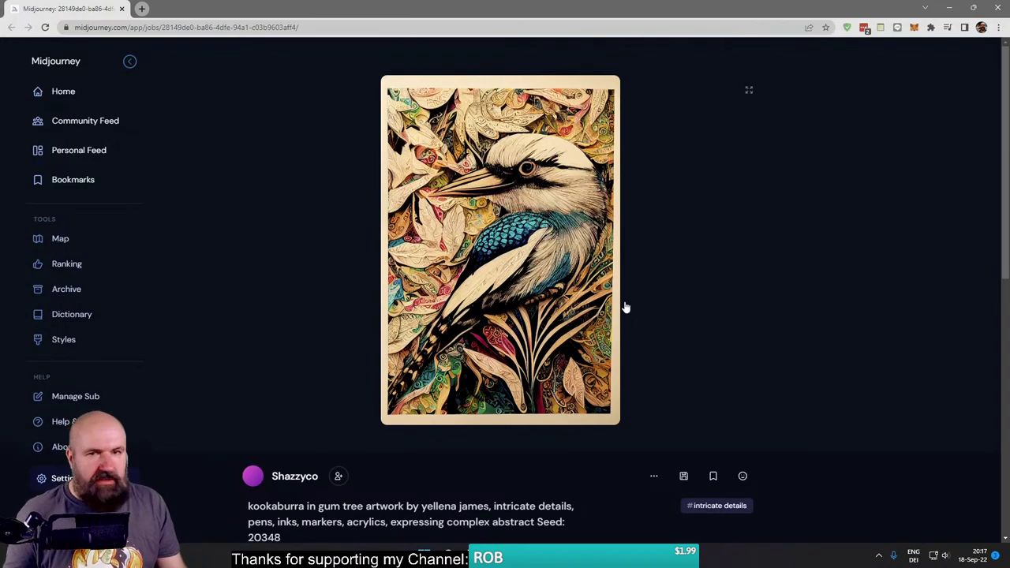
Step: Open YouTube from a new tab, go to your own channel and scroll to its uploads
click(141, 9)
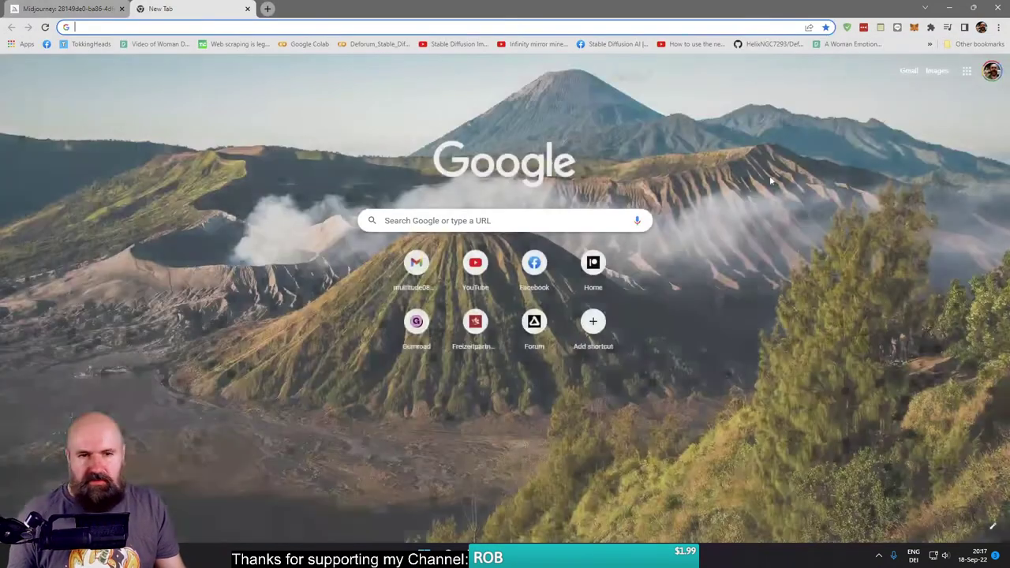
click(497, 273)
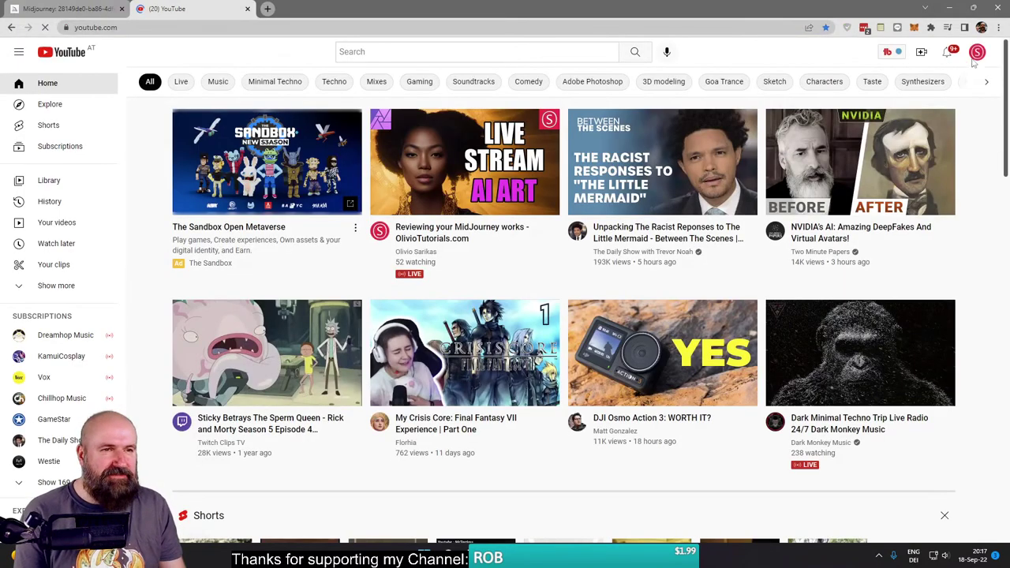
click(976, 54)
click(883, 118)
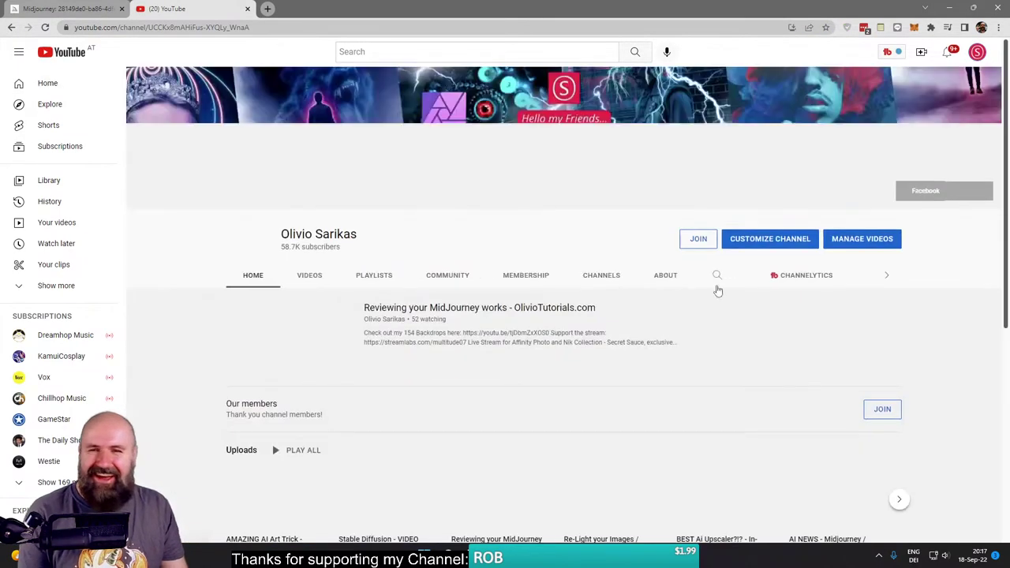
scroll(717, 291, down, 3)
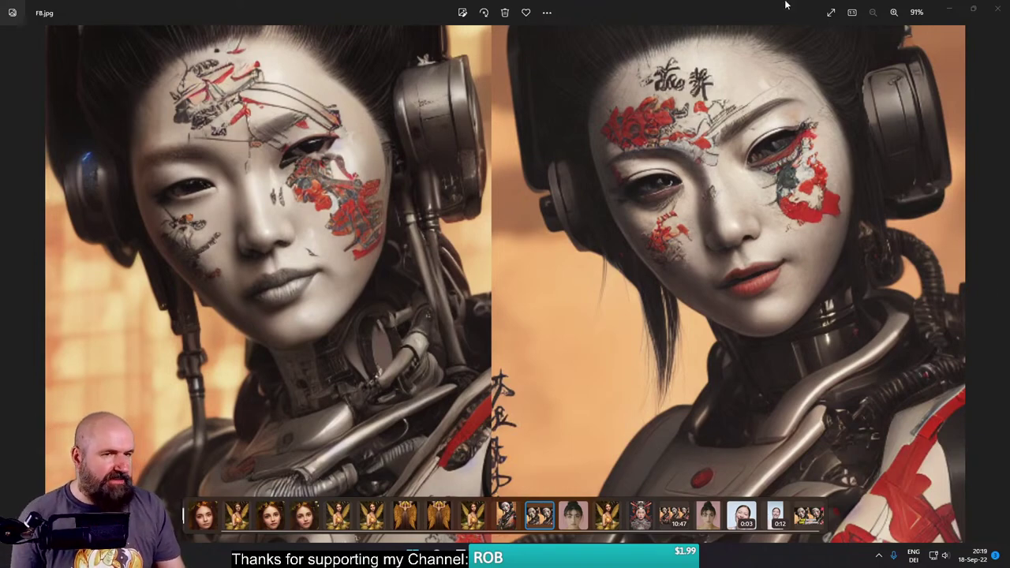
Step: Close the photo viewer and copy the kookaburra image from the Midjourney page
click(998, 11)
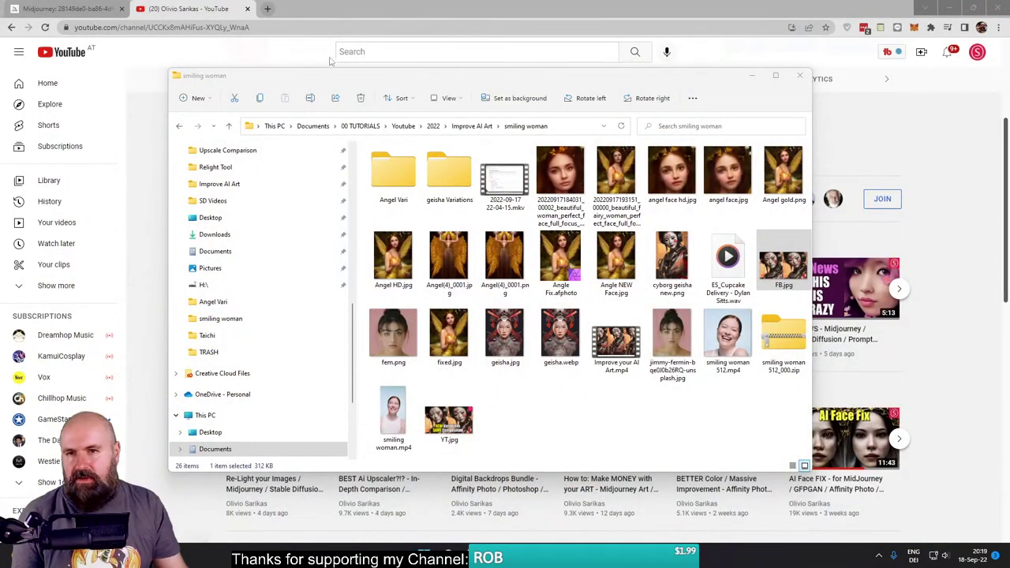
click(71, 8)
scroll(608, 376, down, 2)
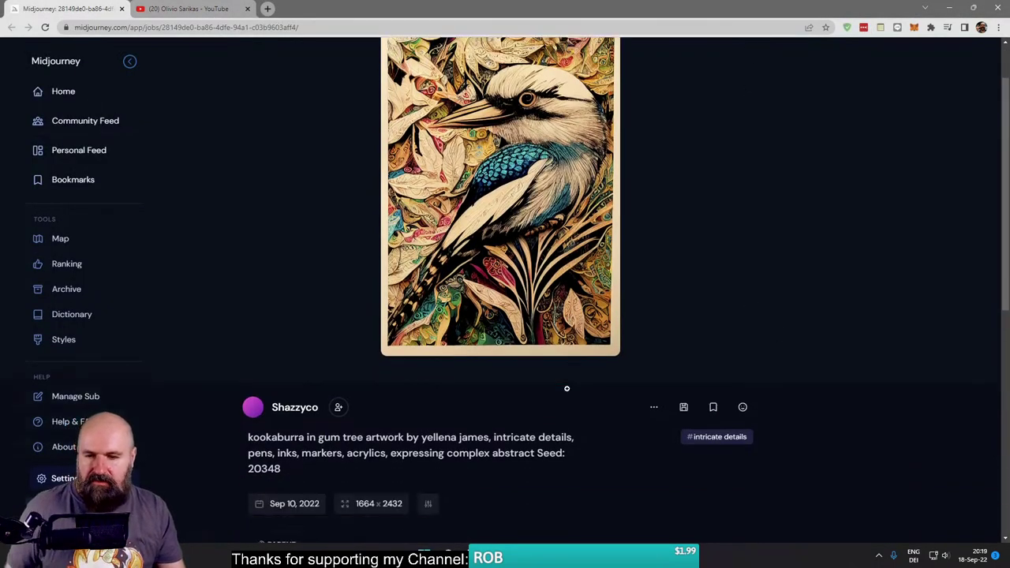
right_click(515, 216)
click(565, 252)
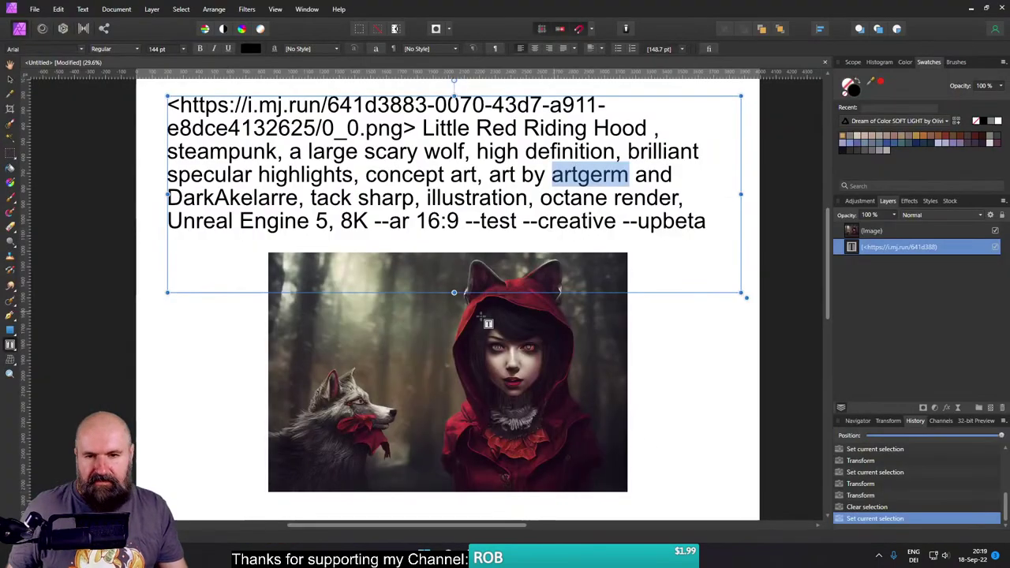
click(449, 371)
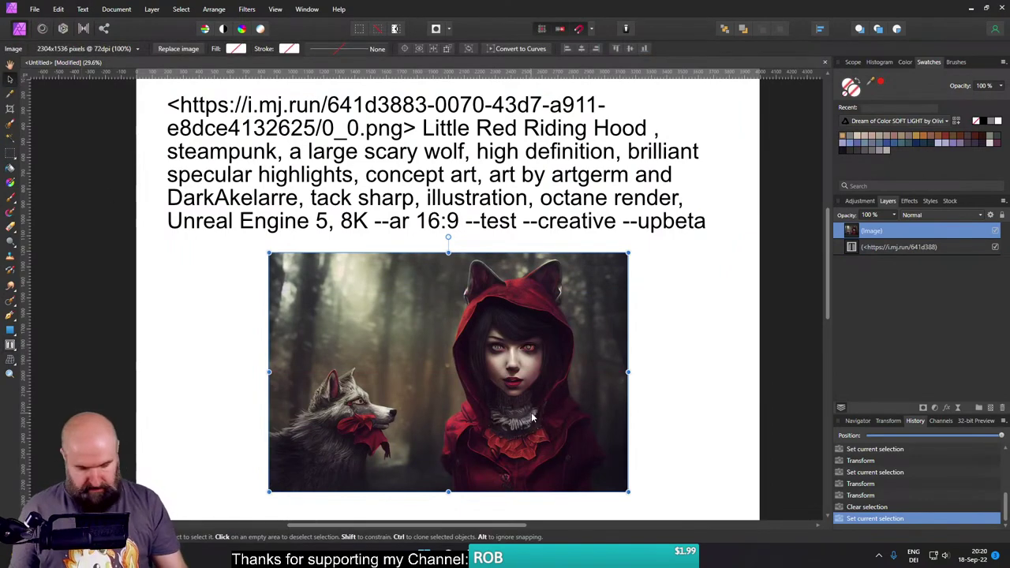
Step: Delete the Red Riding Hood image and paste the kookaburra artwork at the page's right side
key(Delete)
key(ctrl+v)
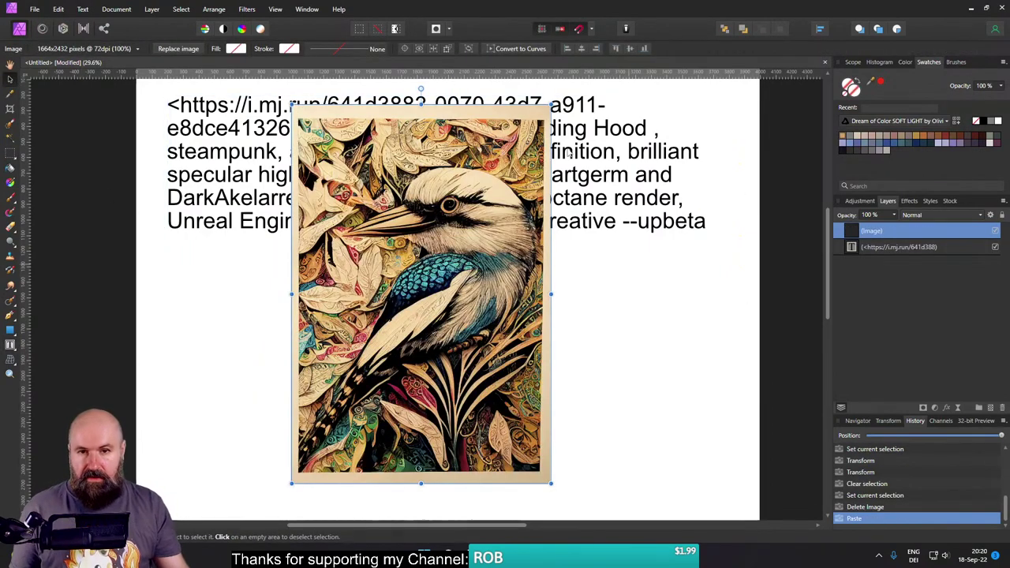
drag(402, 251, 592, 251)
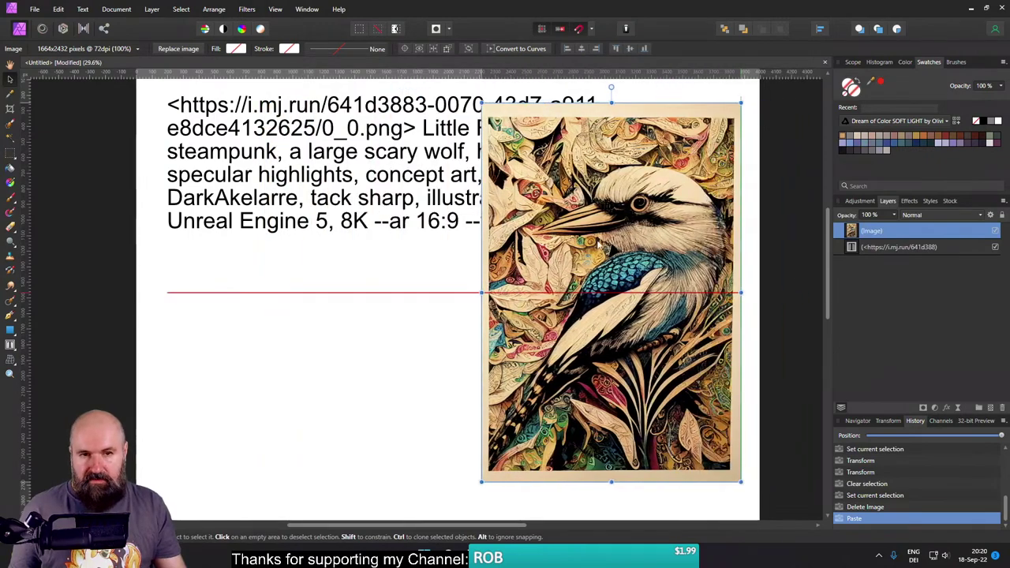
scroll(291, 262, down, 2)
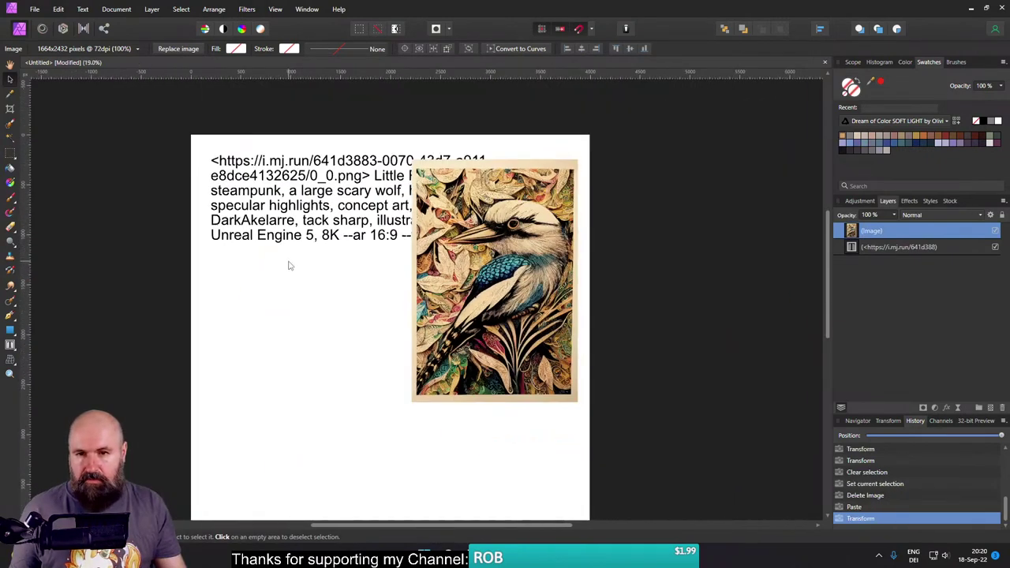
click(260, 357)
click(114, 9)
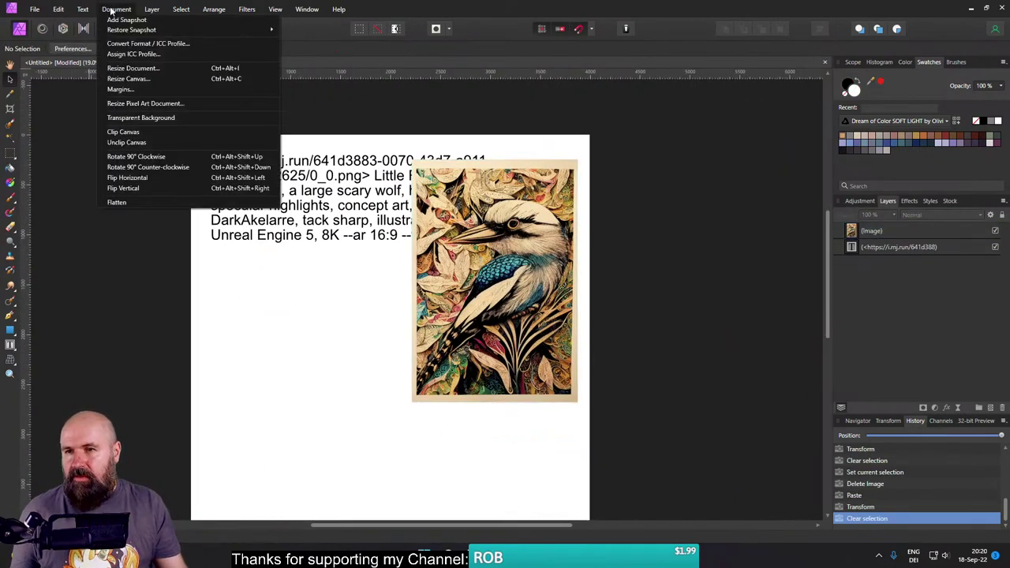
Step: Resize the canvas height from 4000 px to 2000 px
click(134, 80)
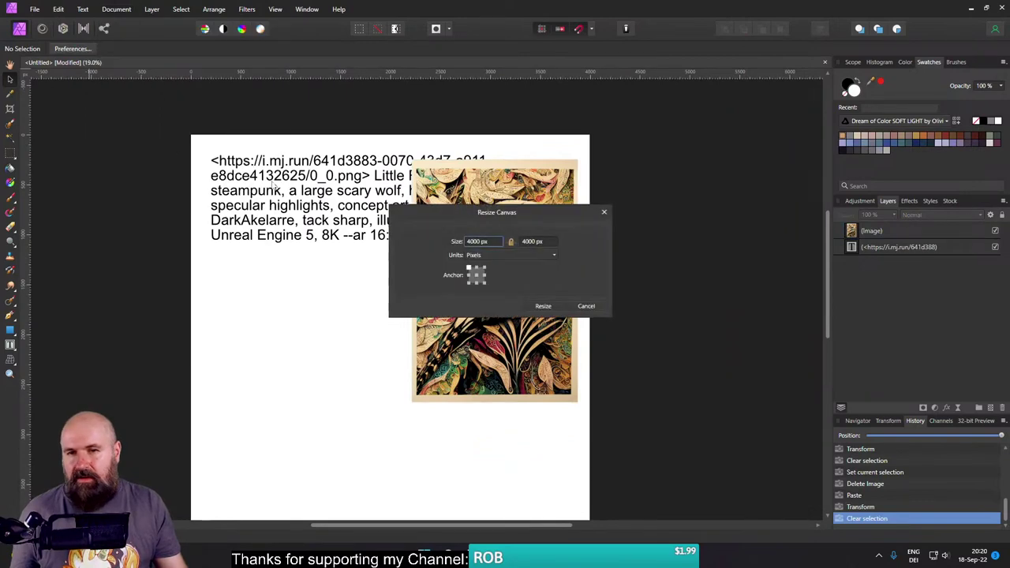
click(533, 243)
text(2000)
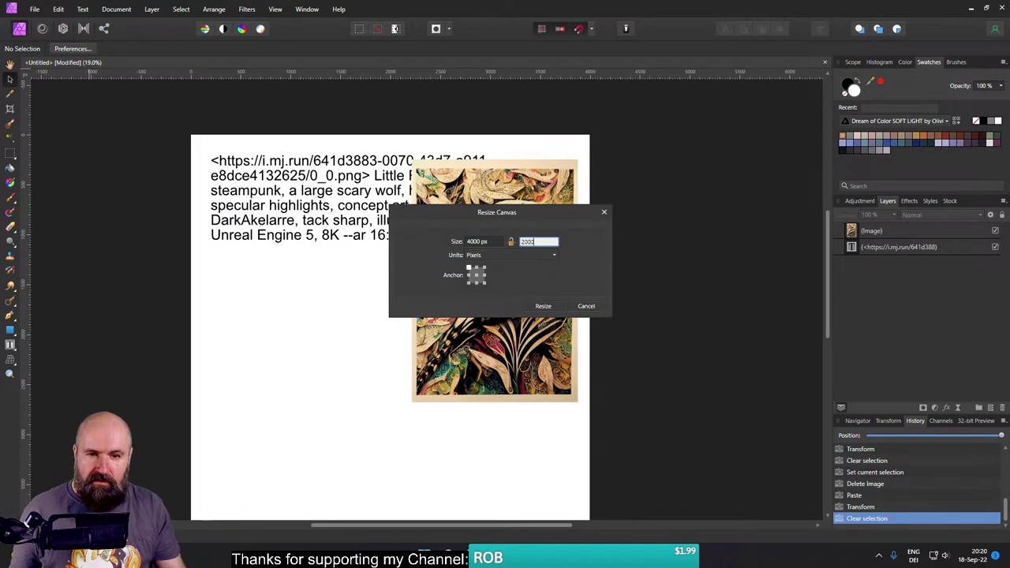
key(Tab)
key(Return)
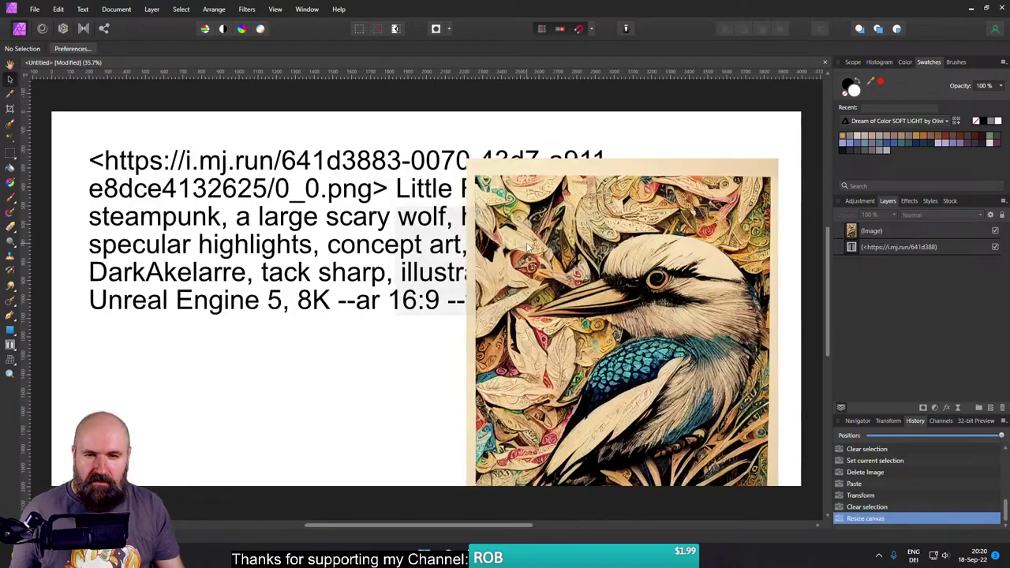
Step: Scale the kookaburra image down and move it up beside the prompt text
click(620, 255)
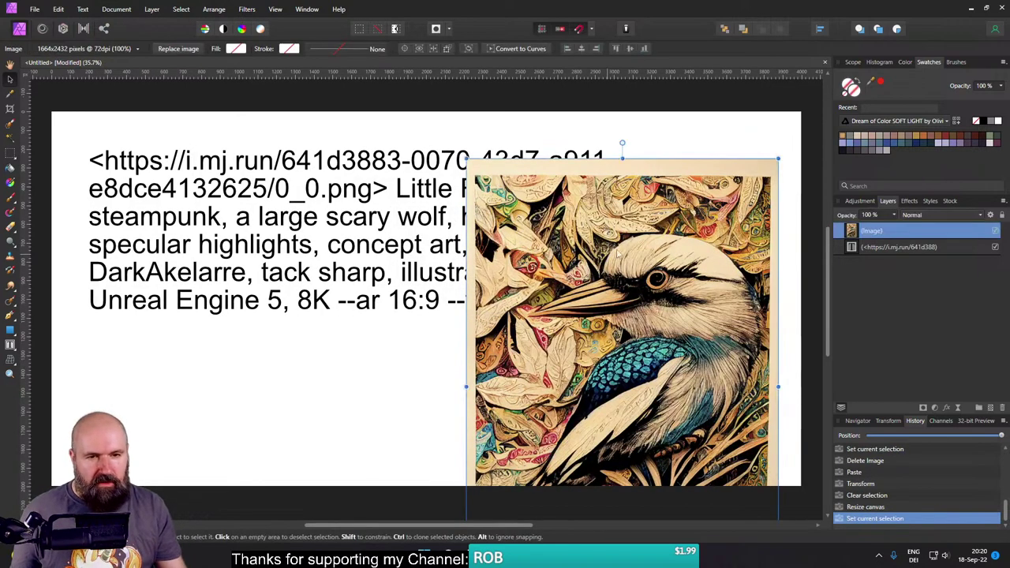
drag(769, 162, 682, 300)
drag(591, 388, 701, 231)
Step: Narrow the prompt text frame and set its font size to 110 pt
click(560, 371)
drag(777, 270, 567, 269)
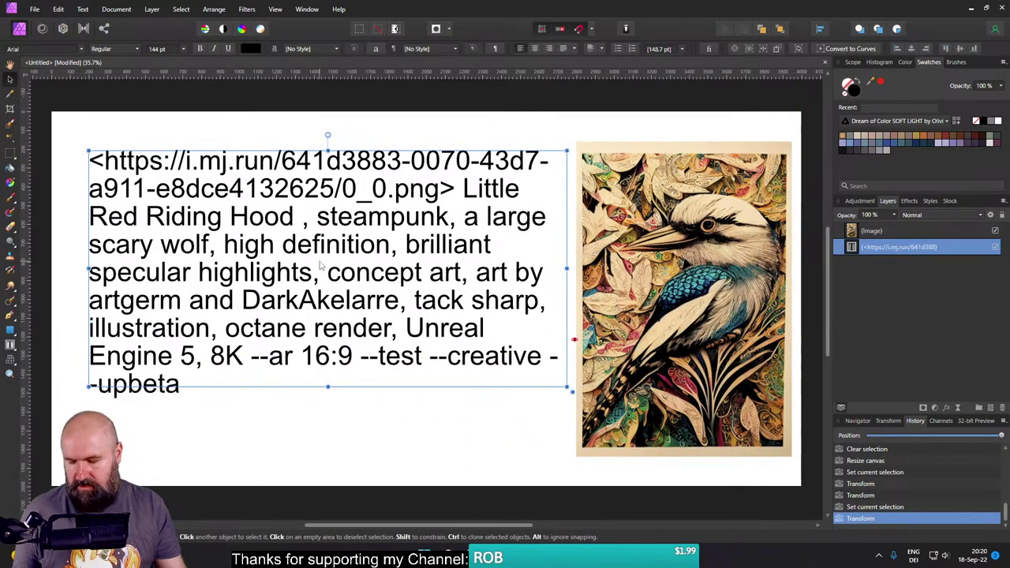
click(179, 49)
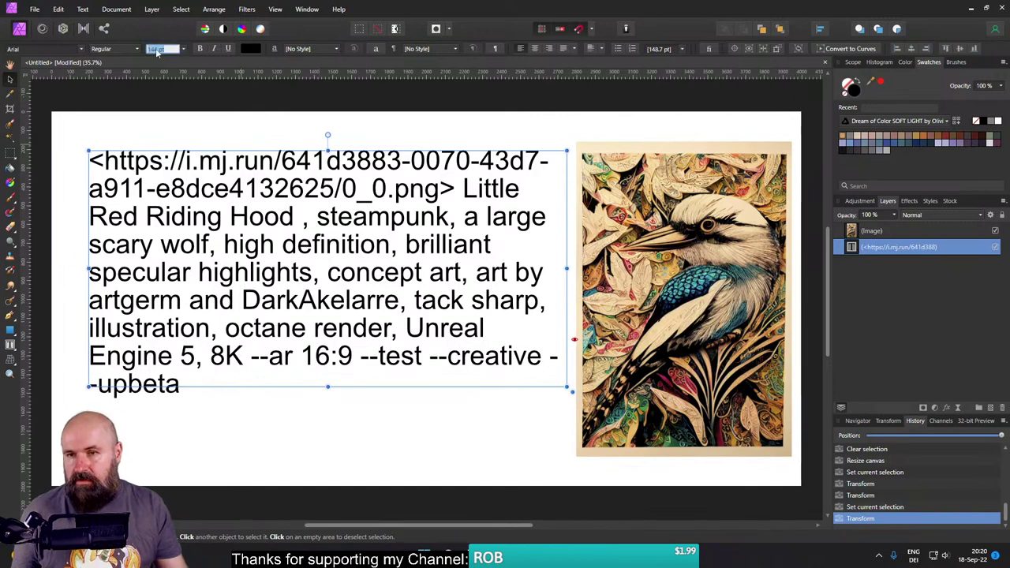
text(110)
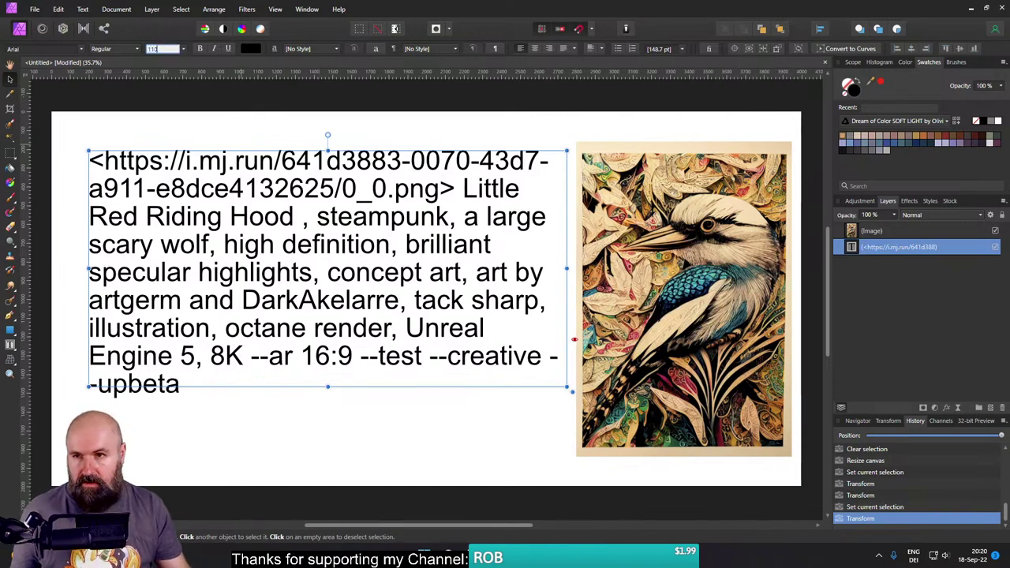
key(Return)
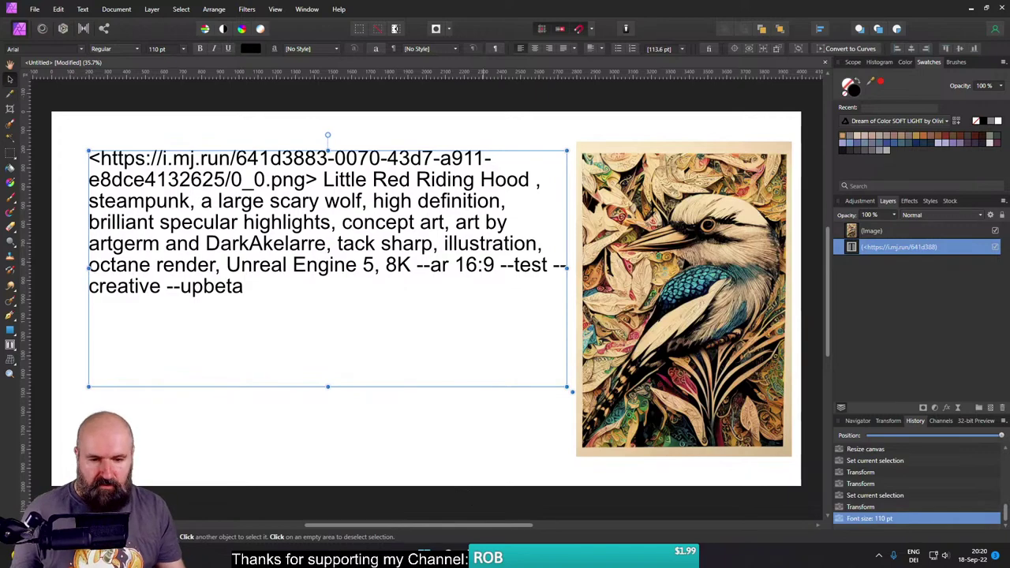
Step: Close the Red Riding Hood job window and copy the kookaburra job's full Midjourney command
mouse_move(517, 559)
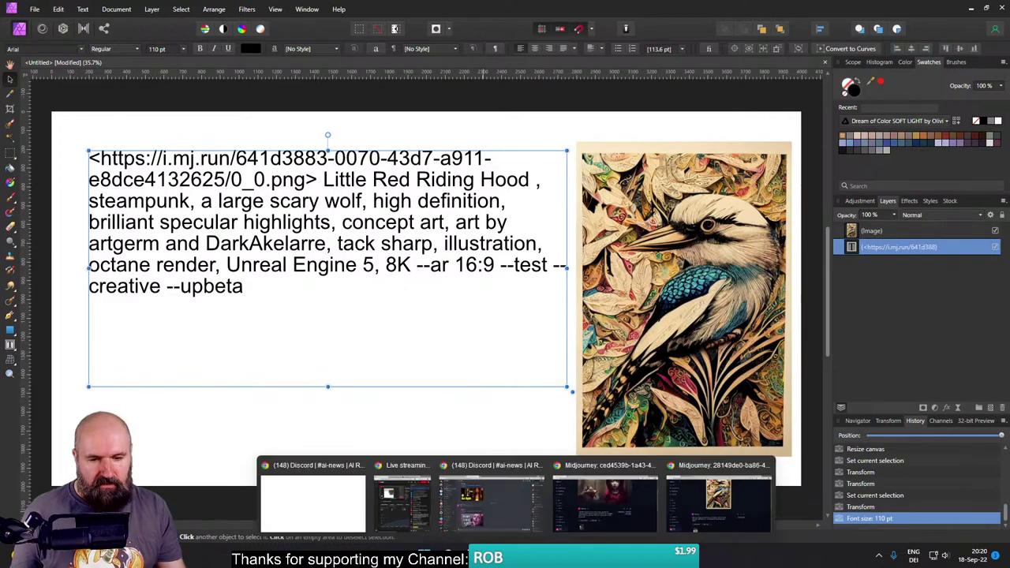
click(607, 495)
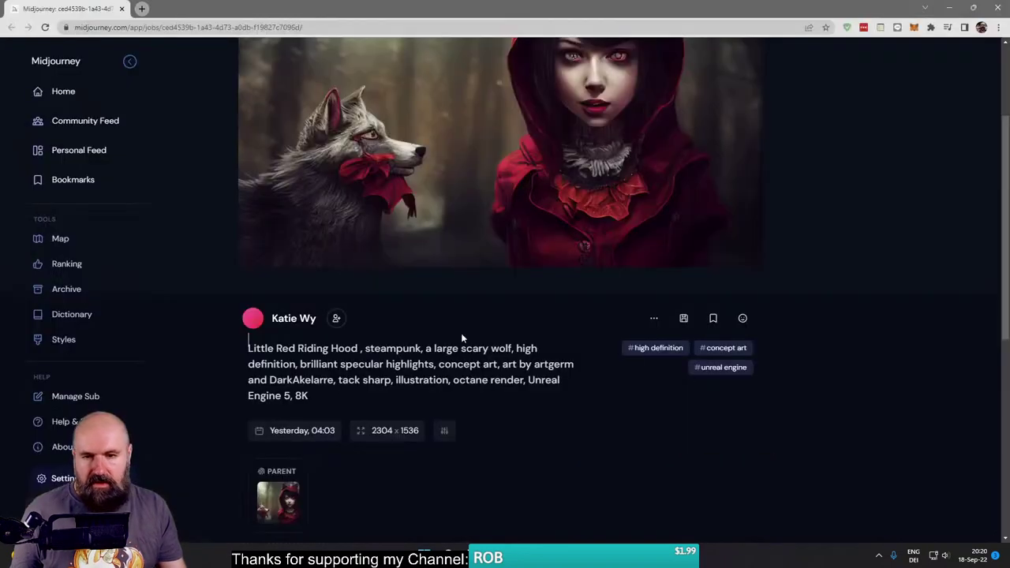
click(121, 9)
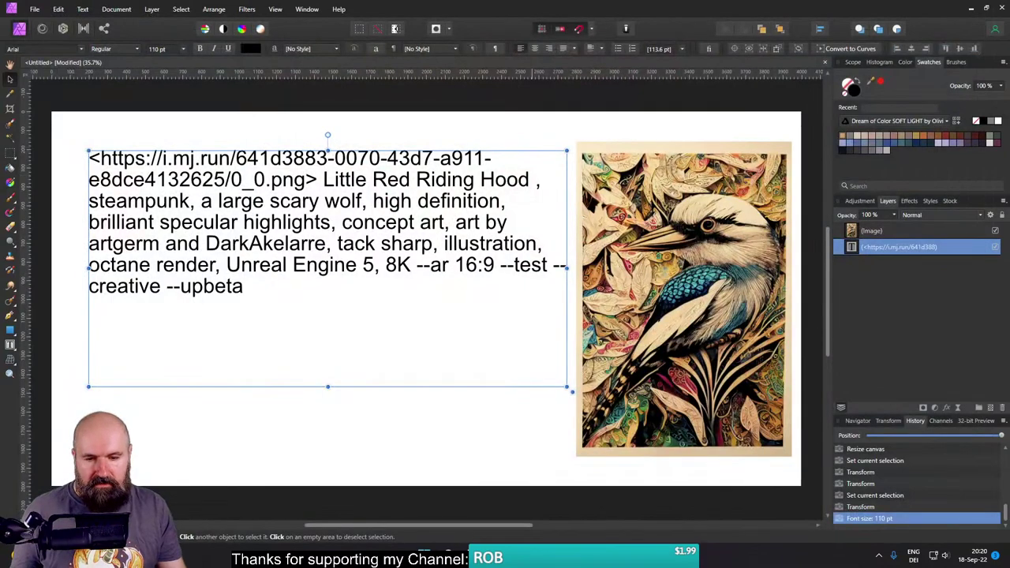
mouse_move(555, 536)
click(676, 478)
click(654, 381)
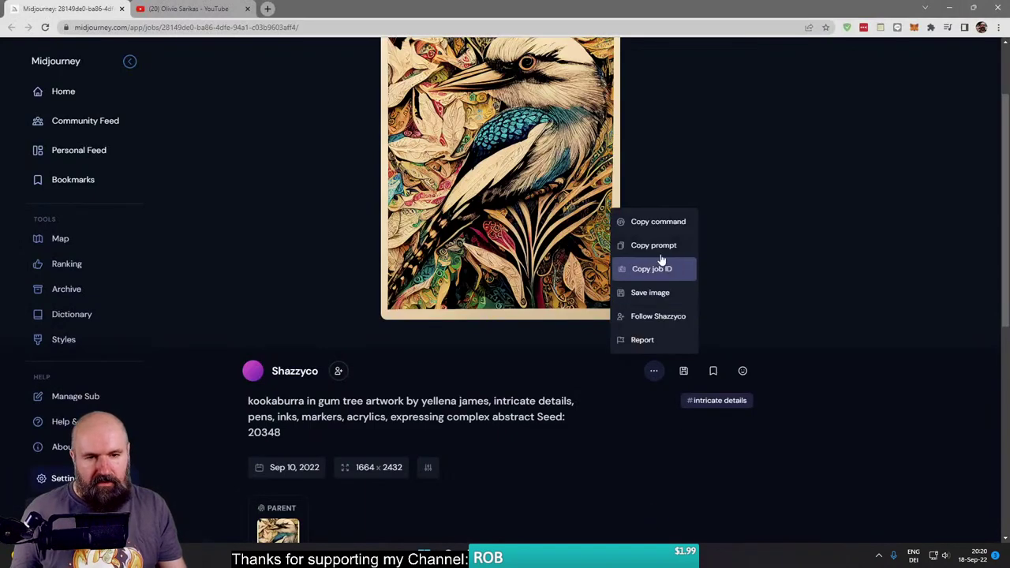
click(652, 224)
mouse_move(586, 556)
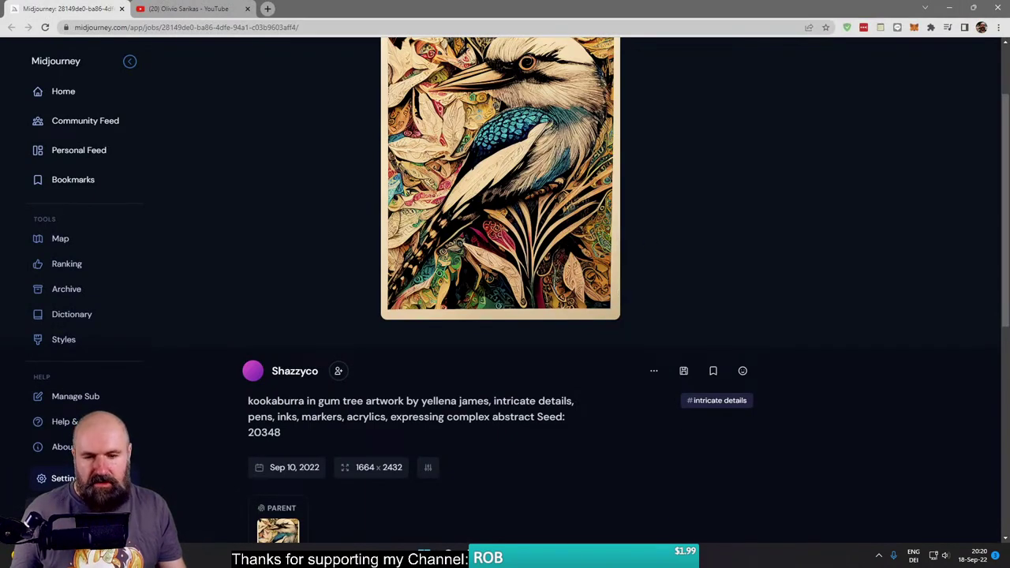
click(586, 502)
Step: Replace the prompt frame's text with the pasted kookaburra prompt
double_click(268, 293)
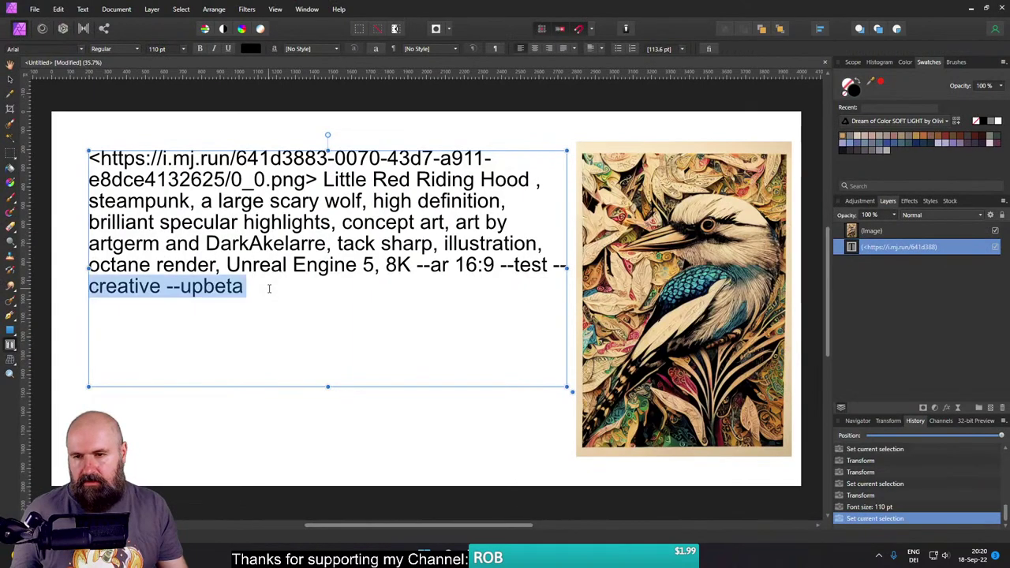
key(ctrl+a)
key(ctrl+v)
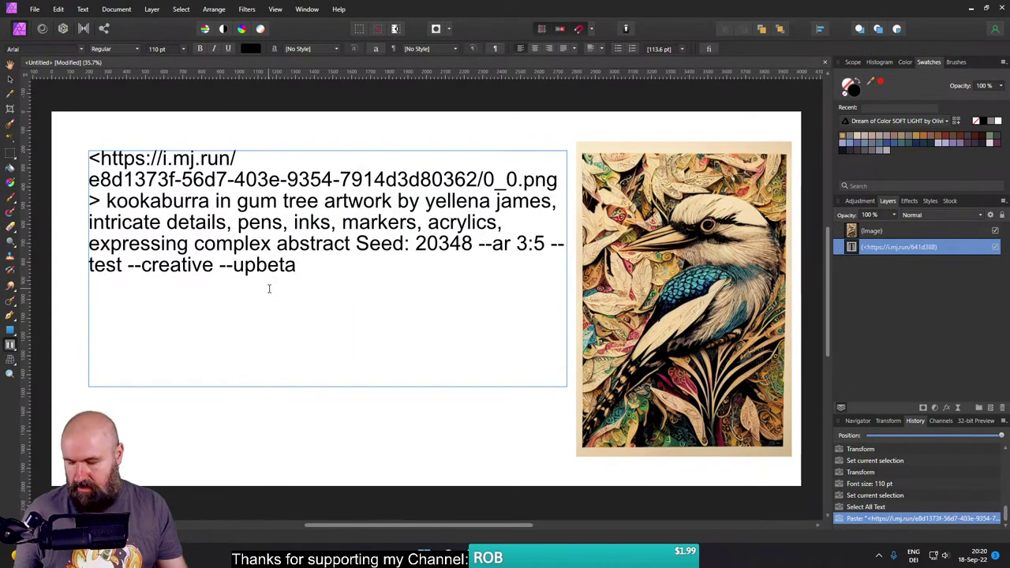
key(Escape)
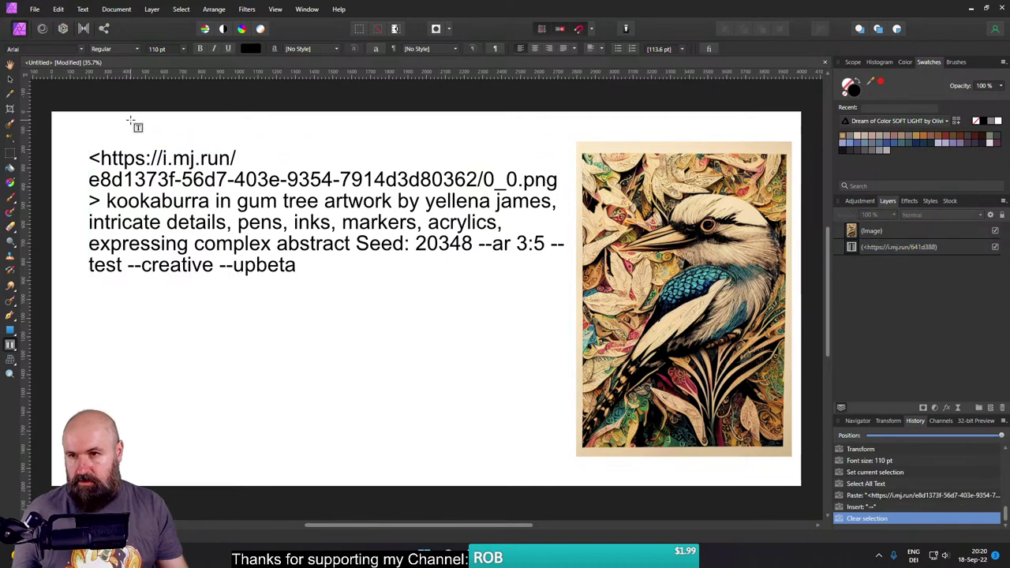
Step: Hide the panels, fit the page in view, and select the --ar 3:5 parameter
key(Tab)
key(ctrl+0)
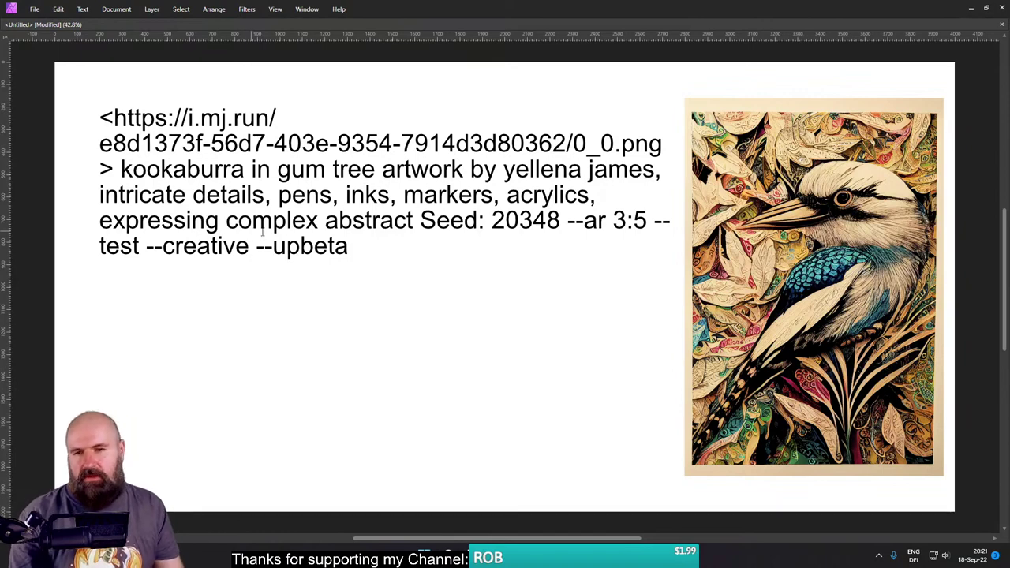
drag(420, 221, 653, 222)
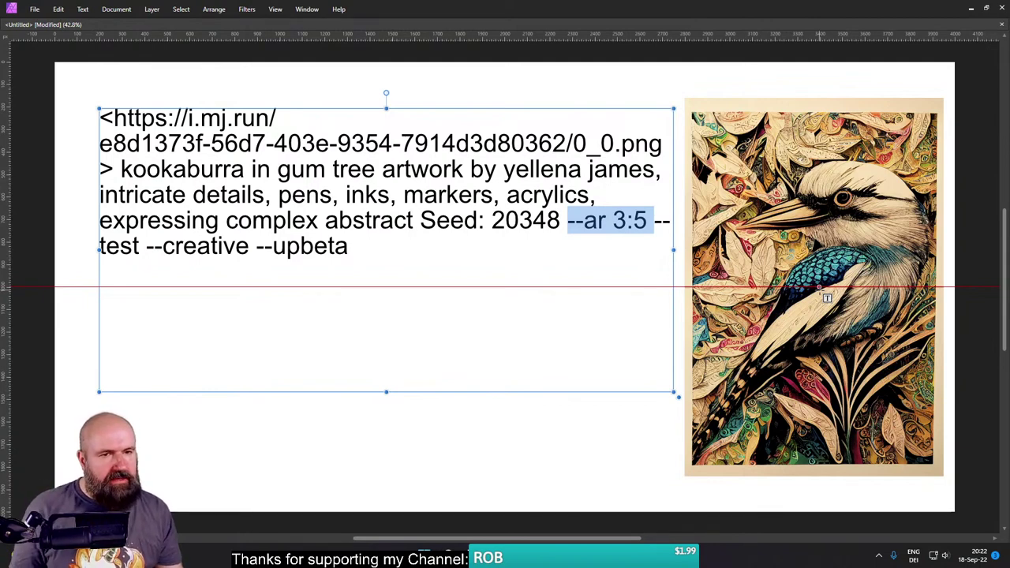
scroll(813, 245, up, 5)
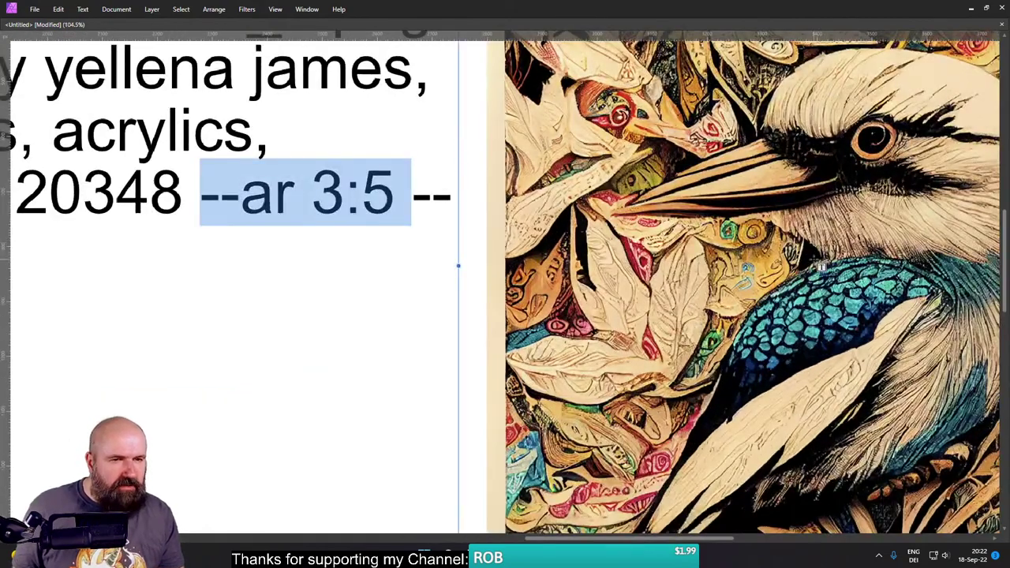
scroll(821, 267, down, 5)
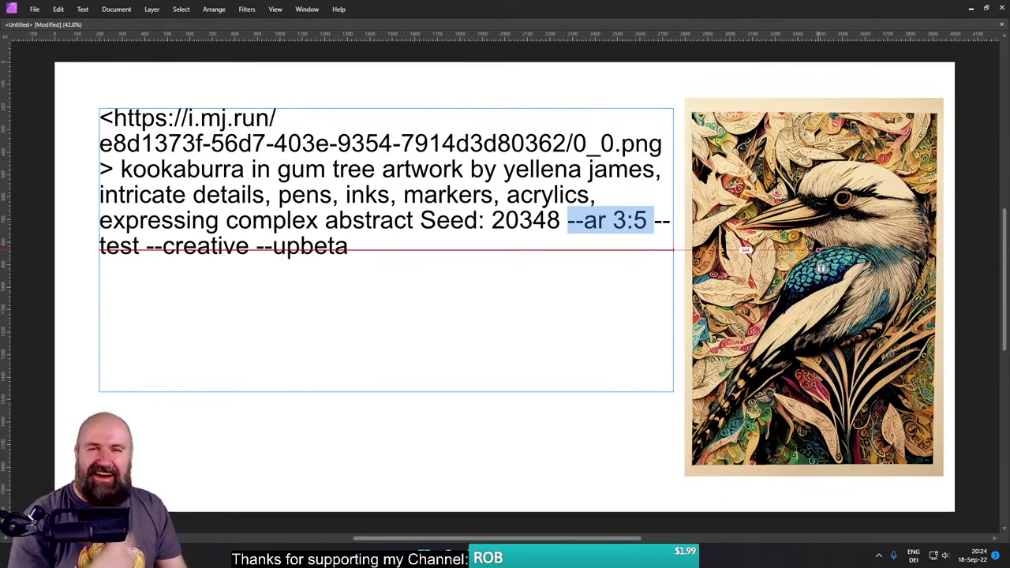
Step: Stop editing the text and copy the devil-saint image from Midjourney
key(Escape)
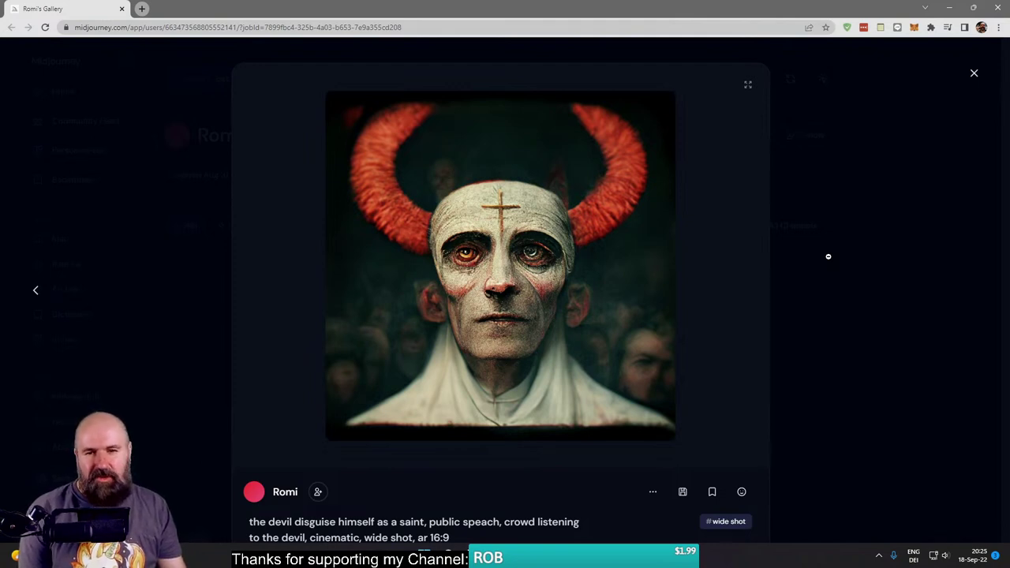
right_click(562, 256)
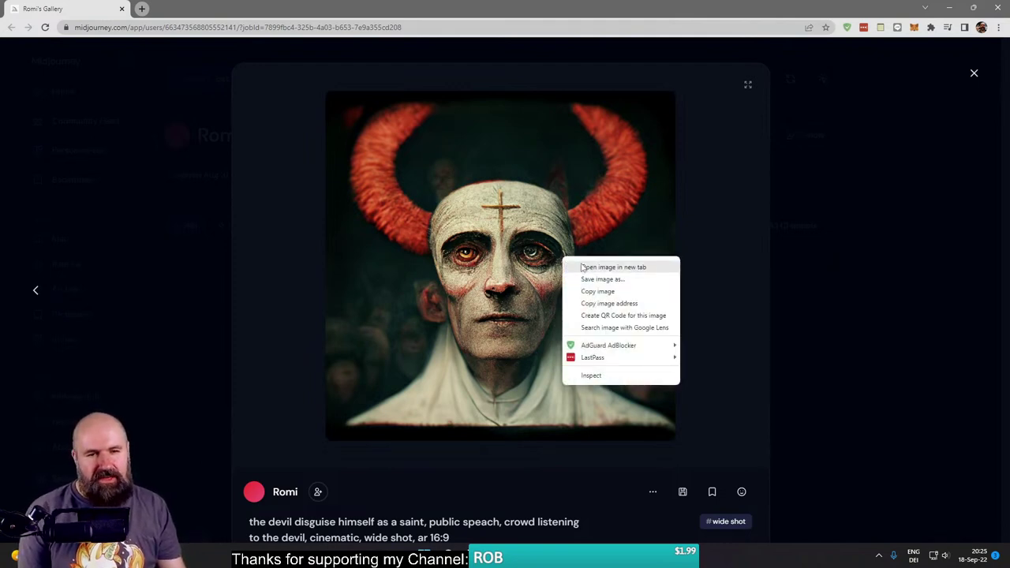
click(598, 291)
Step: Delete the --ar 3:5 parameter from the prompt and restore the full workspace
key(alt+Tab)
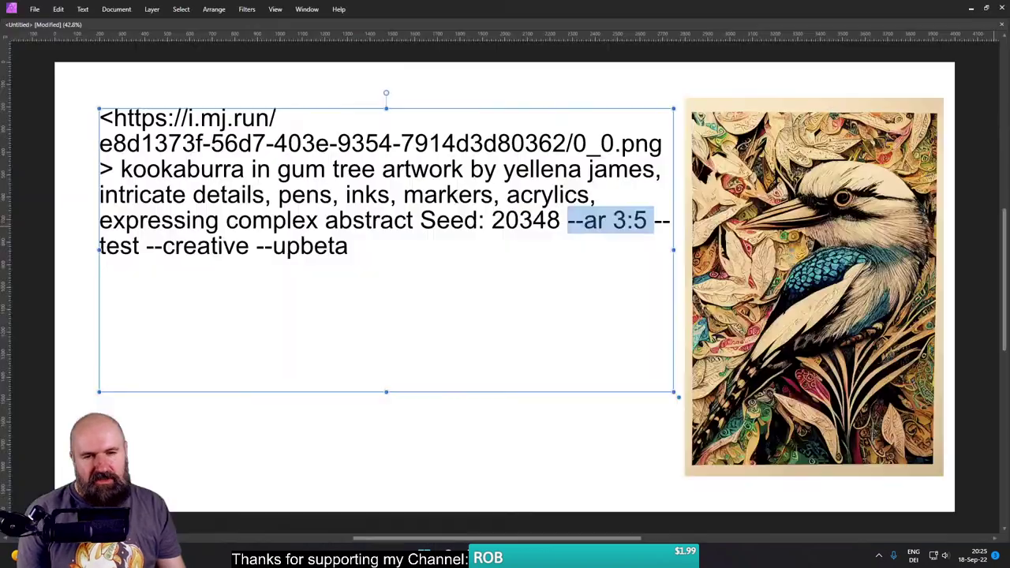
key(BackSpace)
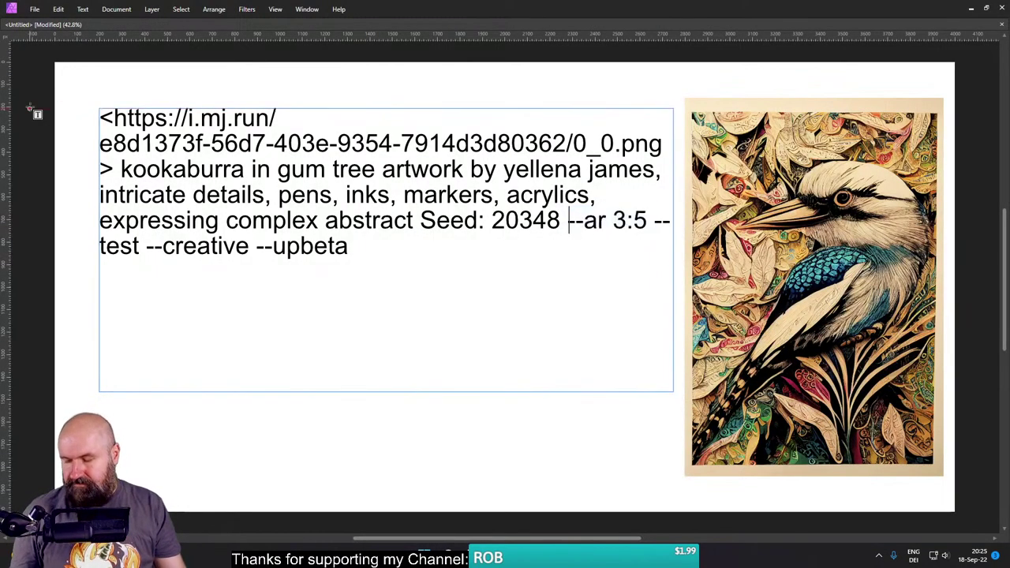
key(Escape)
key(Tab)
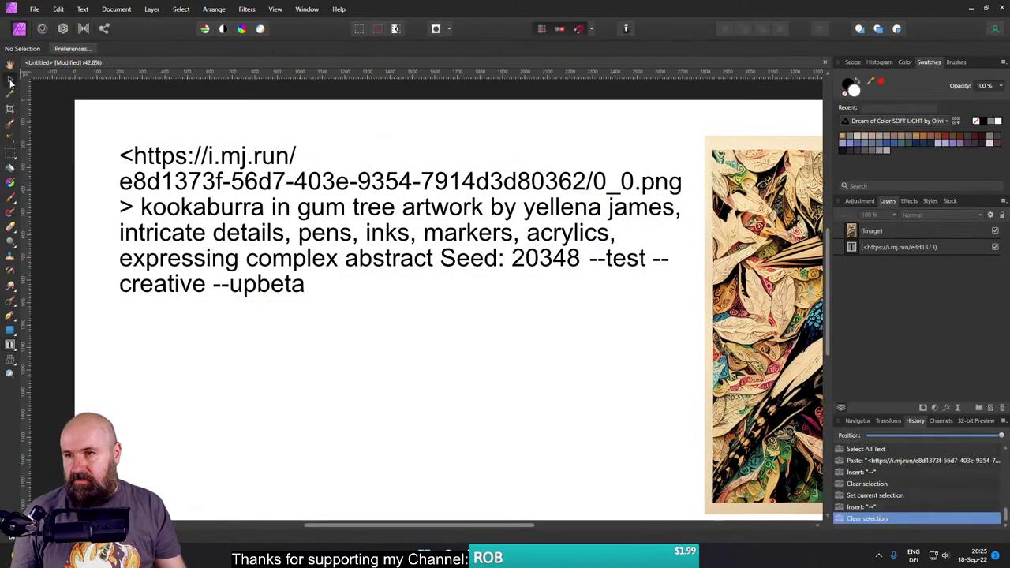
Step: Replace the kookaburra image with the pasted devil-saint image at the page's right
click(778, 338)
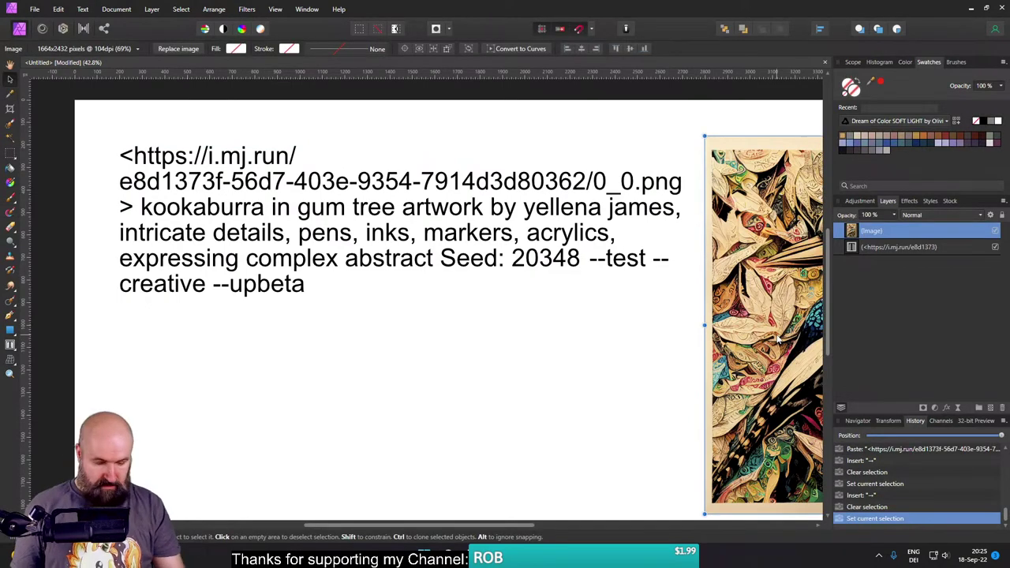
key(Delete)
key(ctrl+v)
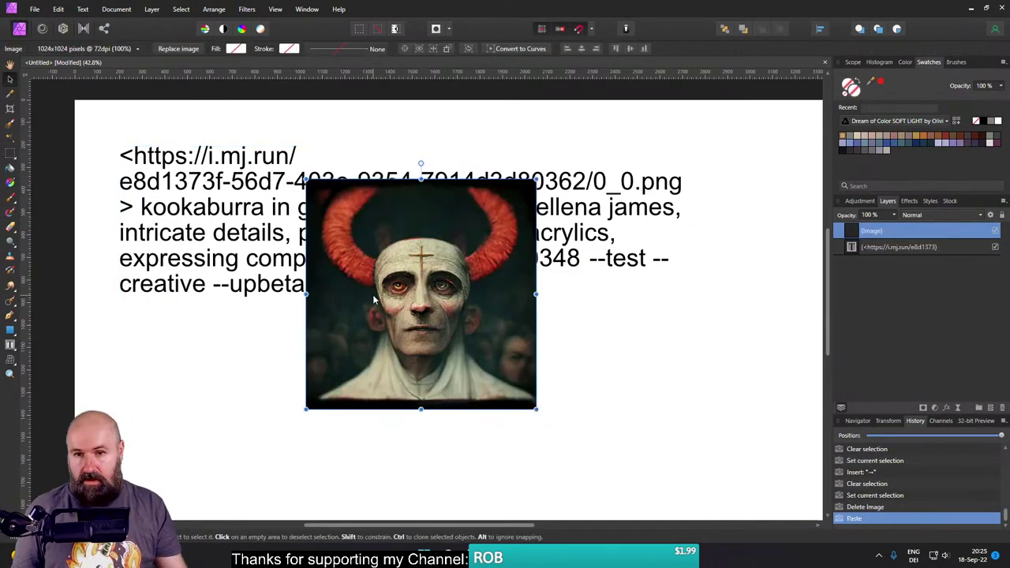
drag(772, 406, 689, 365)
Step: Copy the devil-saint prompt from the Midjourney image's extra actions menu
mouse_move(517, 557)
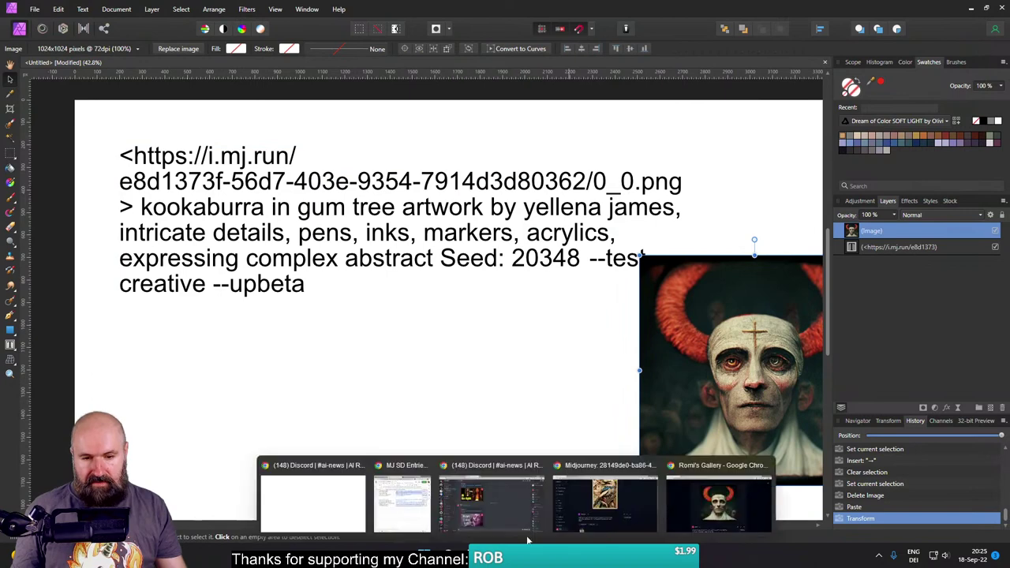
click(708, 523)
scroll(579, 445, down, 2)
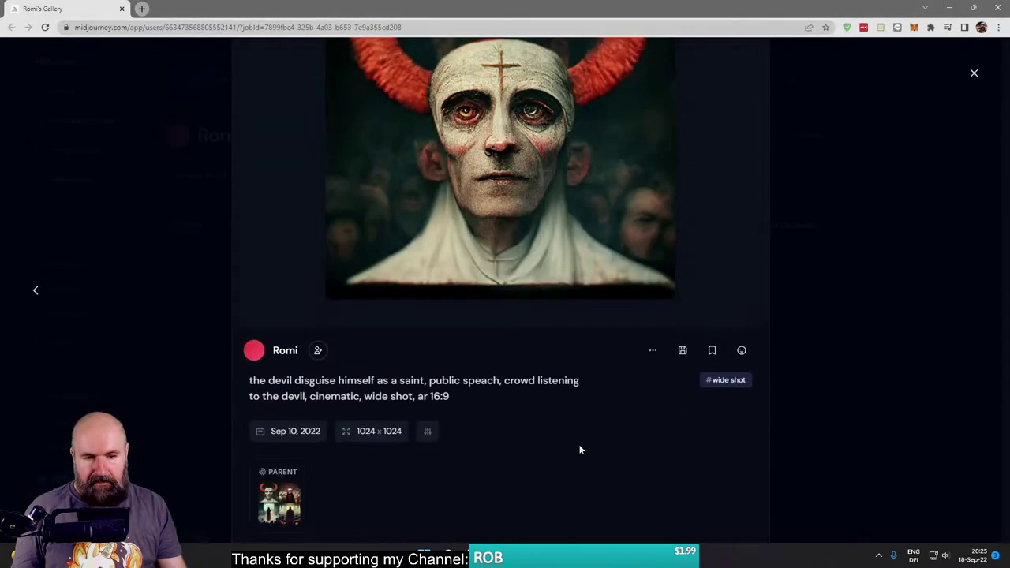
click(652, 335)
click(646, 187)
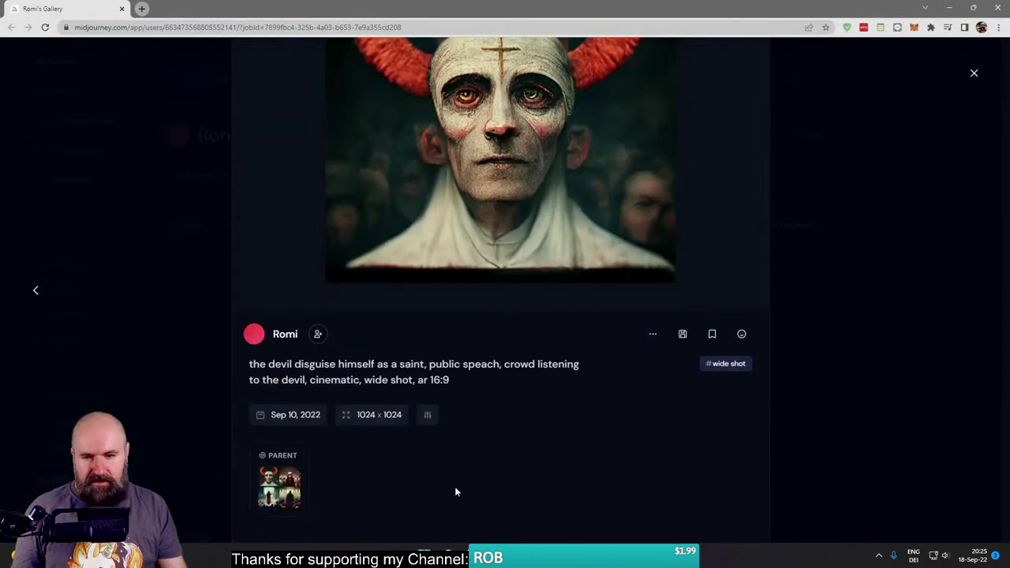
click(562, 496)
Step: Paste the devil-saint prompt over the old text, ending in 'wide shot, ar 16:9'
click(328, 287)
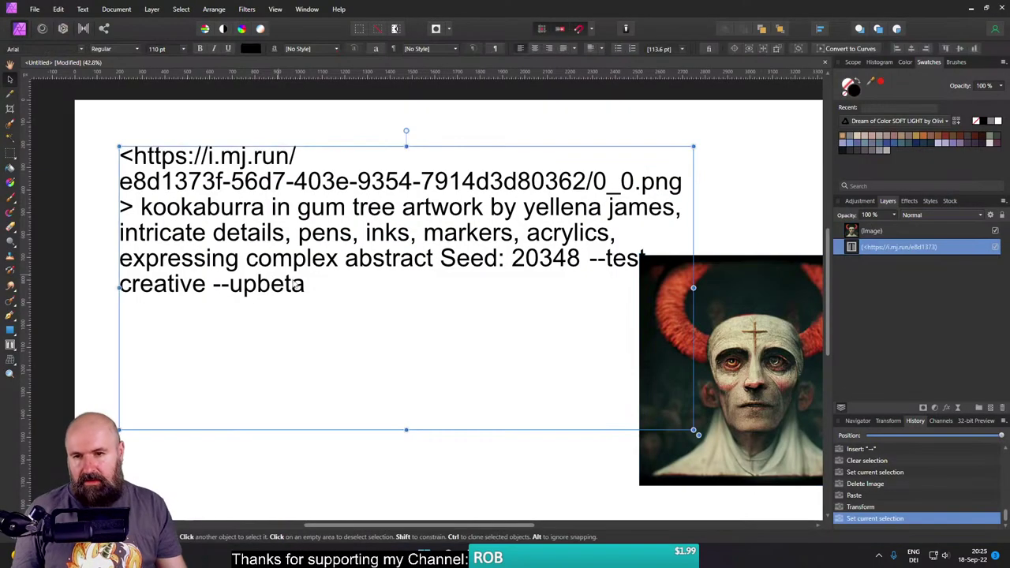
double_click(323, 288)
click(308, 289)
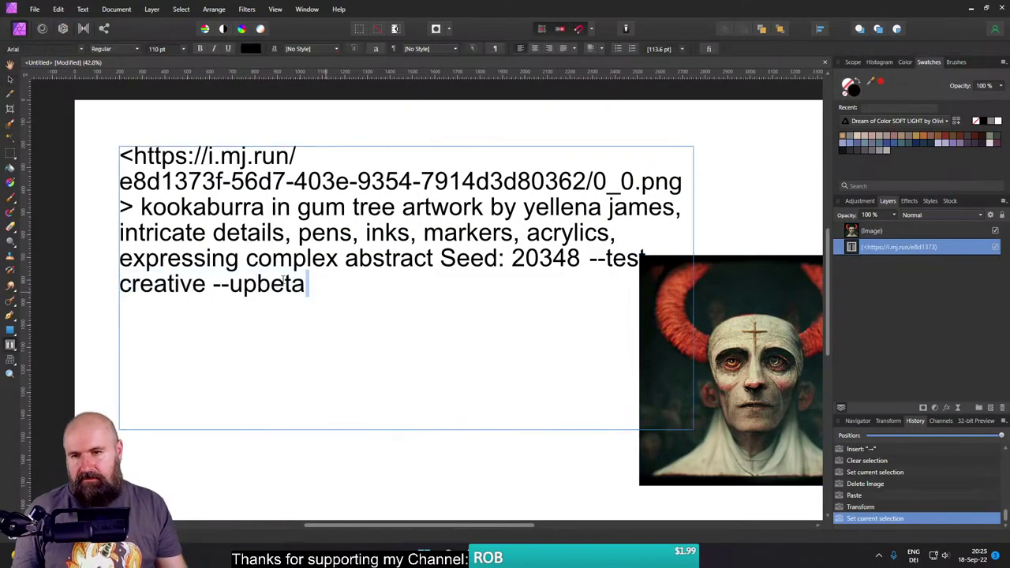
drag(308, 289, 114, 160)
key(ctrl+v)
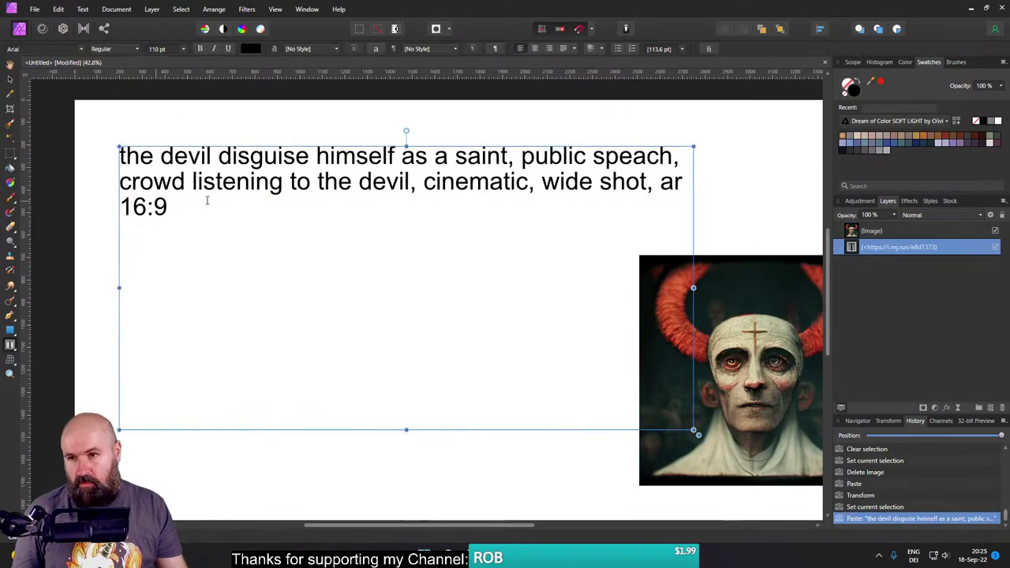
click(9, 79)
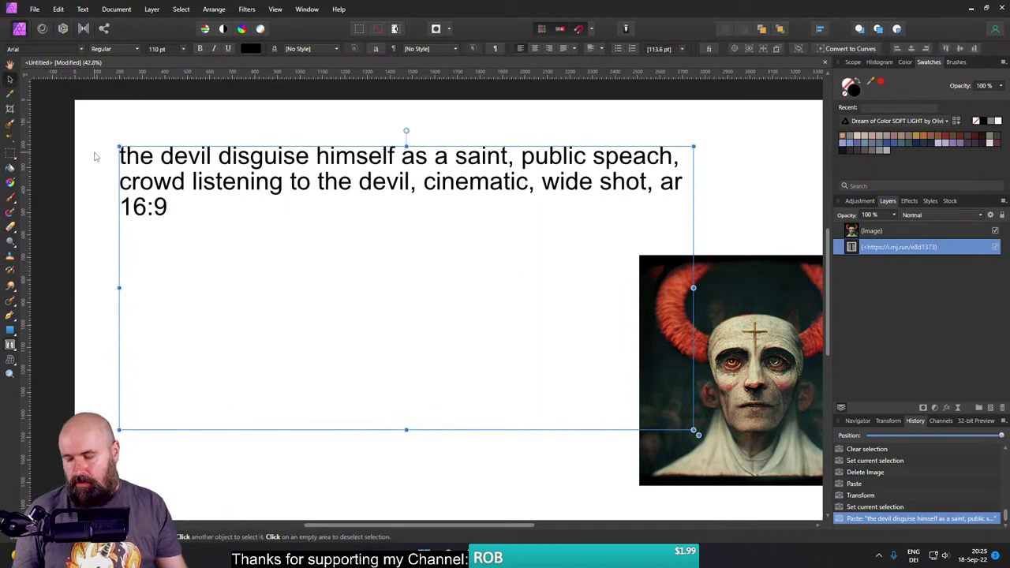
key(Tab)
Step: Move the horned-saint image up and right, enlarge it, then fit it on the page's right side beside the prompt
drag(694, 310, 805, 212)
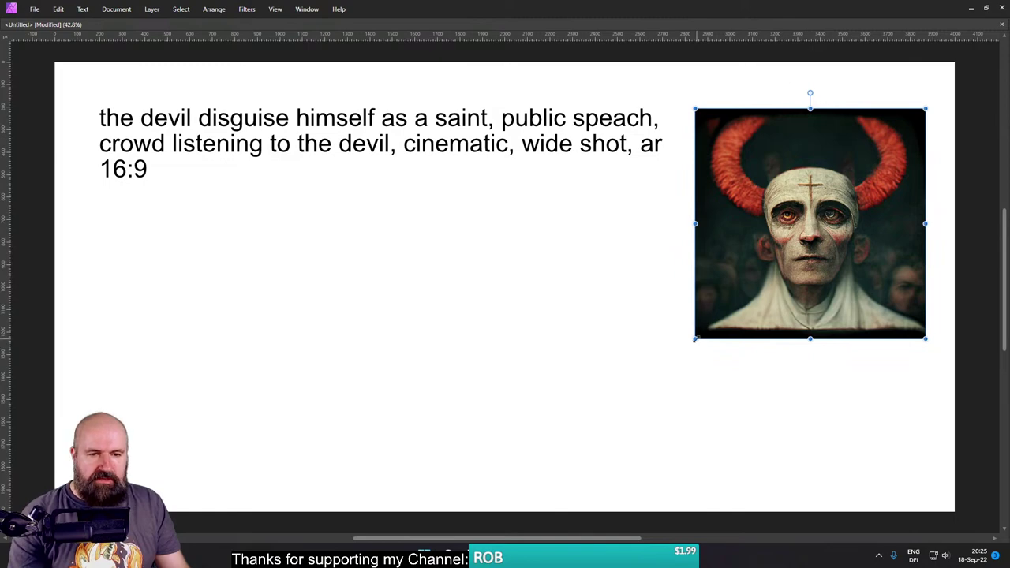
drag(695, 340, 571, 463)
drag(769, 281, 799, 331)
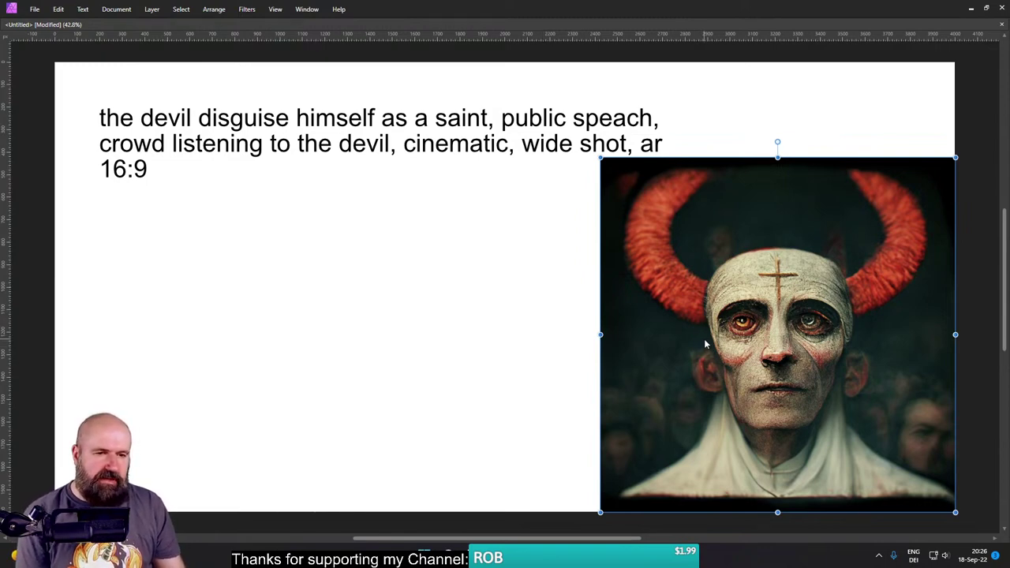
drag(723, 339, 712, 329)
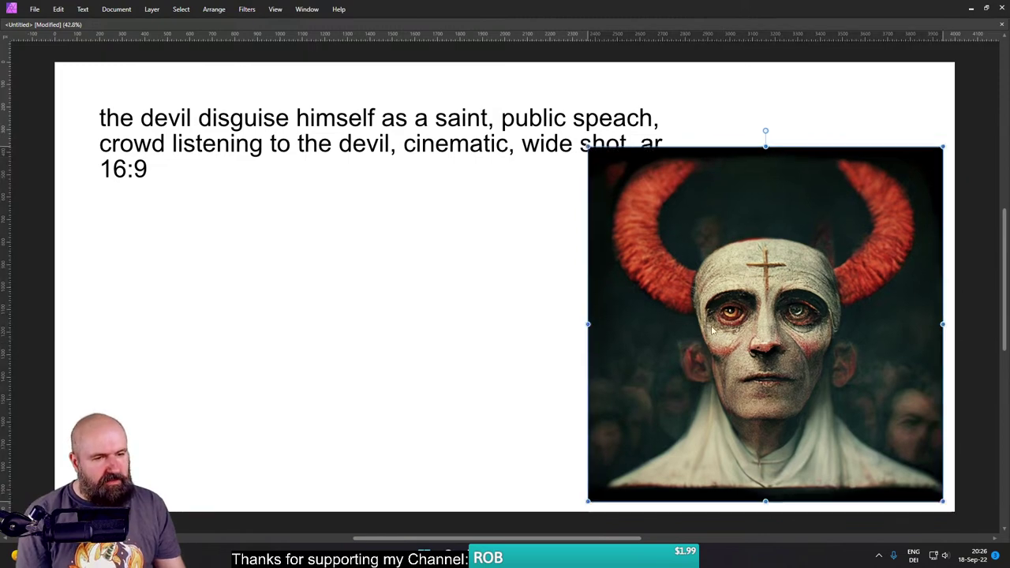
key(ctrl+z)
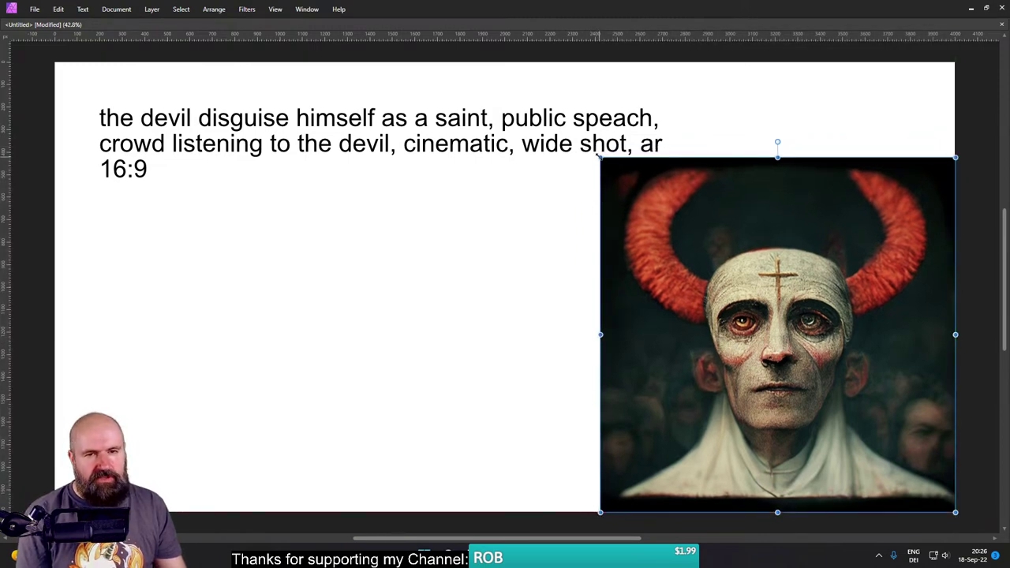
drag(600, 158, 622, 180)
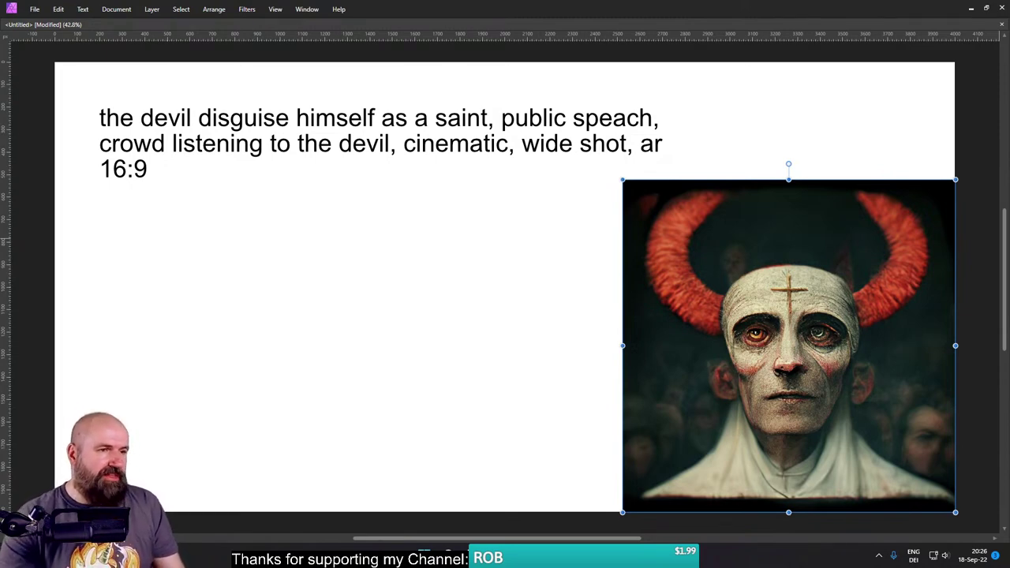
Step: In the dragonangel.ai Instagram profile, browse the grid and page through the first post's images
key(alt+Tab)
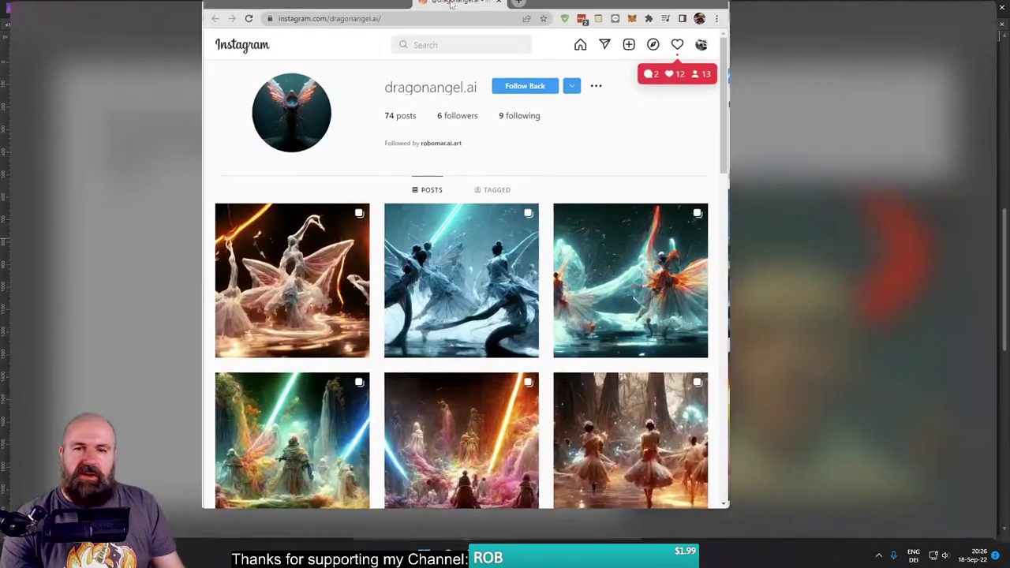
scroll(800, 252, down, 2)
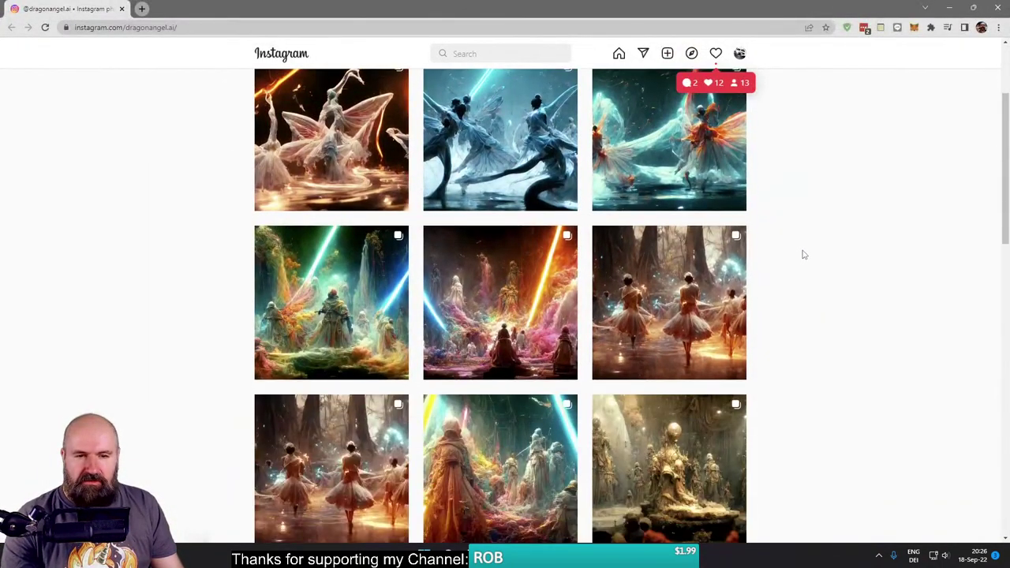
scroll(810, 251, down, 3)
scroll(813, 248, down, 1)
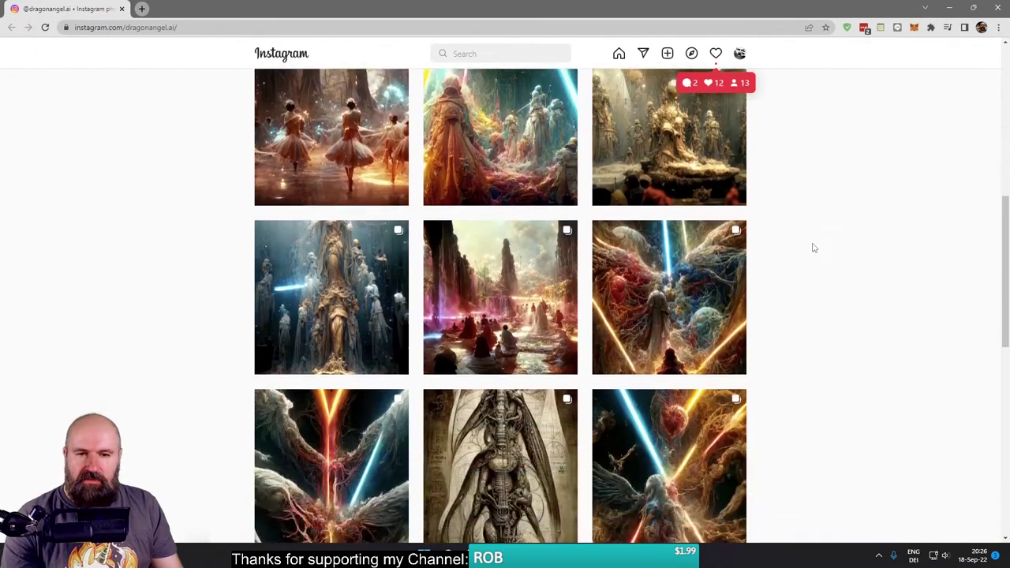
scroll(812, 245, up, 7)
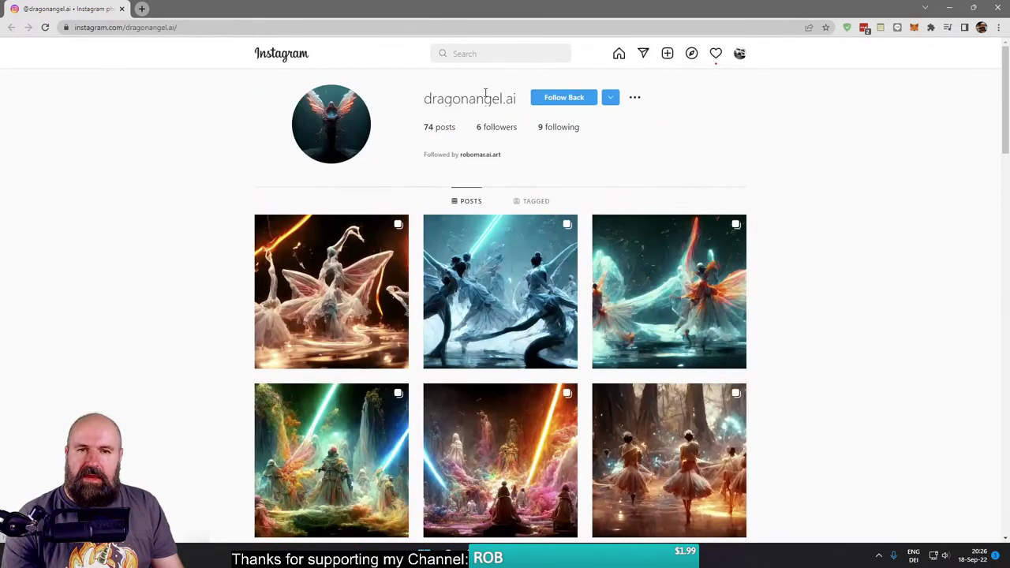
click(361, 273)
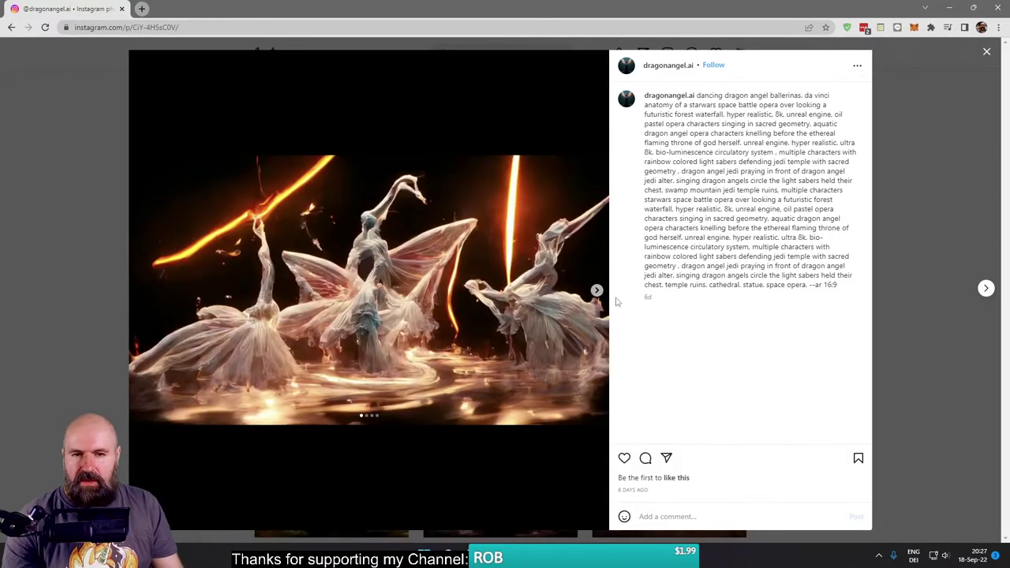
click(597, 290)
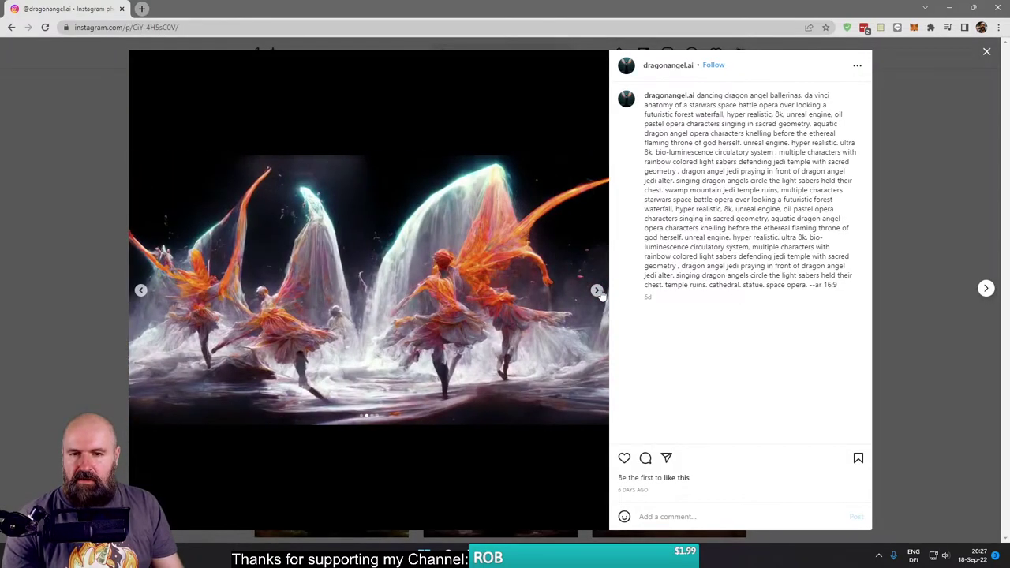
click(598, 291)
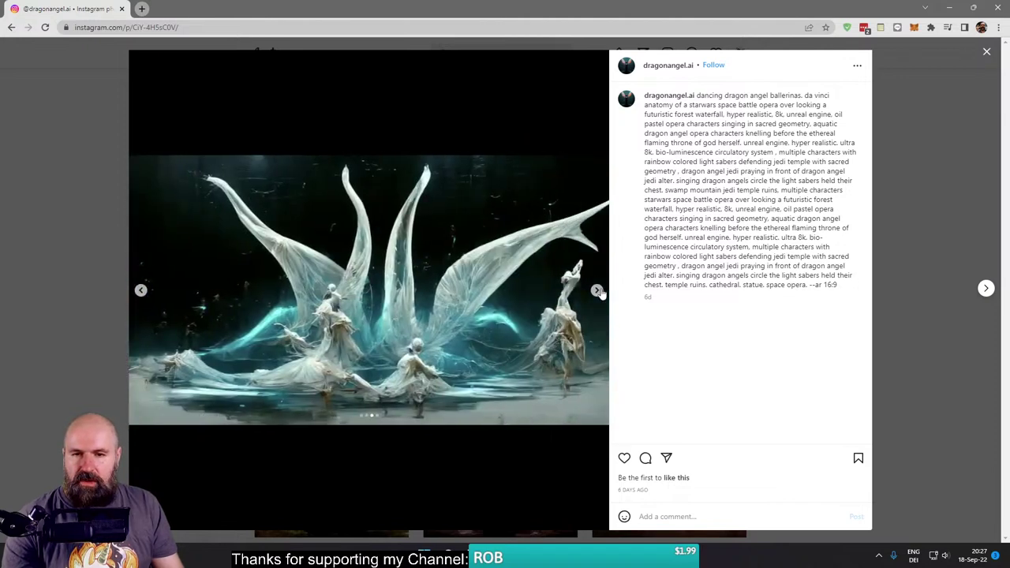
click(597, 291)
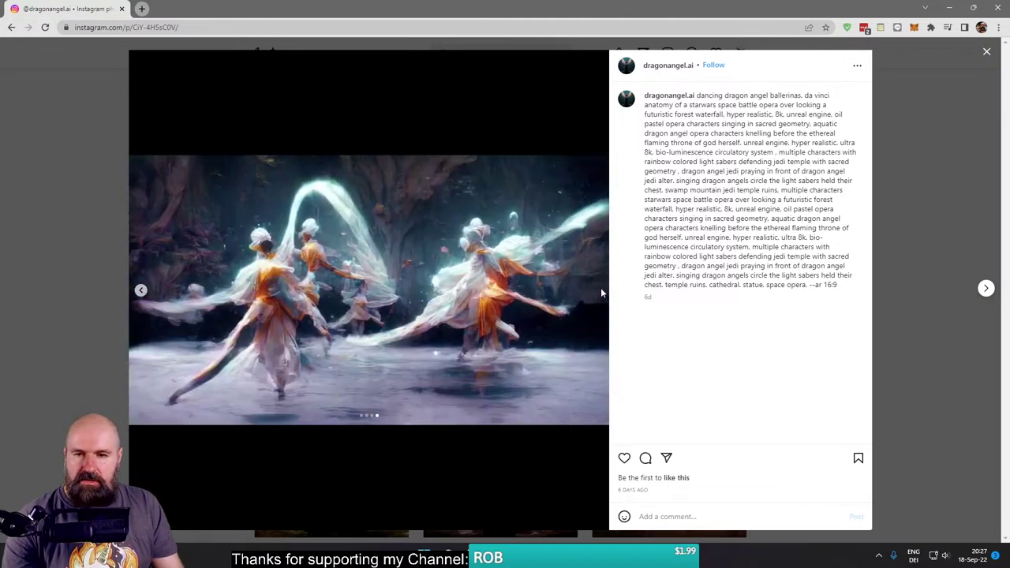
click(39, 228)
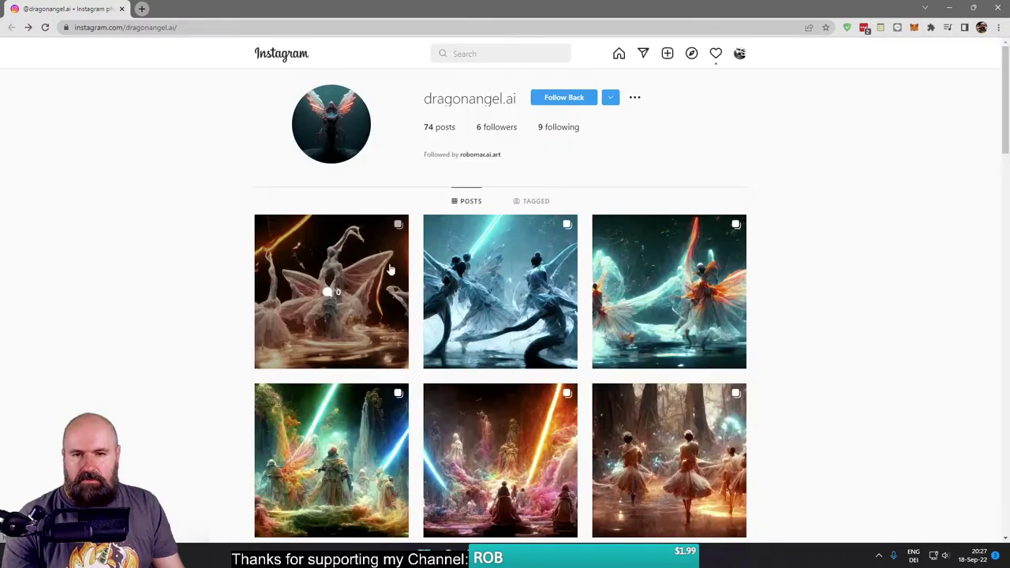
Step: Read the prompt of the teal dancing dragon angel ballerinas post and page through its orange and green-lit images
click(499, 272)
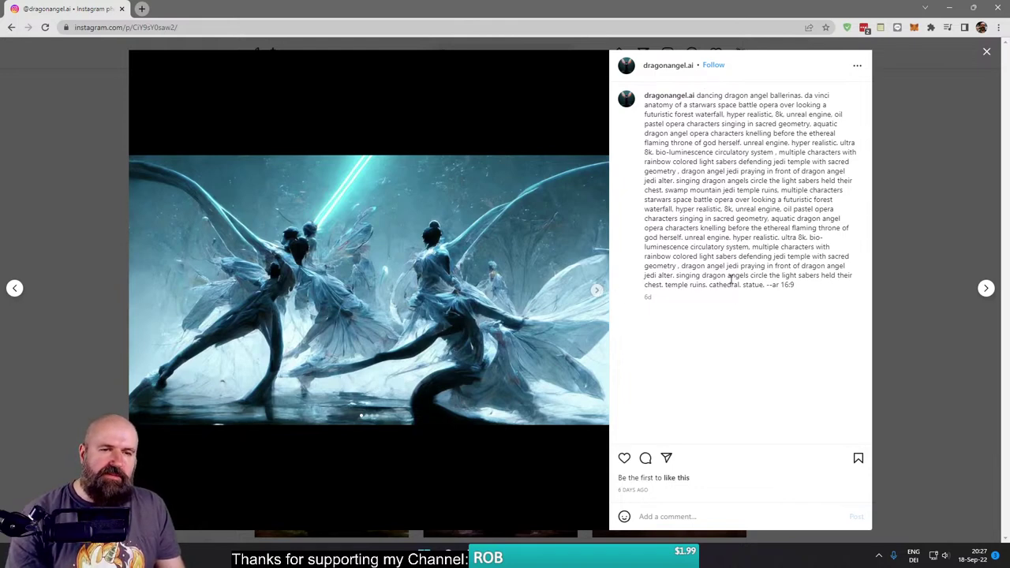
drag(810, 286, 700, 93)
click(699, 93)
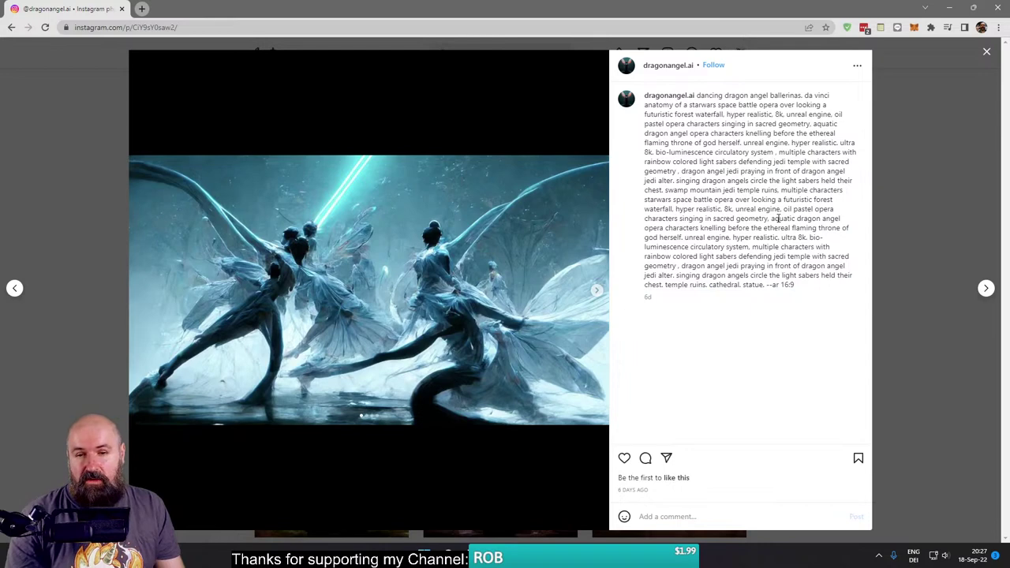
click(598, 291)
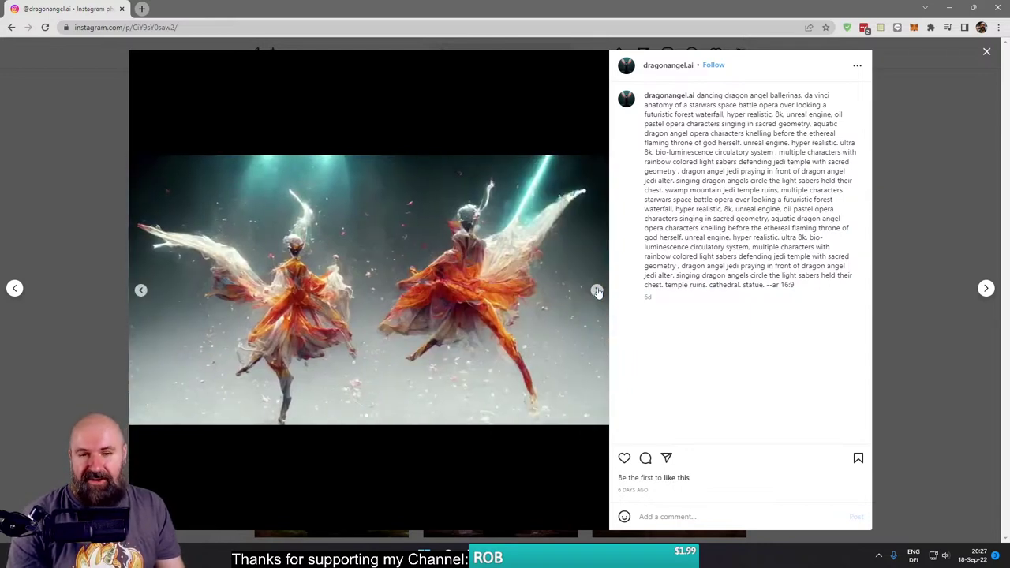
click(598, 291)
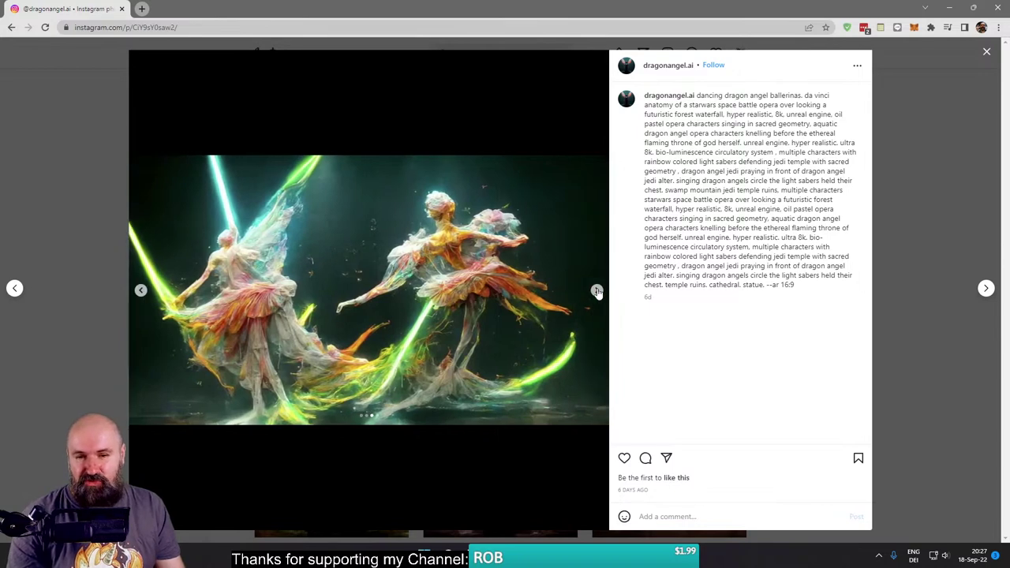
click(598, 291)
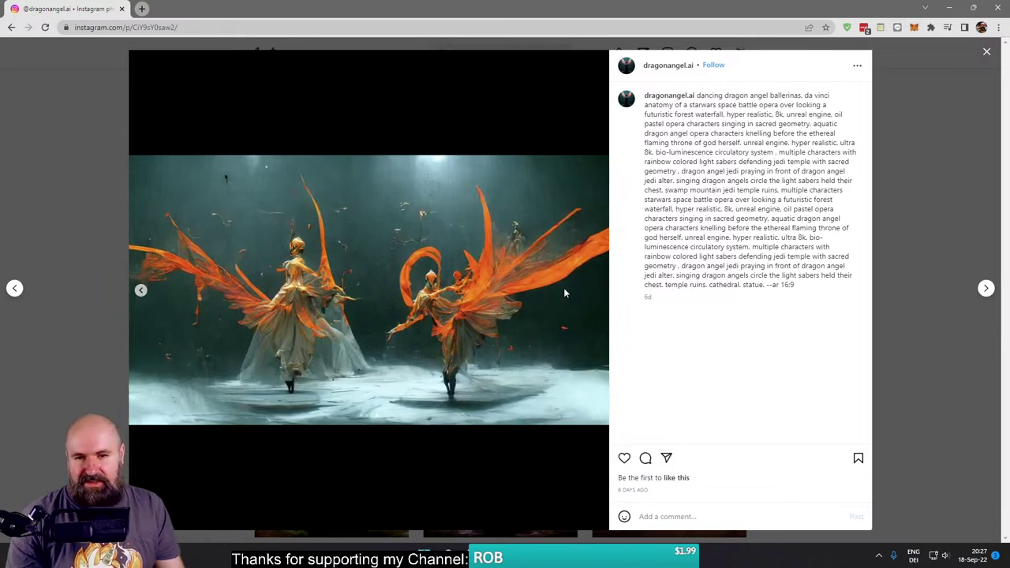
click(142, 291)
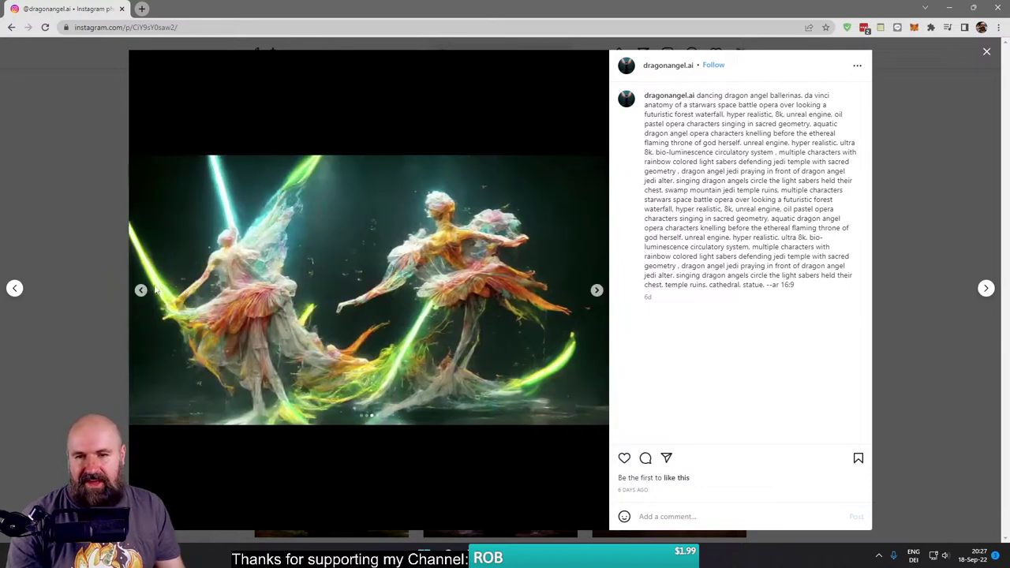
click(84, 215)
scroll(451, 318, down, 3)
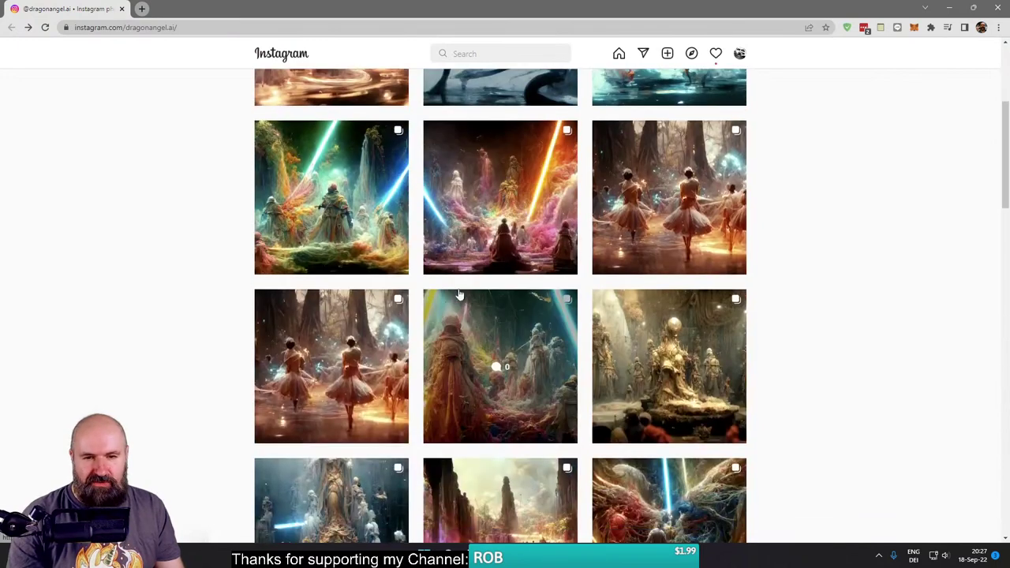
click(517, 181)
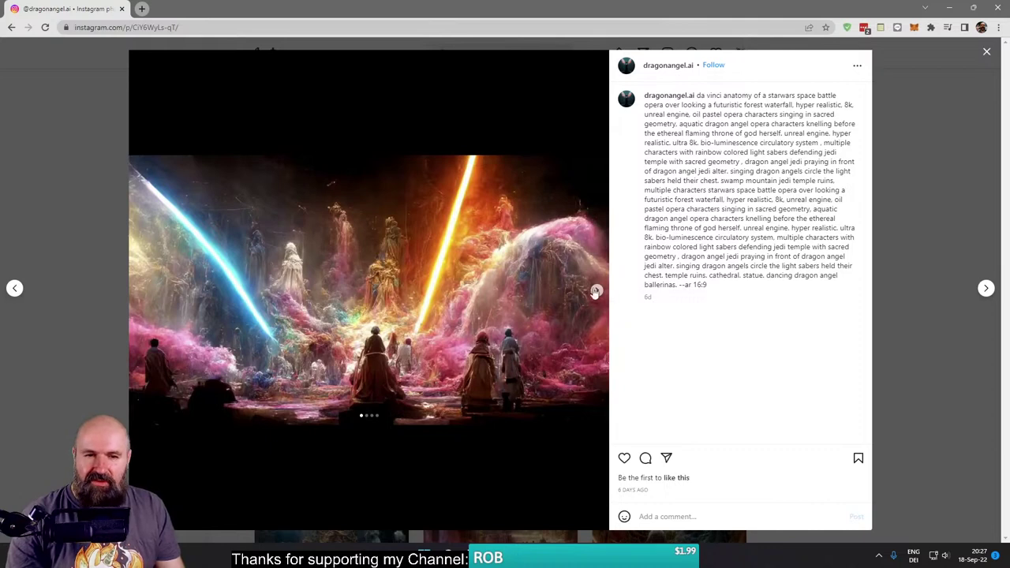
click(597, 291)
click(597, 292)
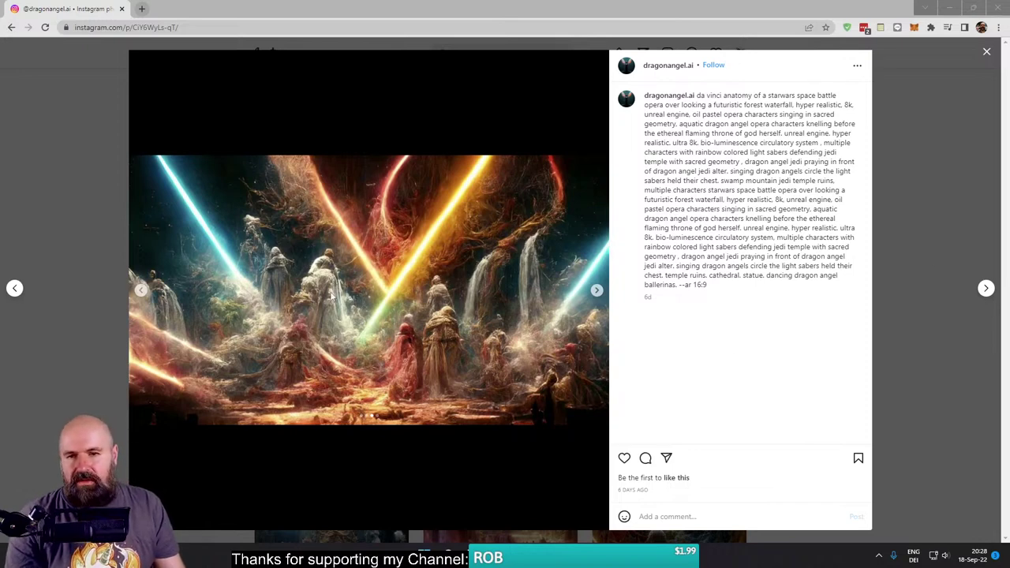
click(597, 291)
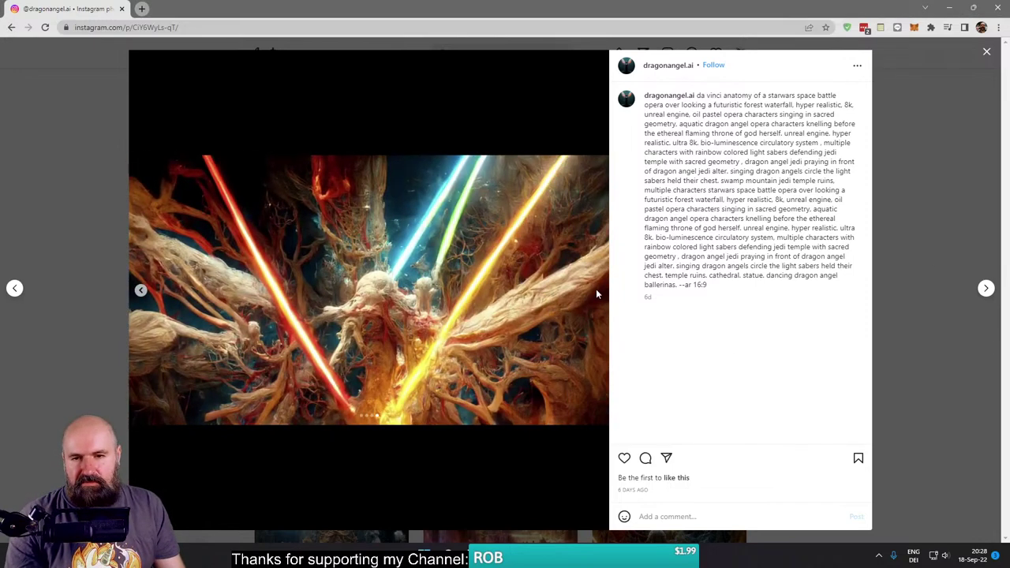
click(141, 289)
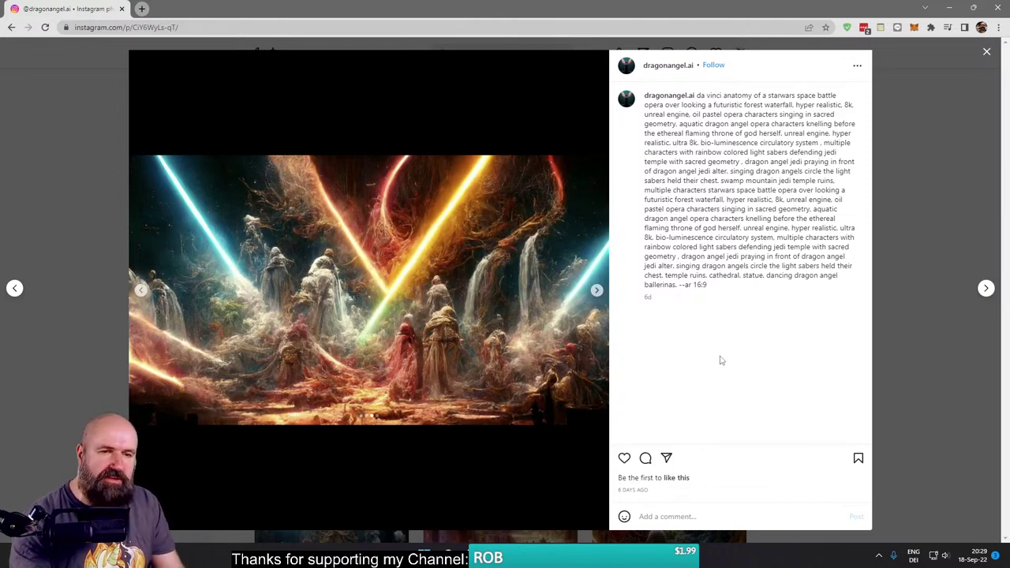
drag(727, 200, 814, 206)
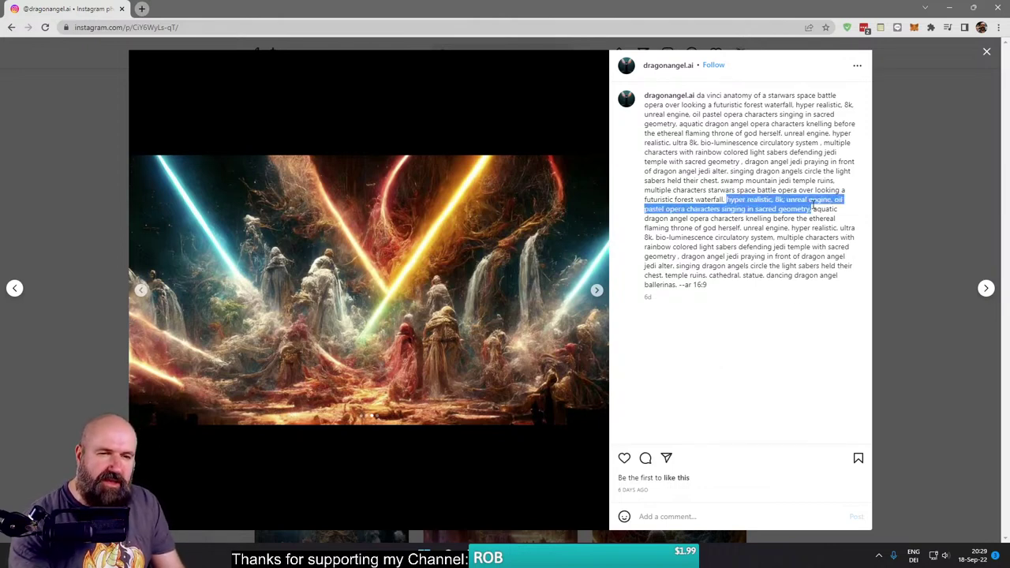
click(766, 197)
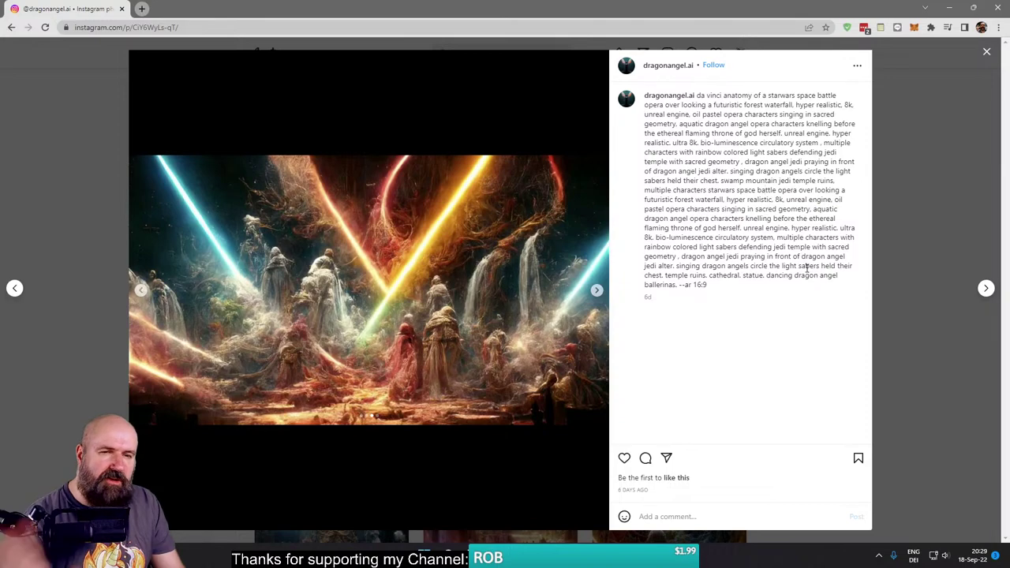
click(105, 245)
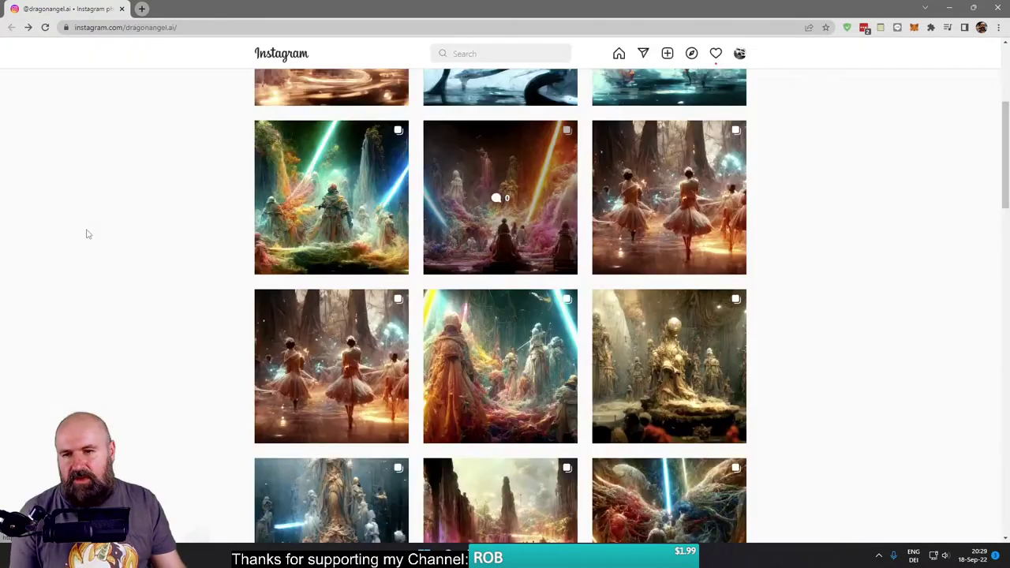
scroll(273, 315, down, 3)
scroll(672, 276, up, 1)
click(672, 276)
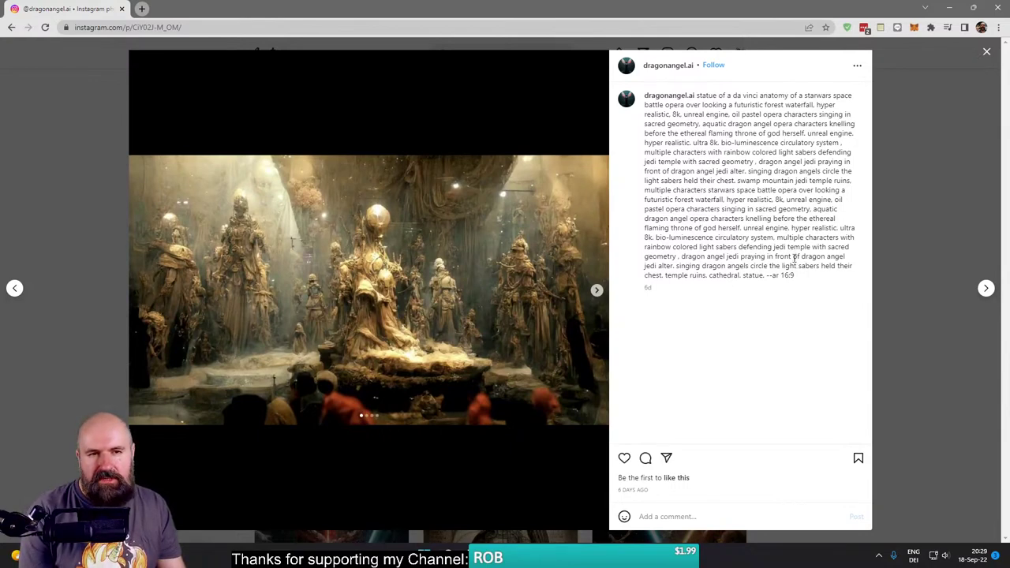
click(82, 210)
scroll(490, 315, down, 6)
scroll(475, 278, down, 2)
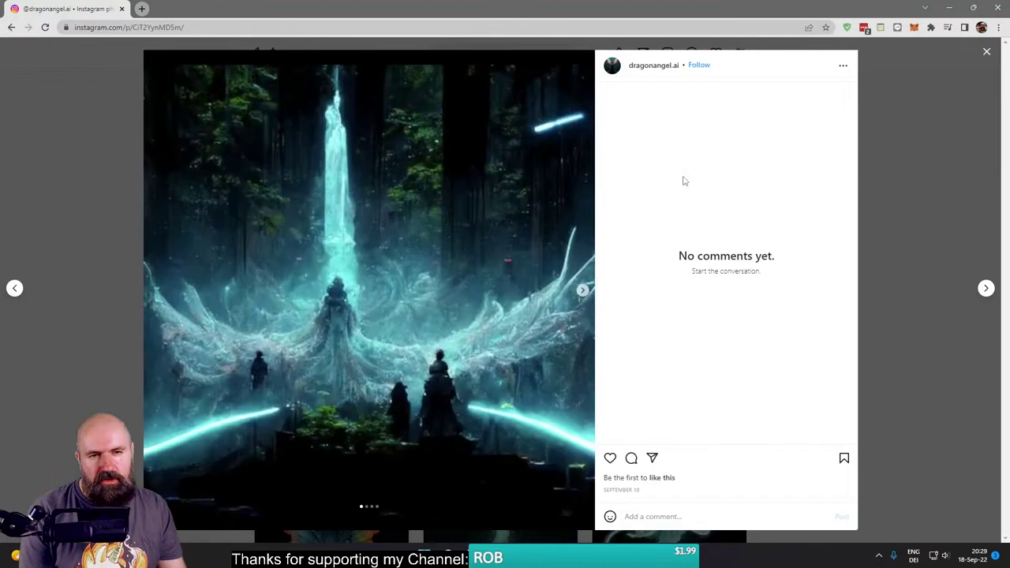
click(81, 176)
click(350, 190)
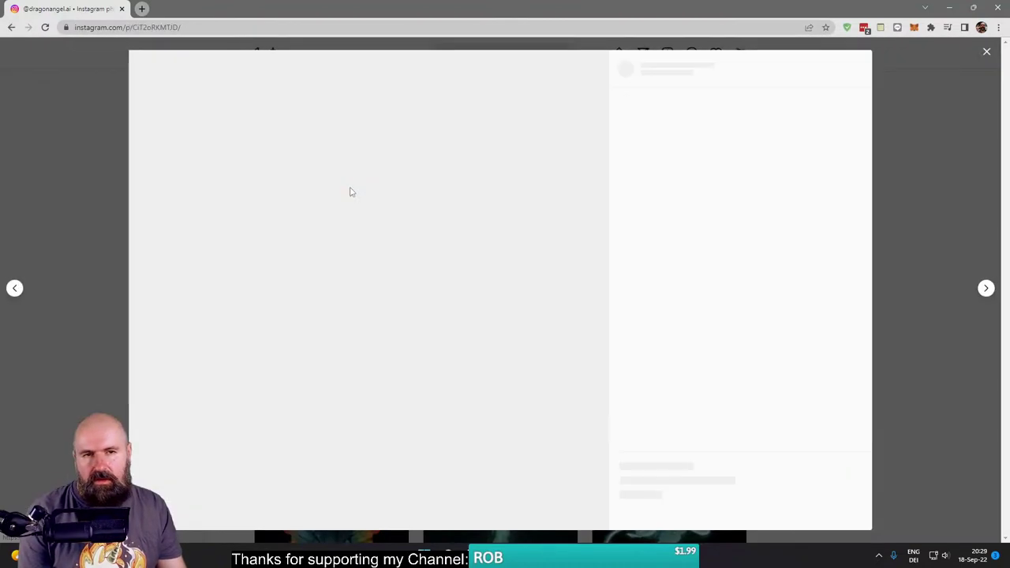
click(110, 164)
scroll(332, 363, down, 5)
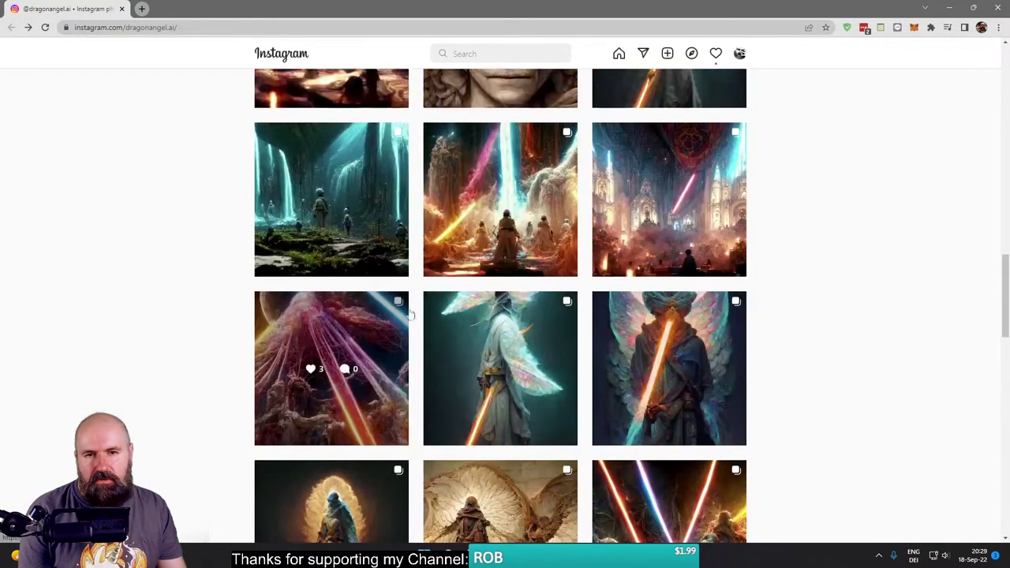
click(521, 197)
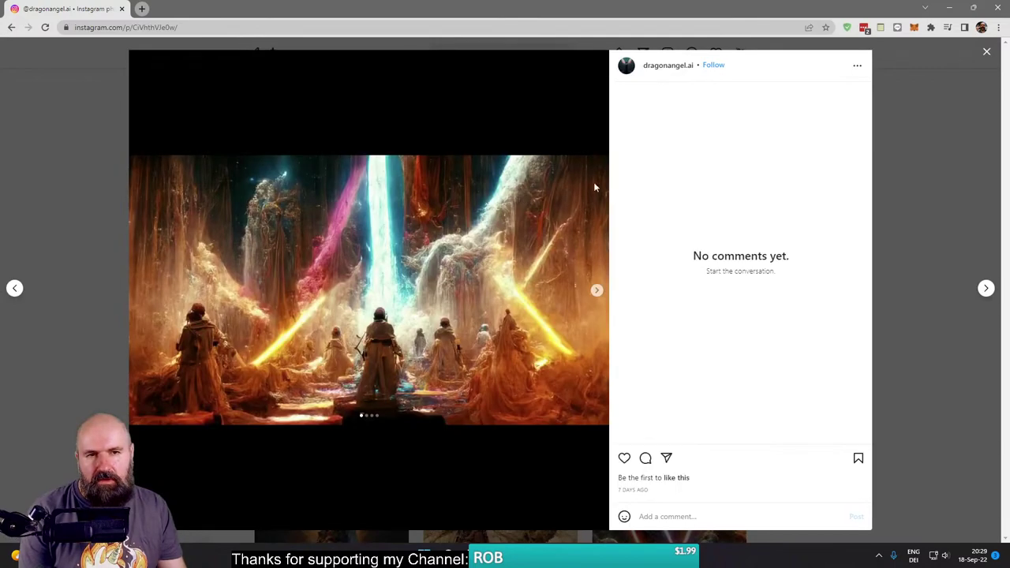
click(86, 207)
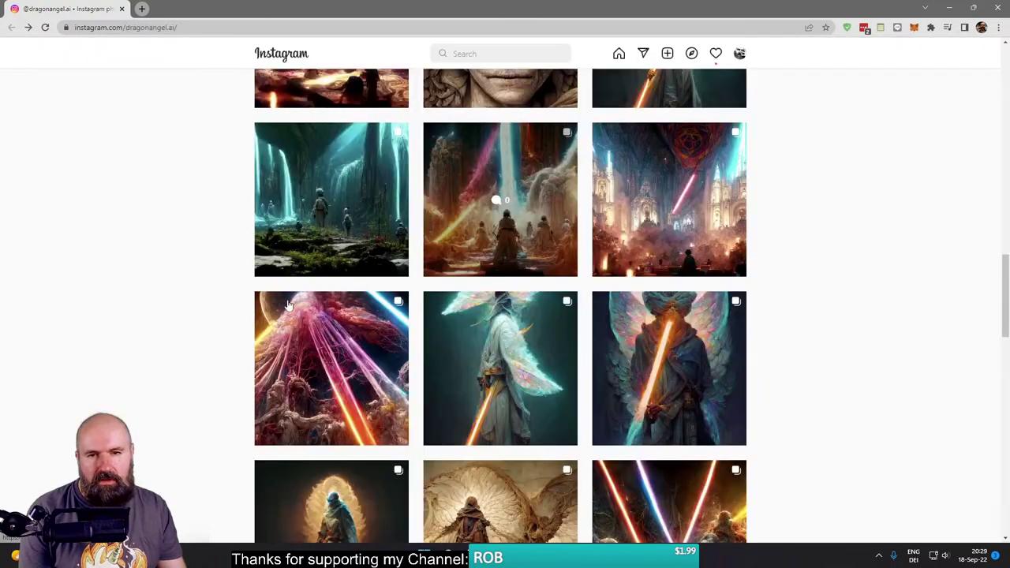
scroll(444, 289, down, 5)
click(462, 266)
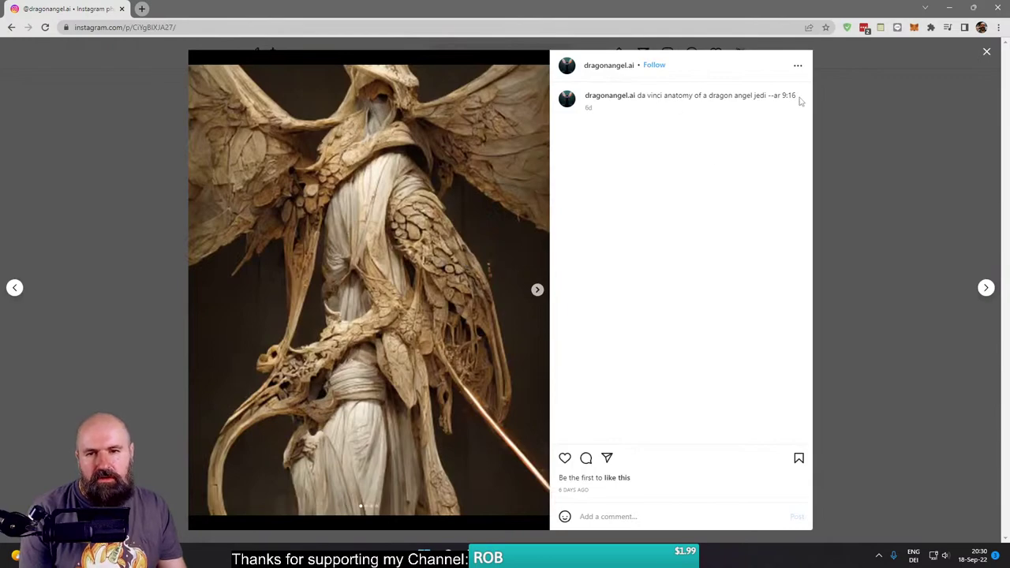
click(36, 180)
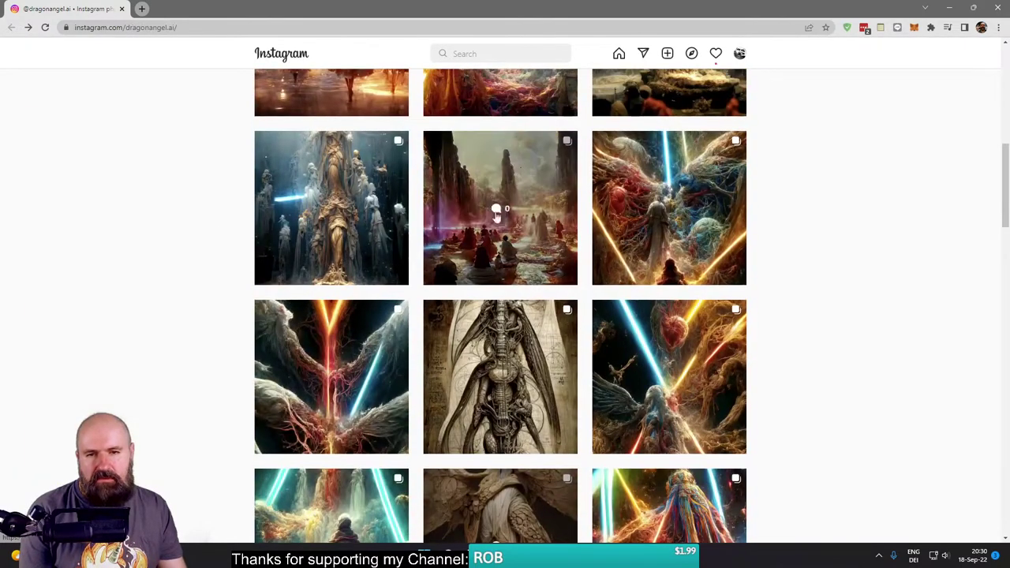
click(494, 210)
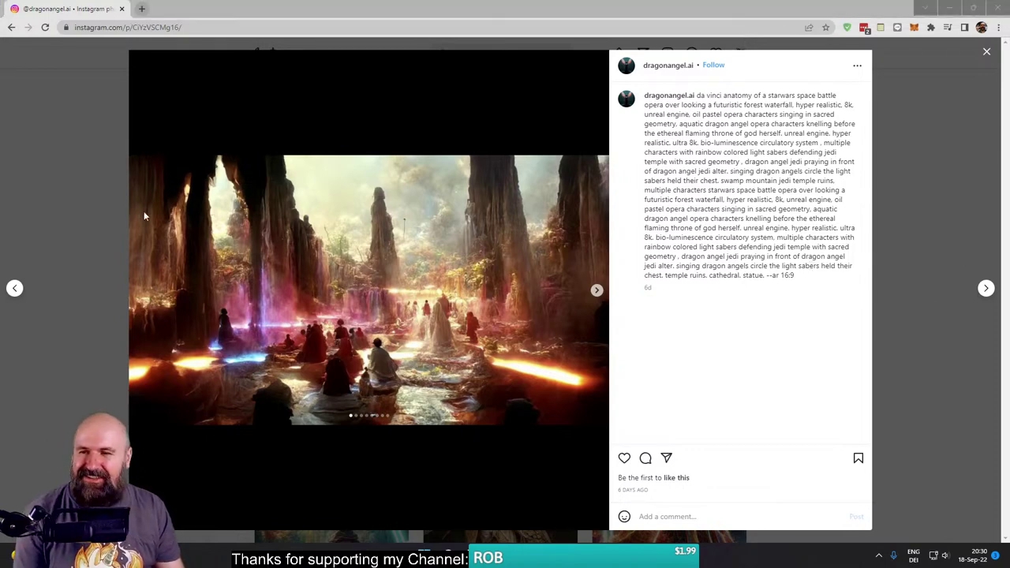
click(88, 200)
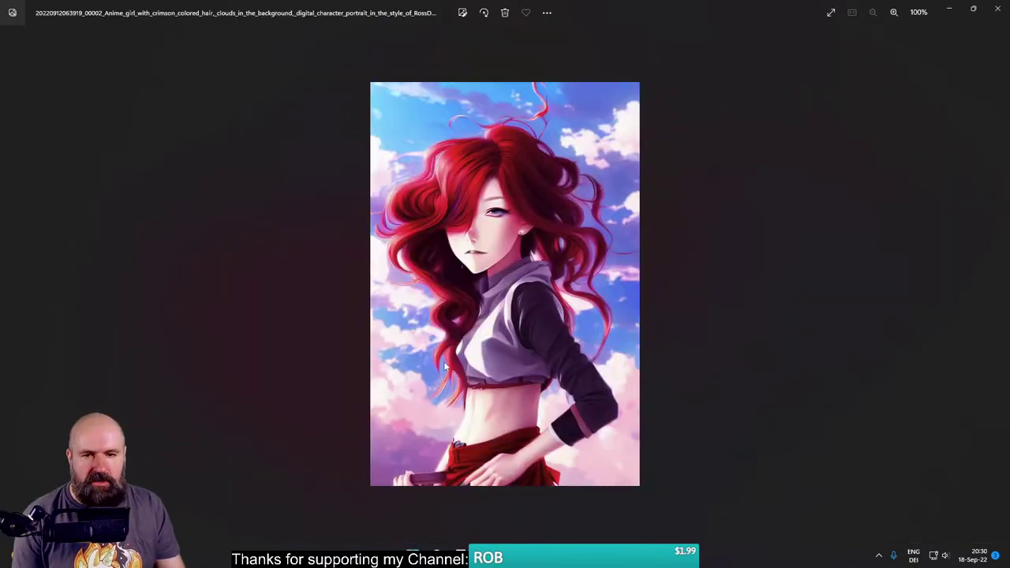
Step: Zoom the crimson-haired anime girl portrait in to 133%
scroll(537, 292, up, 2)
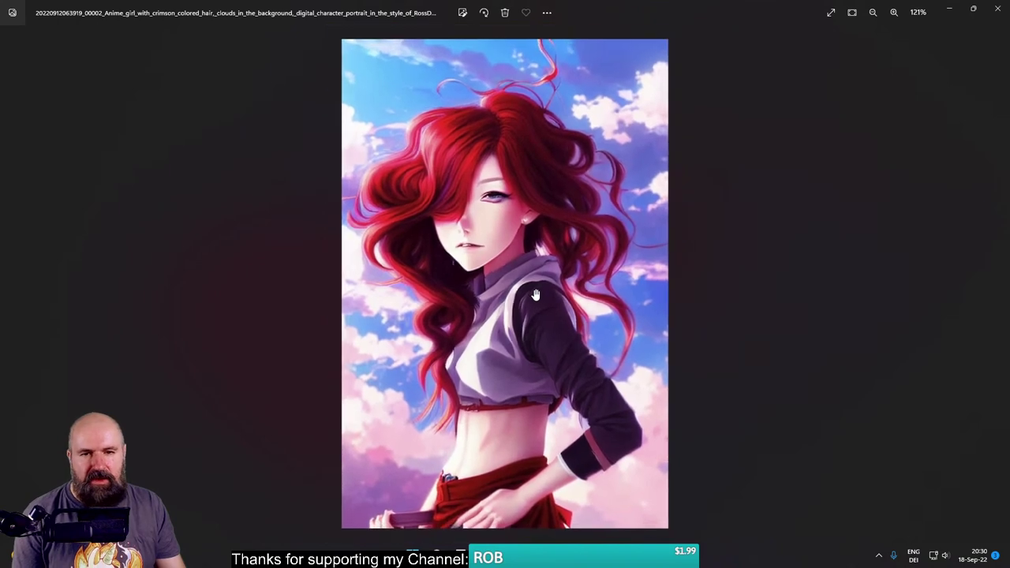
scroll(536, 294, up, 1)
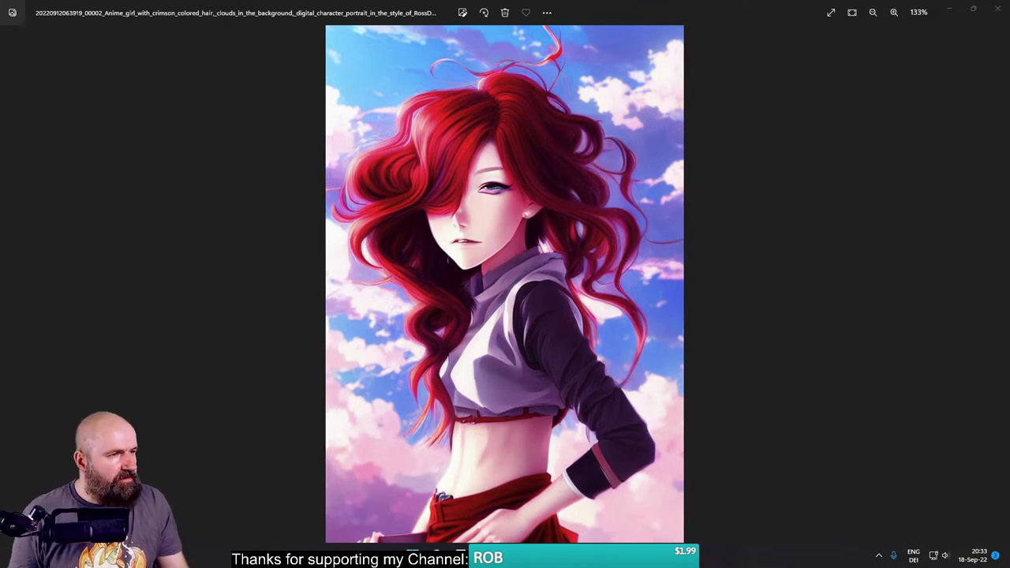
Step: Bring the popped-out YouTube Studio live chat window in front of the anime portrait
key(alt+Tab)
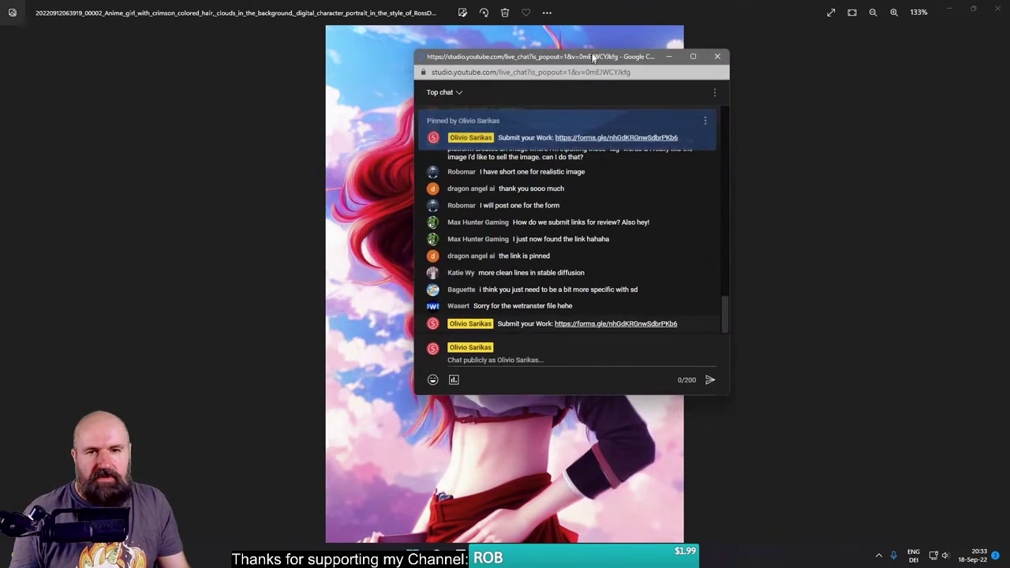
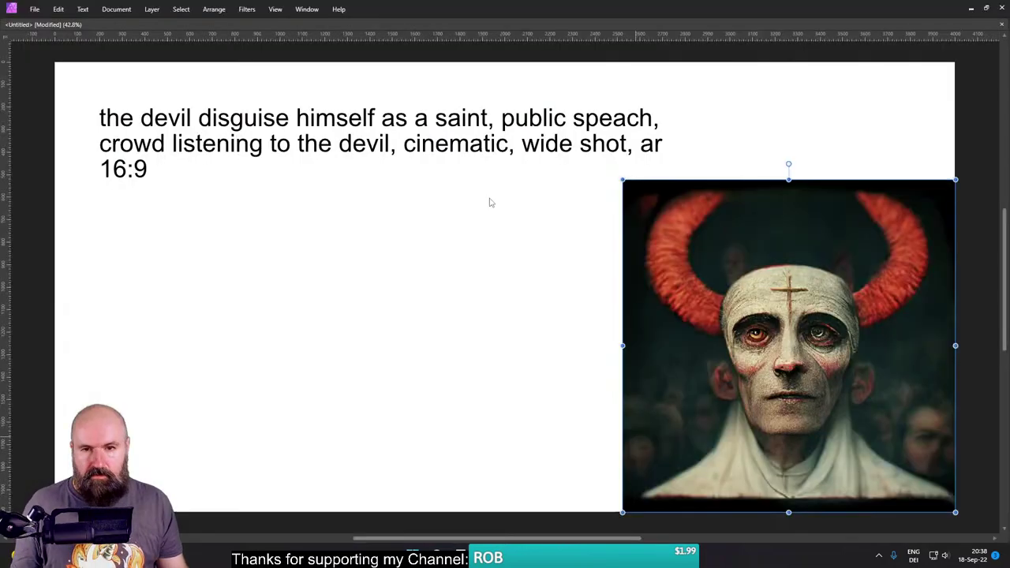
Step: Replace the devil-saint prompt text with the pasted anime girl prompt, then bring up the Midjourney gallery page
click(396, 146)
triple_click(395, 151)
key(ctrl+a)
key(ctrl+v)
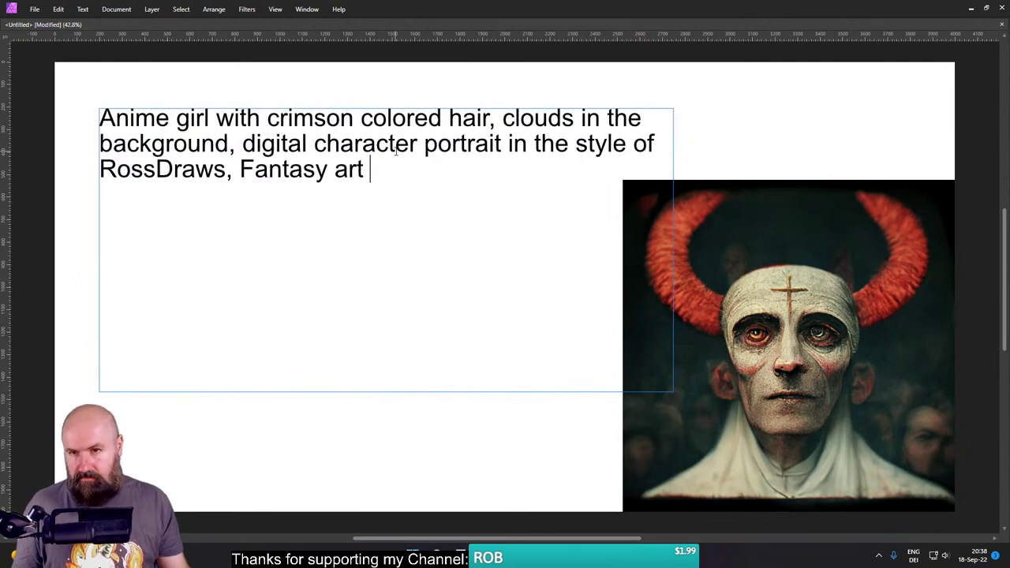
mouse_move(505, 558)
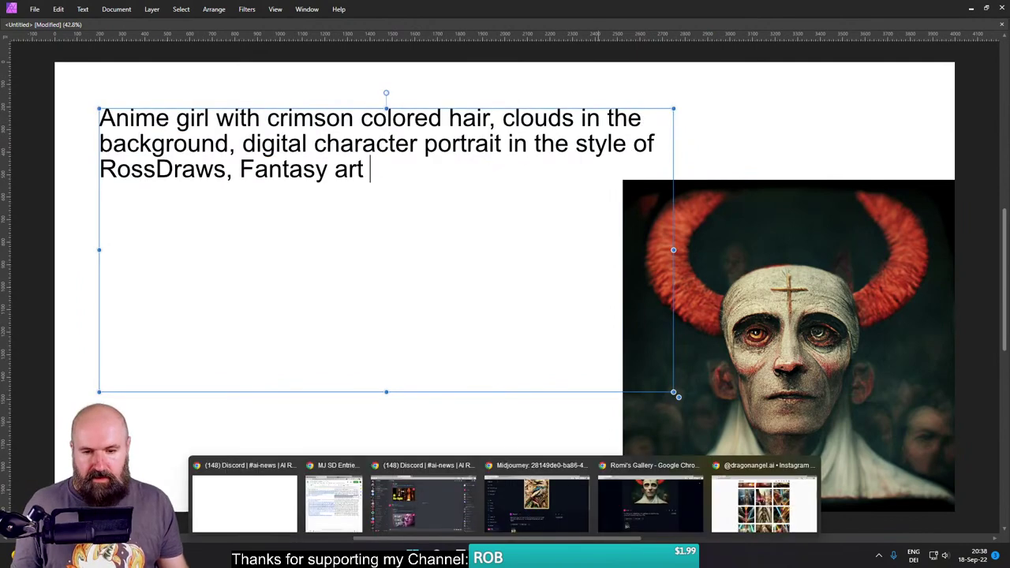
click(649, 506)
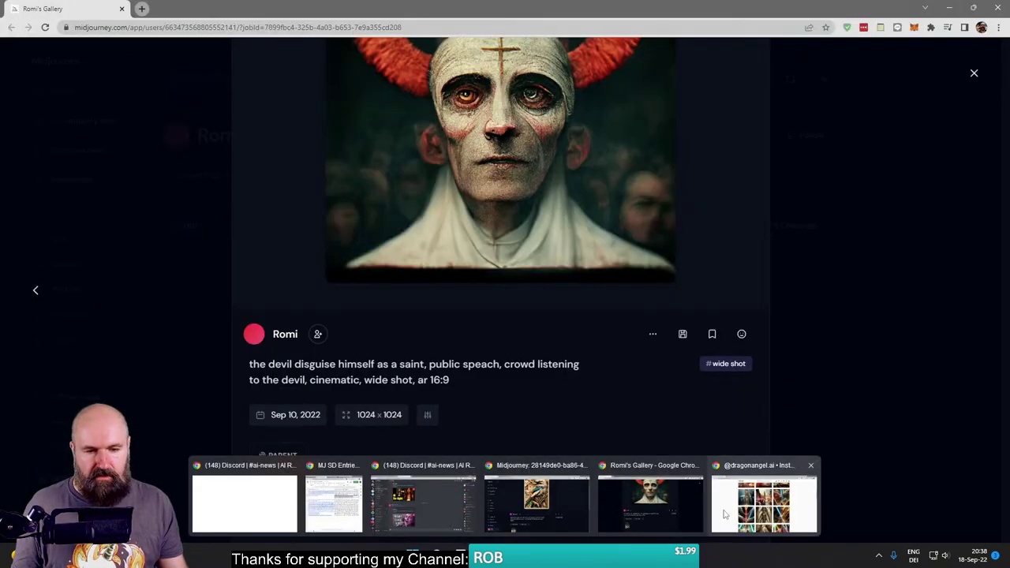
Step: Open the saved red-haired anime girl image from the taskbar photo viewer
mouse_move(598, 558)
click(597, 505)
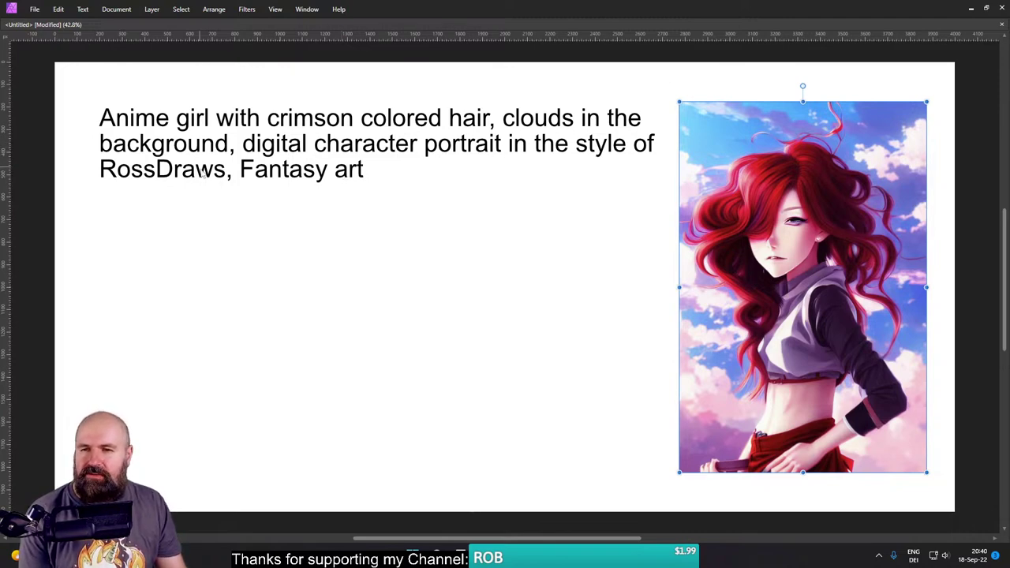
Step: Select the artist name RossDraws in the prompt's last line and switch to the RossDraws print page
click(214, 169)
triple_click(214, 169)
drag(226, 169, 88, 157)
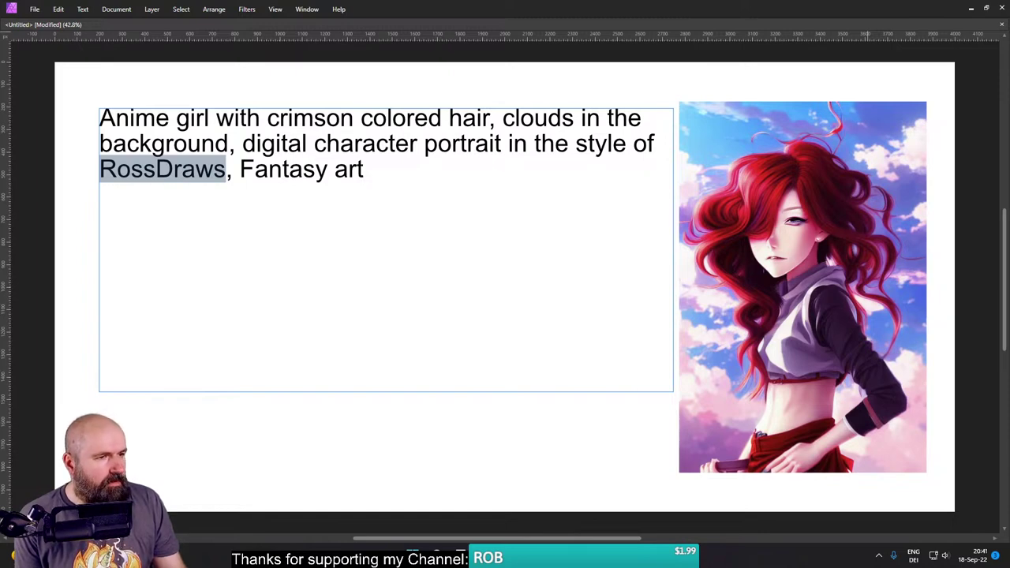
key(alt+Tab)
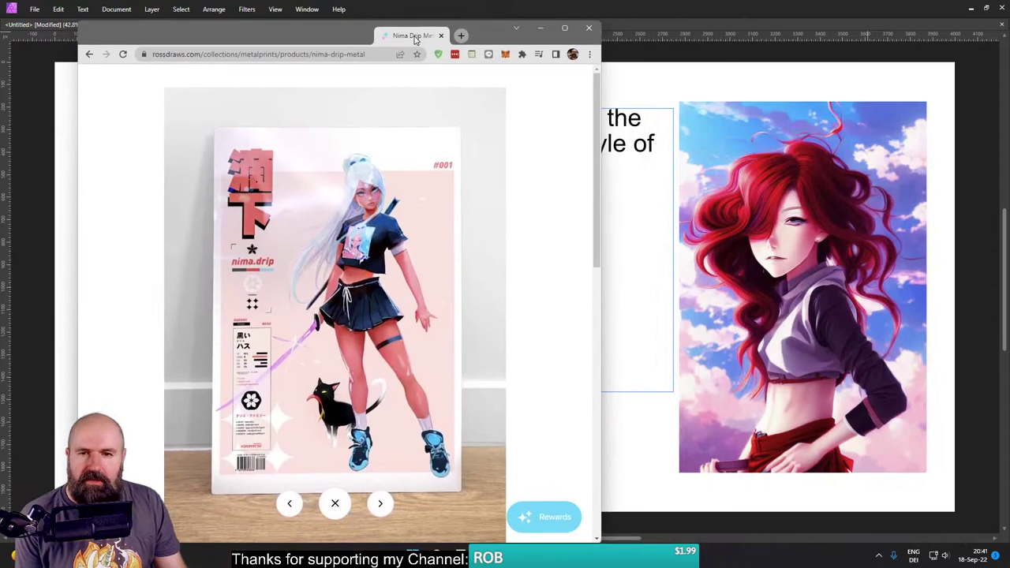
Step: Bring the RossDraws print window forward, nudge it, and toggle between Affinity and Chrome
click(410, 36)
drag(416, 40, 413, 26)
key(alt+Tab)
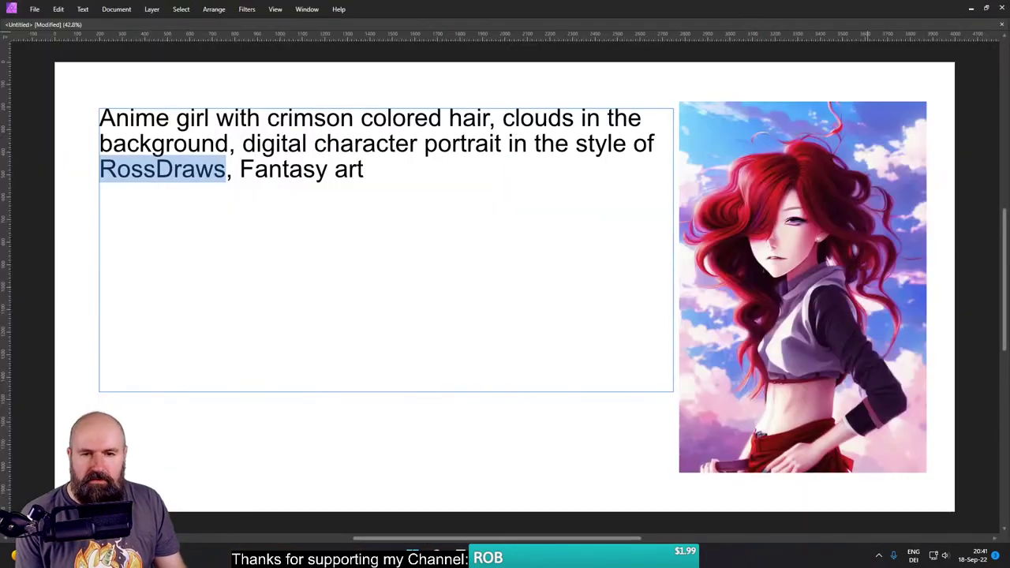
key(alt+Tab)
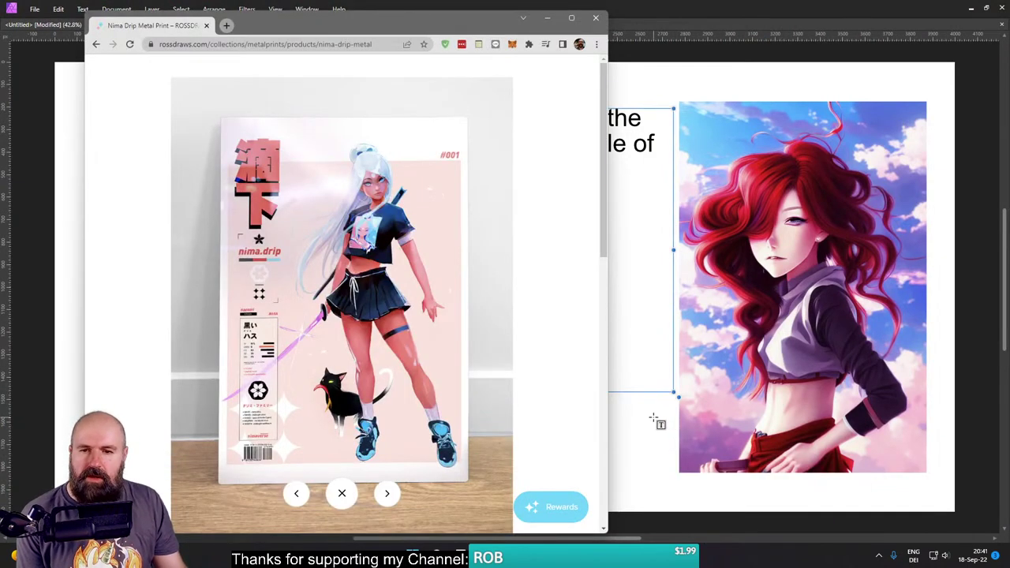
Step: Zoom into the Nima Drip print image, scroll it, then return to the Affinity layout
click(377, 195)
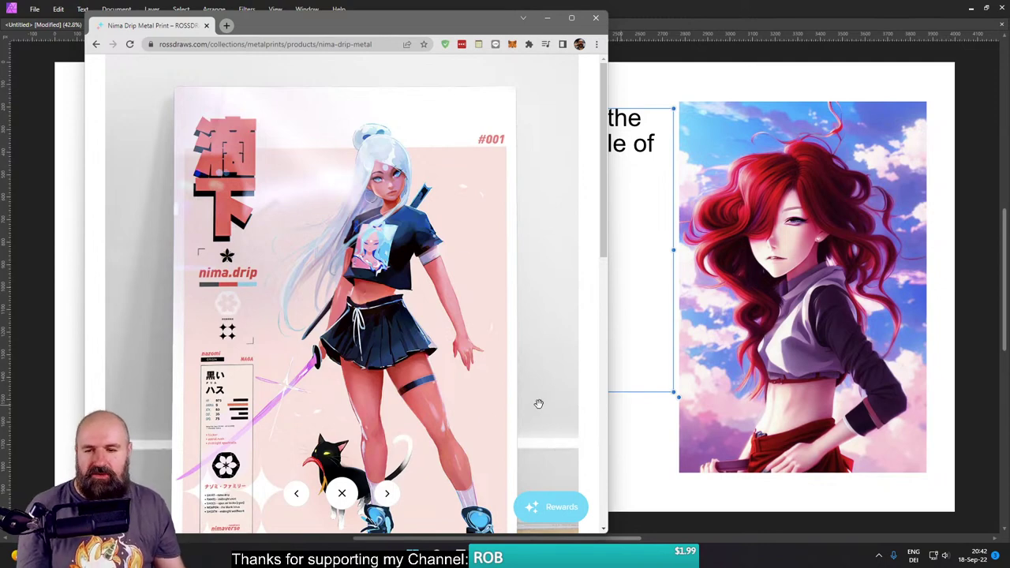
scroll(472, 420, down, 1)
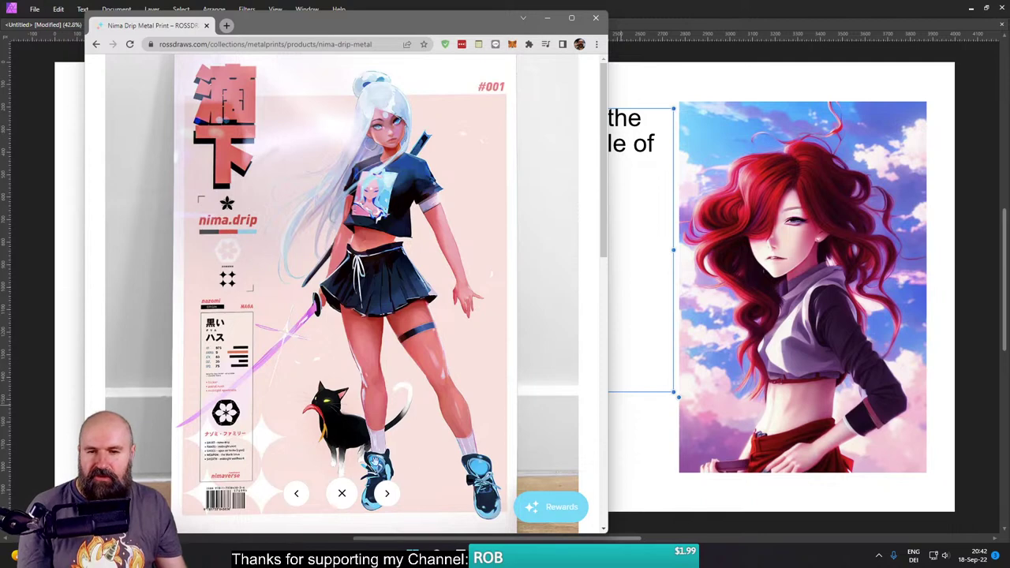
scroll(431, 450, up, 1)
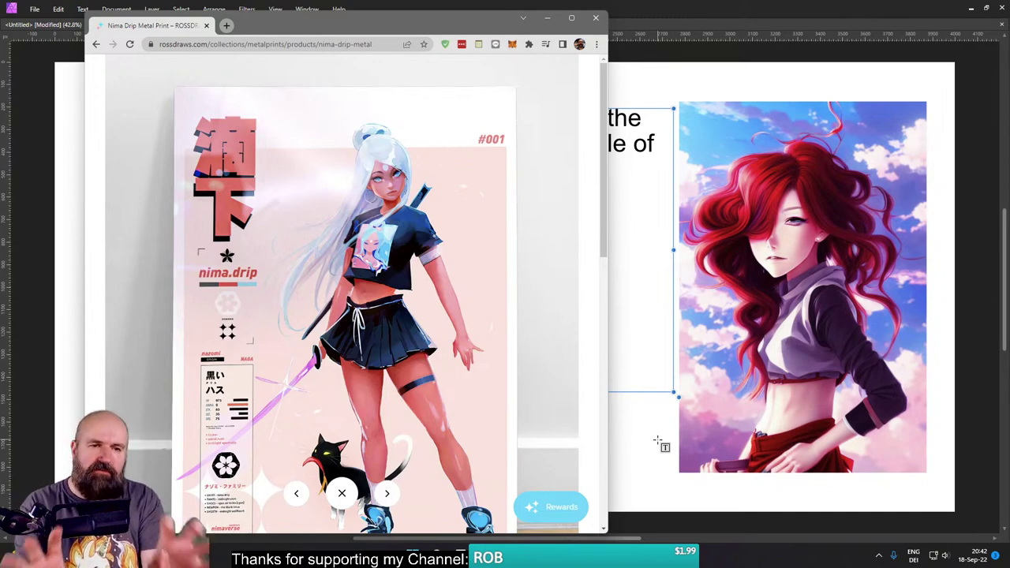
click(695, 87)
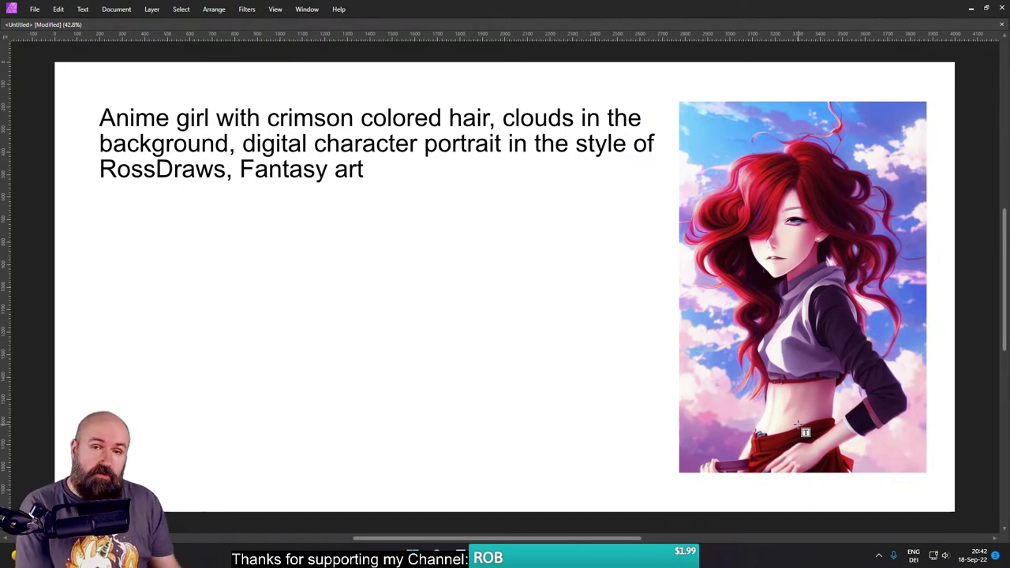
Step: Bring the Nima Drip Metal Print page back up from the Chrome taskbar preview
mouse_move(505, 556)
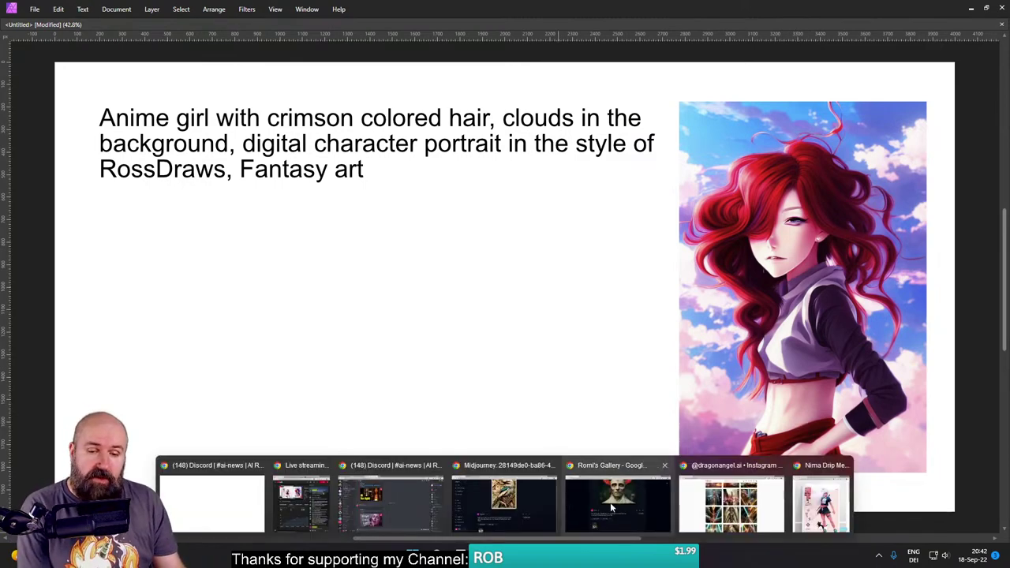
click(820, 511)
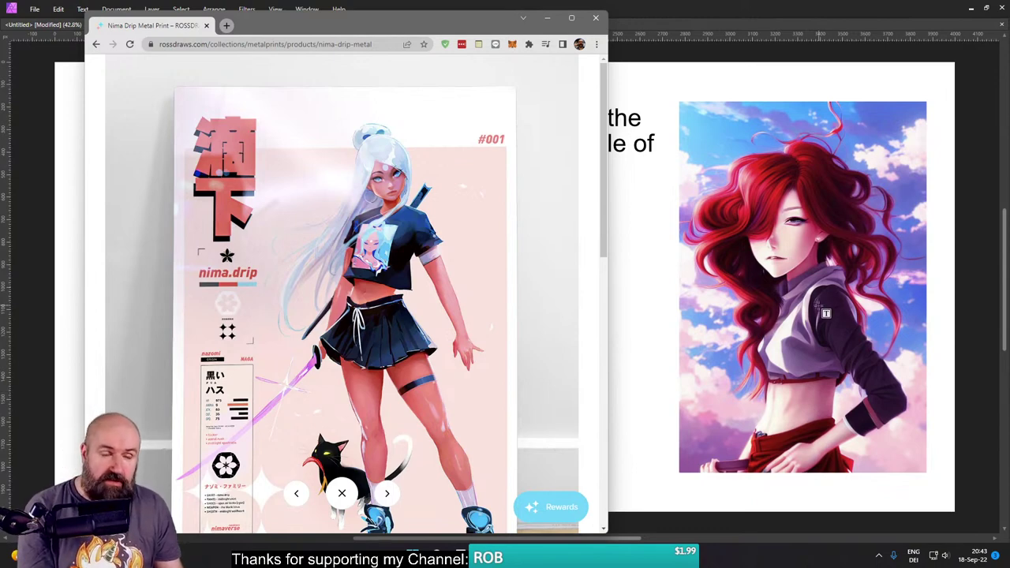
Step: Close the Chrome window showing the Nima Drip print to reveal the Affinity layout
click(596, 18)
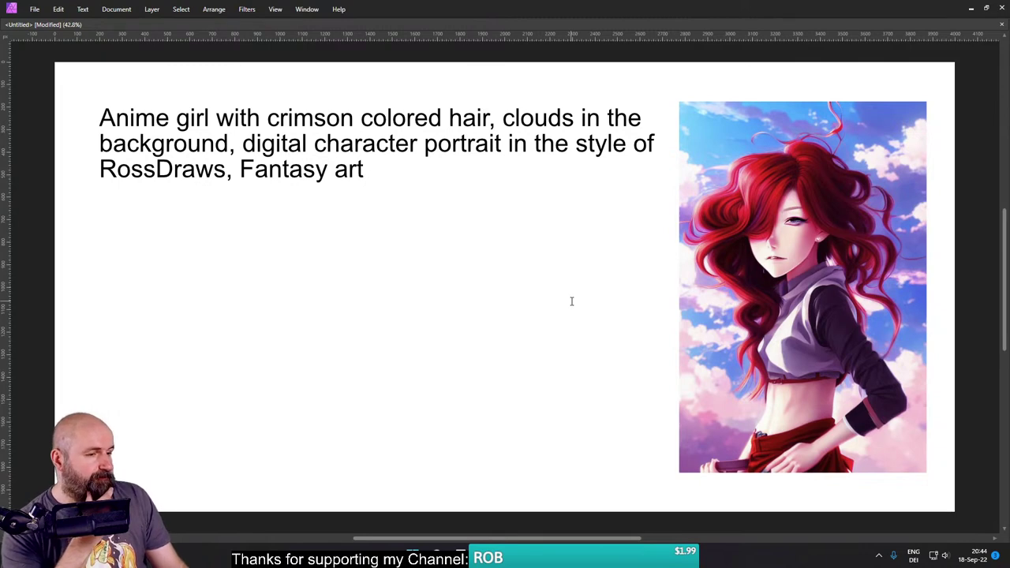
mouse_move(505, 556)
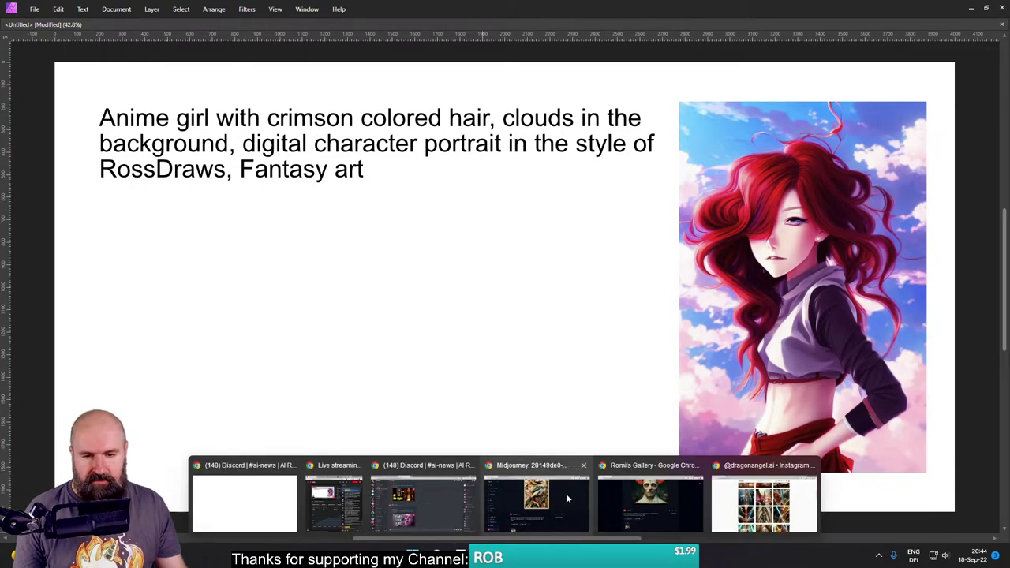
Step: Close the Midjourney, gallery and Instagram profile windows from the Chrome taskbar previews
click(585, 466)
click(641, 467)
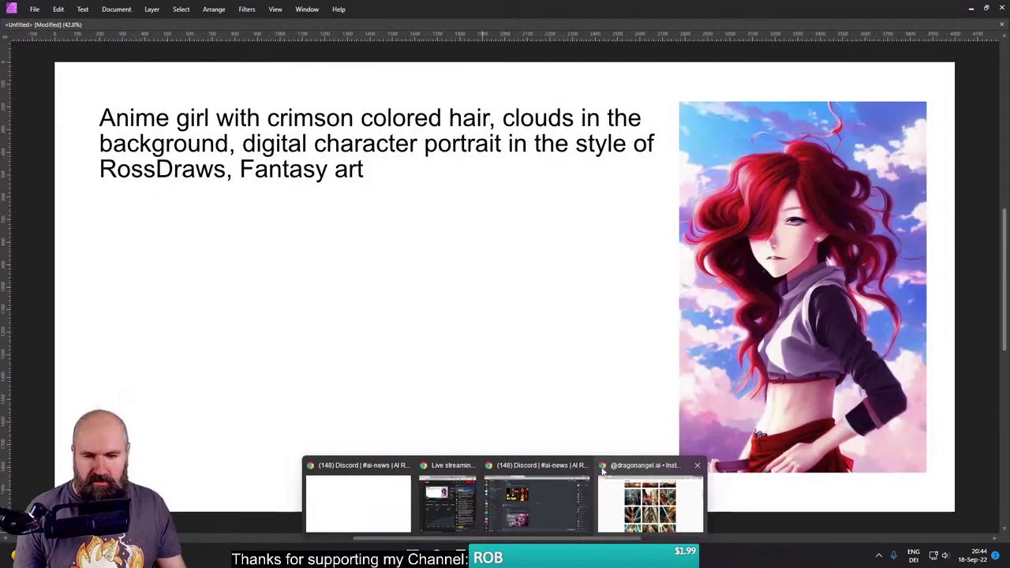
mouse_move(601, 475)
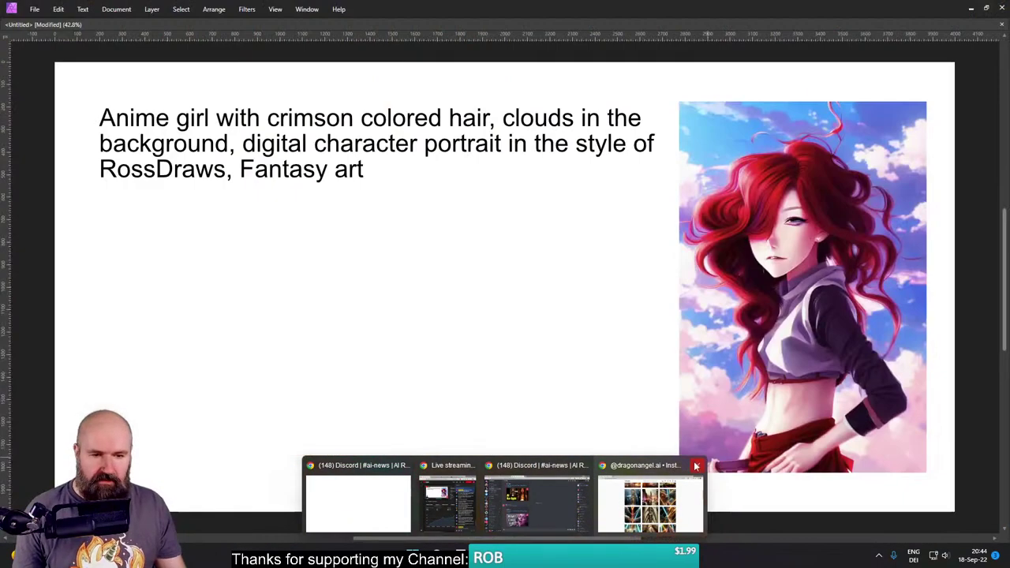
click(696, 466)
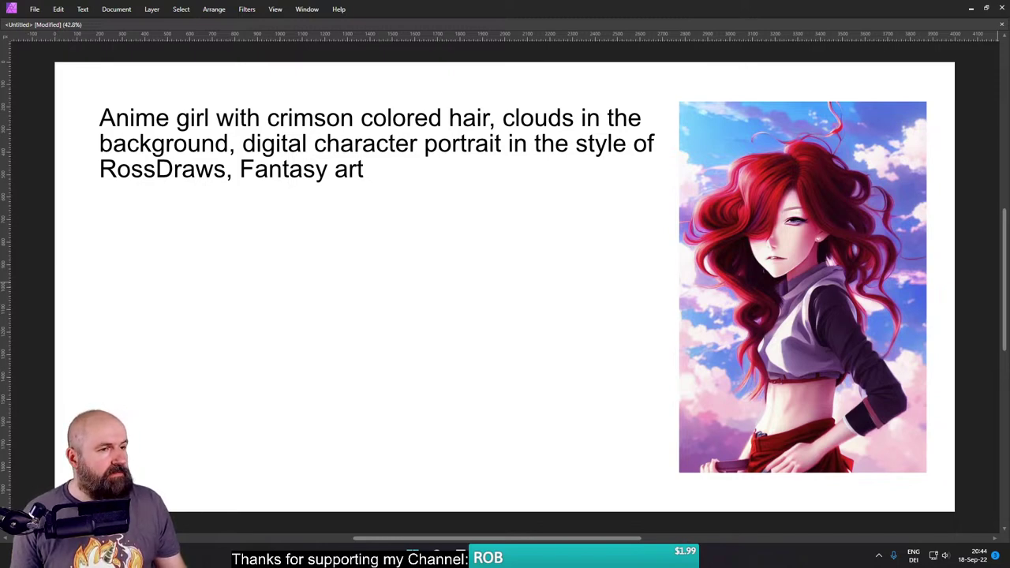
Step: Switch to the Chrome window showing the Midjourney job page with the black-dressed portrait
key(alt+Tab)
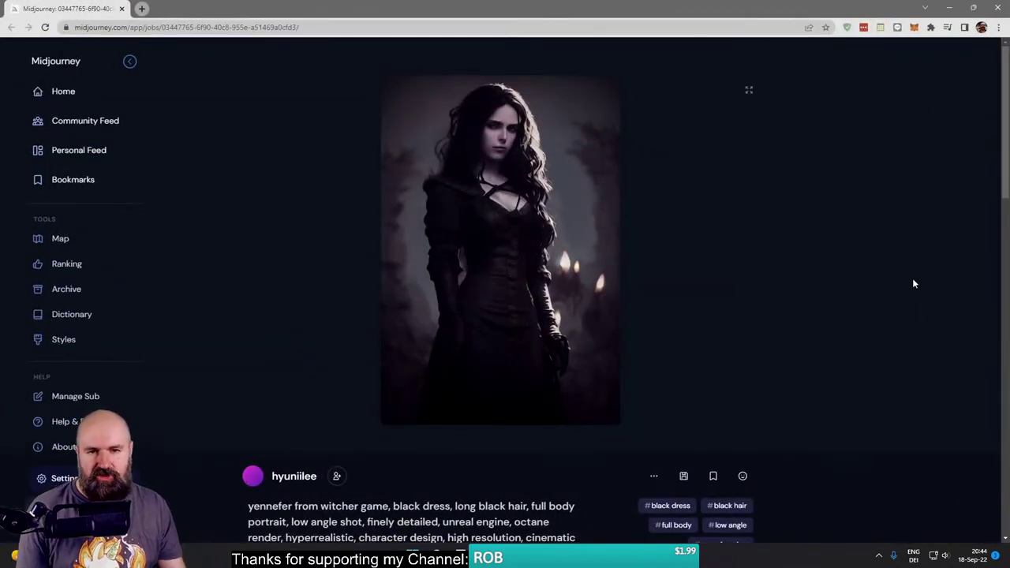
Step: Open the black-dress portrait as the full-size grid_0.png image in a new browser tab
right_click(530, 166)
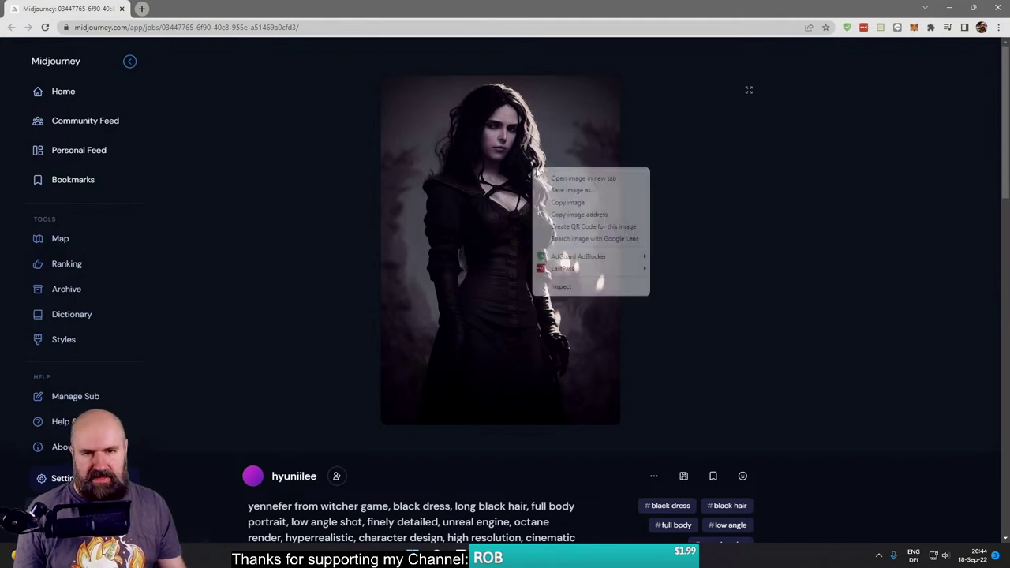
click(568, 176)
click(193, 8)
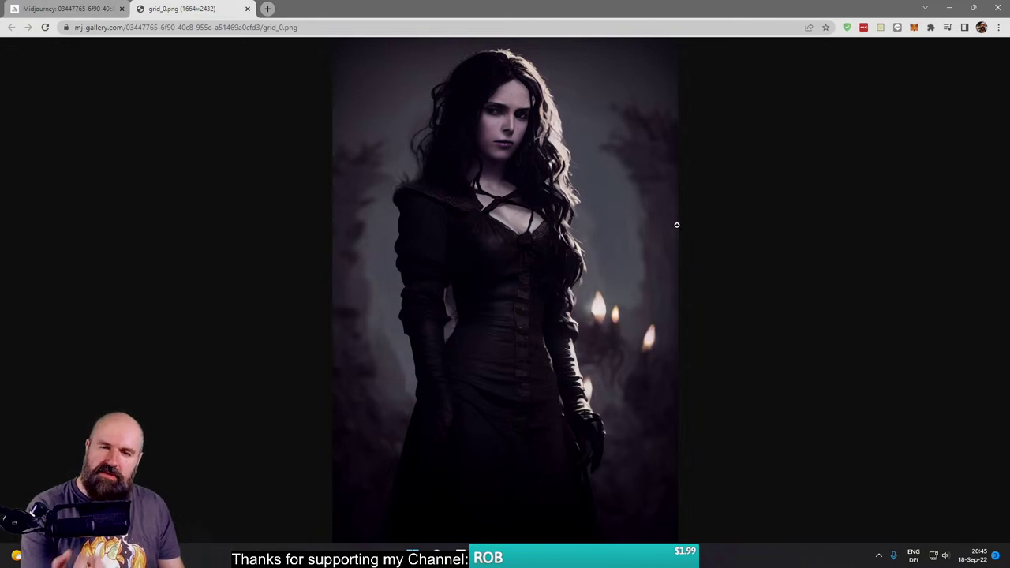
Step: Copy the job's full prompt command from the Midjourney job page's options menu
click(94, 16)
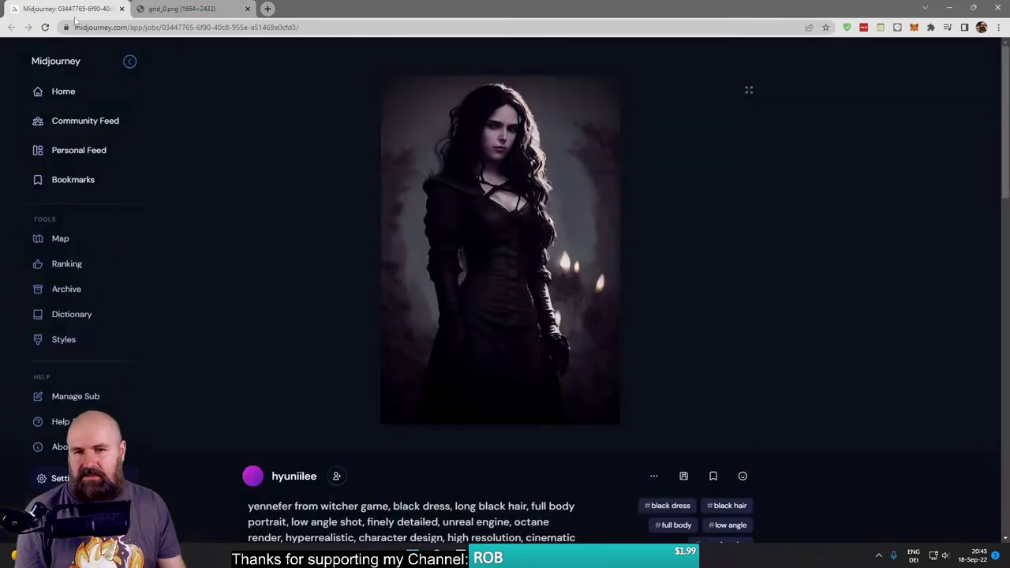
scroll(473, 371, down, 5)
click(653, 265)
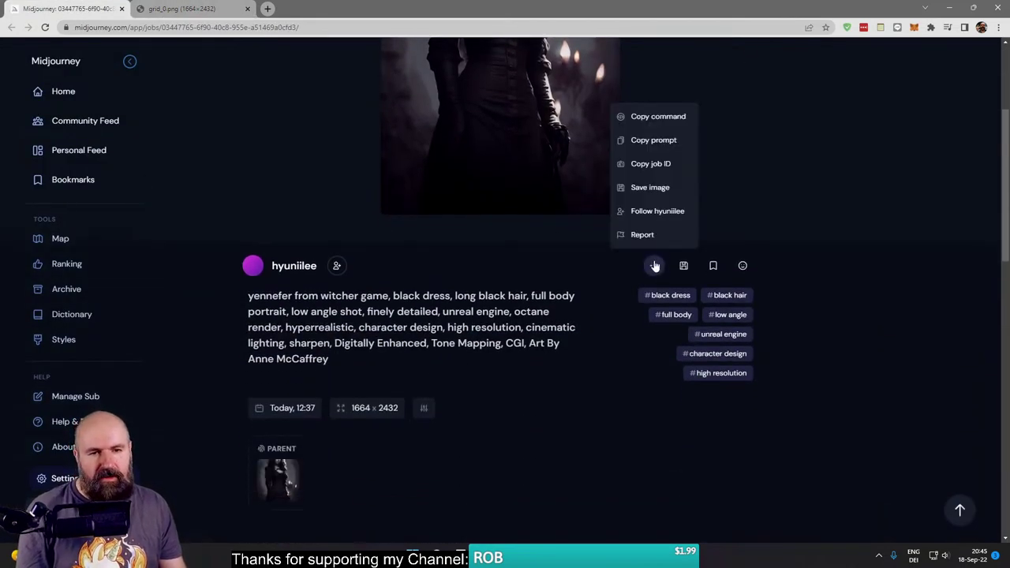
click(660, 118)
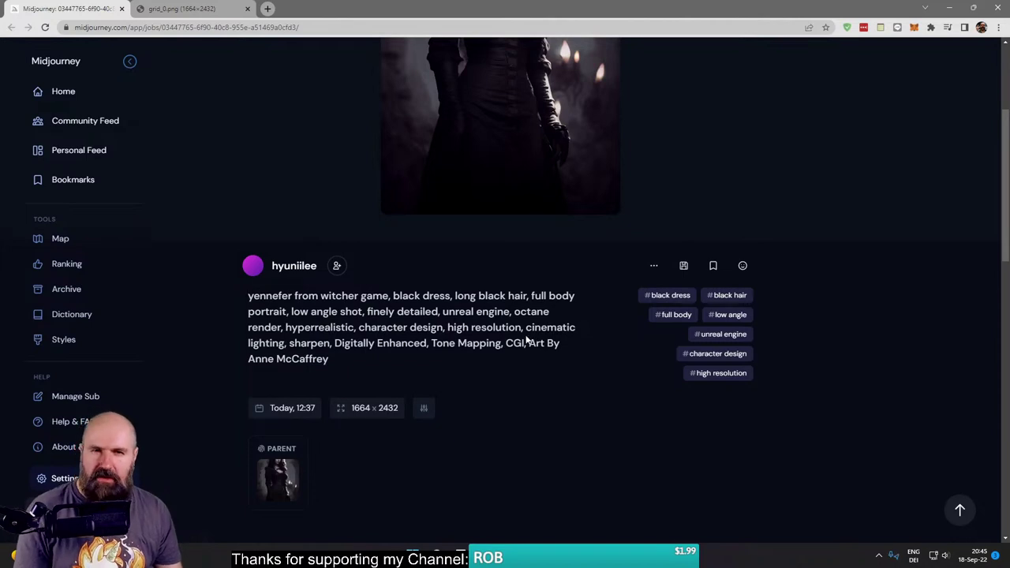
Step: Copy the full-size grid_0.png image and return to the Affinity Photo document
click(197, 16)
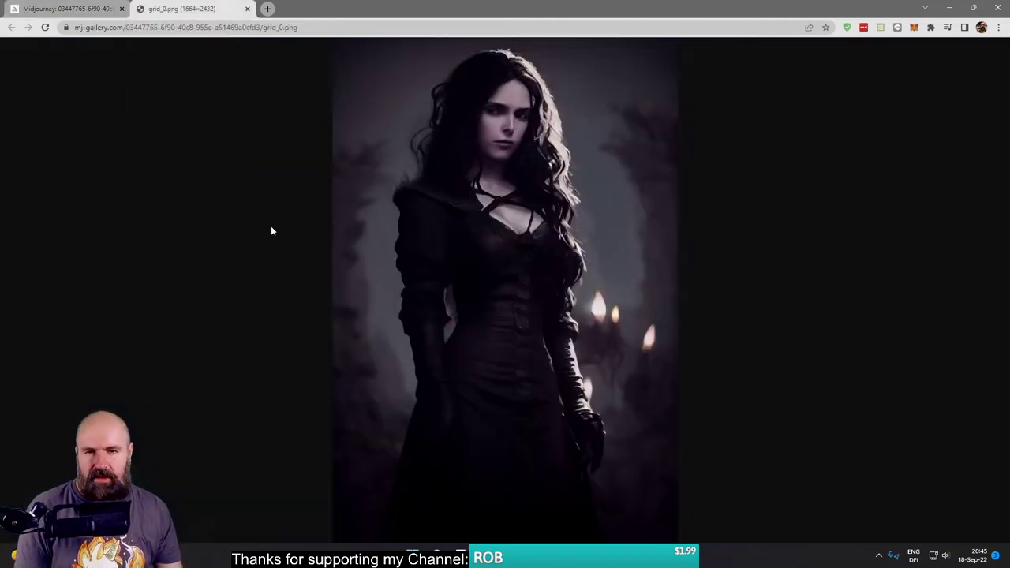
right_click(461, 227)
click(519, 263)
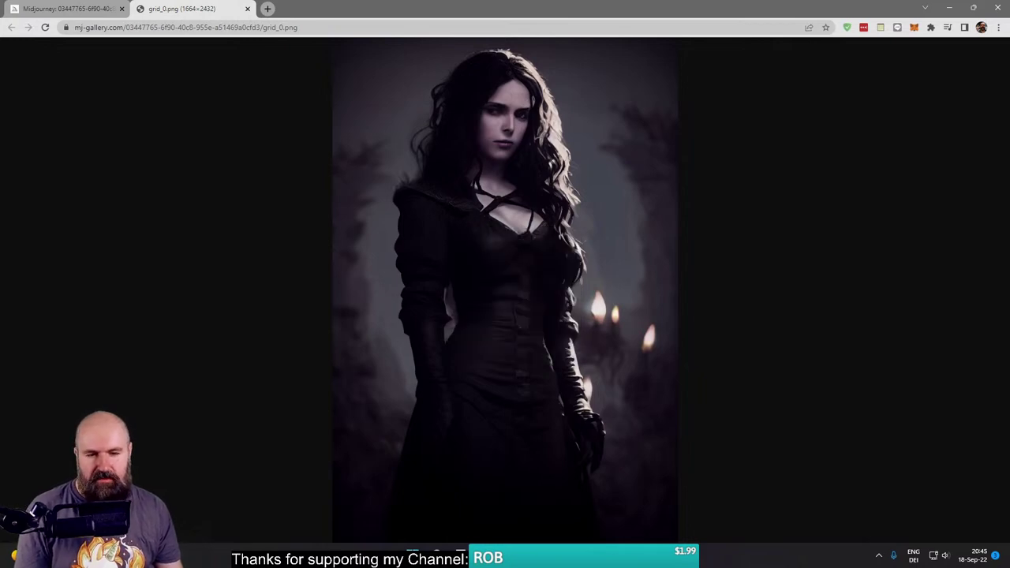
key(alt+Tab)
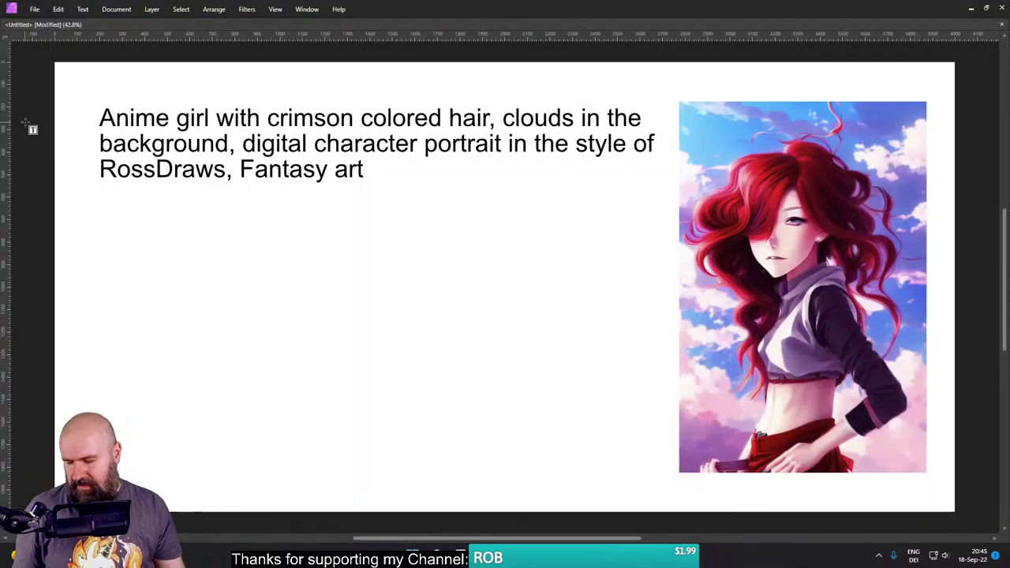
Step: Bring the panels back and delete the red-haired anime portrait from the page
key(Tab)
key(ctrl+d)
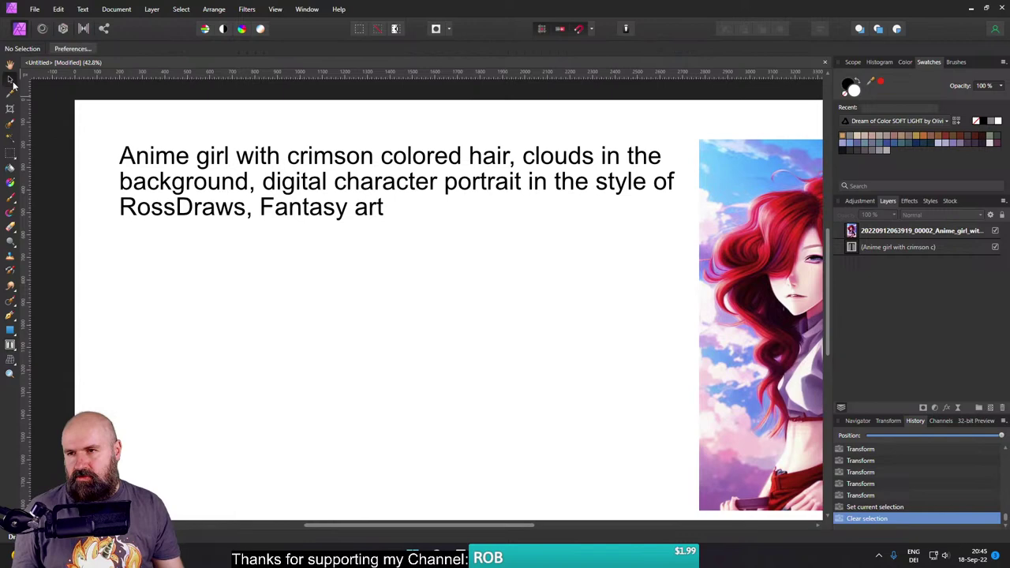
click(708, 361)
key(Delete)
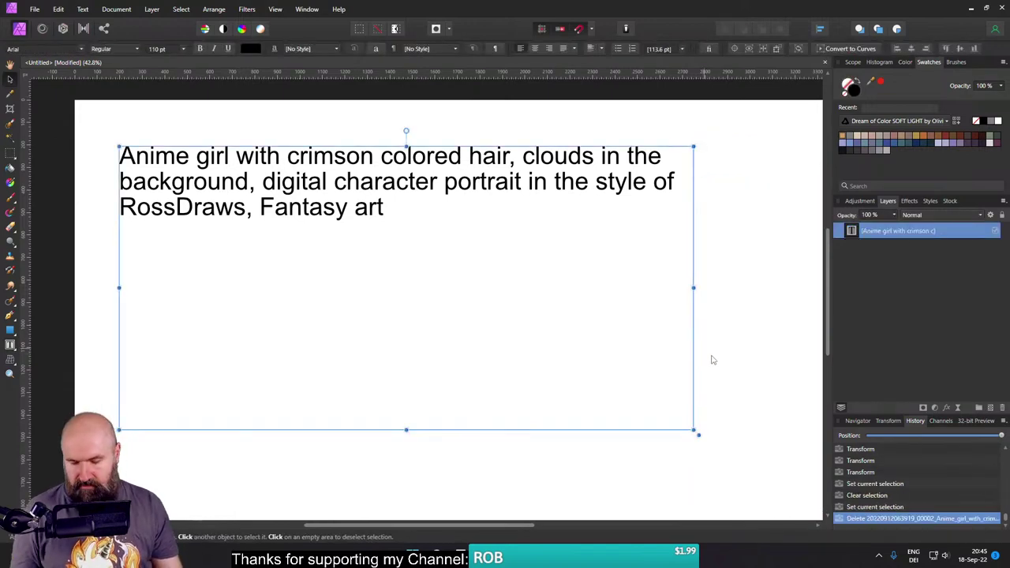
Step: Paste the dark-dress Yennefer image, then resize and place it right of the prompt text
key(ctrl+d)
key(ctrl+v)
scroll(749, 368, down, 3)
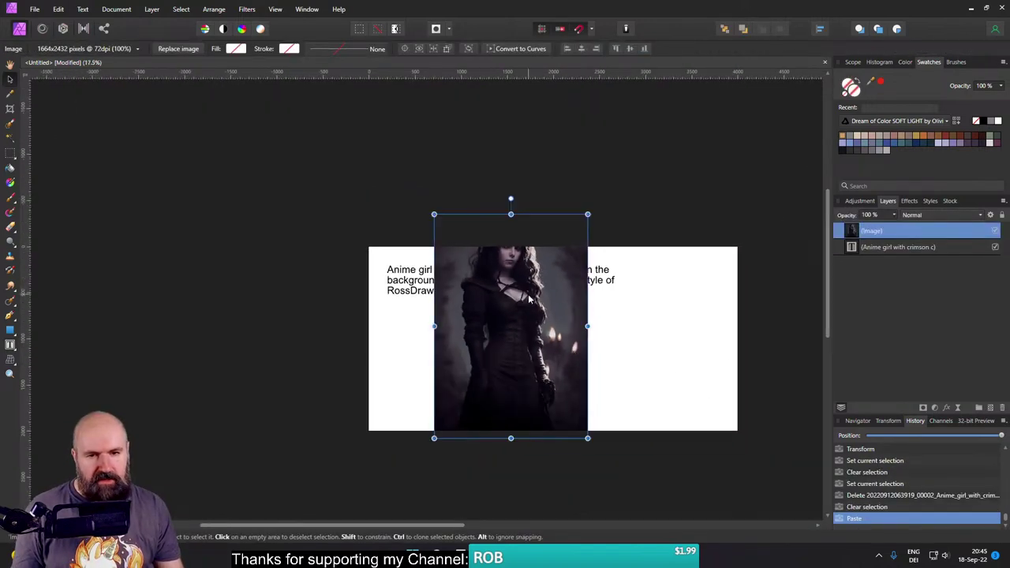
drag(588, 214, 519, 314)
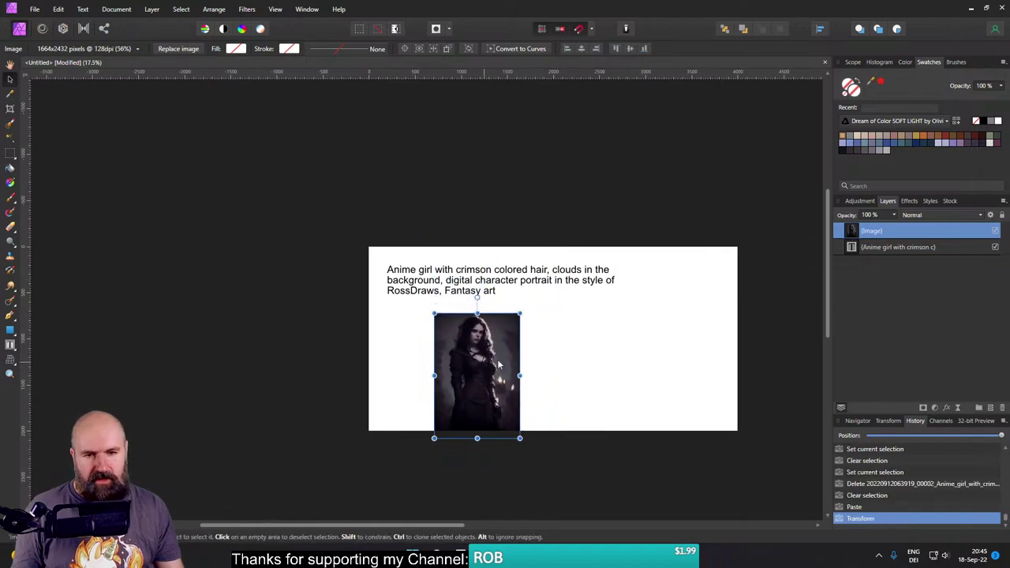
drag(499, 365, 709, 311)
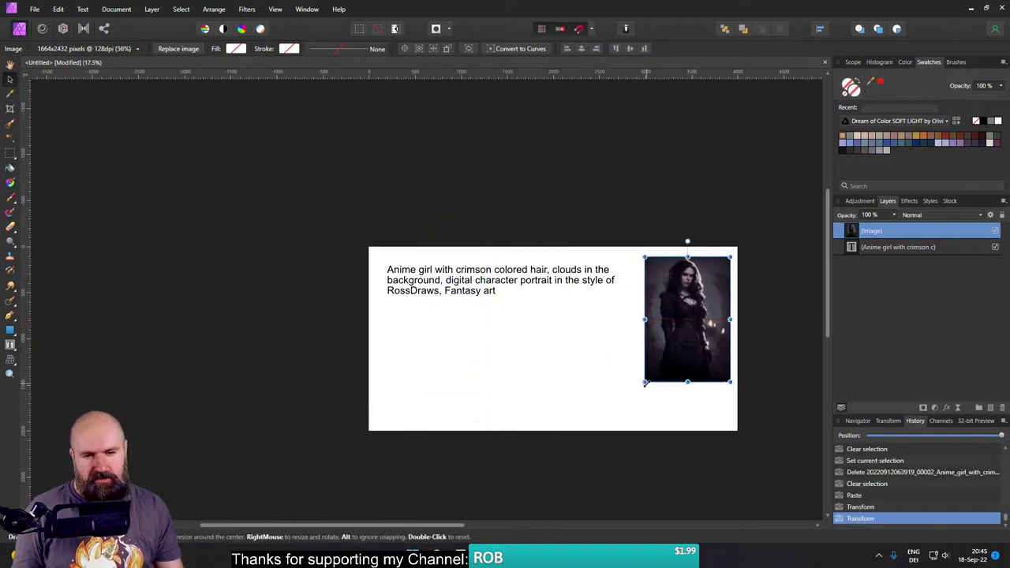
drag(646, 383, 620, 419)
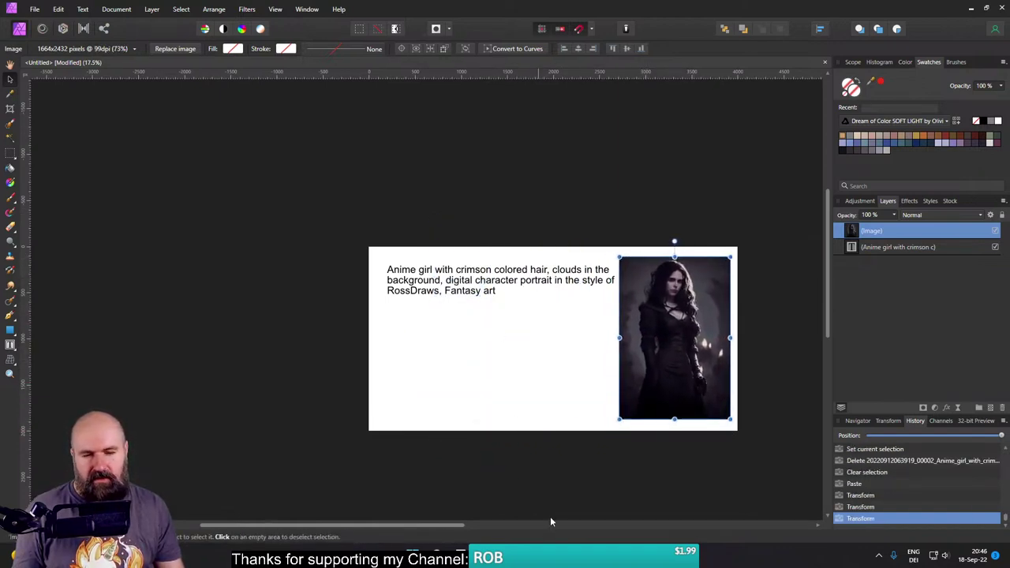
mouse_move(505, 556)
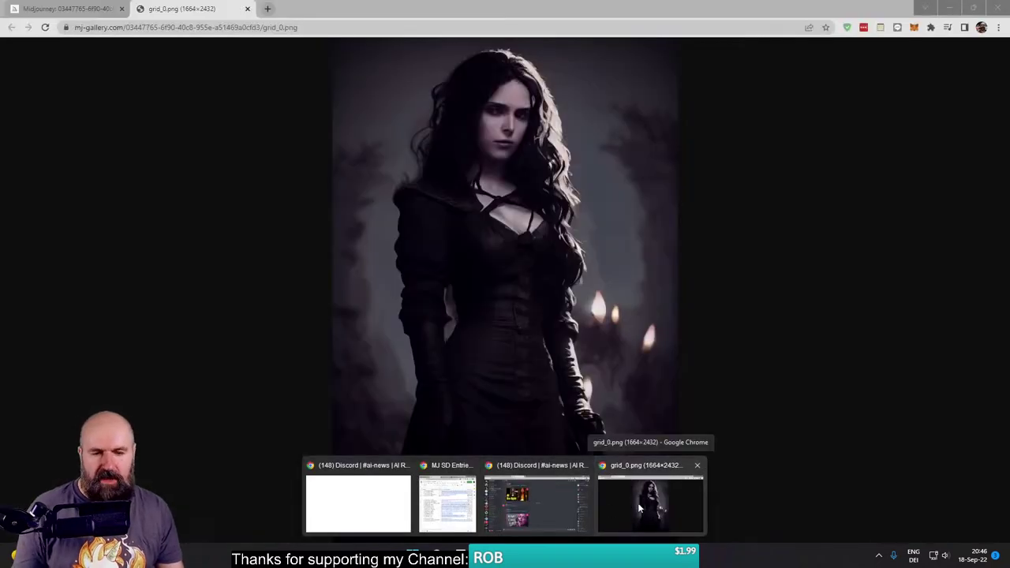
Step: Close the grid_0.png tab, copy the Yennefer job's generation command, and return to Affinity
click(638, 503)
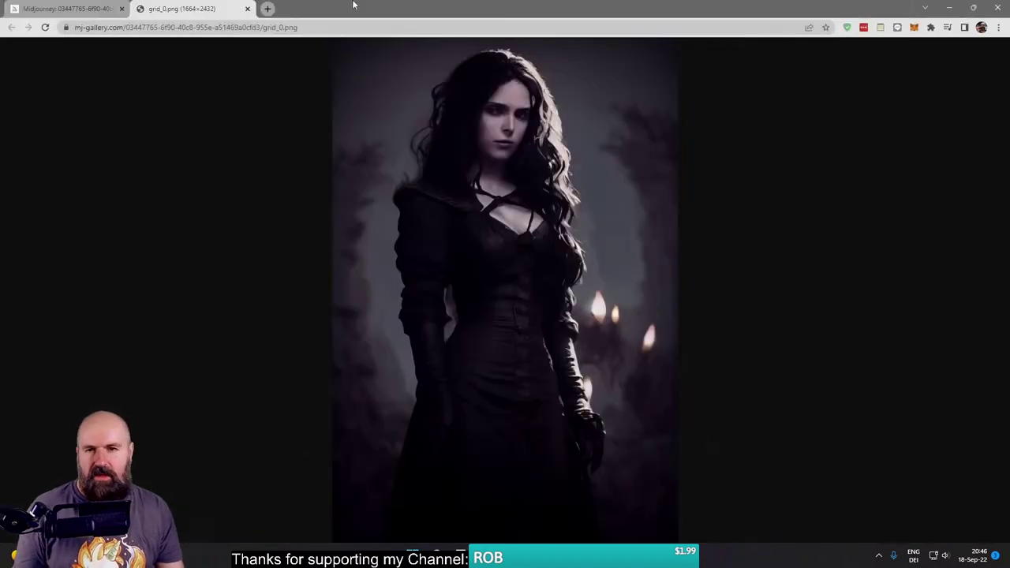
click(248, 8)
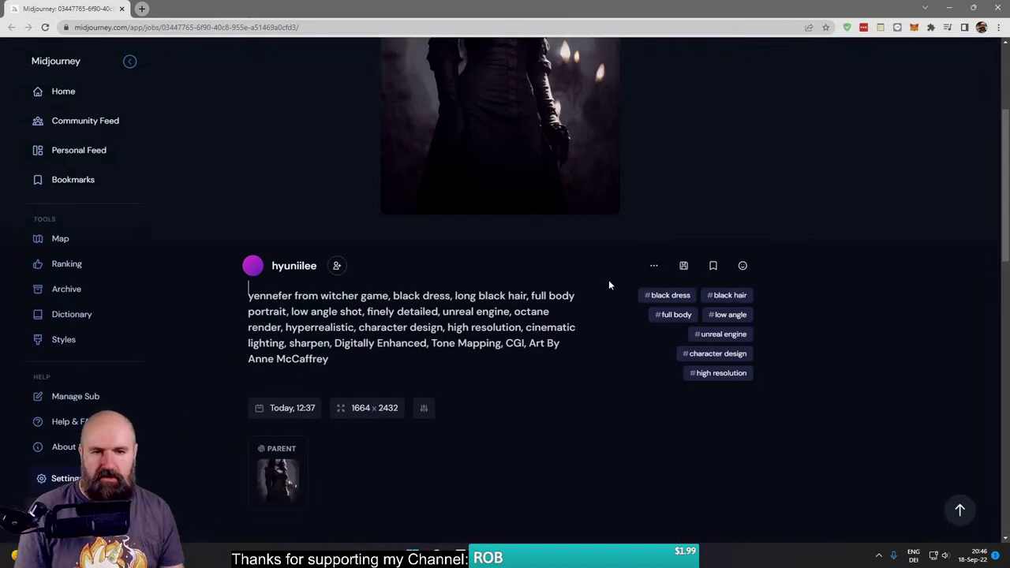
click(652, 266)
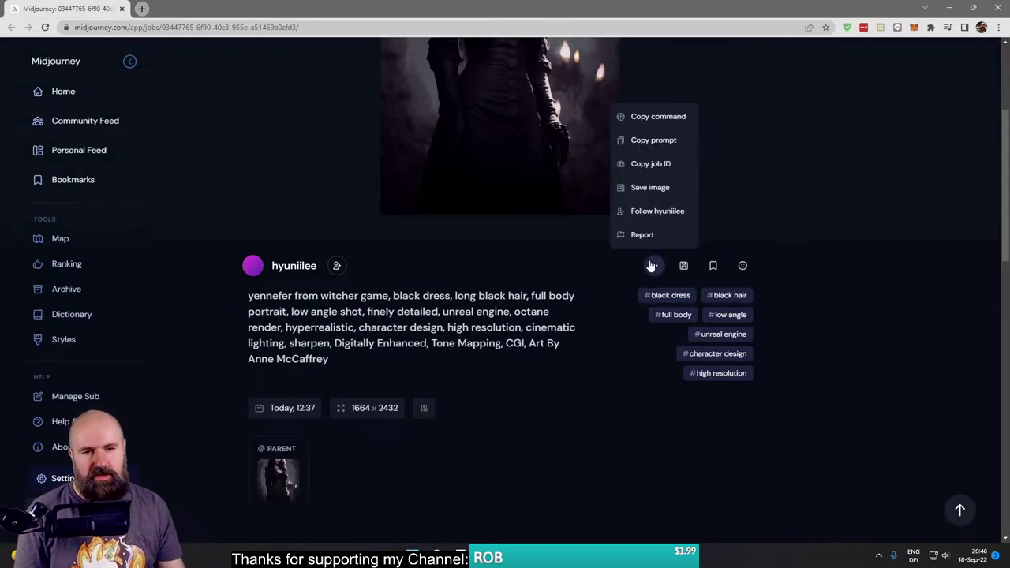
click(666, 118)
mouse_move(598, 553)
click(598, 497)
Step: Overwrite the crimson-hair prompt with the pasted Yennefer command, then hide the panels and zoom in
click(491, 314)
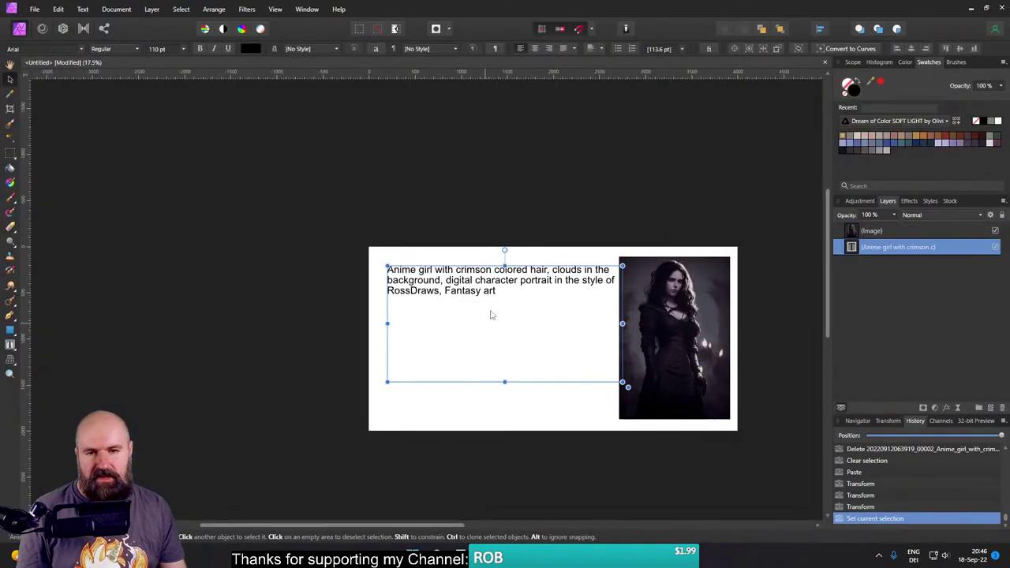
double_click(490, 289)
key(ctrl+a)
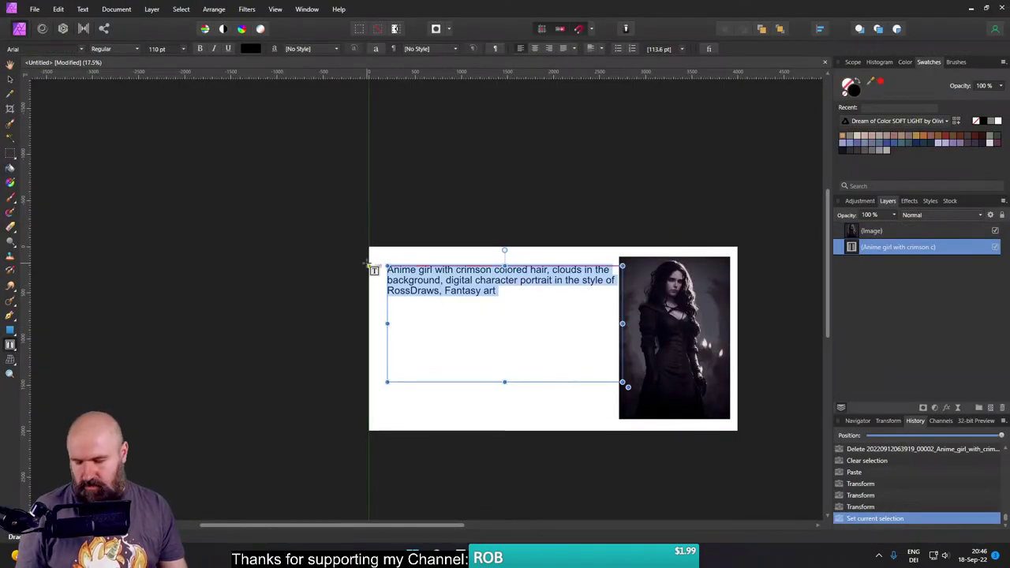
key(ctrl+v)
key(ctrl+plus)
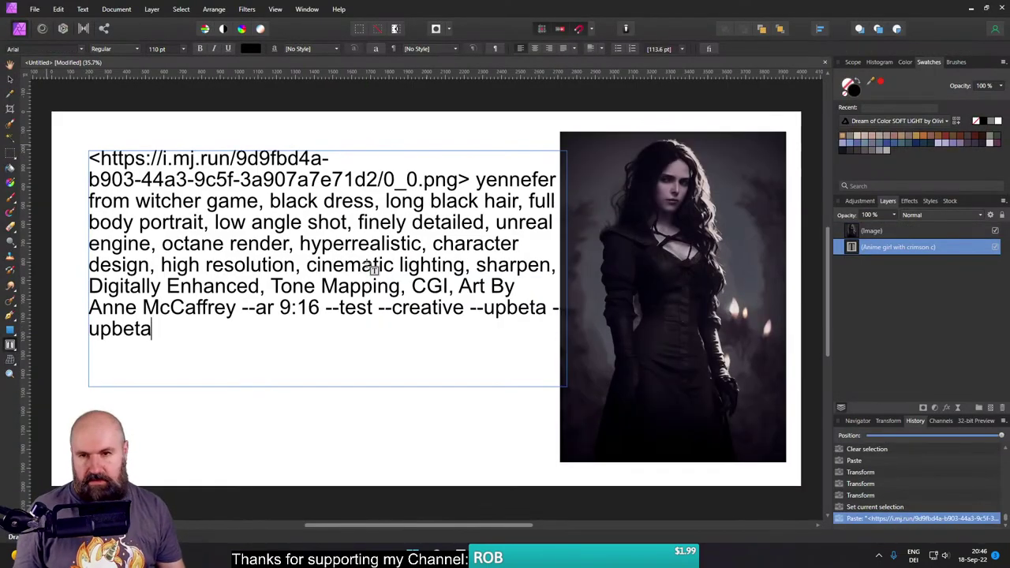
key(Escape)
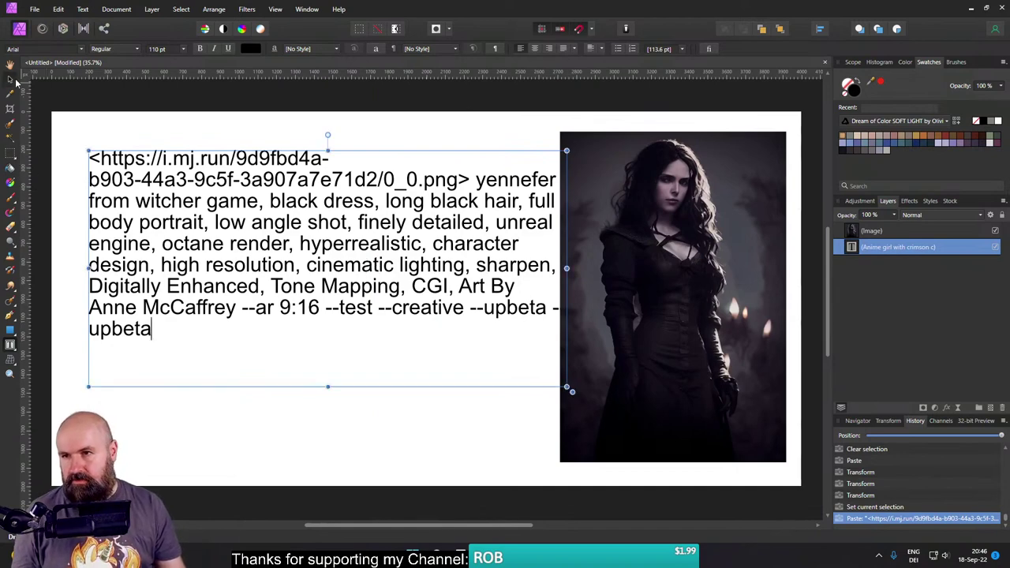
click(86, 135)
key(Tab)
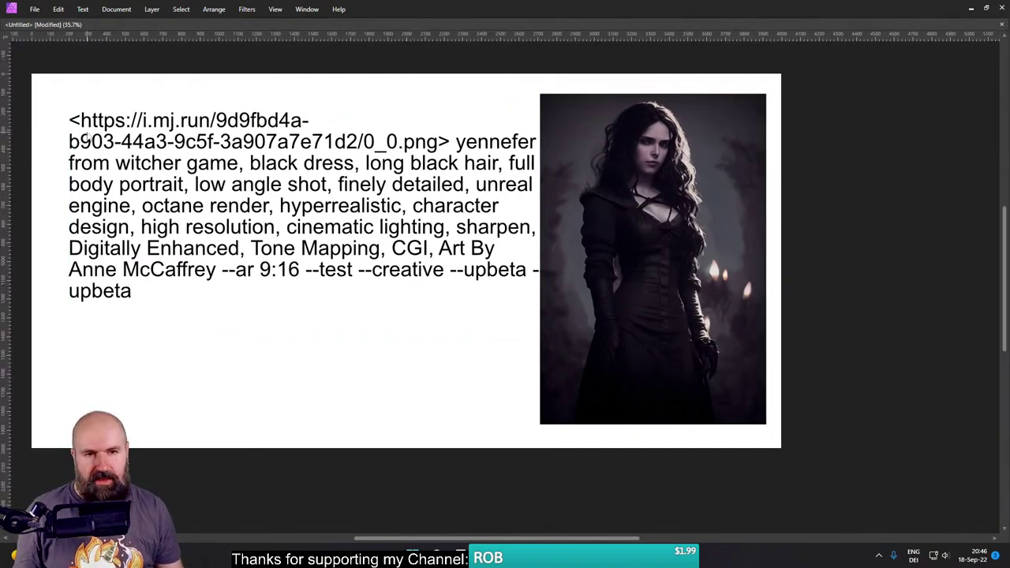
scroll(87, 137, up, 1)
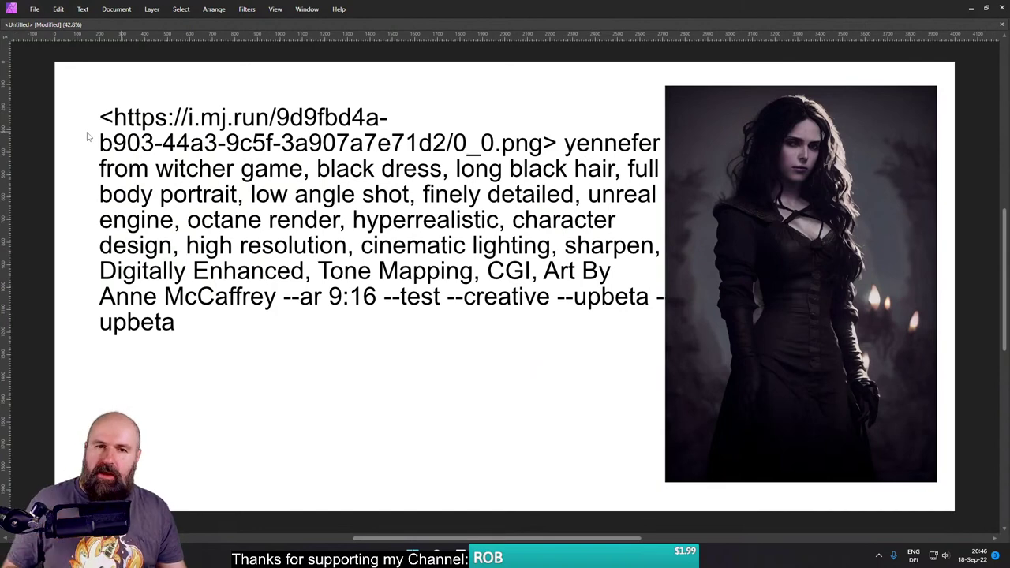
Step: Shrink the prompt frame slightly, then highlight the phrases 'low angle shot' and 'Digitally Enhanced'
click(483, 183)
drag(677, 395, 665, 367)
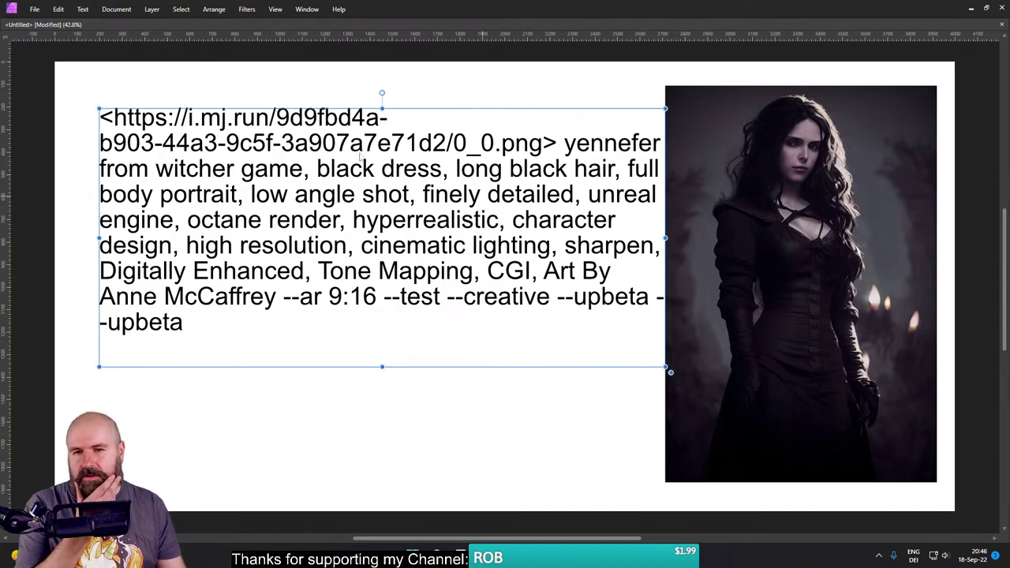
click(253, 194)
drag(253, 194, 410, 194)
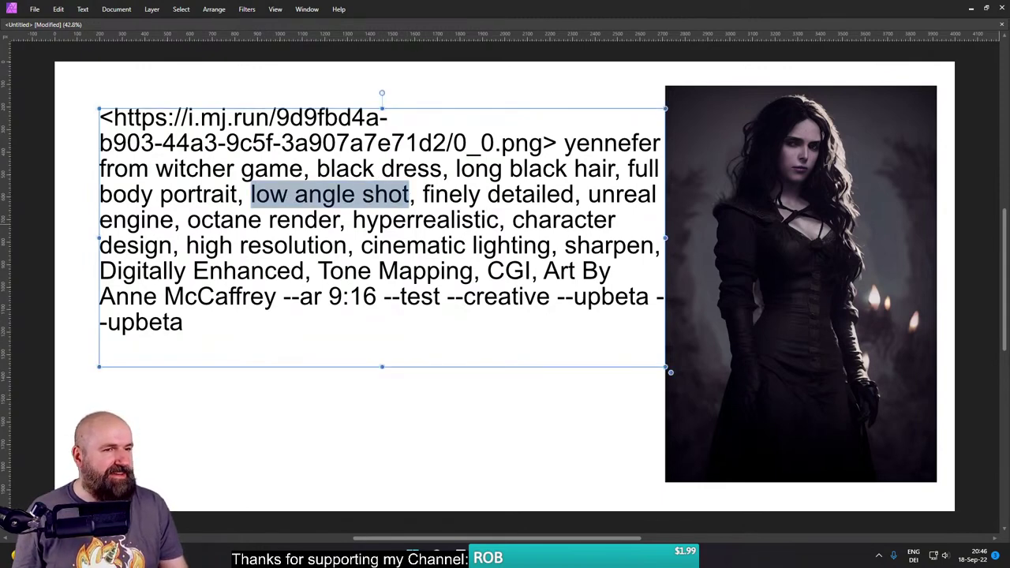
click(115, 271)
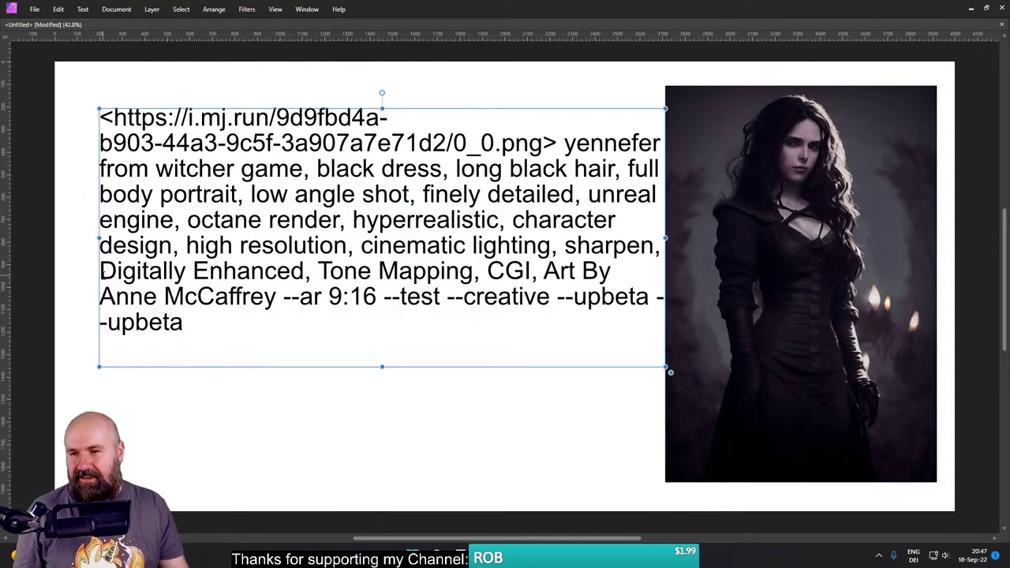
drag(100, 271, 306, 271)
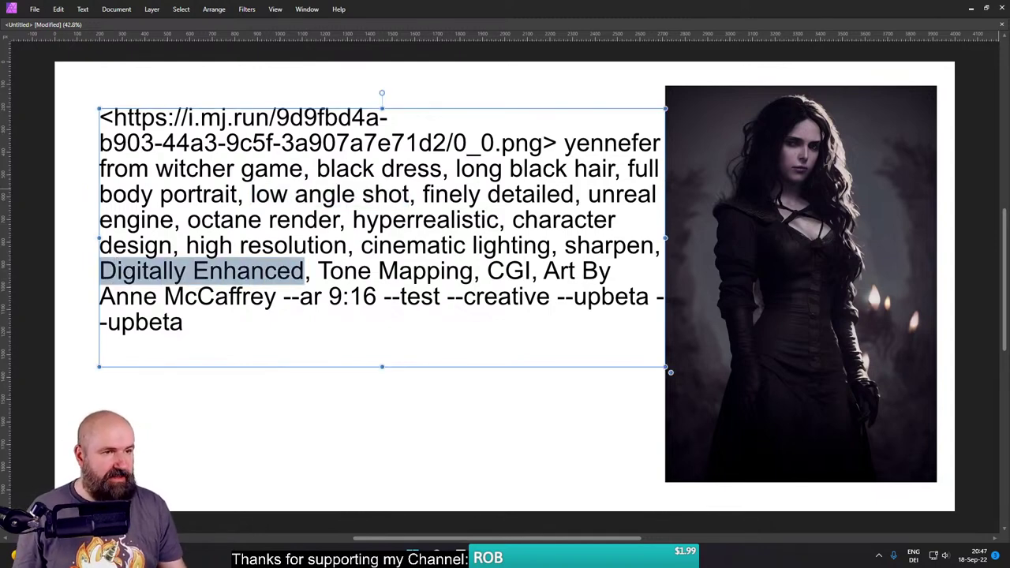
click(411, 354)
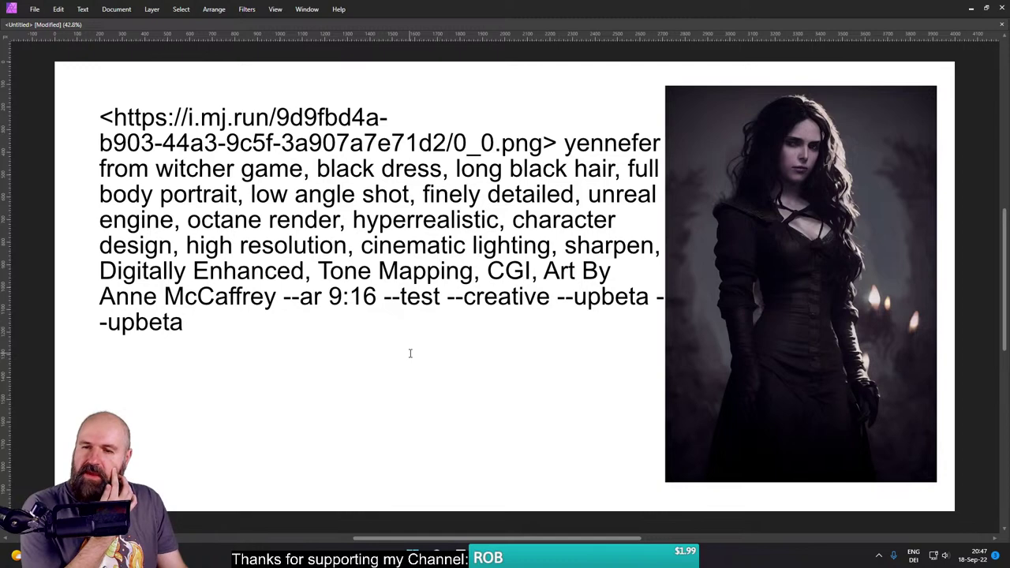
click(281, 296)
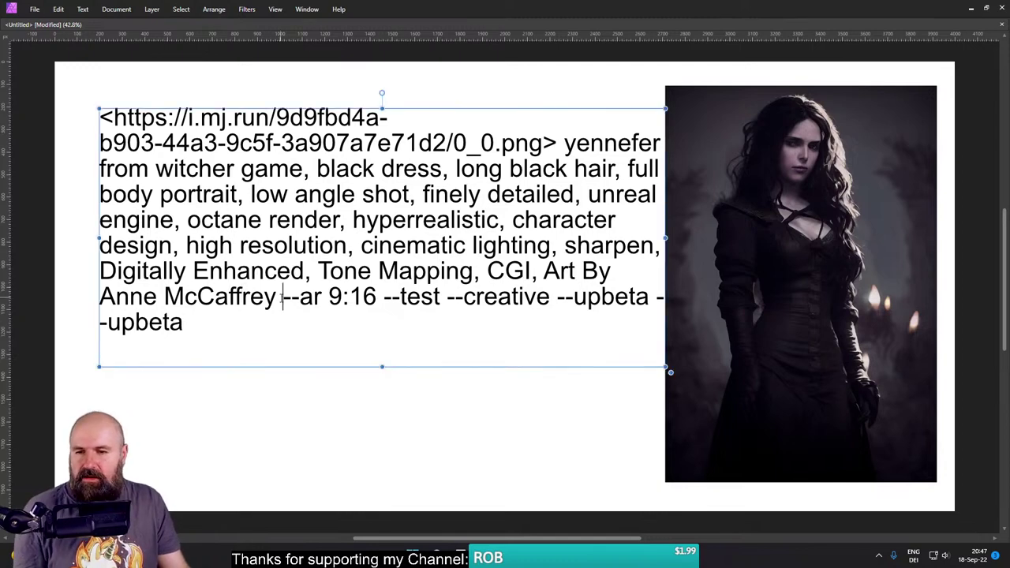
drag(281, 298, 99, 296)
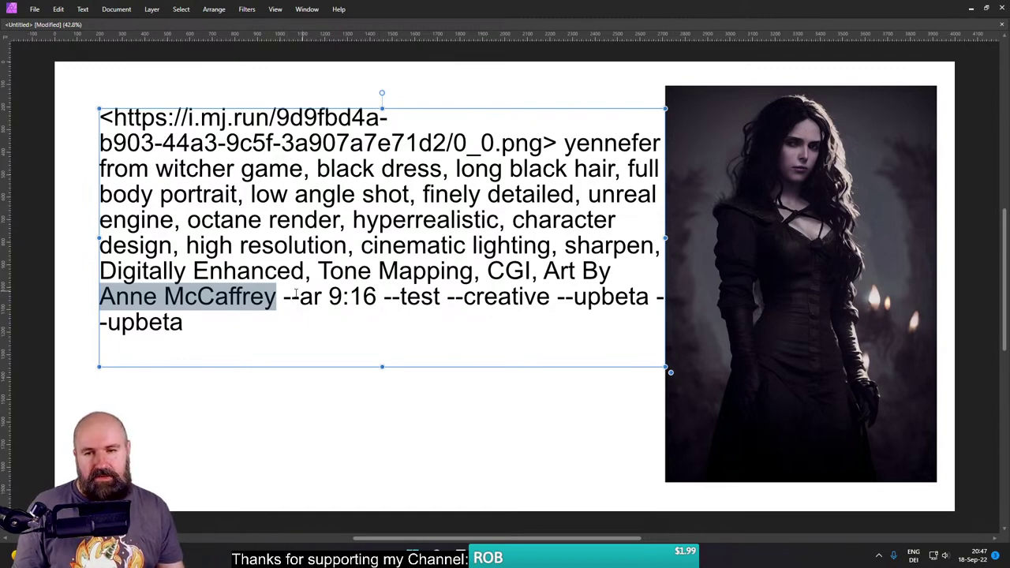
drag(300, 297, 549, 296)
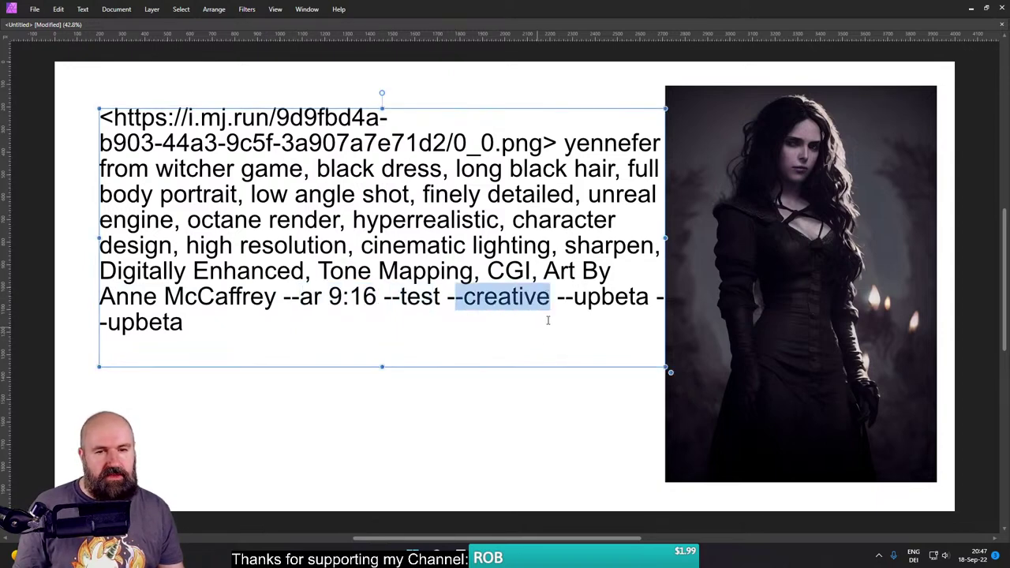
drag(566, 298, 664, 298)
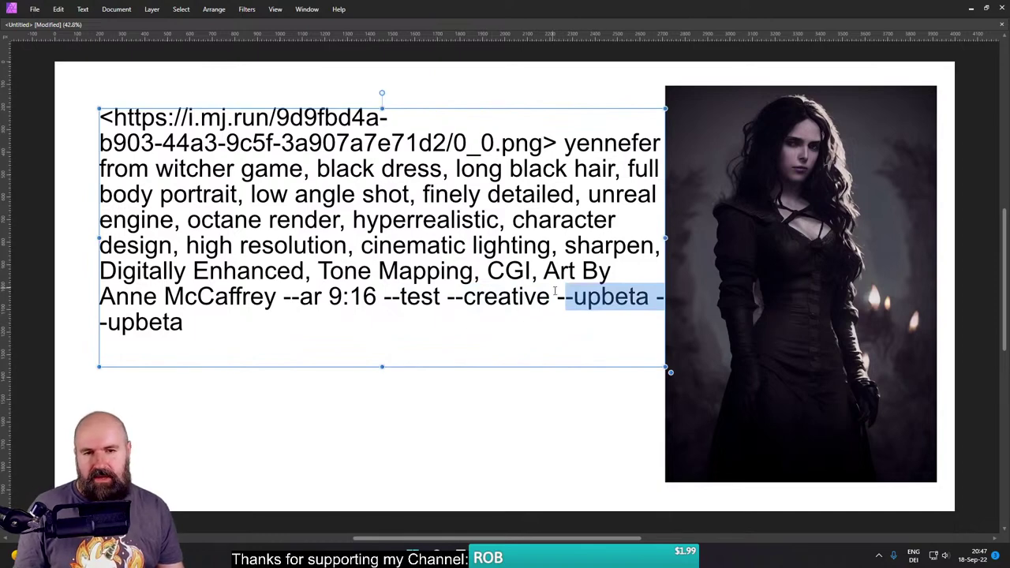
drag(557, 297, 560, 317)
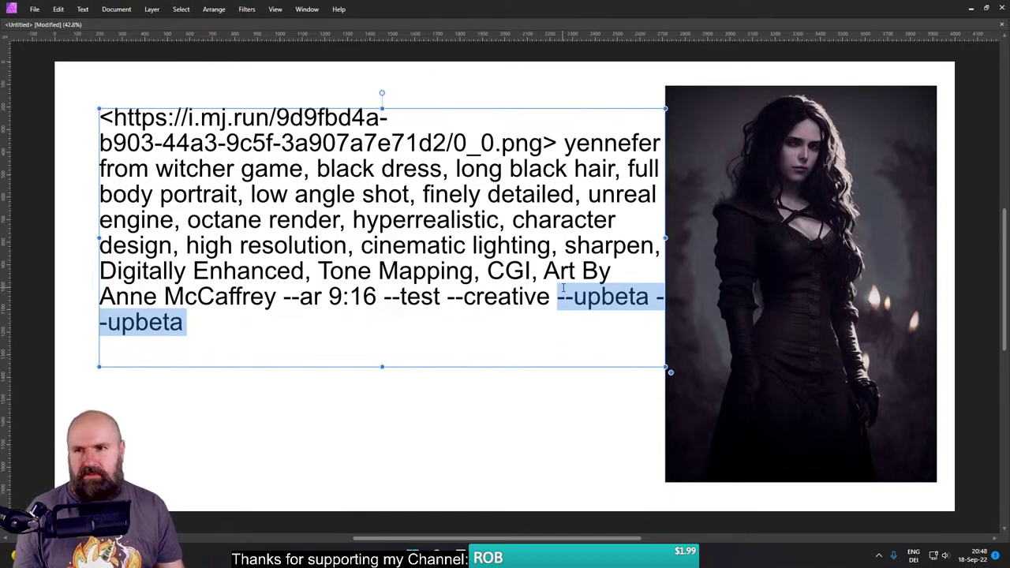
click(107, 94)
click(103, 107)
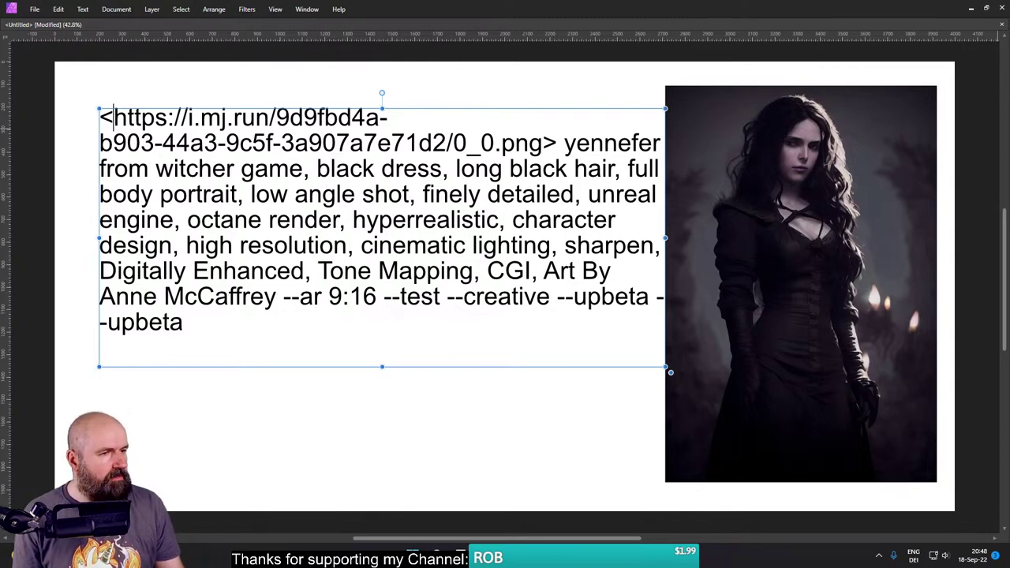
key(alt+Tab)
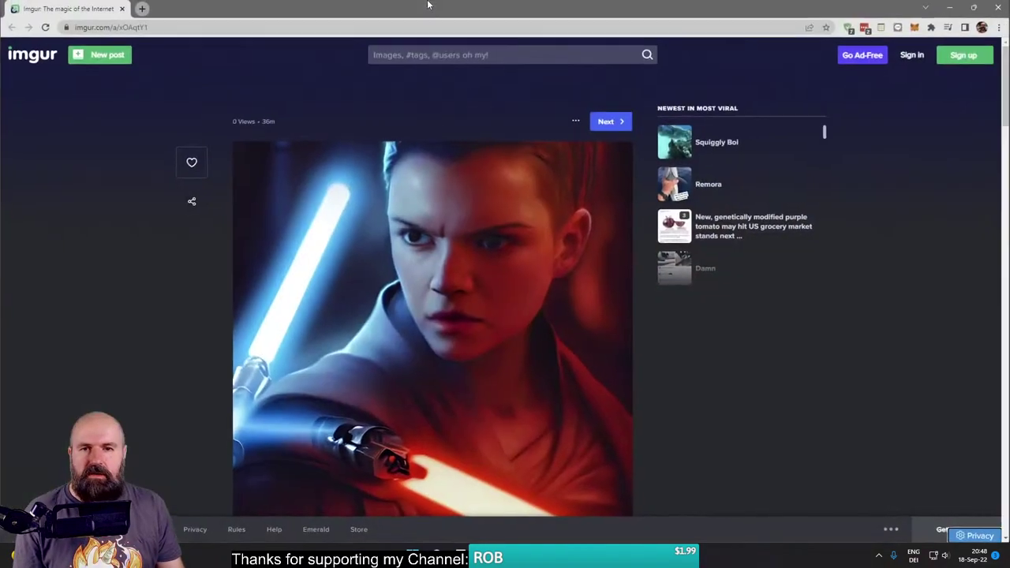
Step: Scroll down the Imgur post to view the lightsaber portrait images
scroll(749, 323, down, 2)
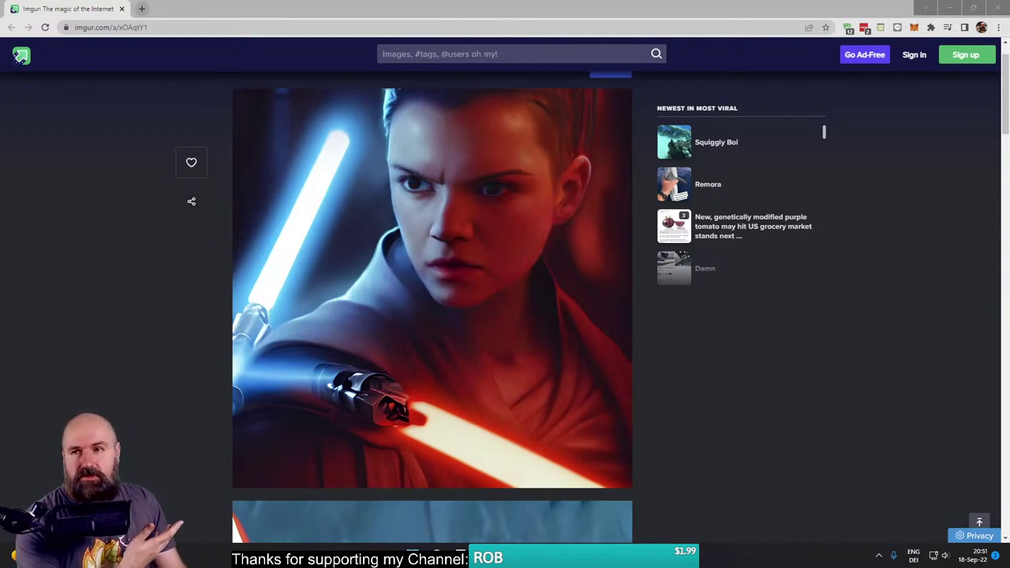
Step: Open Pinterest in a new tab and open the glowing tree pin
click(142, 8)
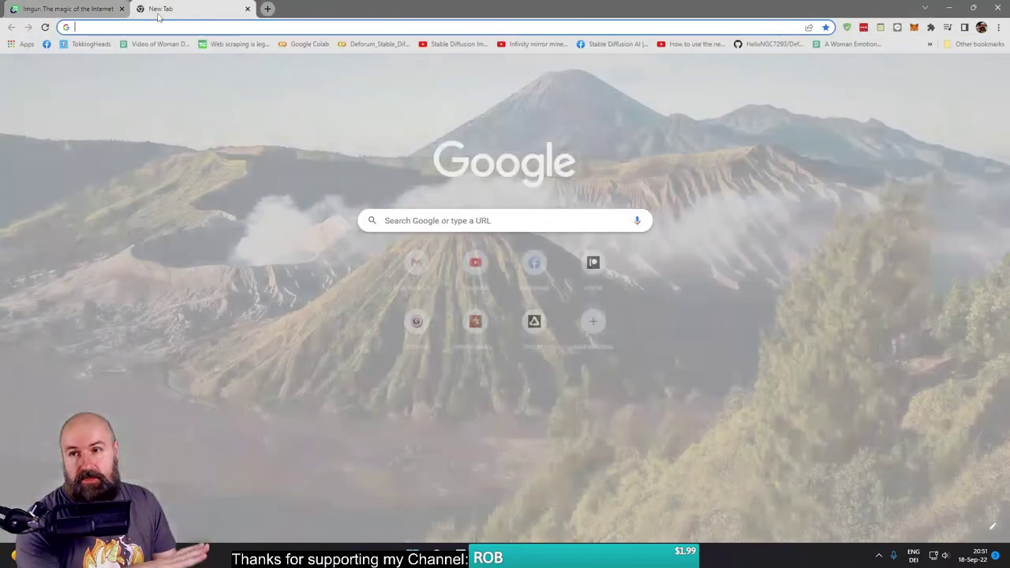
text(pint)
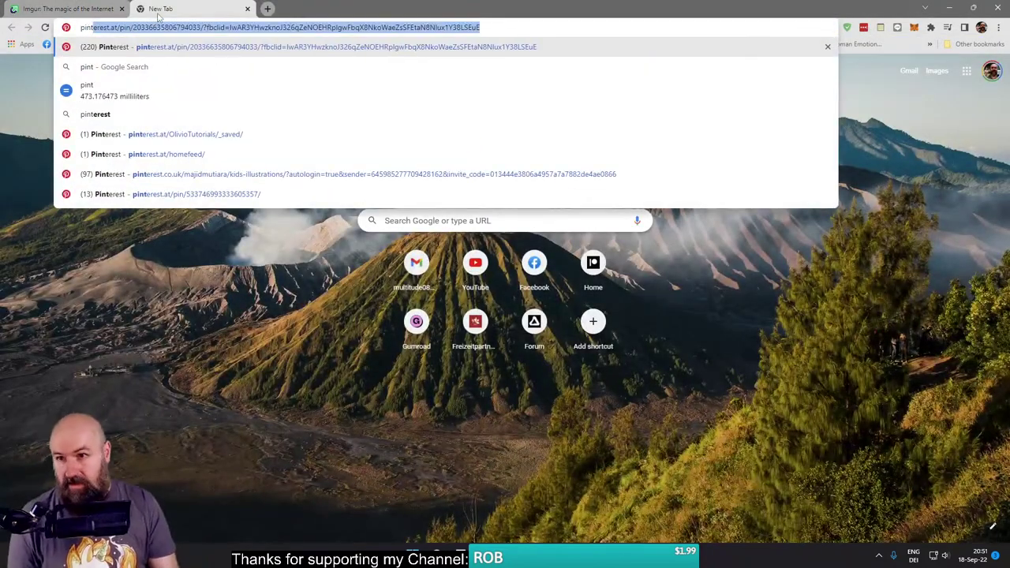
click(191, 156)
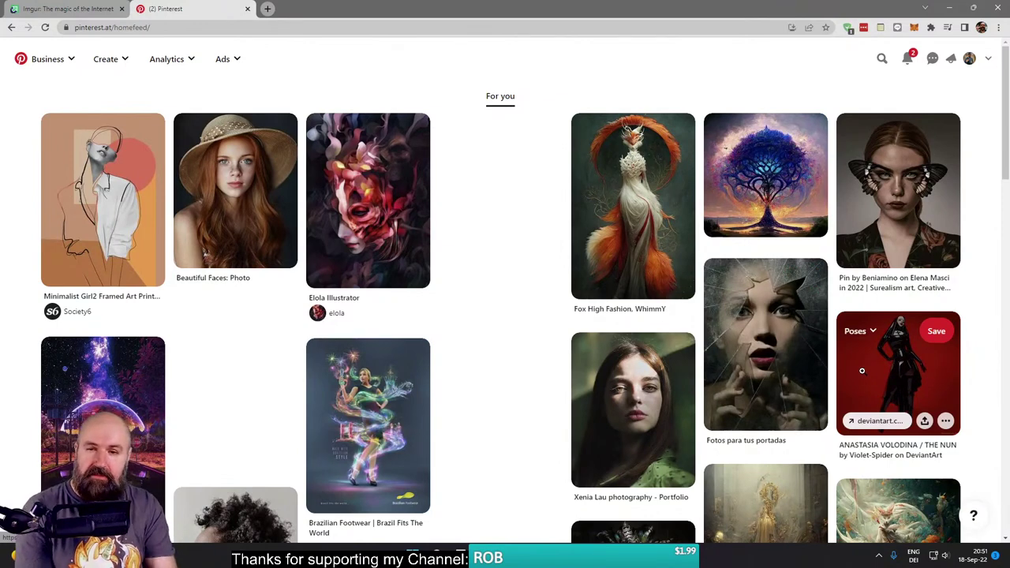
scroll(672, 360, down, 5)
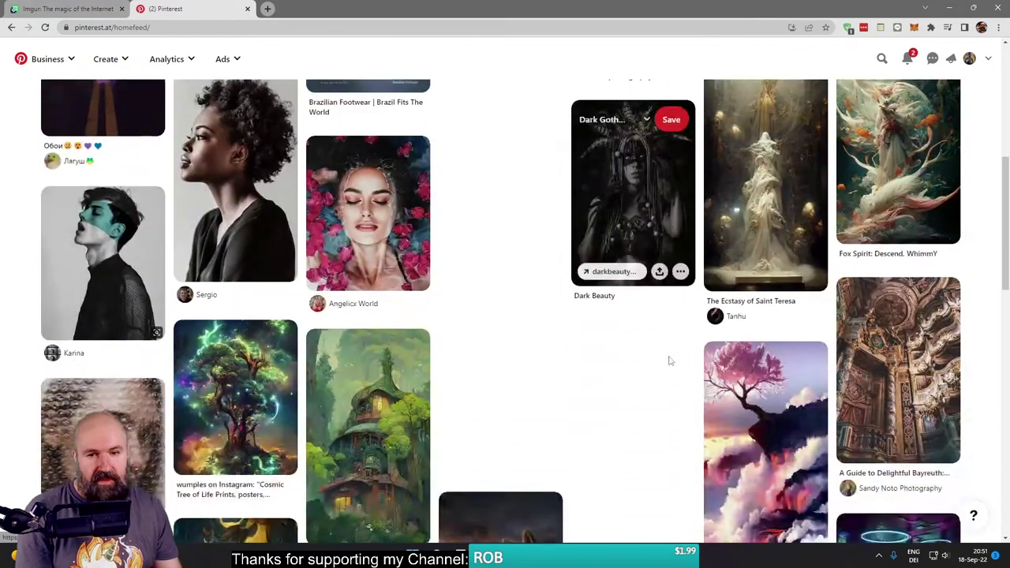
scroll(701, 377, down, 3)
scroll(710, 355, up, 10)
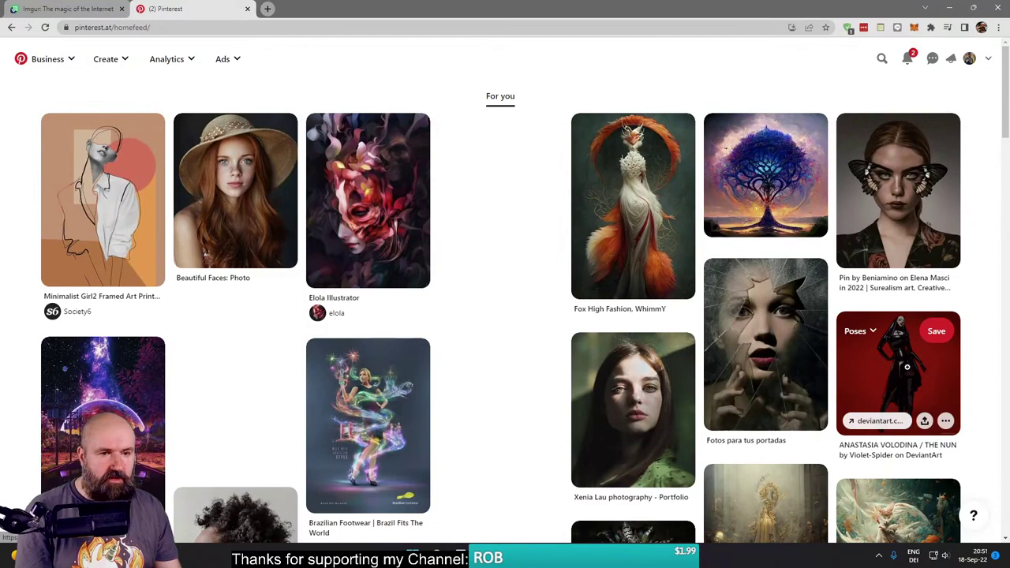
click(806, 174)
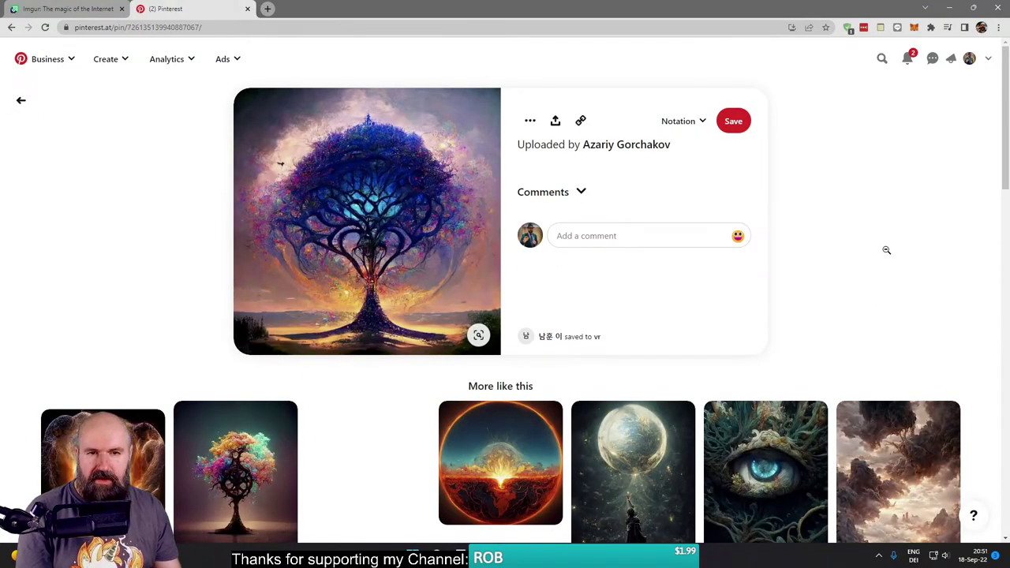
Step: Browse the glowing tree pin's related pins and open the galaxy-faced girl pin
scroll(757, 259, down, 5)
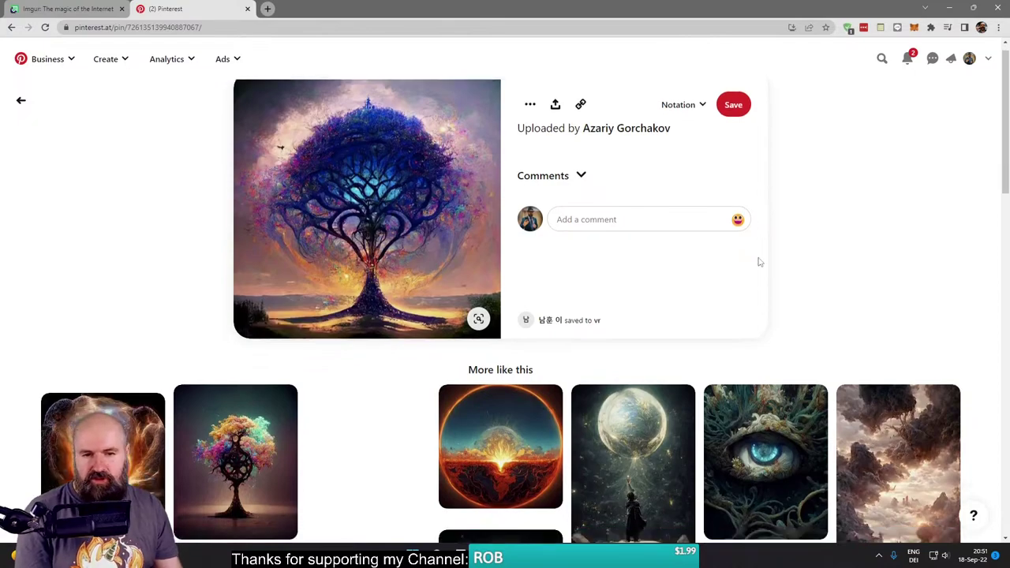
scroll(849, 267, down, 6)
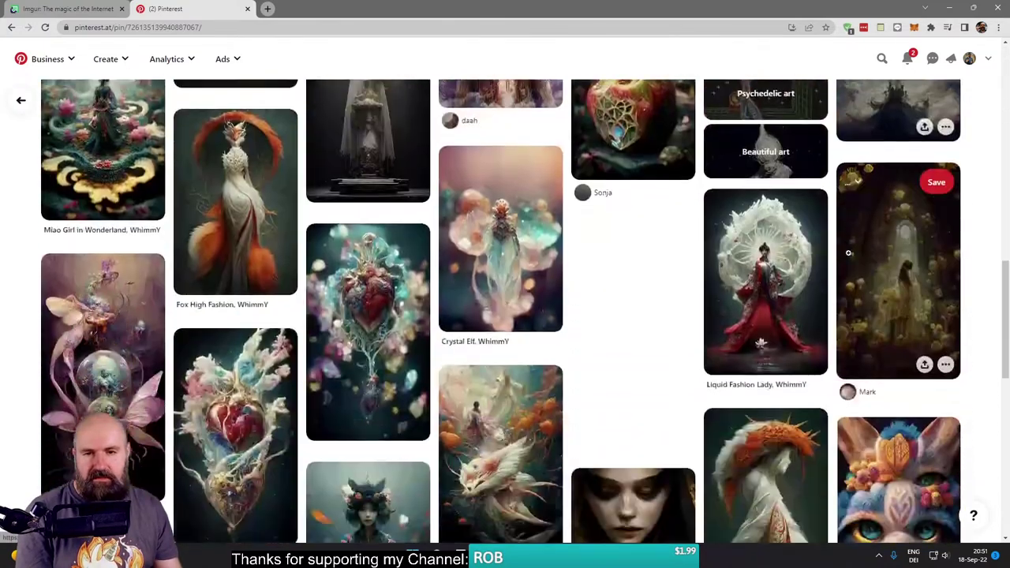
scroll(661, 279, down, 4)
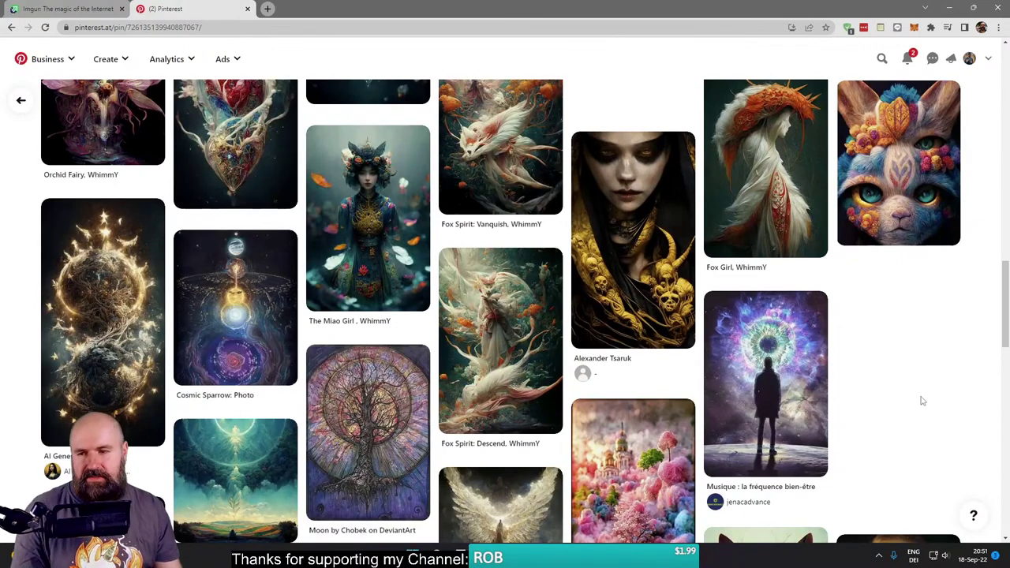
scroll(930, 393, down, 3)
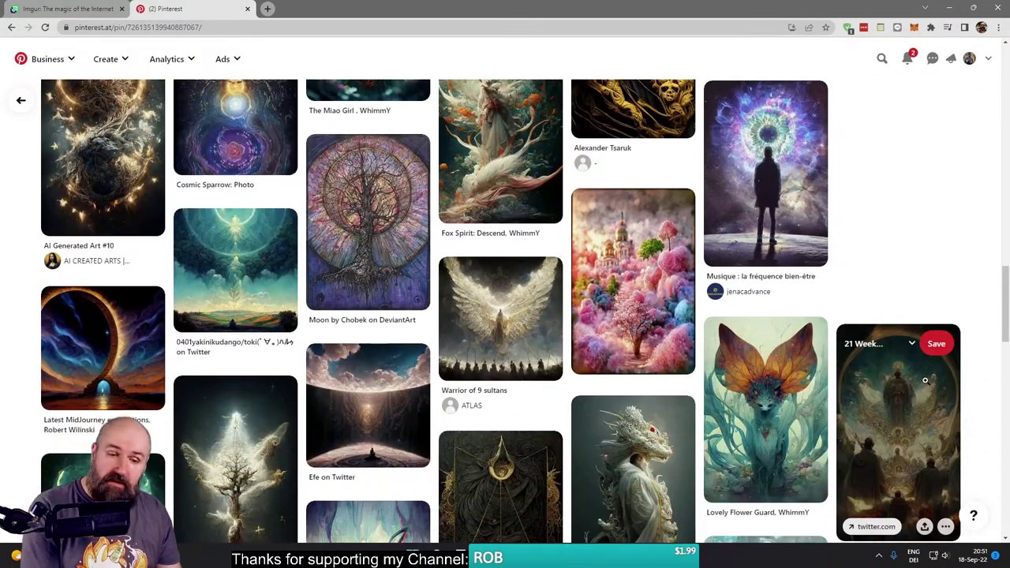
scroll(879, 361, down, 7)
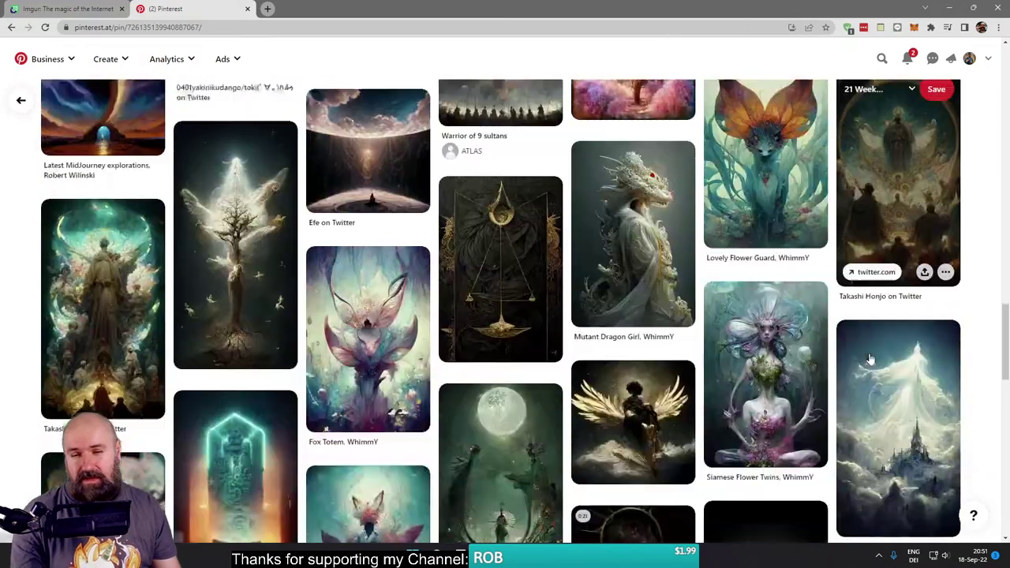
scroll(888, 367, down, 15)
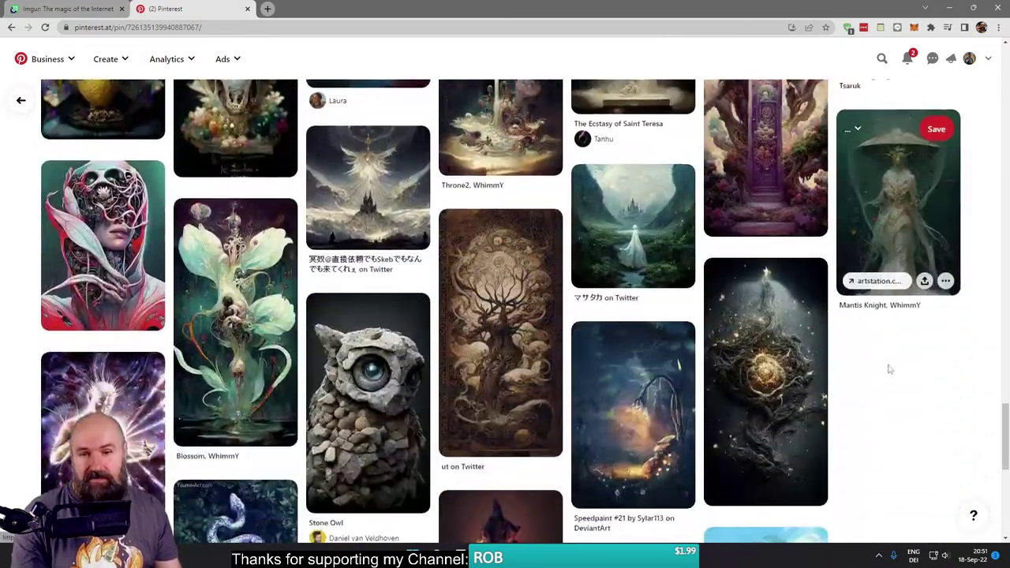
scroll(889, 363, down, 14)
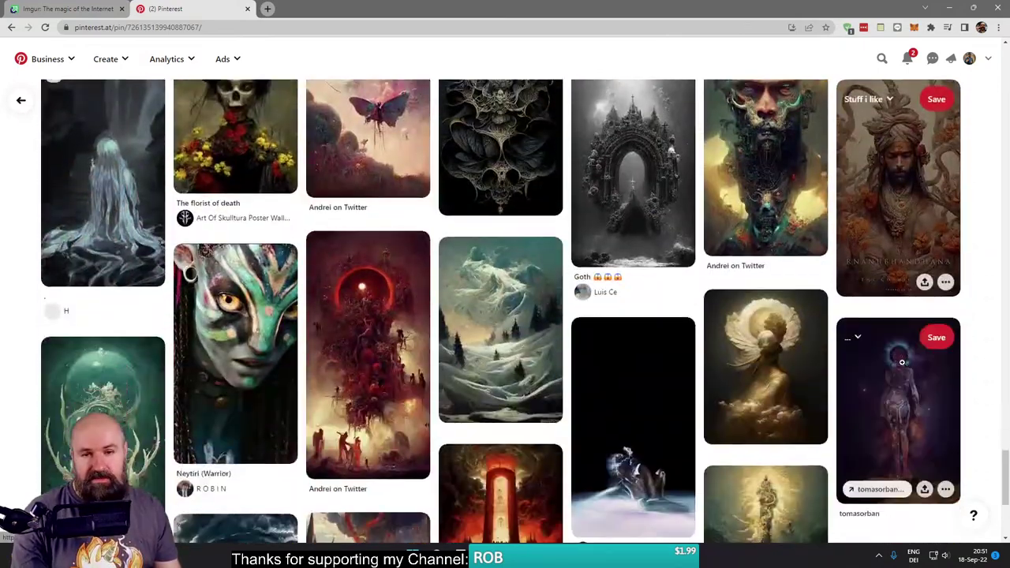
scroll(904, 364, down, 3)
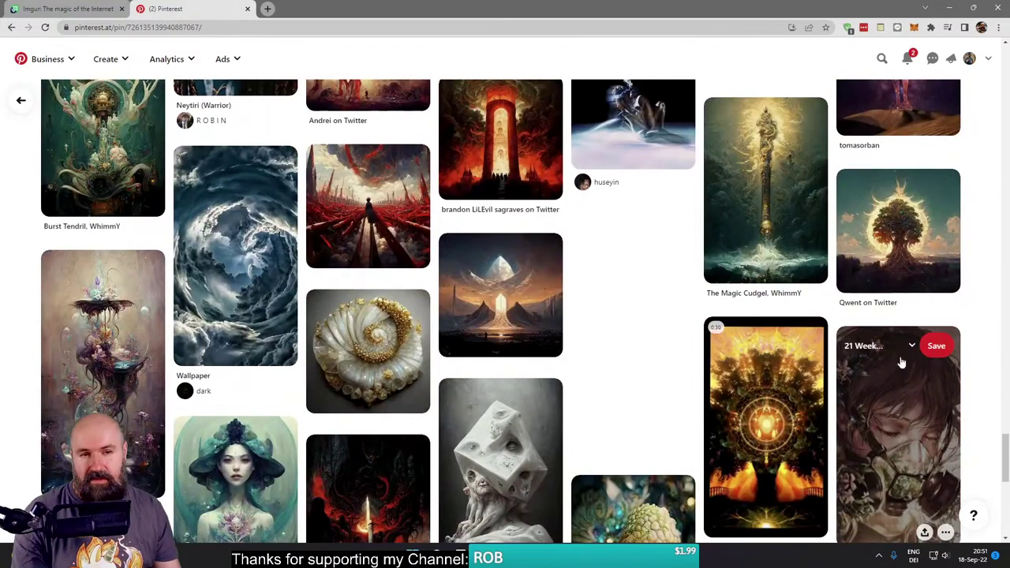
scroll(904, 360, up, 15)
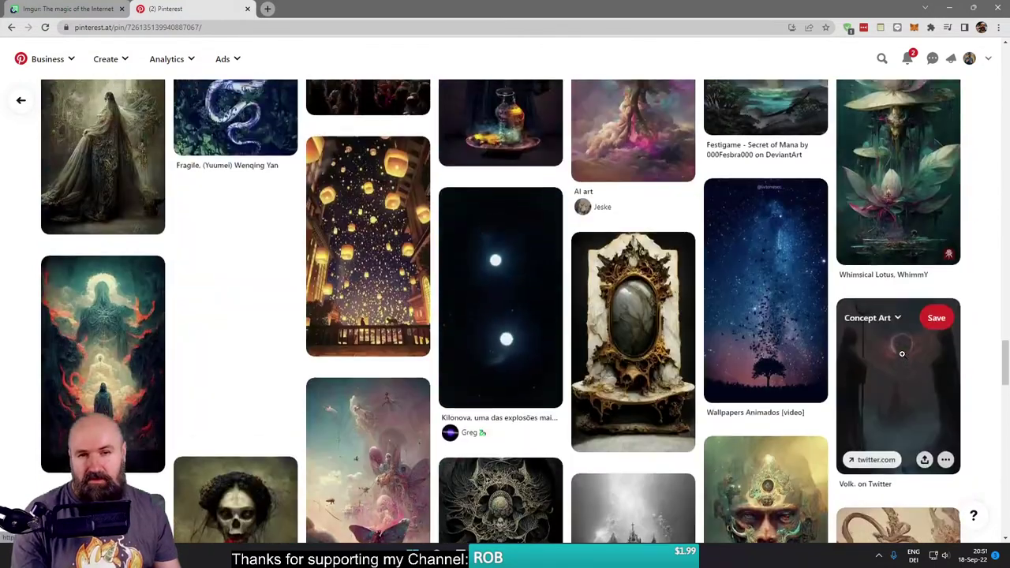
scroll(904, 359, up, 3)
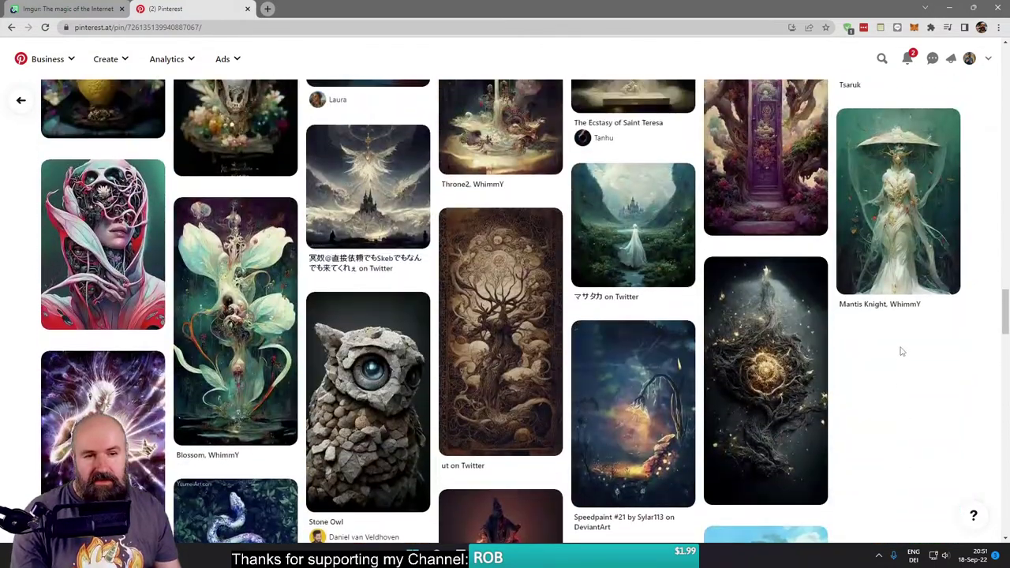
scroll(902, 352, down, 6)
scroll(900, 346, down, 15)
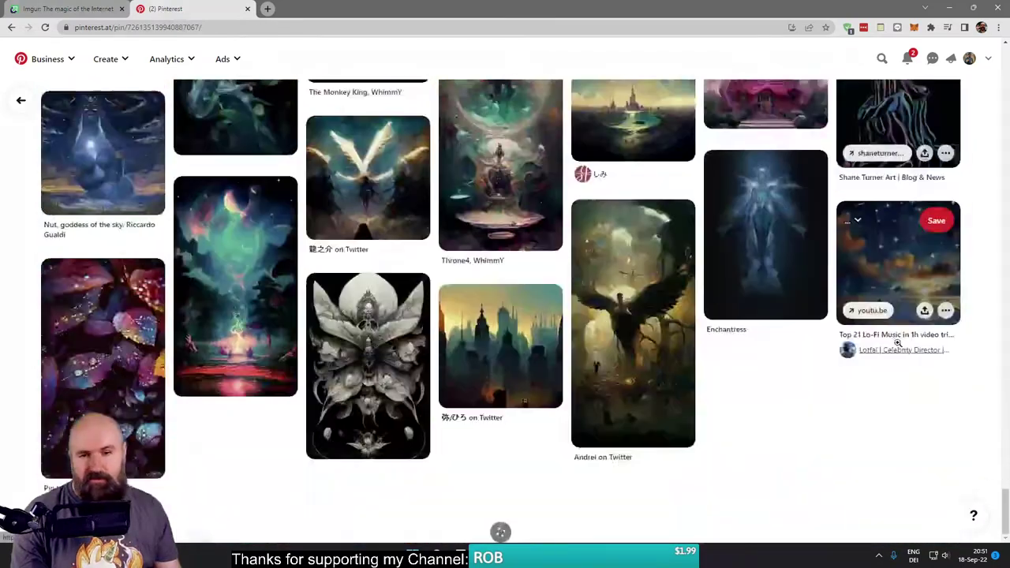
scroll(897, 343, down, 2)
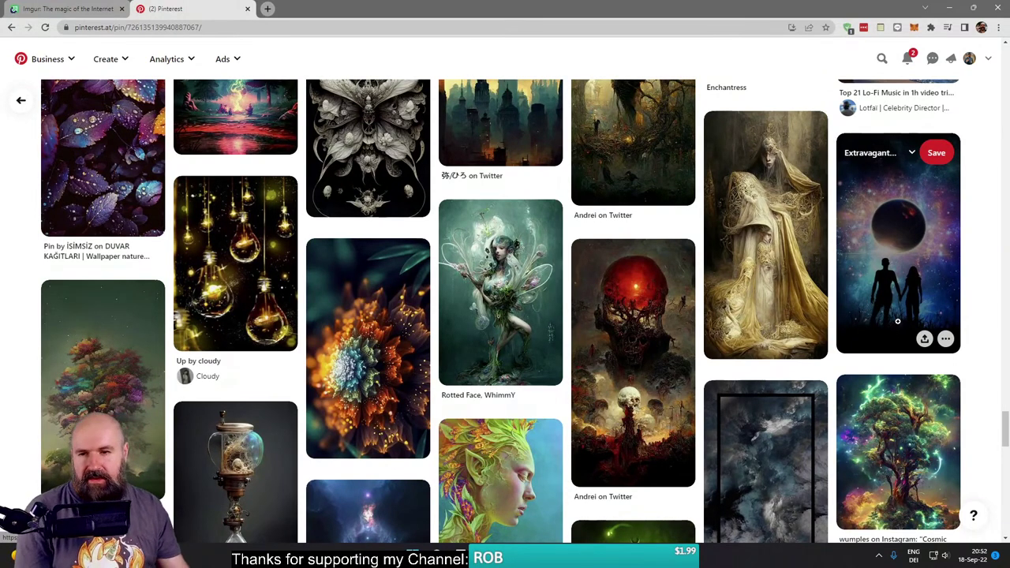
scroll(507, 277, down, 10)
scroll(508, 278, down, 20)
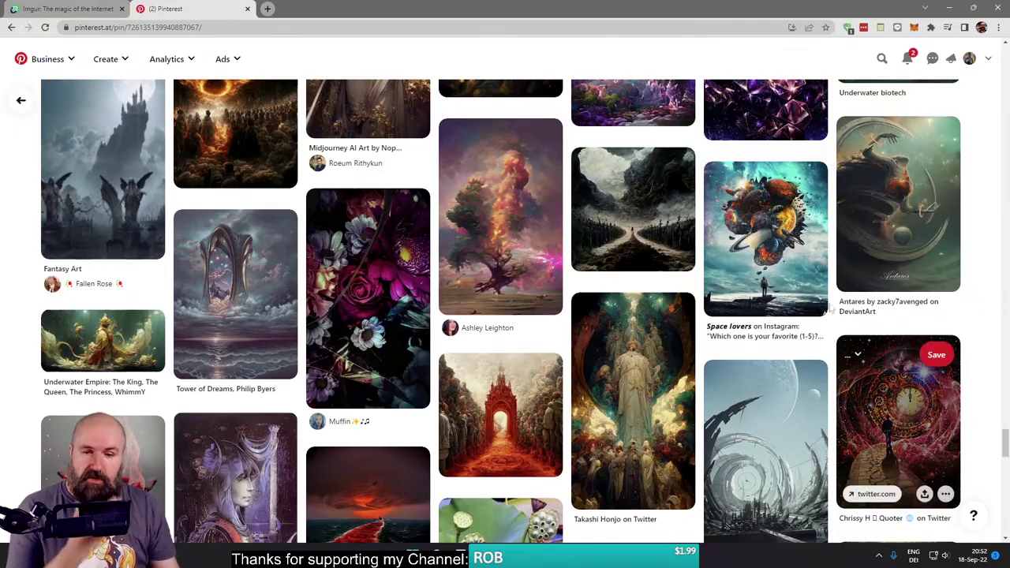
scroll(742, 317, down, 5)
scroll(742, 317, down, 20)
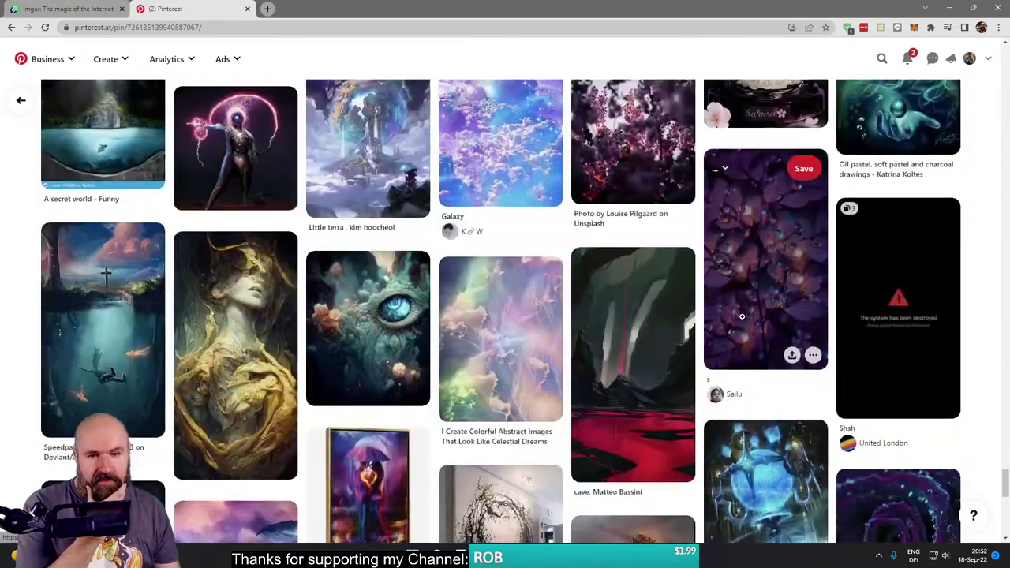
scroll(742, 310, down, 10)
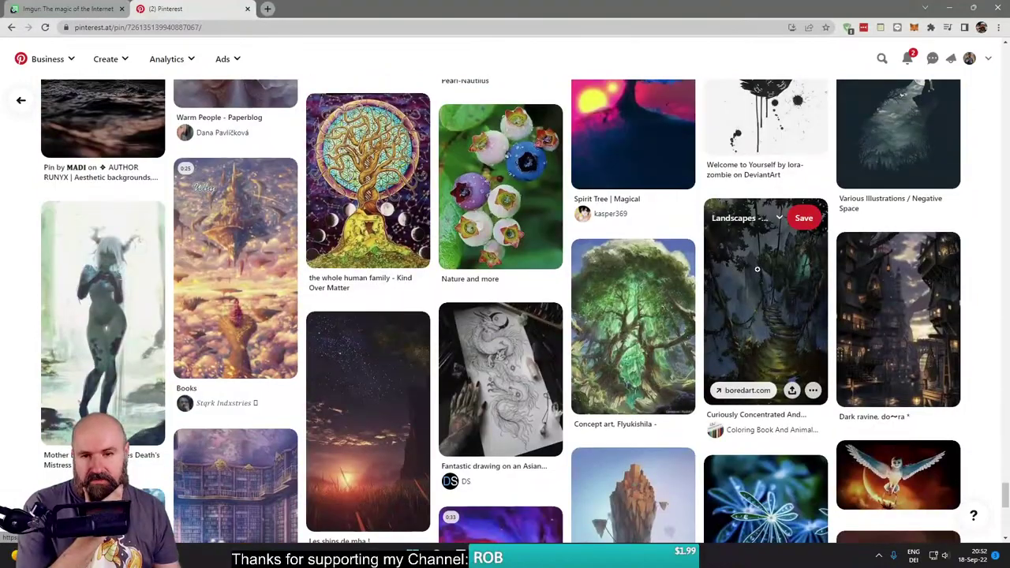
scroll(922, 412, down, 5)
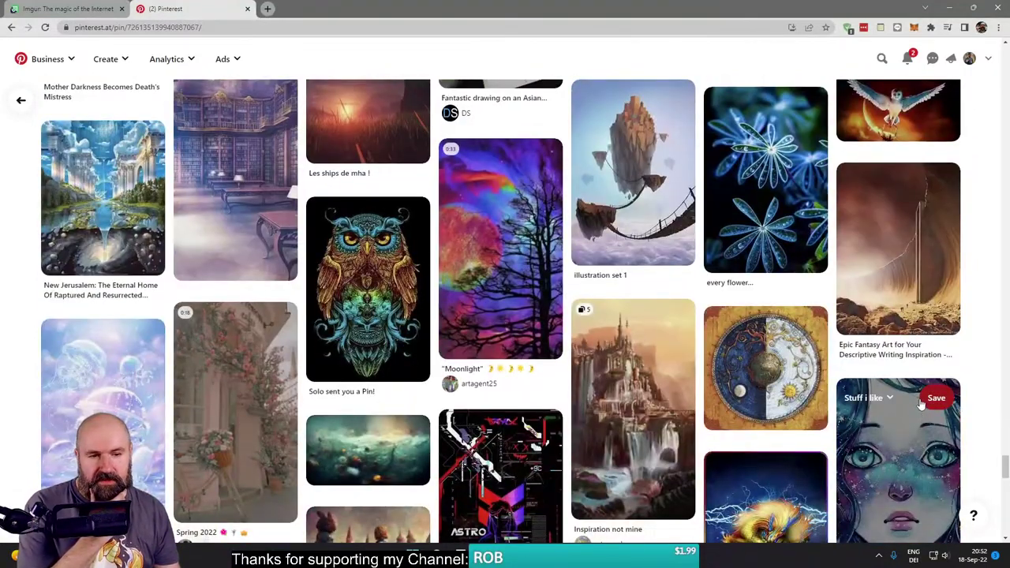
click(861, 488)
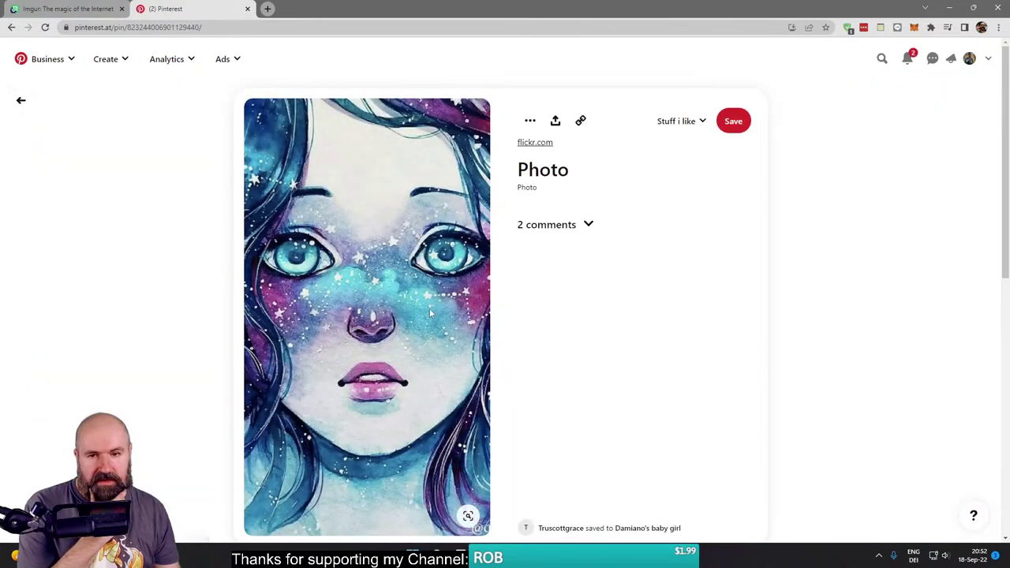
Step: Scroll through the galaxy-faced girl pin, then return to the previous pin's related pins
scroll(433, 361, down, 10)
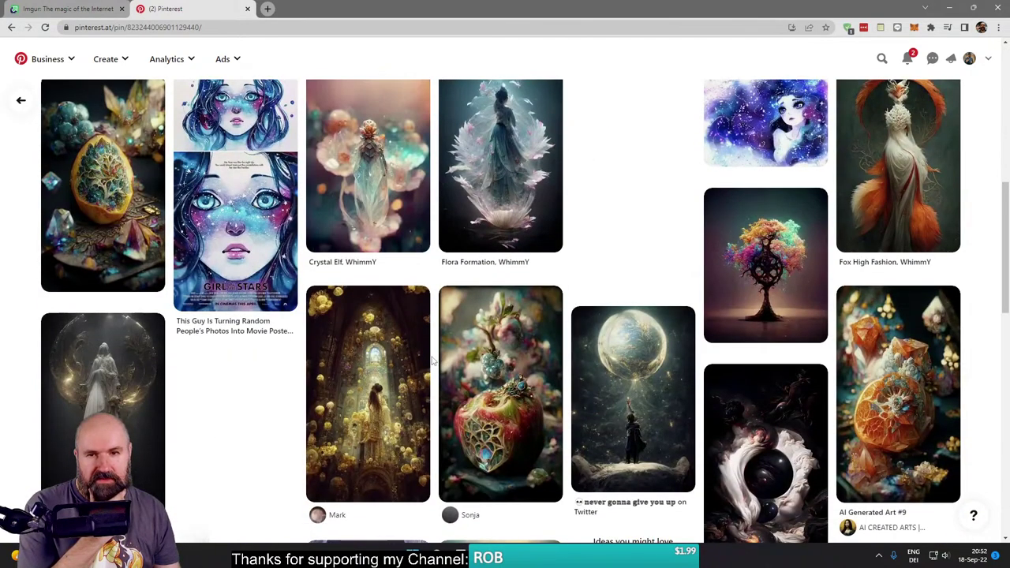
scroll(432, 361, down, 5)
scroll(405, 341, down, 5)
scroll(405, 341, down, 5)
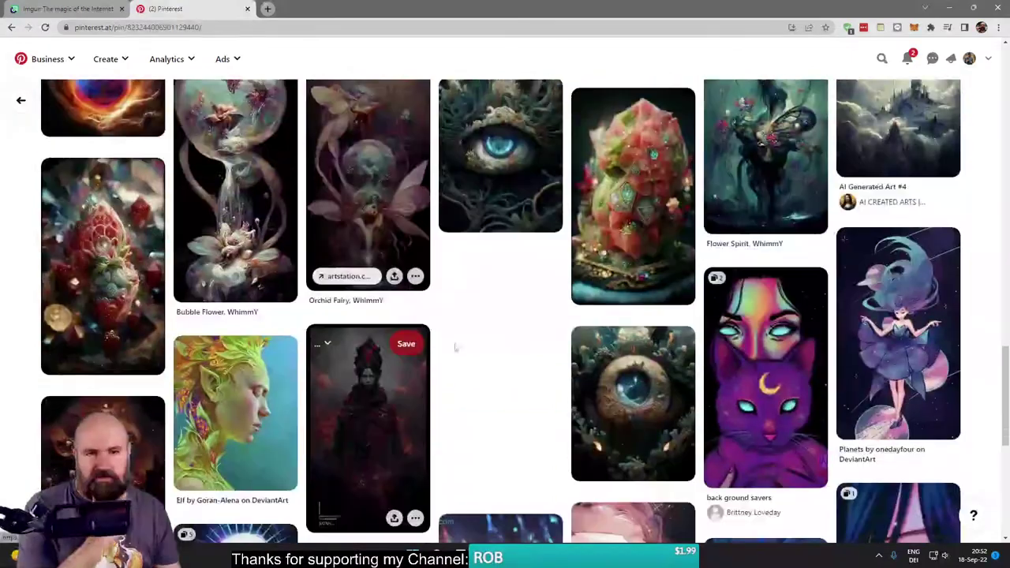
scroll(671, 348, down, 5)
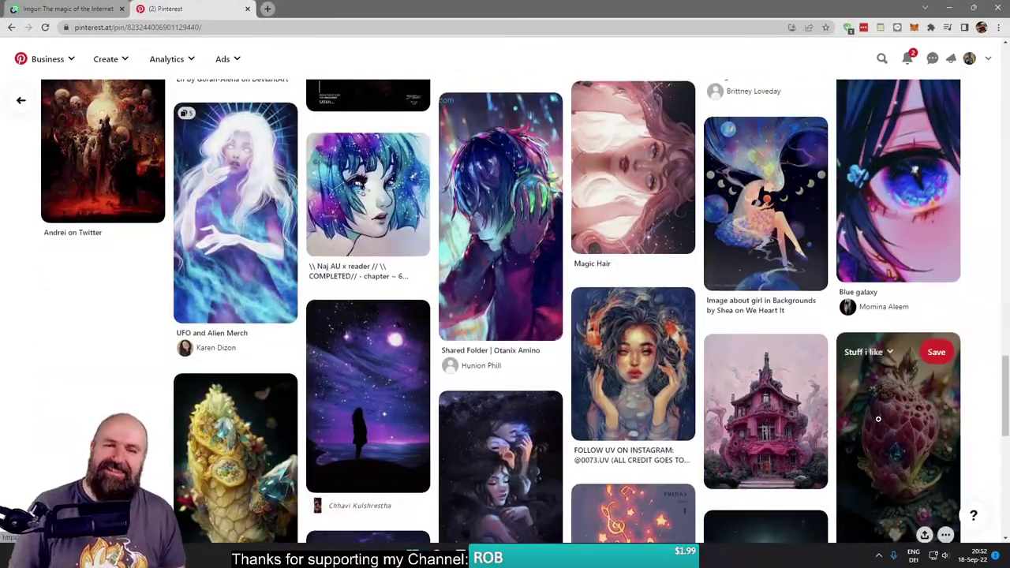
scroll(882, 379, down, 15)
drag(1004, 450, 1004, 75)
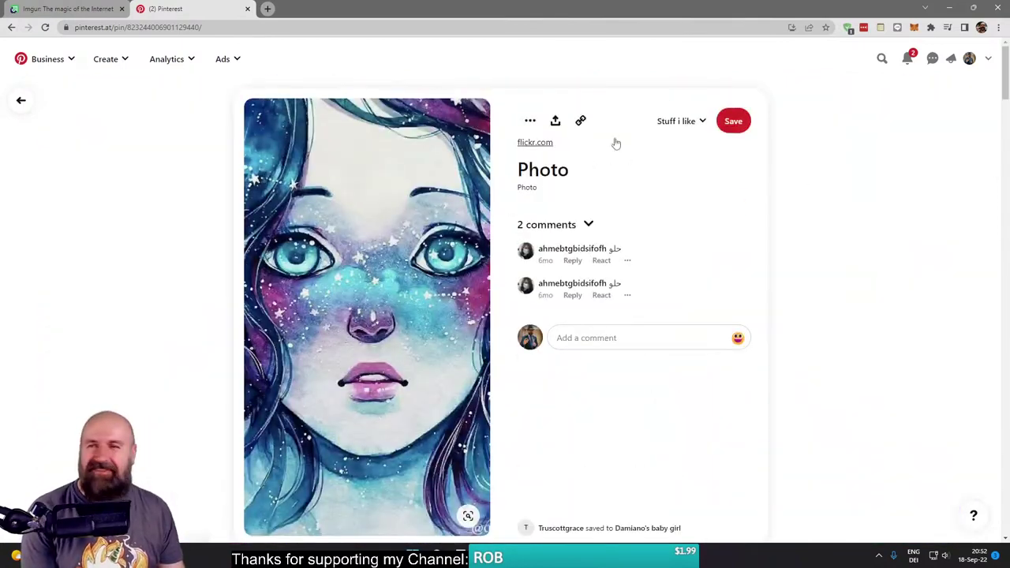
click(21, 101)
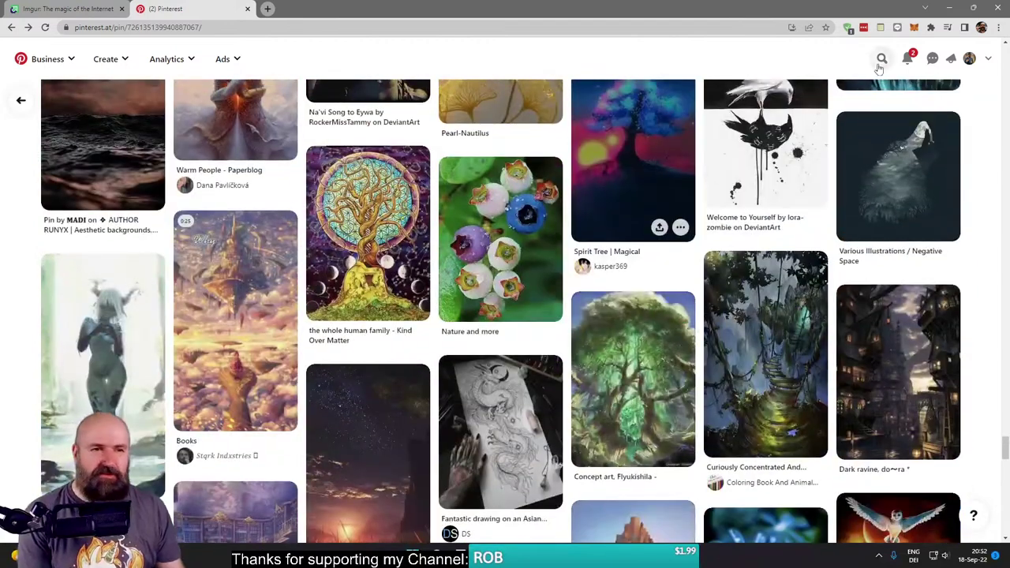
click(881, 62)
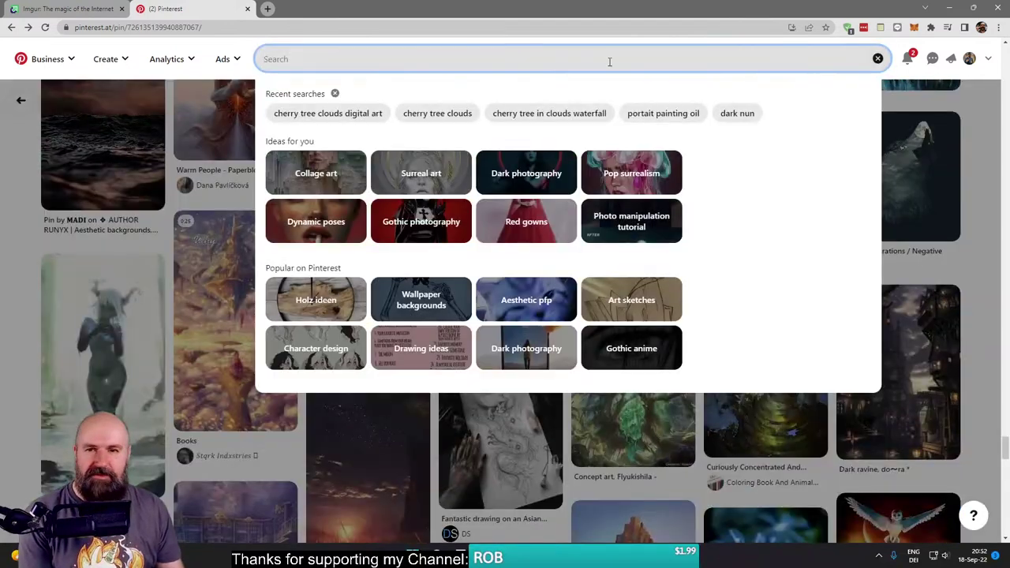
click(416, 174)
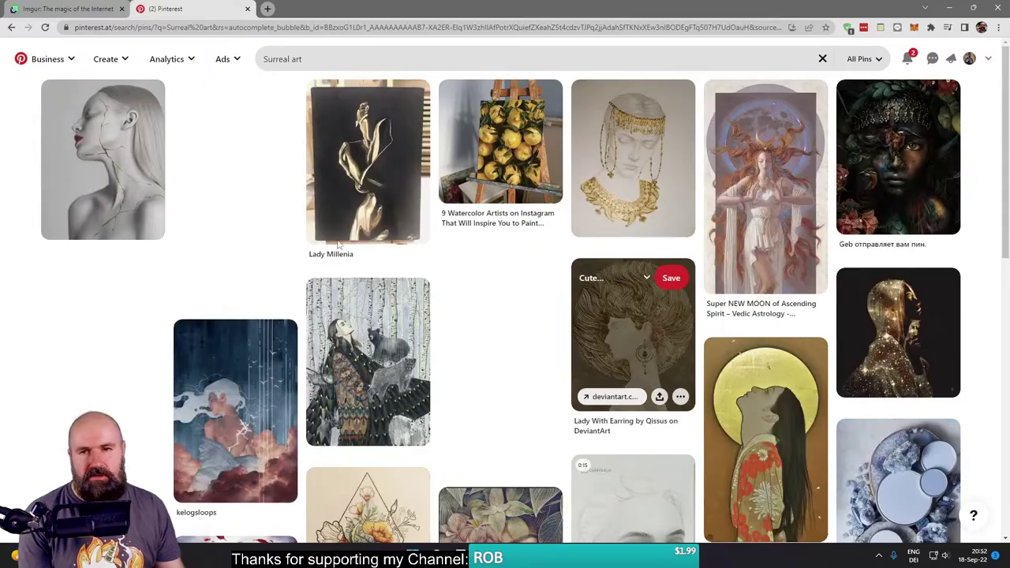
scroll(252, 277, down, 5)
scroll(411, 318, down, 5)
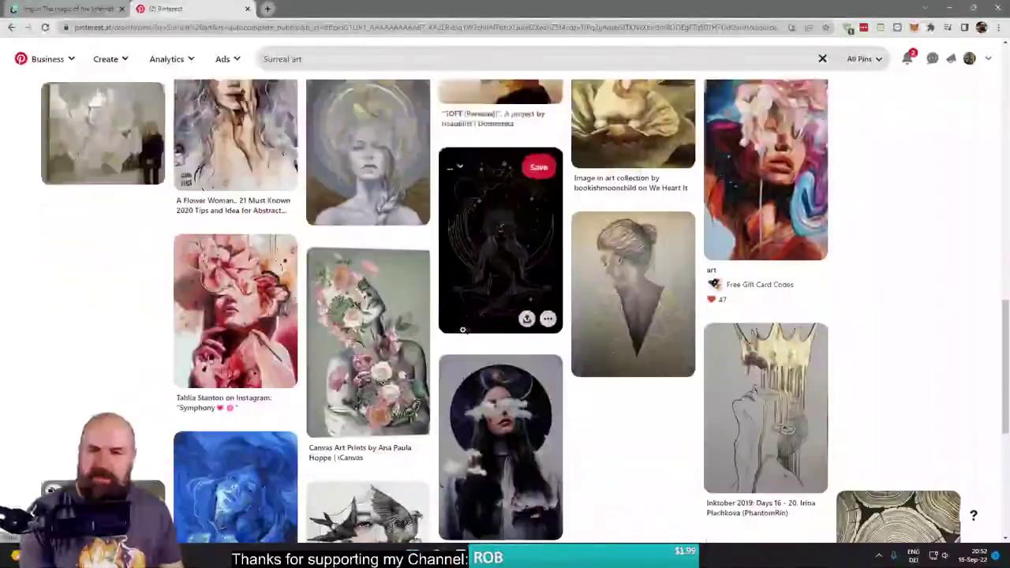
scroll(495, 320, down, 10)
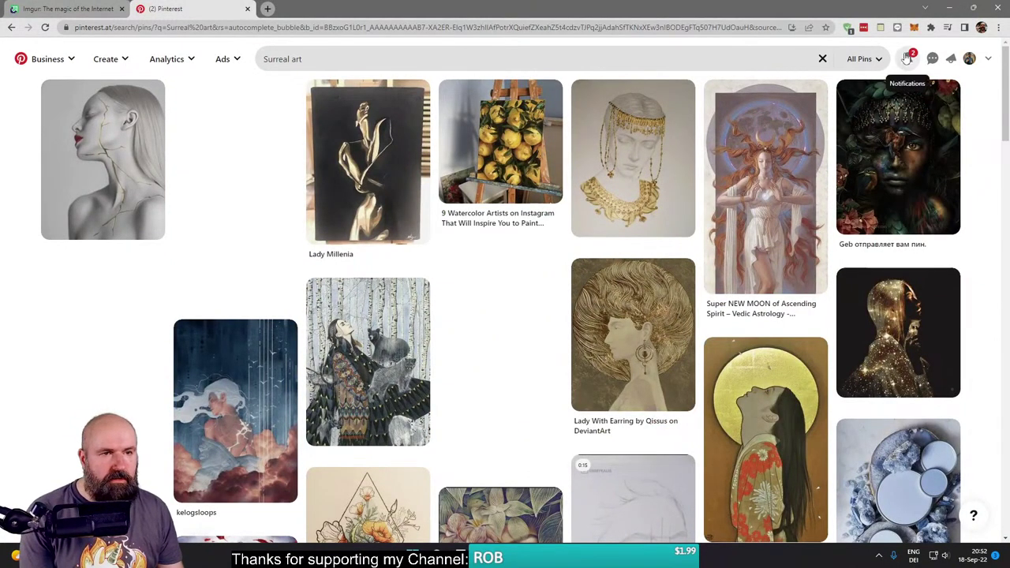
click(11, 27)
scroll(526, 301, down, 10)
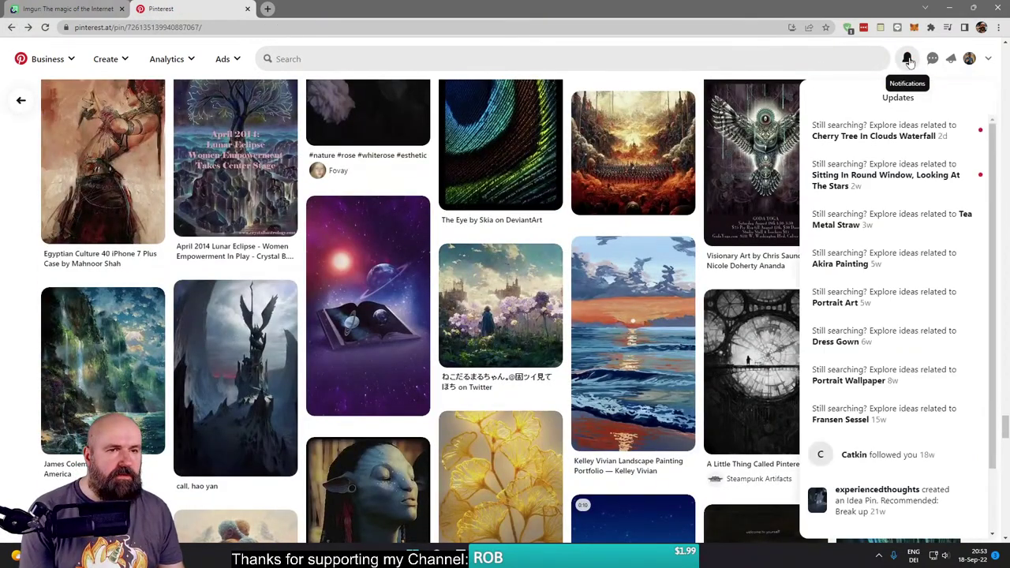
Step: Go to your profile's saved boards and open the Extravagant Portraits board
click(990, 60)
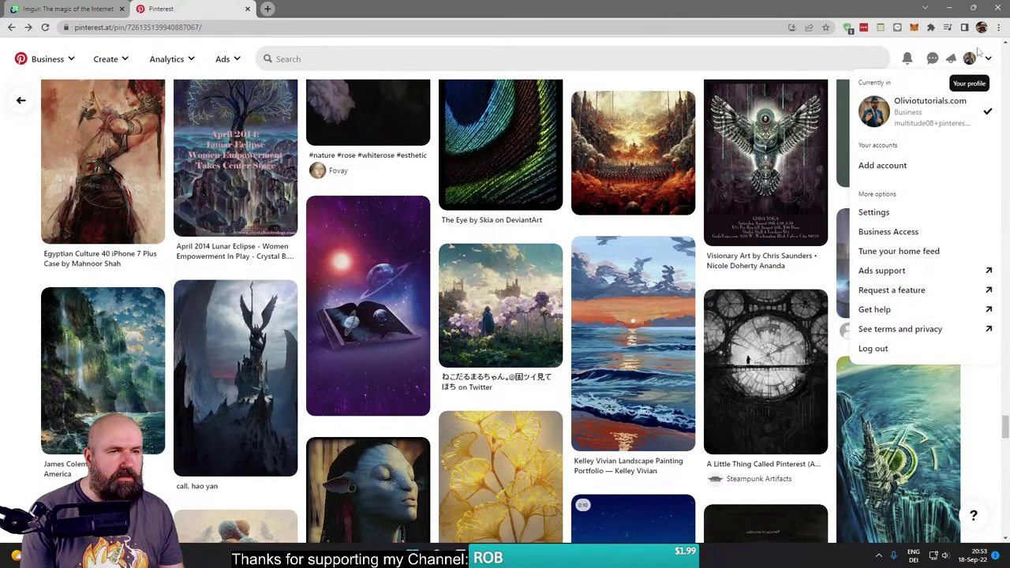
click(970, 61)
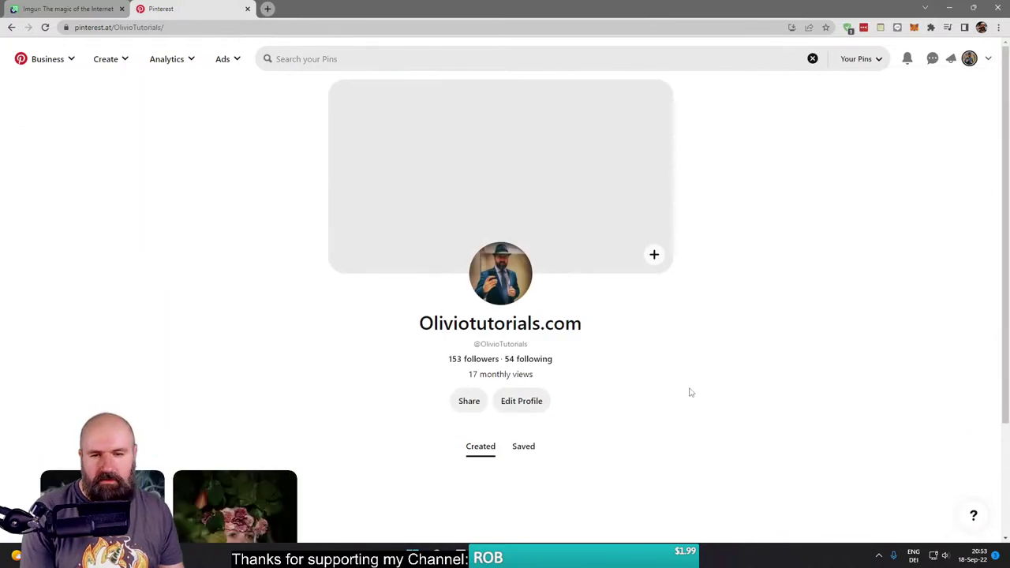
click(519, 451)
scroll(322, 318, down, 5)
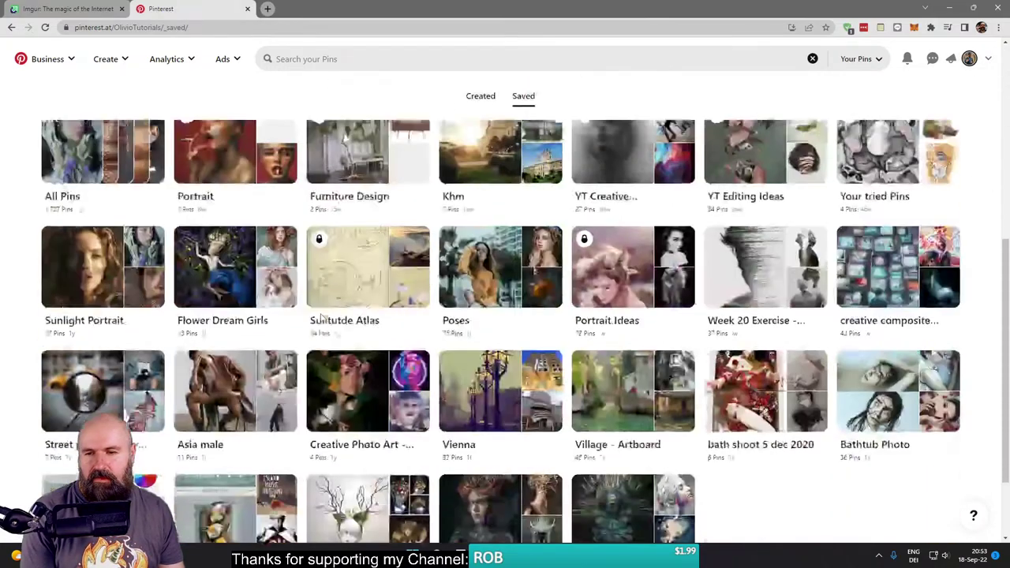
scroll(438, 329, up, 2)
scroll(572, 357, down, 3)
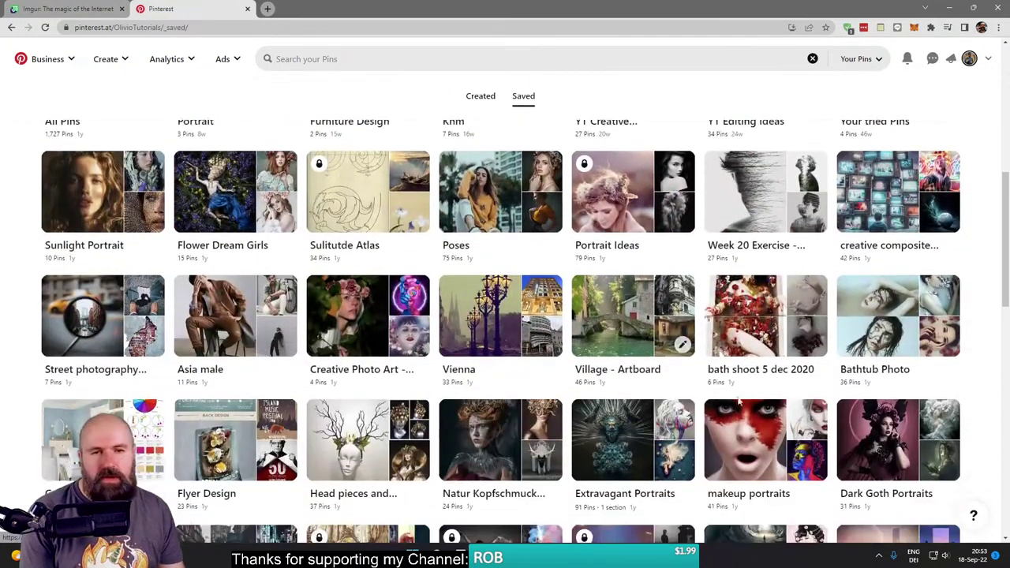
scroll(650, 402, down, 2)
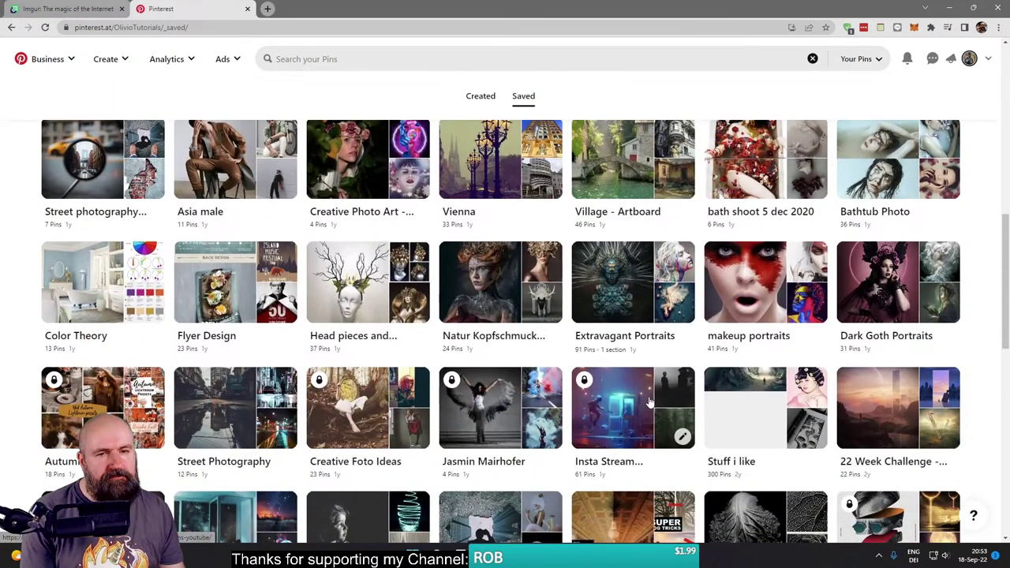
click(633, 337)
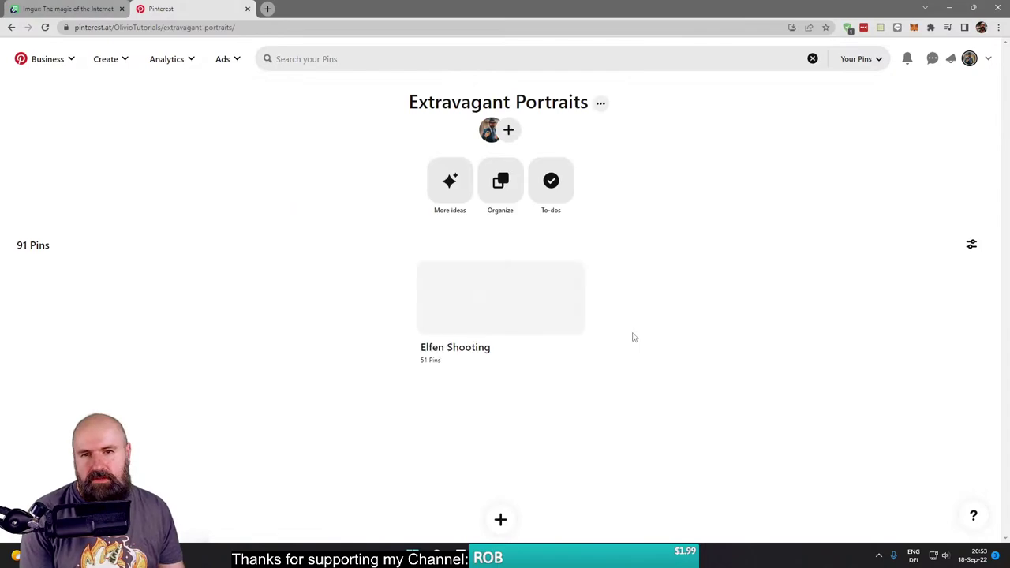
Step: Browse the Extravagant Portraits board, briefly viewing the July 2019 Inspirations pin
scroll(821, 360, down, 4)
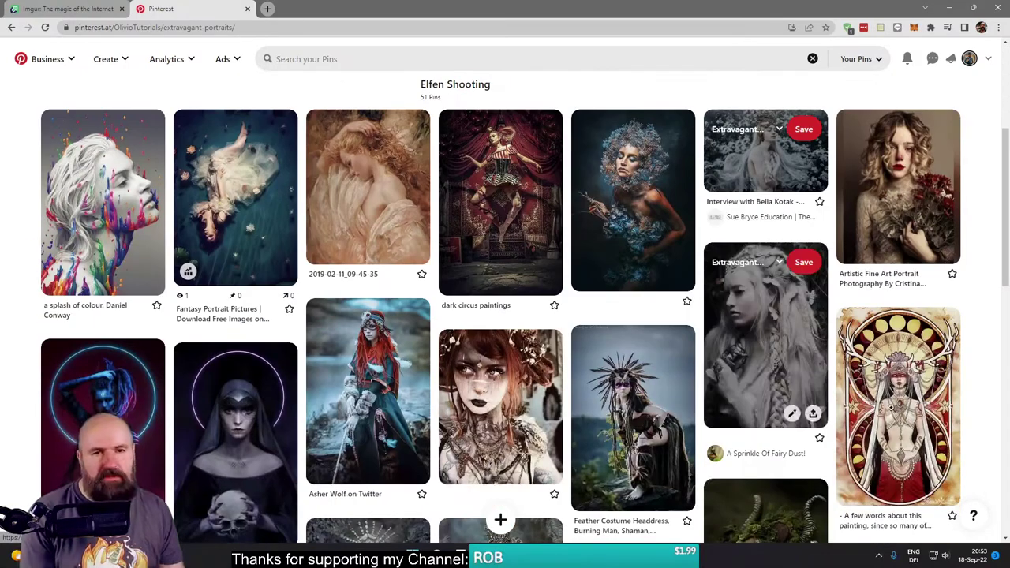
scroll(964, 440, down, 1)
scroll(964, 440, down, 1)
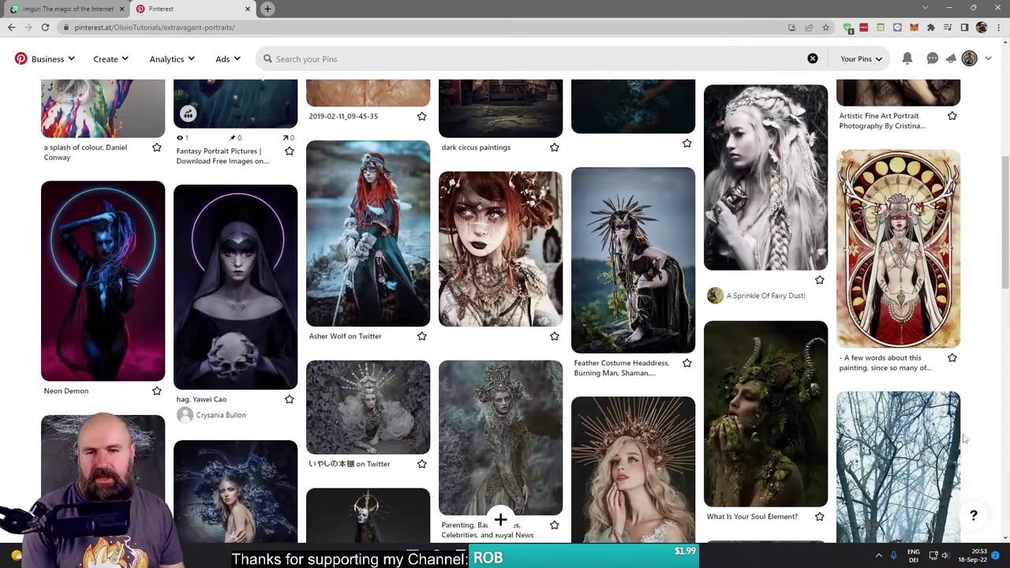
scroll(963, 434, down, 2)
scroll(963, 434, down, 3)
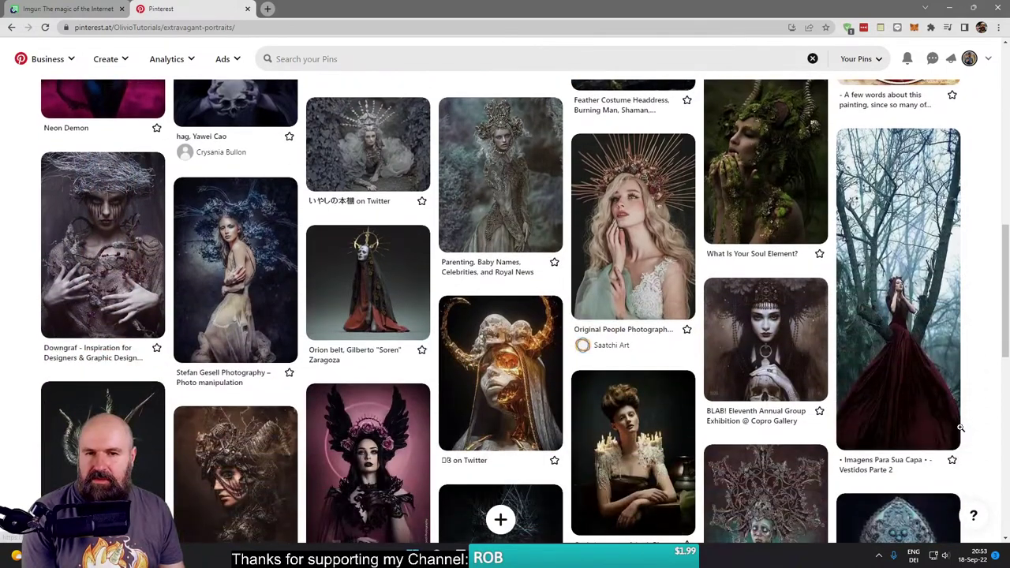
scroll(962, 434, up, 3)
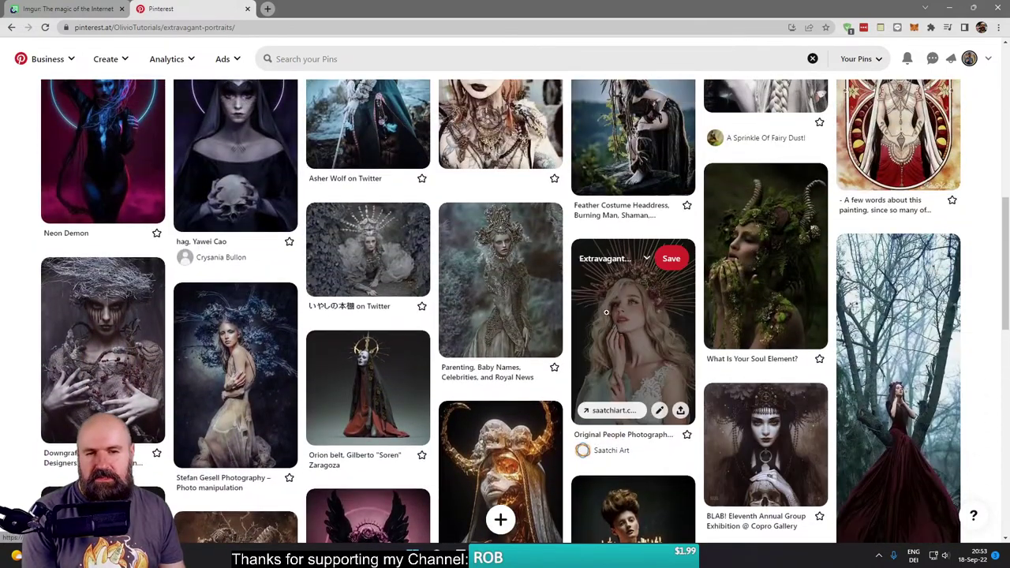
scroll(863, 394, down, 4)
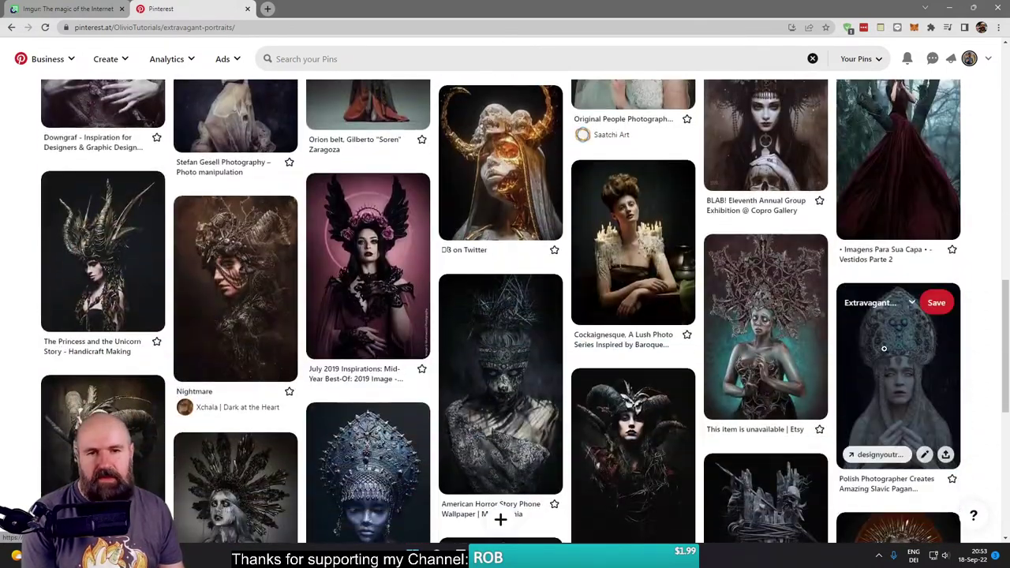
scroll(876, 327, down, 1)
click(421, 221)
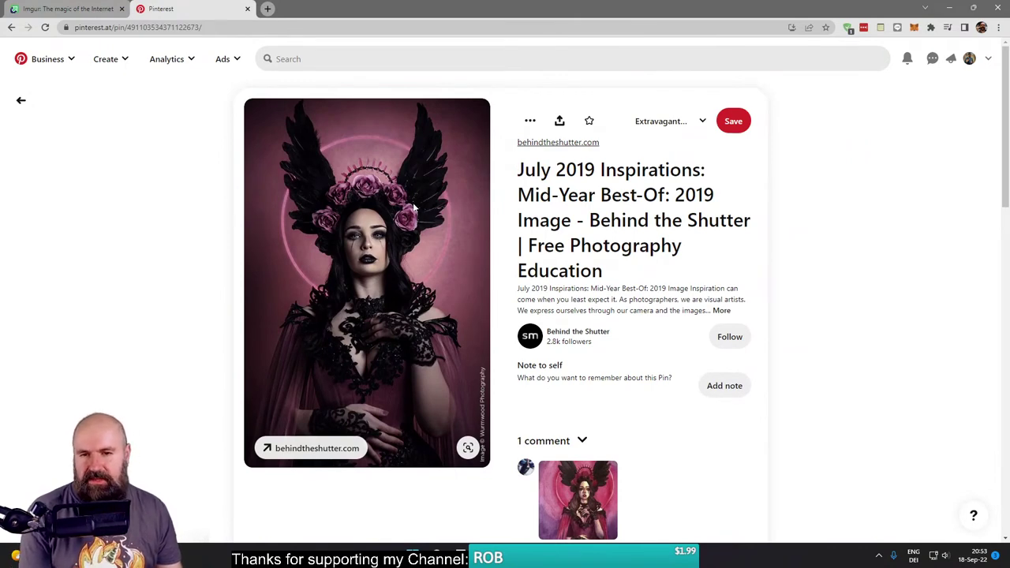
click(21, 104)
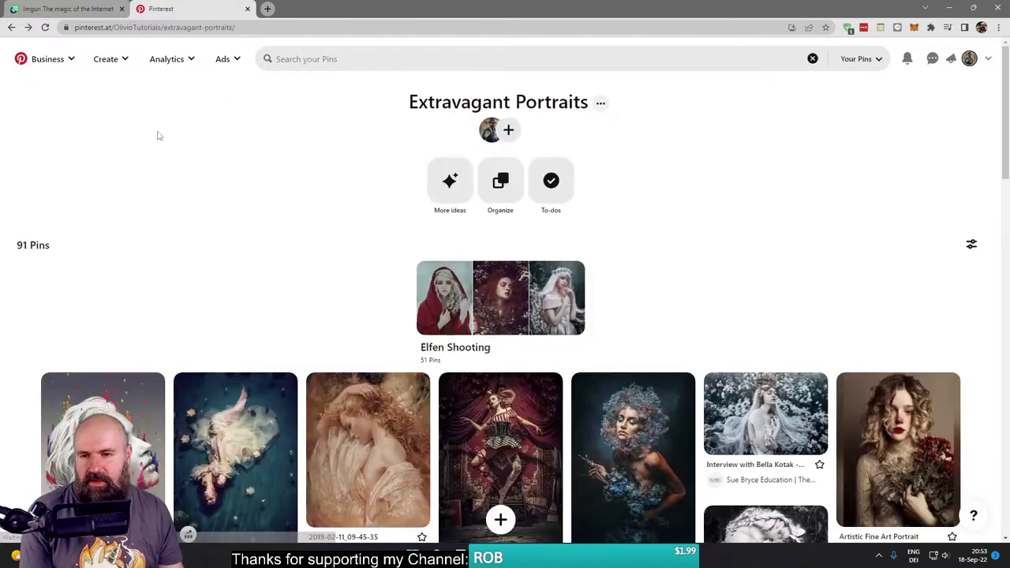
Step: Open the pin of the woman in the pearl headdress
scroll(305, 298, down, 15)
scroll(380, 288, up, 3)
scroll(380, 287, up, 10)
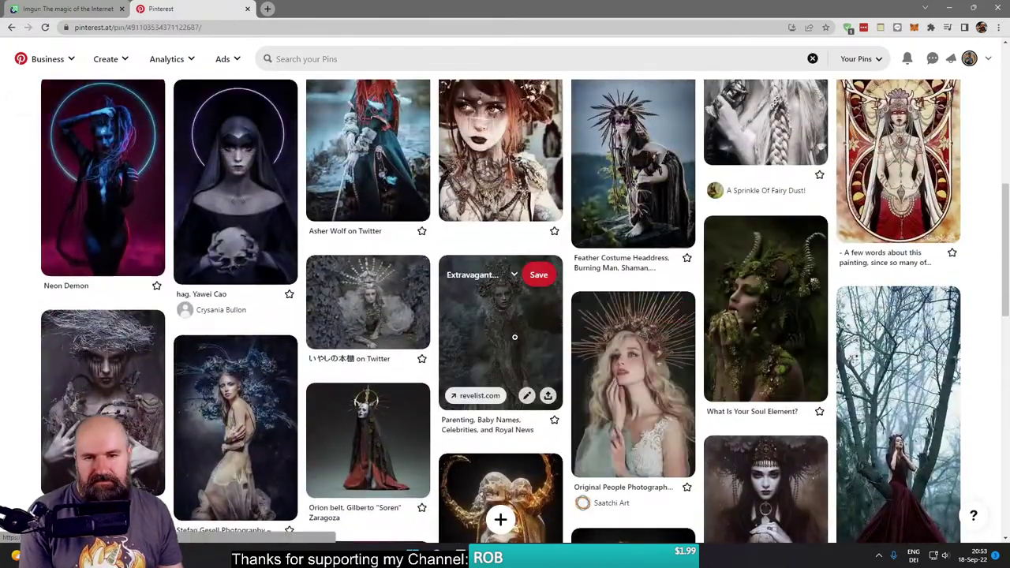
click(514, 334)
Step: View the crowned woman's full-size image in a new tab, then return to Extravagant Portraits
right_click(366, 190)
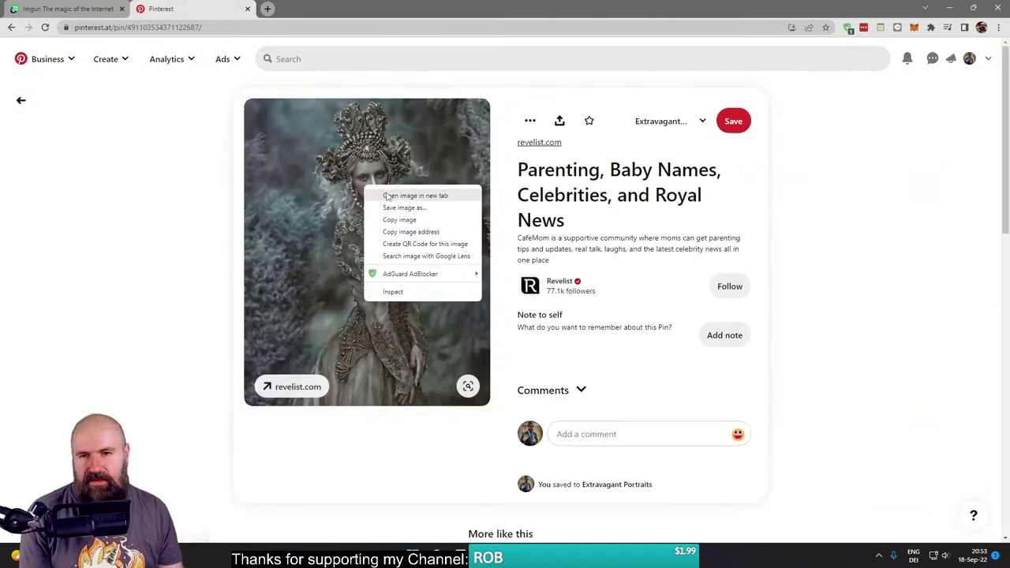
click(391, 197)
key(ctrl+Tab)
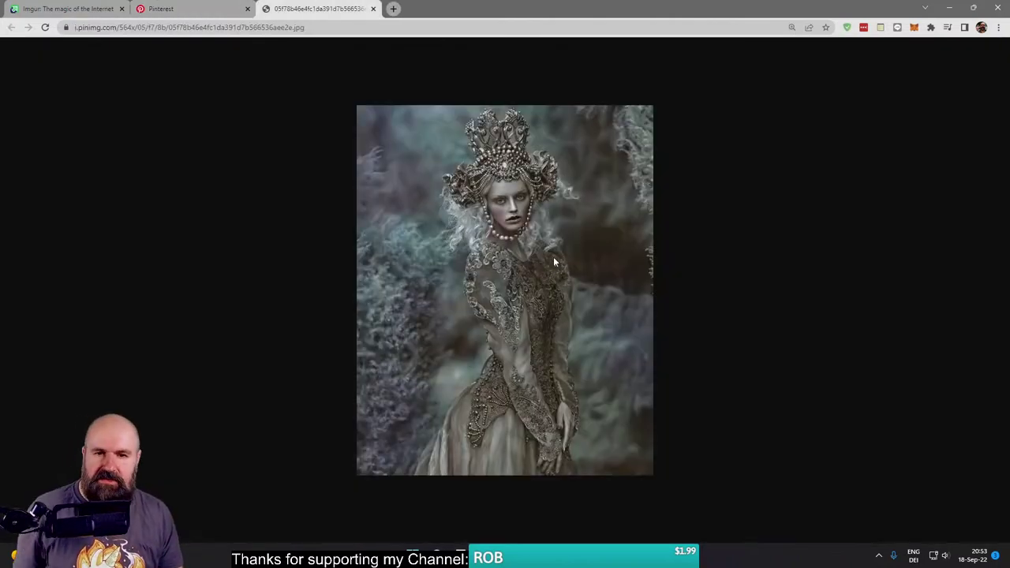
scroll(555, 256, up, 3)
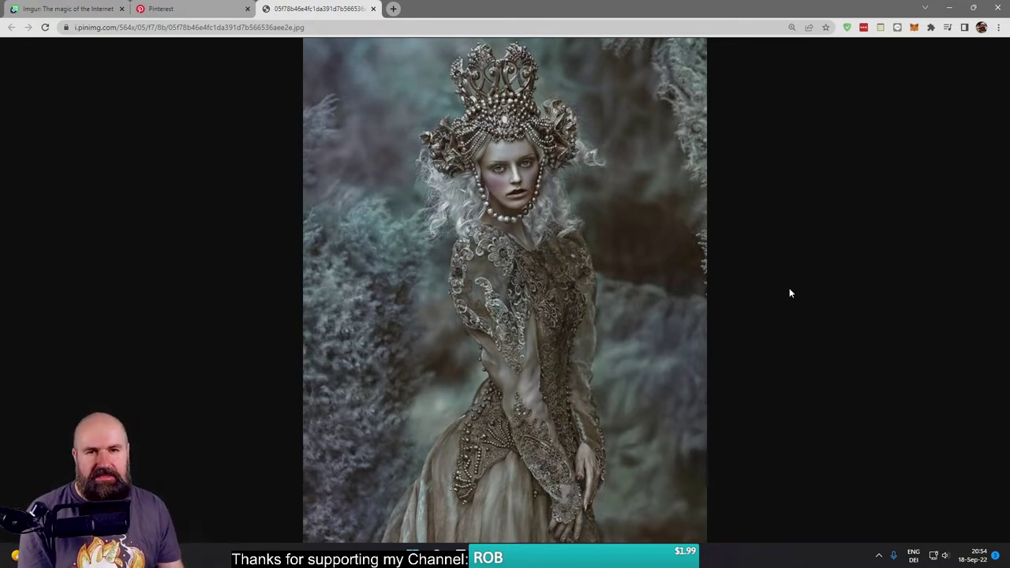
click(374, 9)
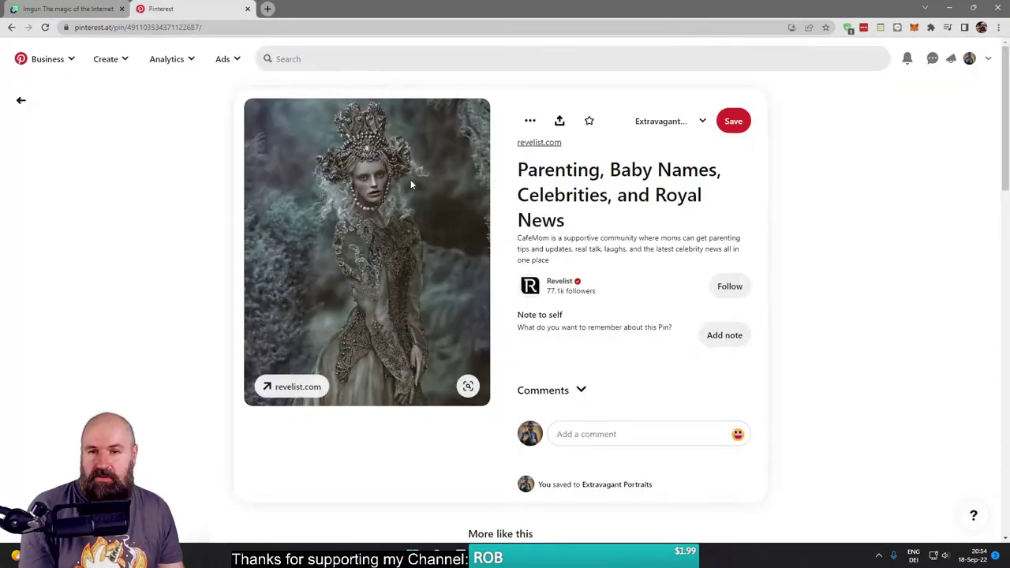
click(21, 100)
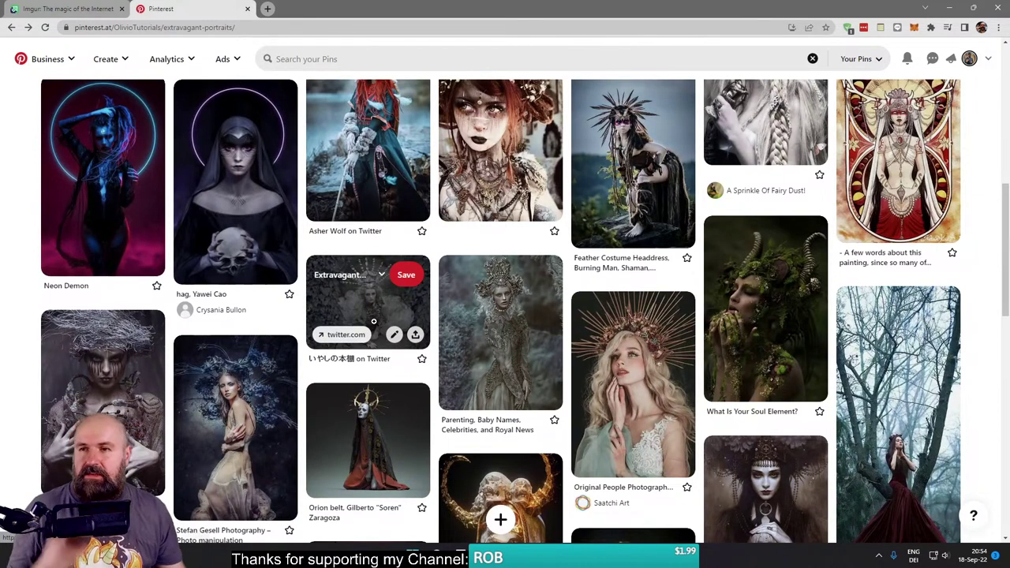
click(28, 9)
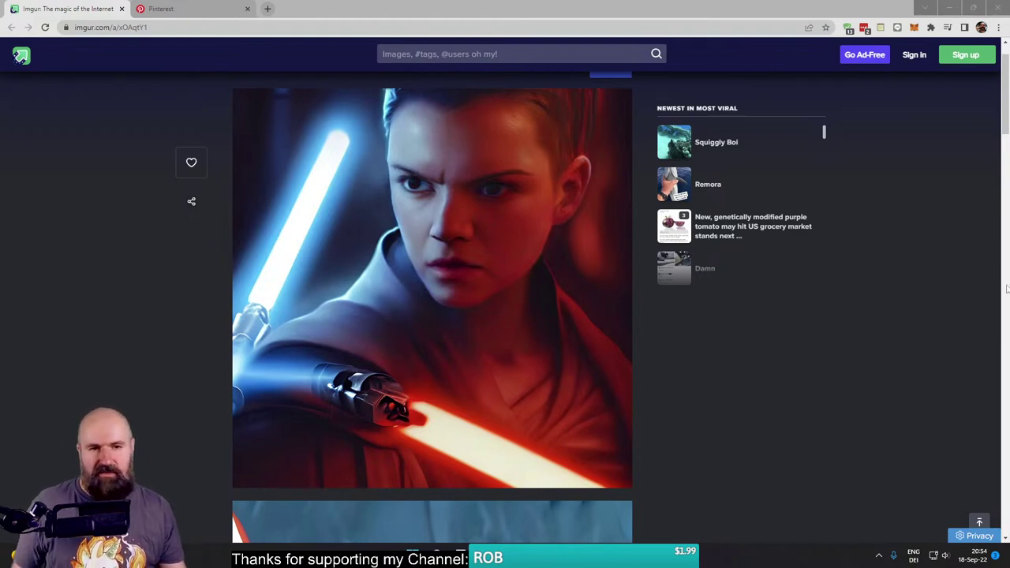
scroll(532, 307, down, 3)
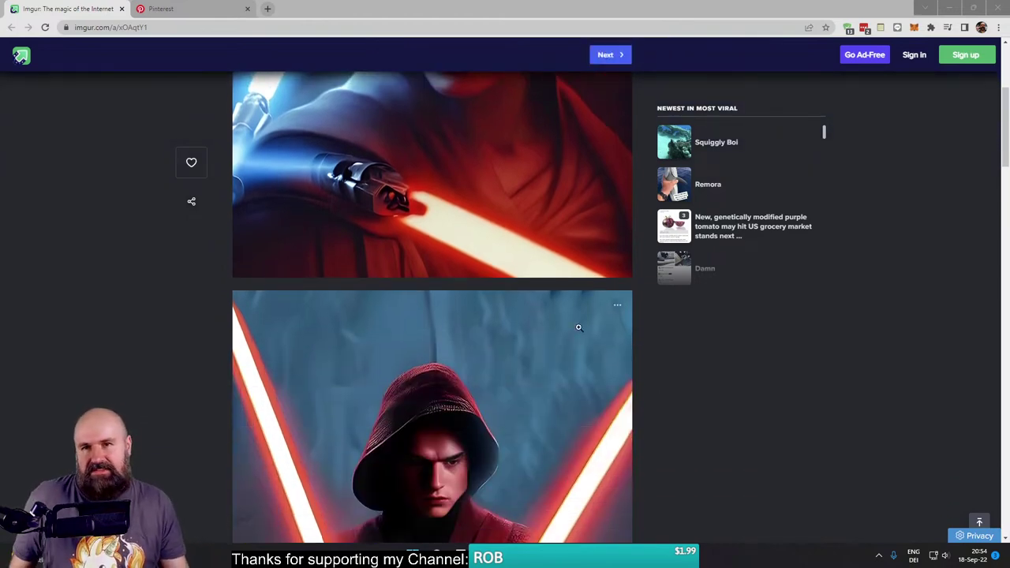
scroll(581, 373, down, 1)
scroll(581, 369, down, 3)
scroll(655, 357, down, 3)
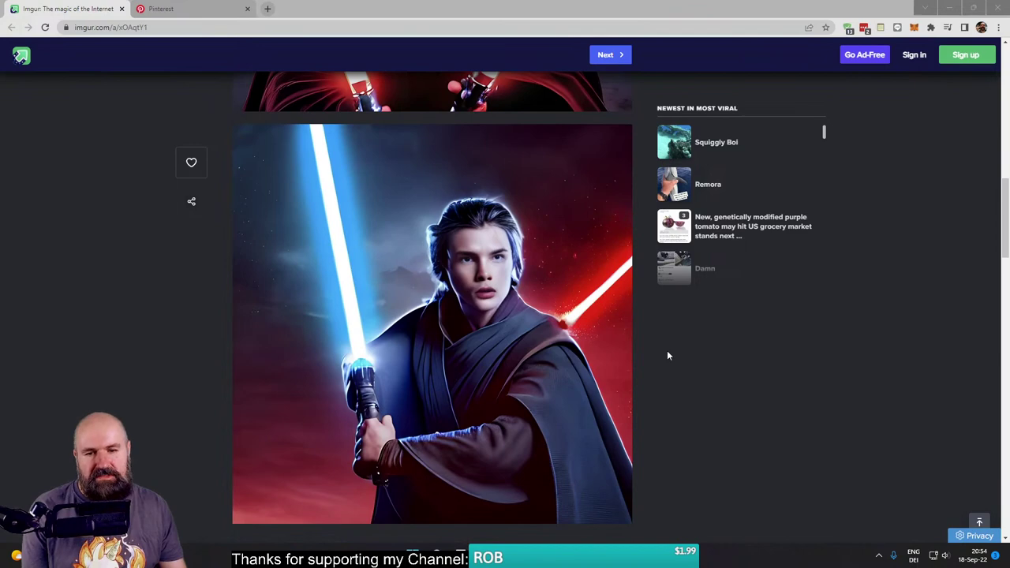
scroll(667, 345, up, 5)
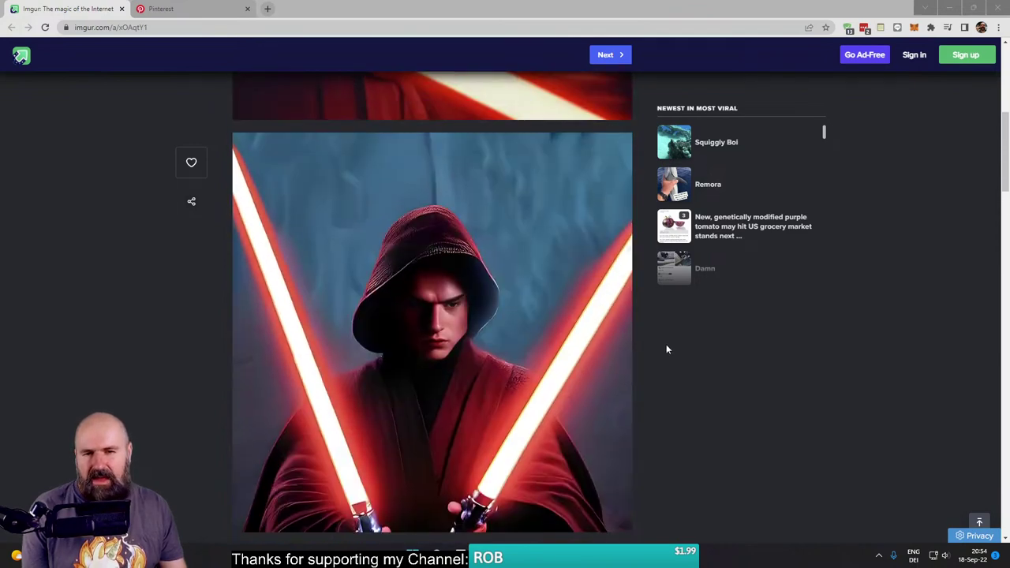
scroll(668, 345, up, 5)
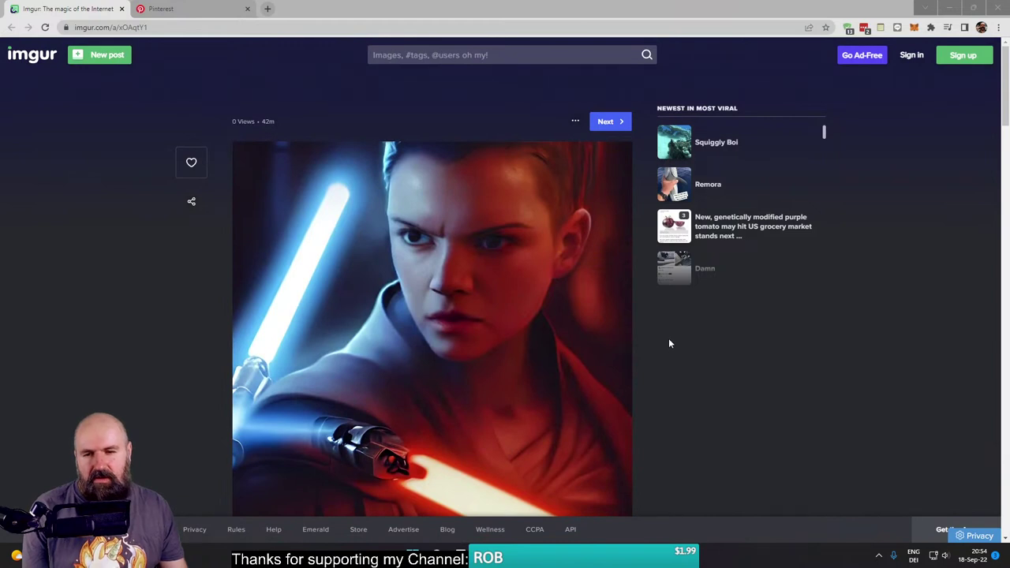
scroll(669, 343, down, 2)
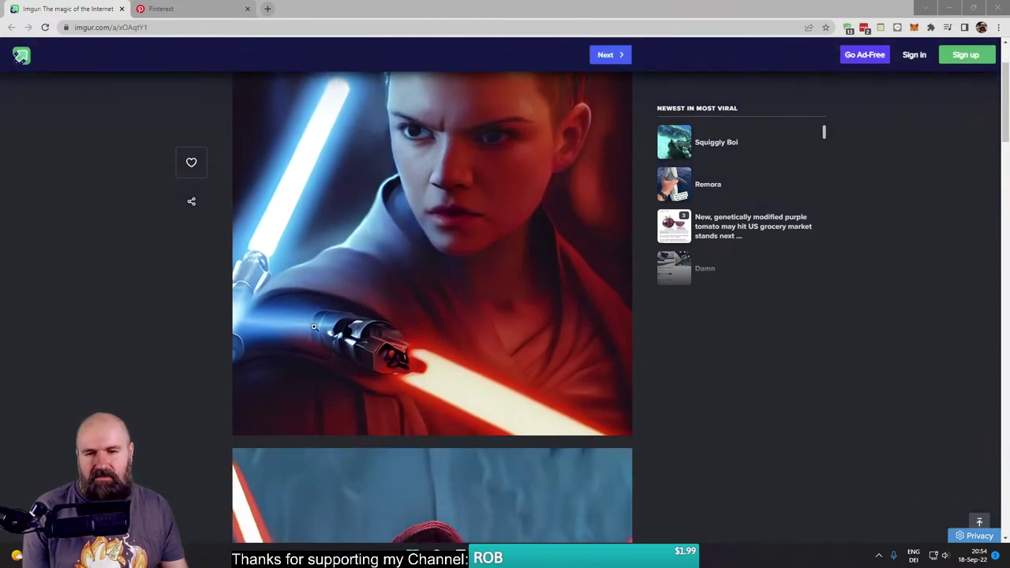
scroll(610, 377, down, 1)
scroll(635, 369, down, 8)
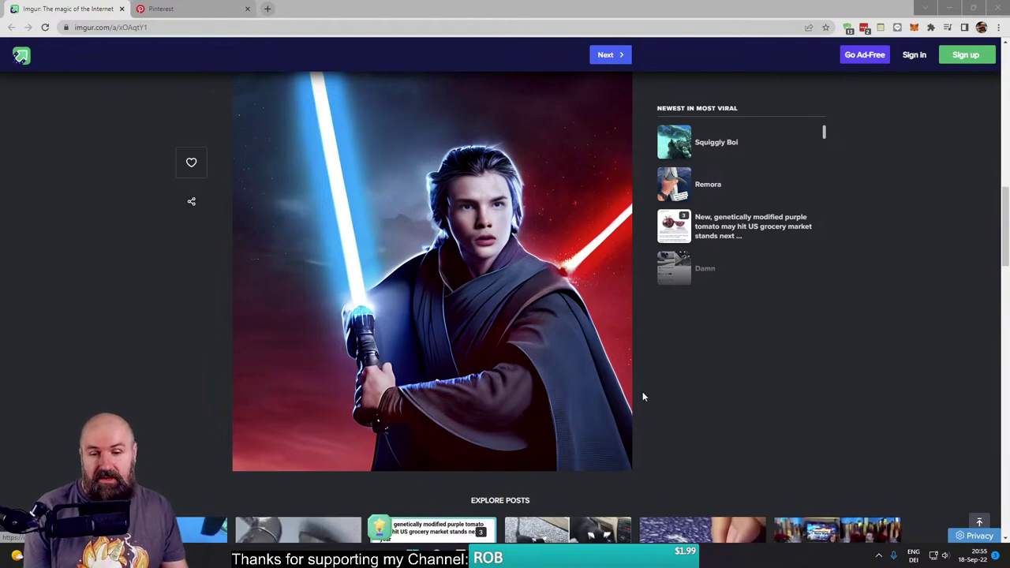
scroll(642, 395, up, 3)
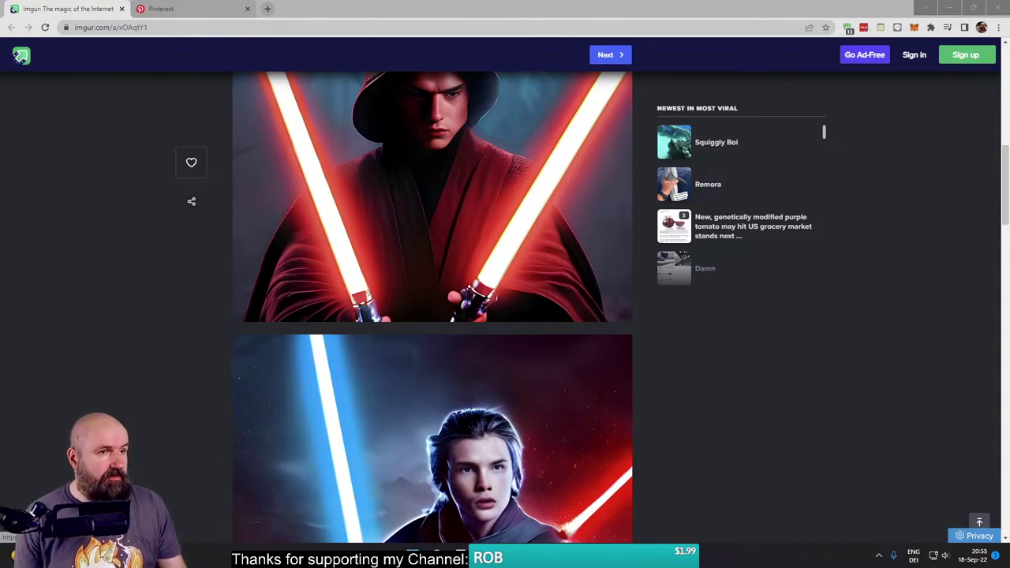
drag(979, 220, 405, 14)
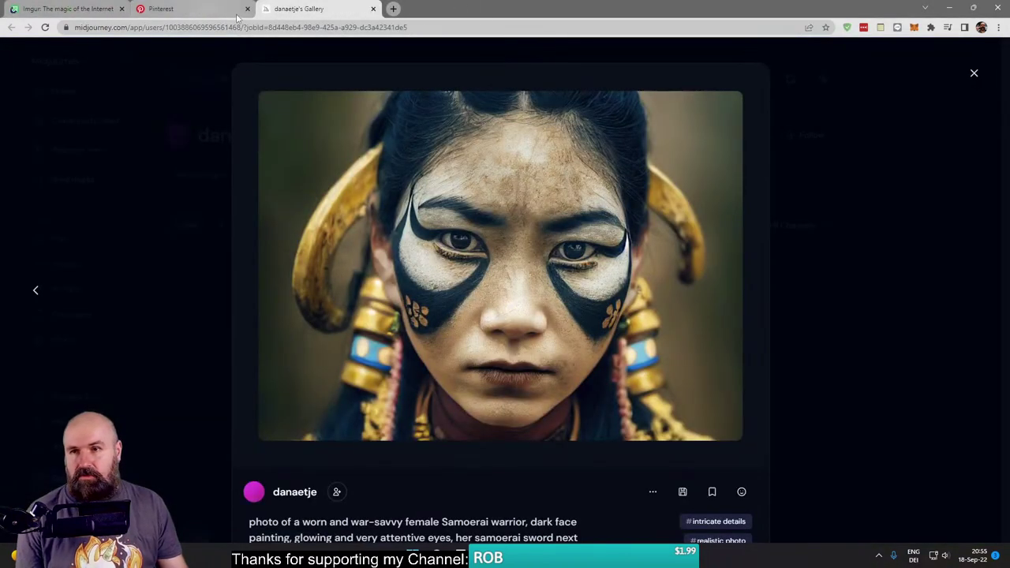
Step: Close the Pinterest and Imgur tabs and copy the Samurai warrior portrait image
middle_click(132, 9)
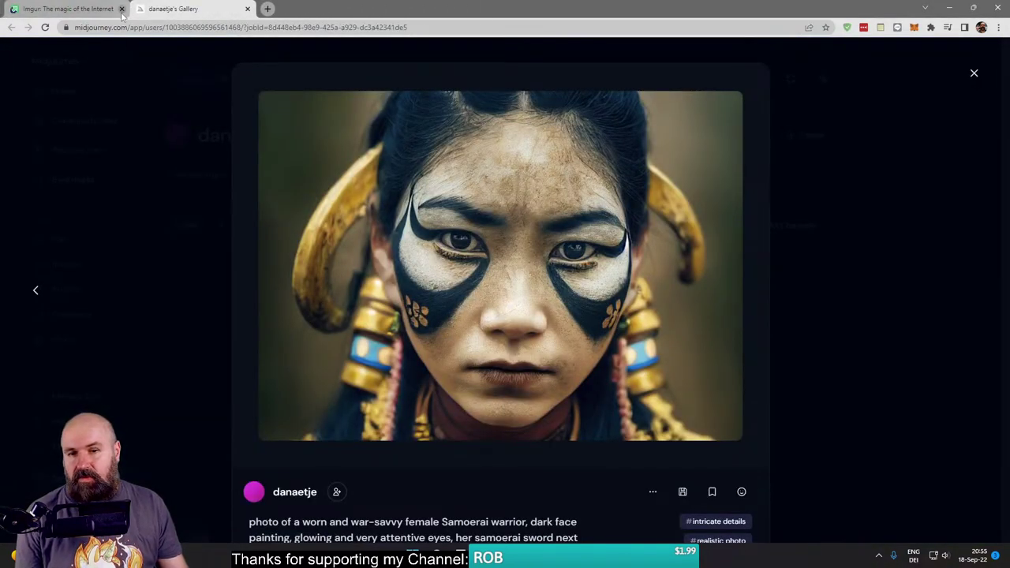
click(121, 9)
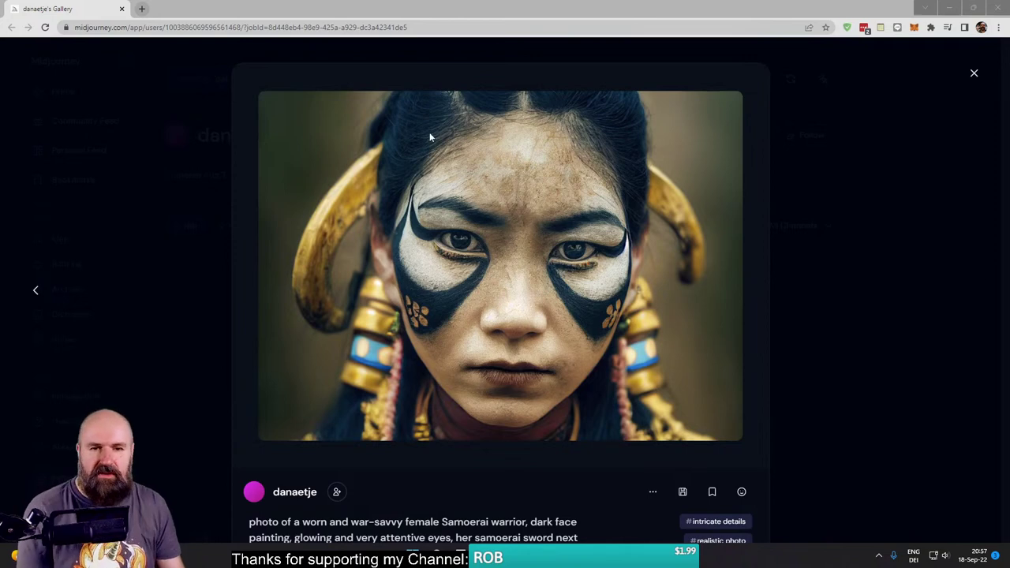
right_click(472, 183)
click(526, 218)
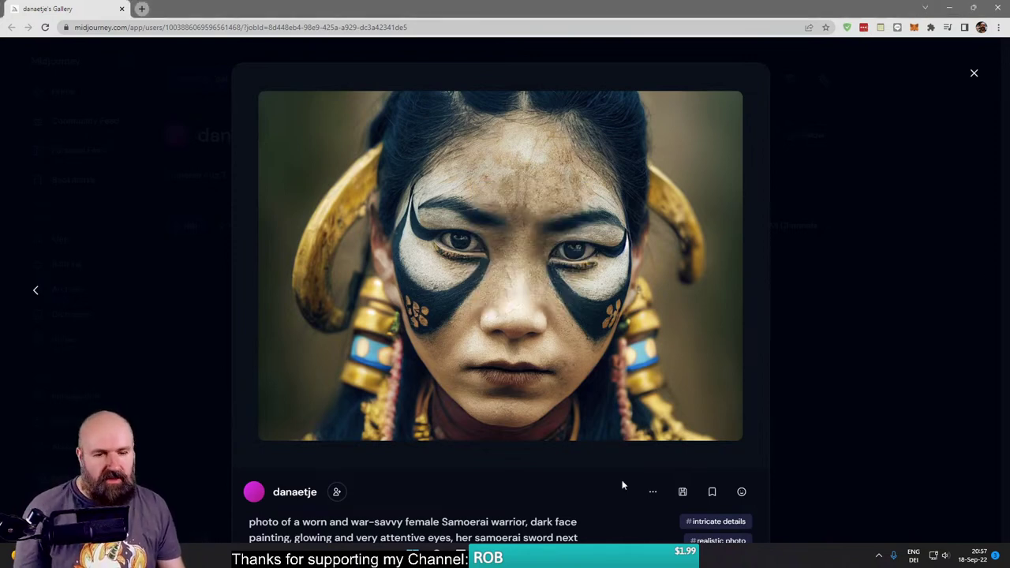
Step: Delete the Yennefer image and paste the warrior portrait, scaled down toward the page's right edge
key(alt+Tab)
click(762, 369)
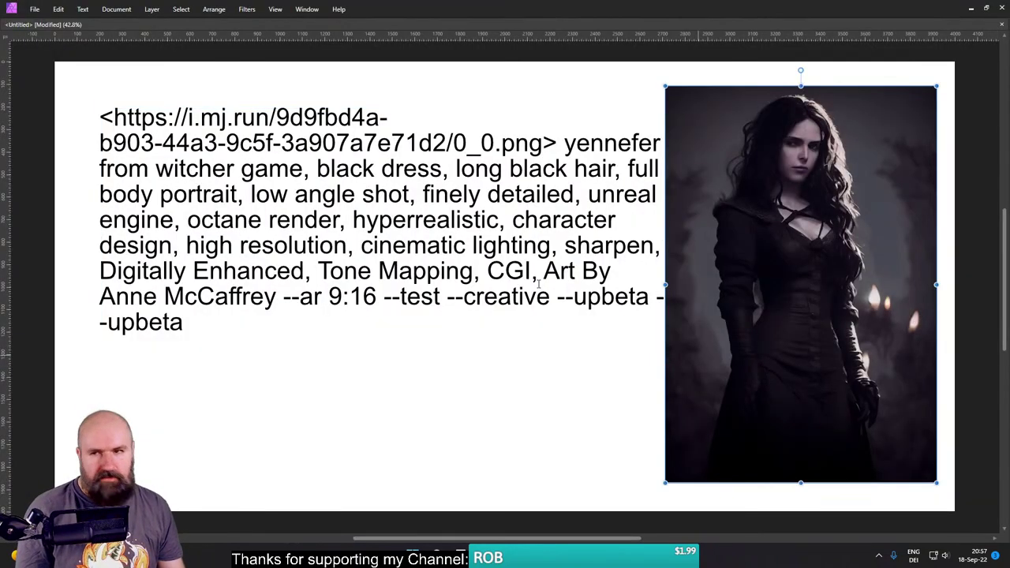
key(Tab)
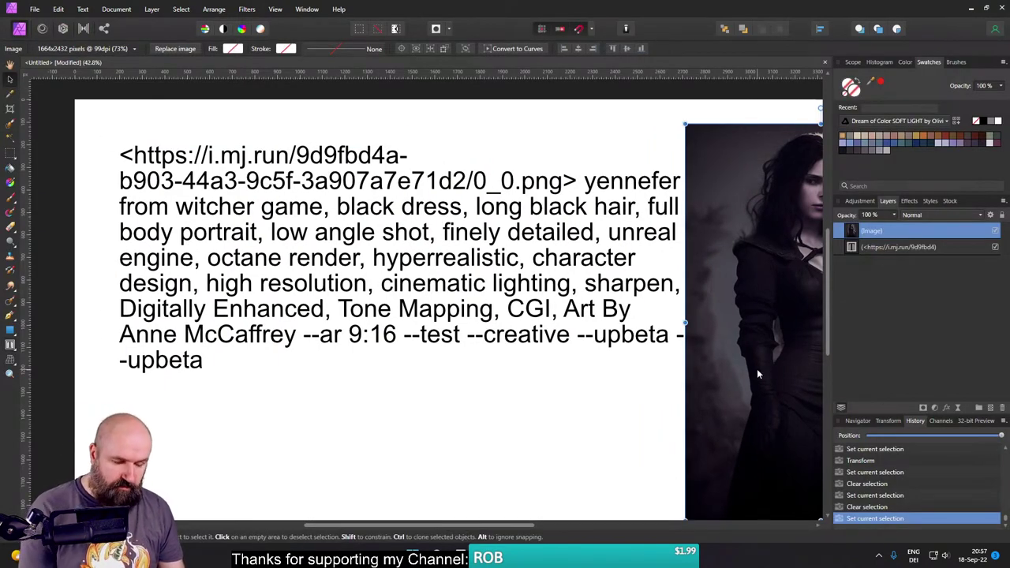
key(Delete)
click(727, 464)
key(ctrl+v)
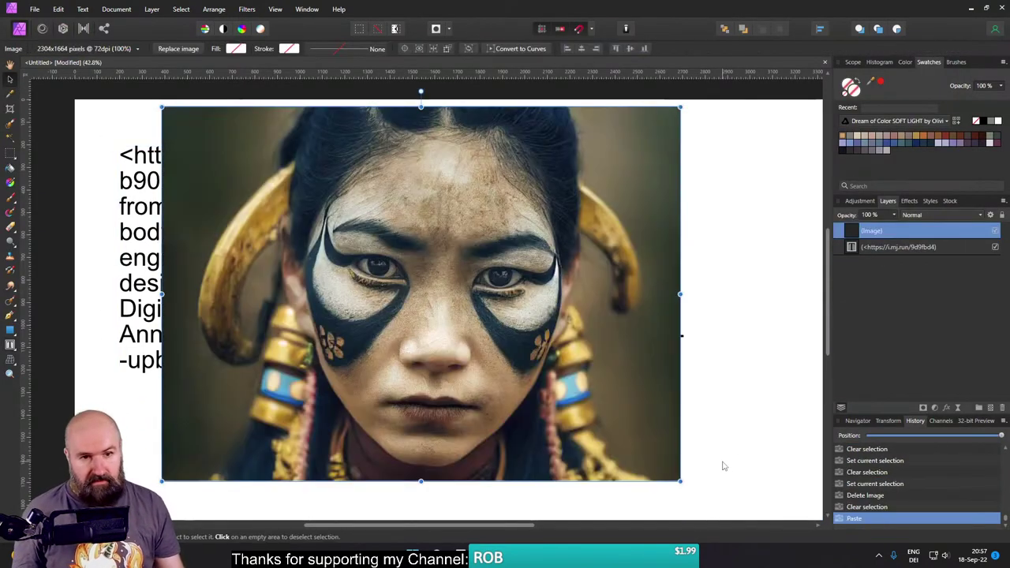
scroll(714, 458, down, 2)
drag(609, 366, 610, 357)
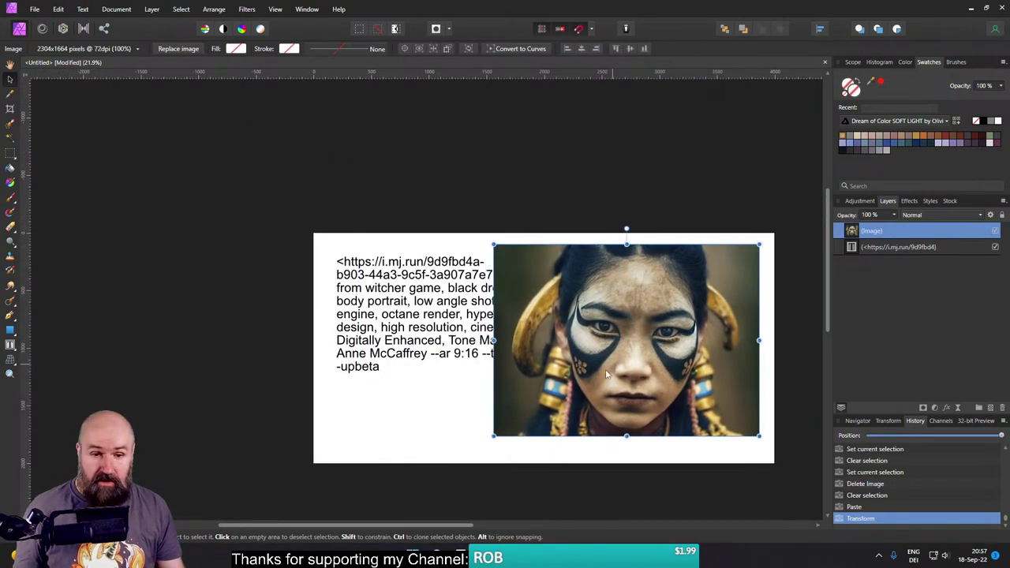
drag(495, 435, 627, 399)
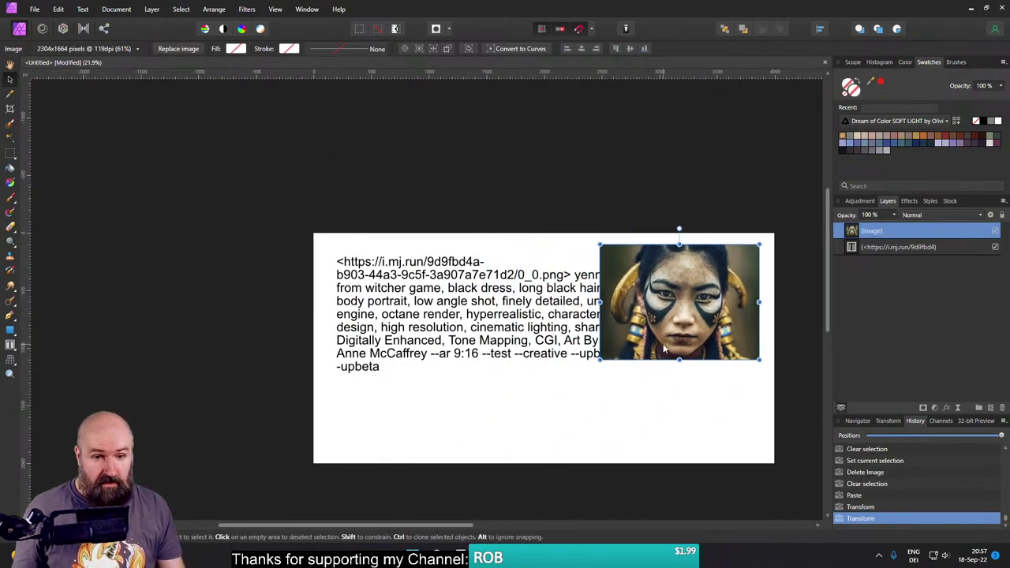
drag(679, 315, 703, 340)
Step: Make the prompt text frame narrower and longer, then snap the portrait beside the text
click(612, 373)
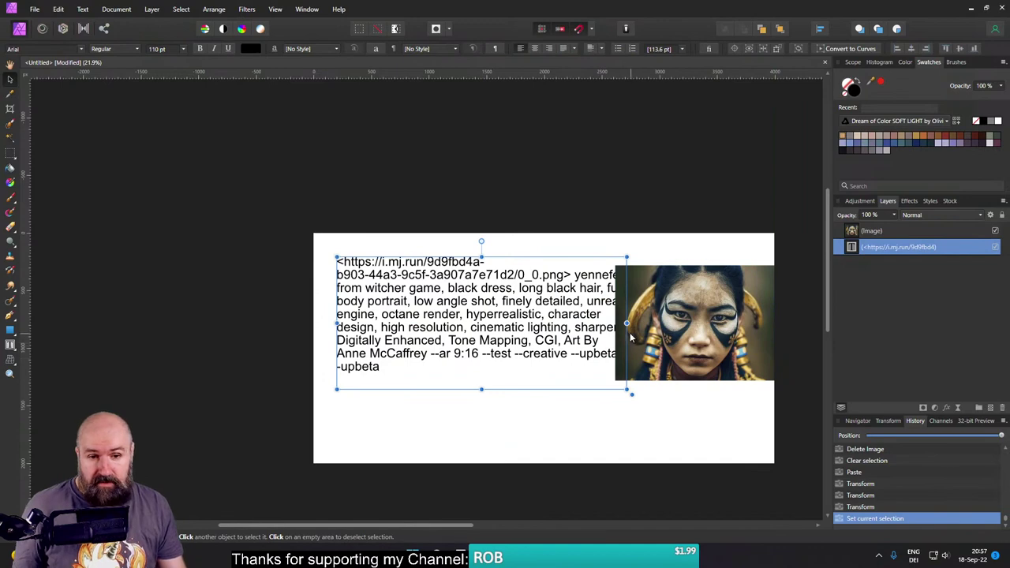
drag(629, 391, 599, 391)
drag(465, 387, 466, 430)
click(695, 330)
drag(696, 330, 676, 341)
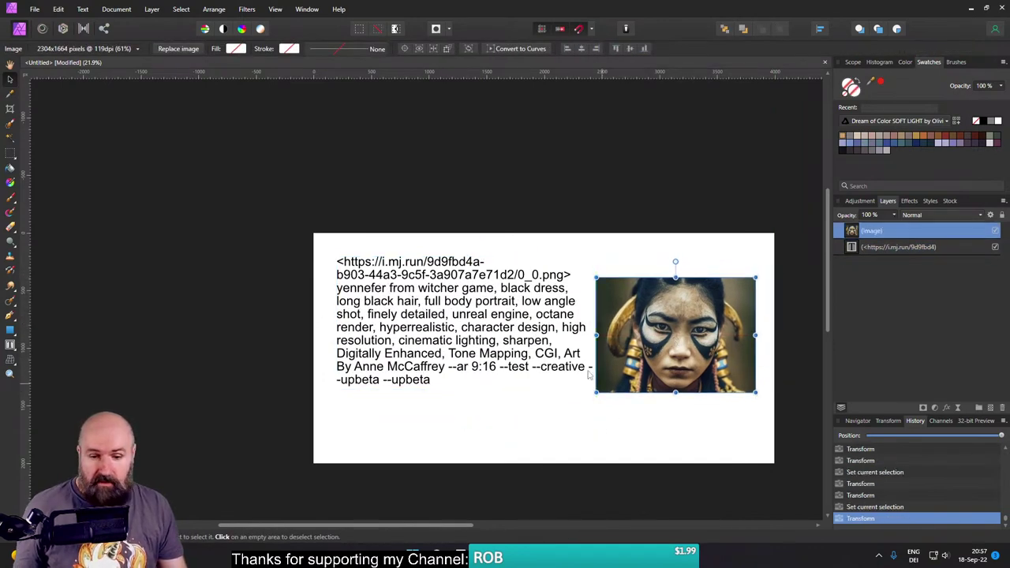
scroll(675, 341, up, 3)
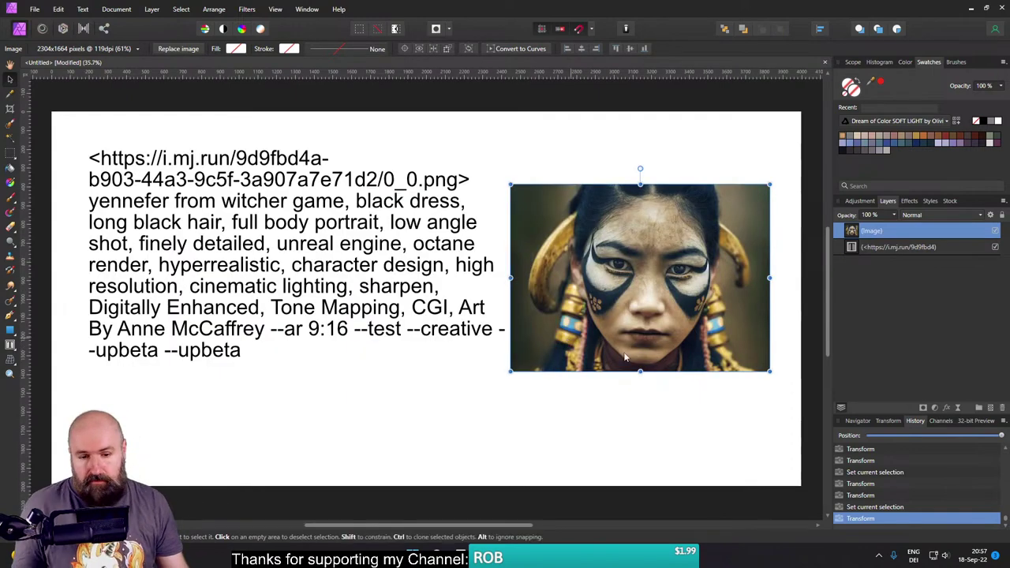
Step: Copy the warrior image's full prompt command from the Midjourney gallery page
mouse_move(505, 559)
click(661, 515)
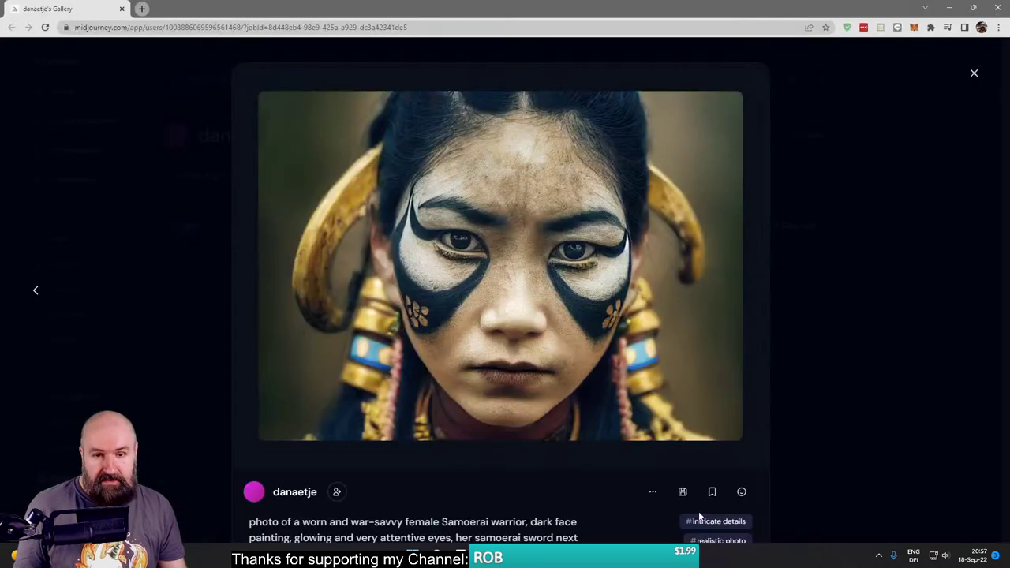
click(653, 492)
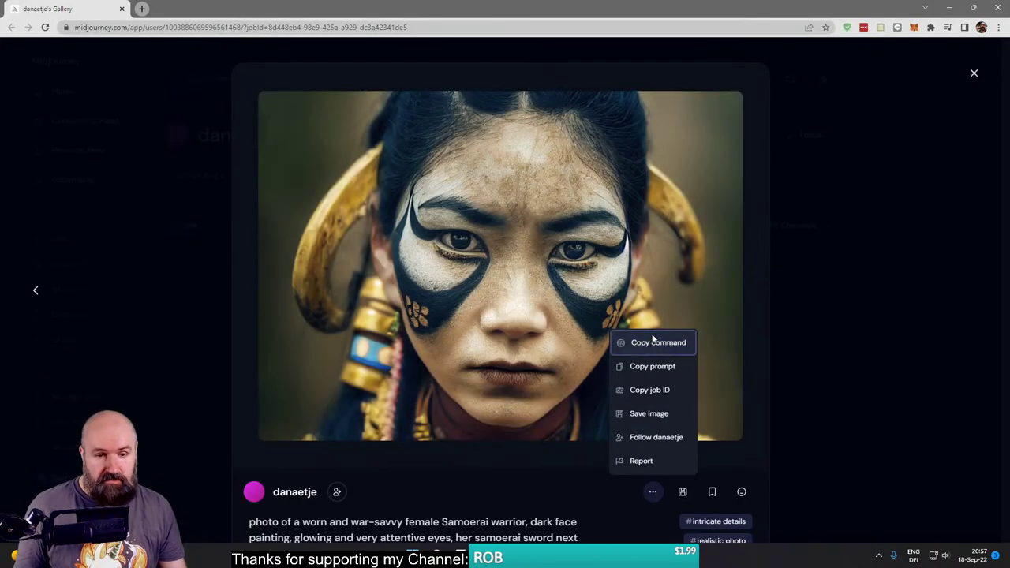
click(658, 343)
Step: Shift the text frame slightly left and replace its Yennefer text with the pasted Samoerai warrior prompt
mouse_move(575, 559)
click(575, 498)
click(346, 369)
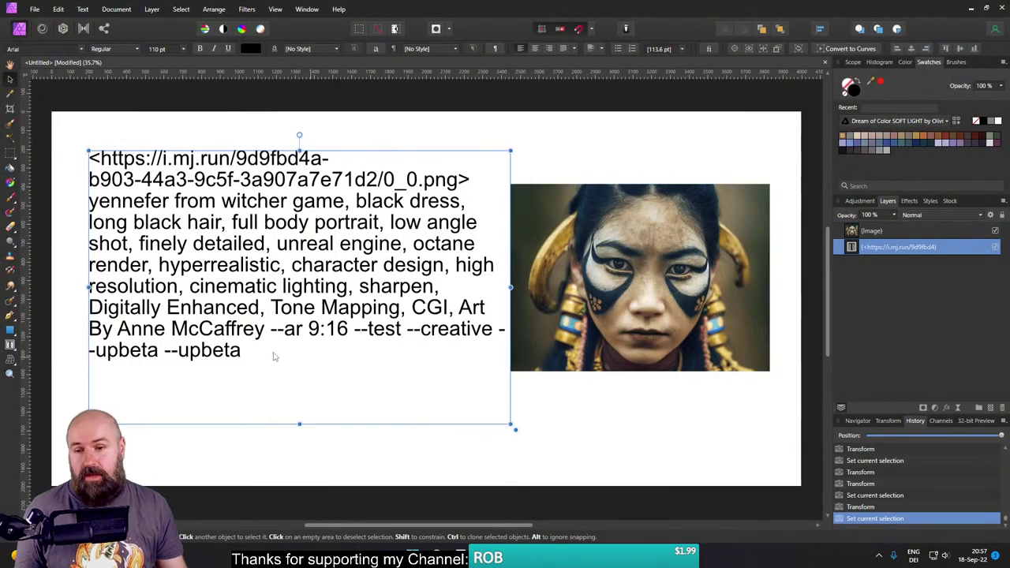
drag(276, 357, 263, 358)
triple_click(255, 354)
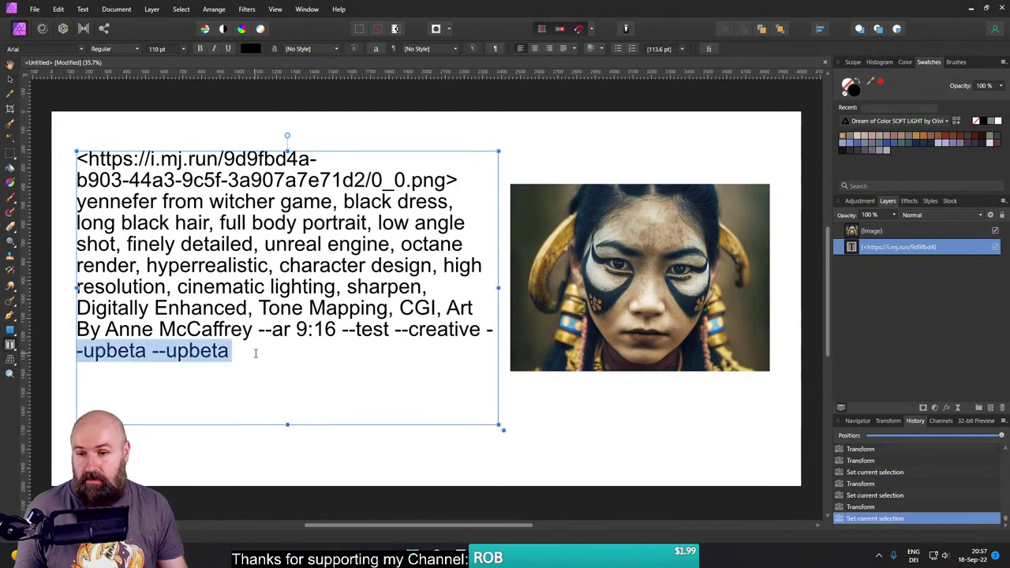
key(ctrl+a)
key(ctrl+v)
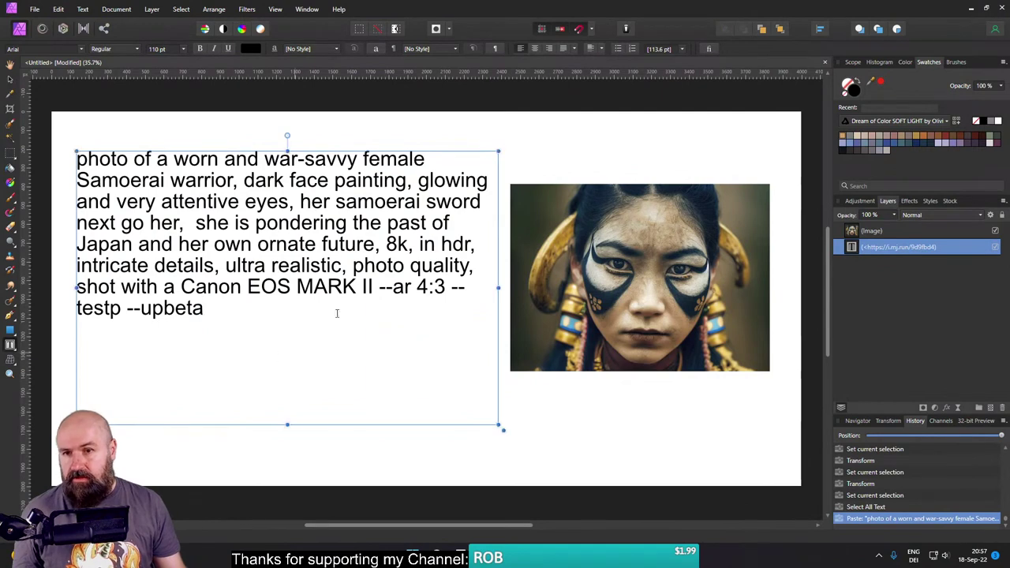
click(10, 80)
click(168, 137)
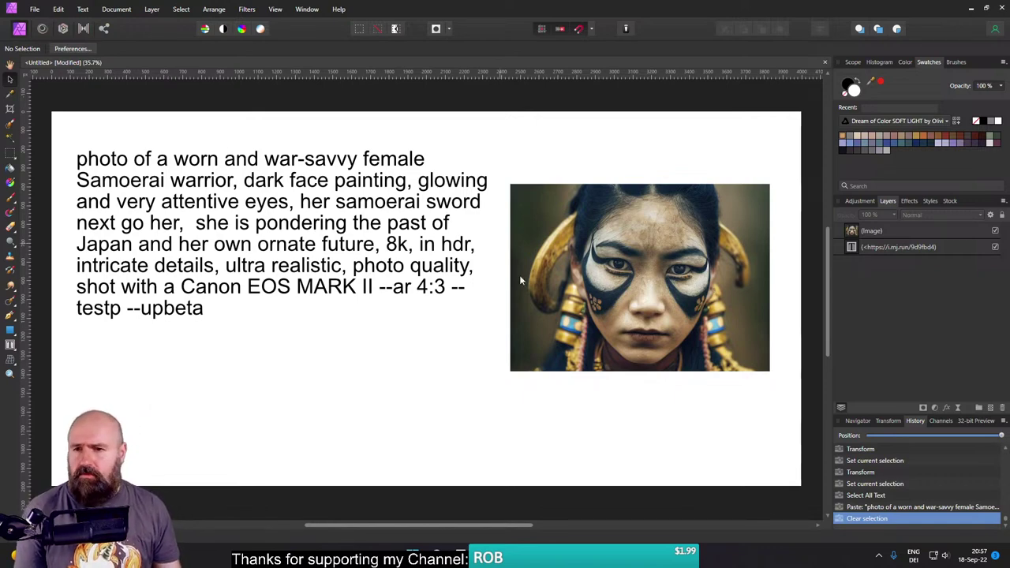
Step: With panels hidden and the page zoomed to fit, enlarge the portrait and align it with the text top
drag(617, 246, 631, 213)
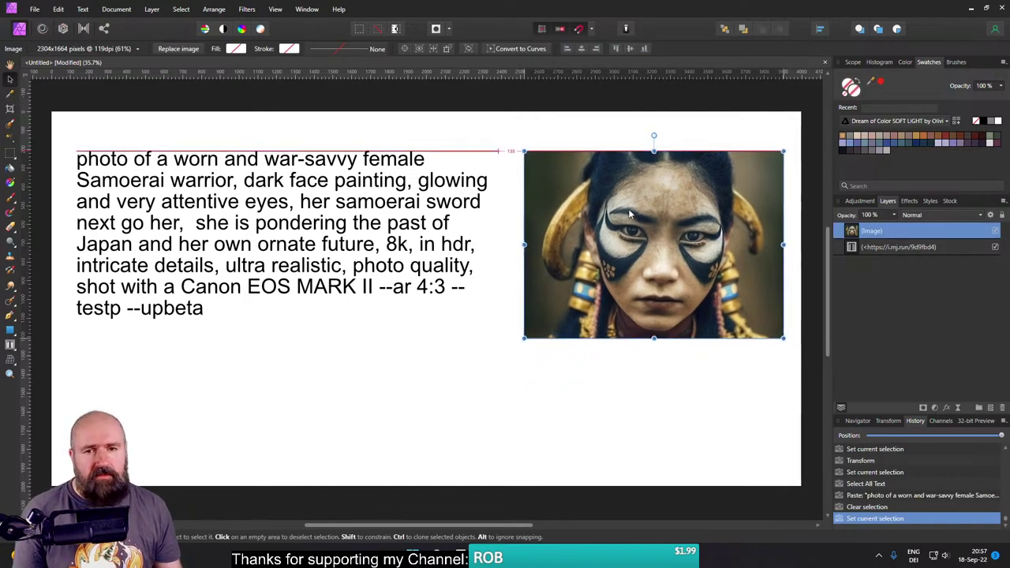
key(Tab)
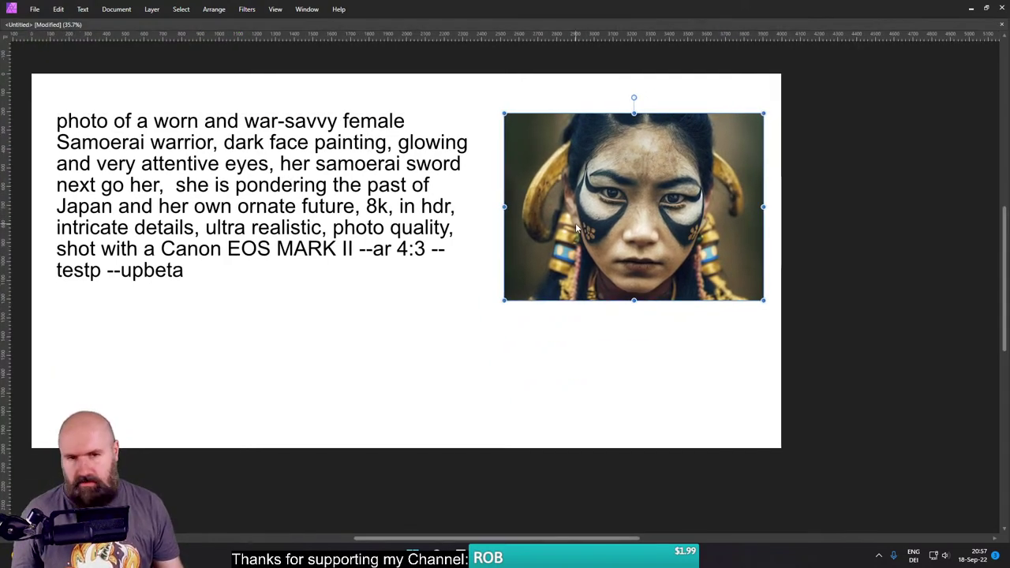
key(ctrl+0)
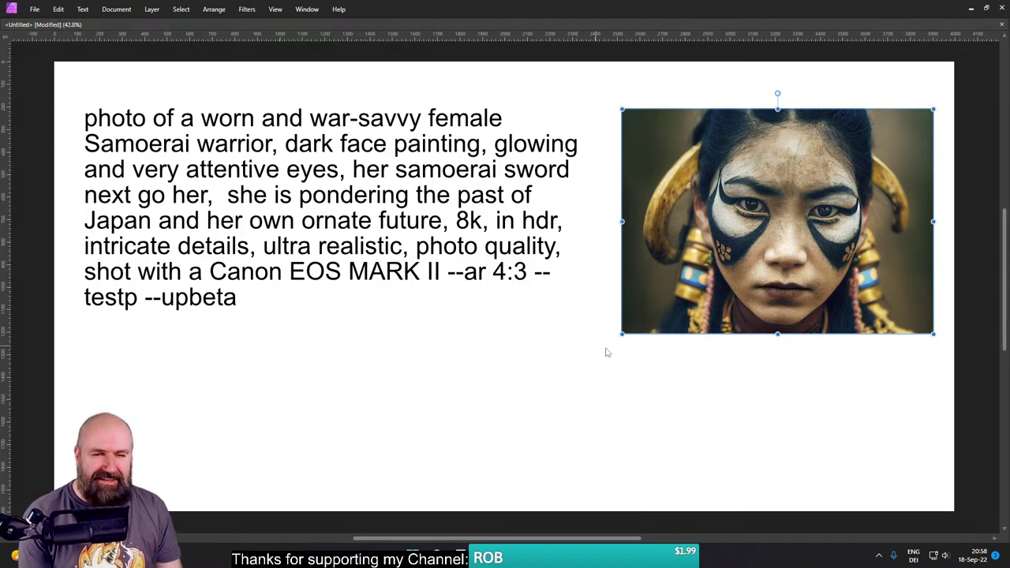
drag(622, 334, 600, 379)
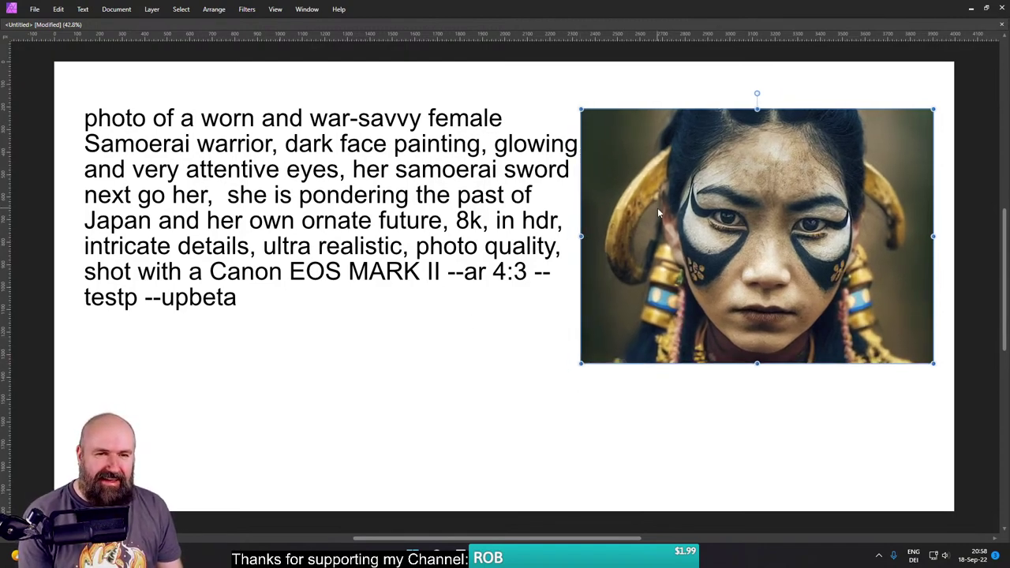
drag(658, 208, 672, 189)
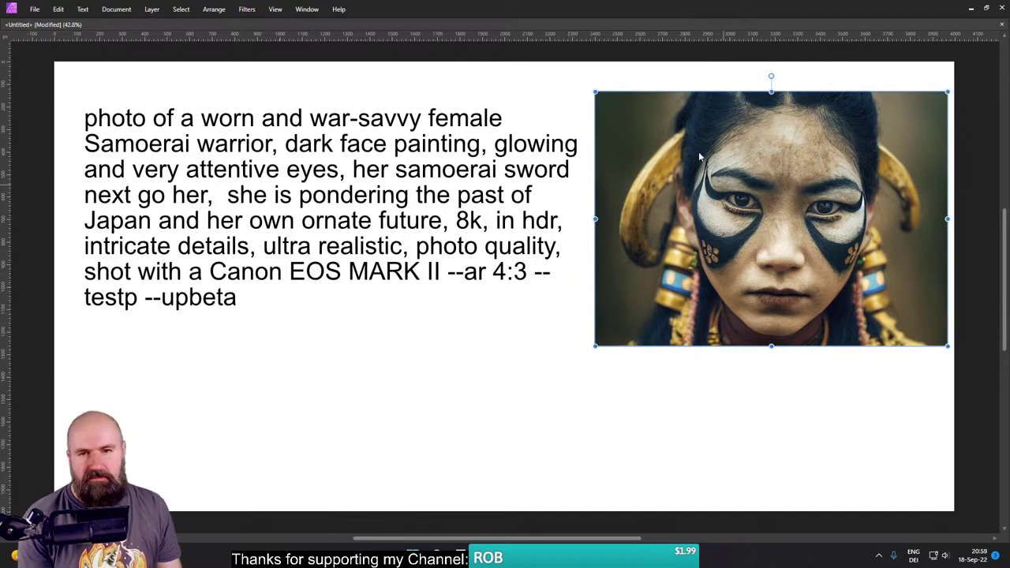
Step: Highlight the word 'samoerai' in the warrior prompt text
click(448, 172)
triple_click(450, 172)
click(455, 172)
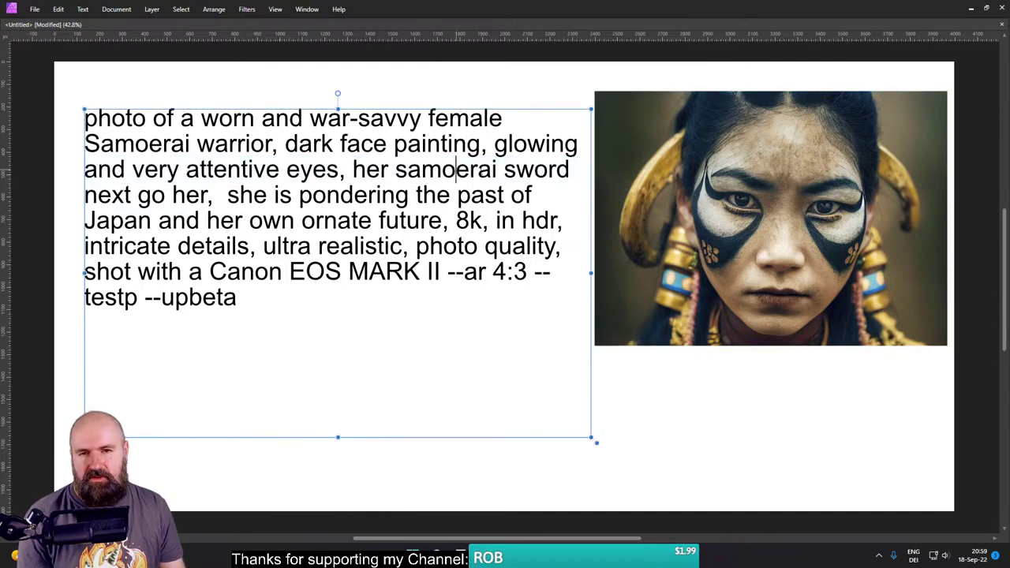
drag(497, 171, 400, 171)
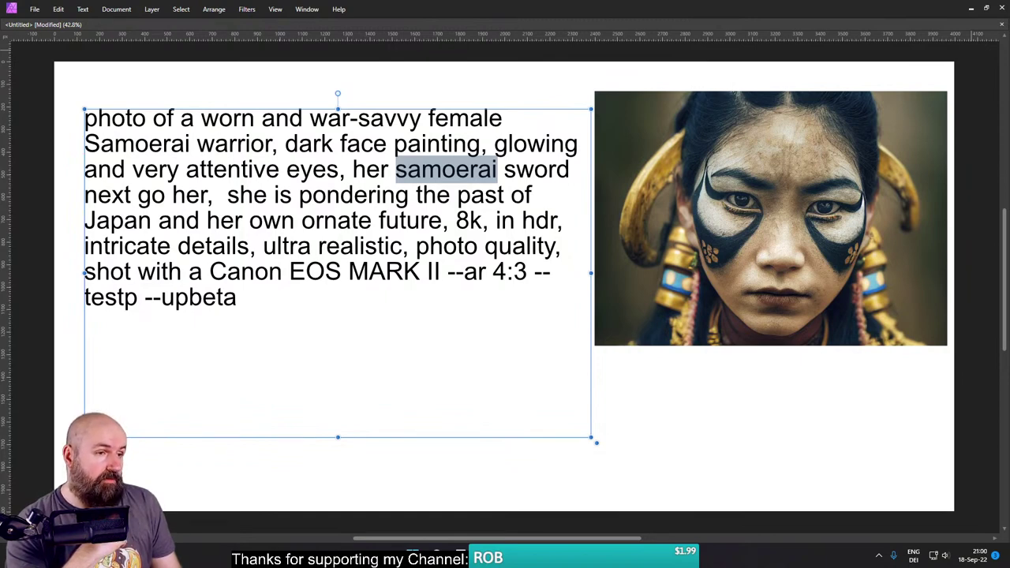
Step: On the Dutch Wikipedia Samoerai article, highlight the heading and the word 'samurai' to compare spellings
key(alt+Tab)
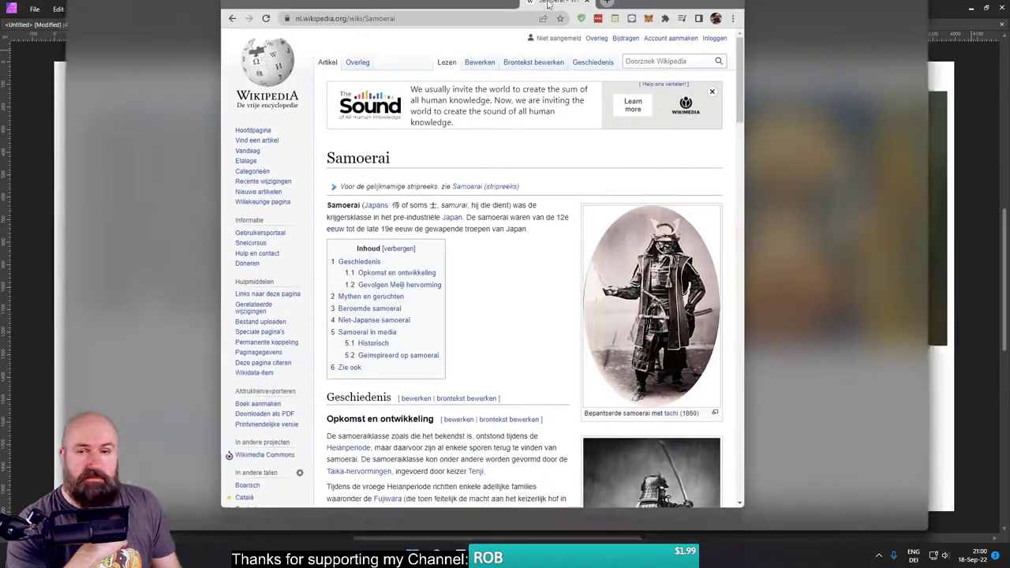
drag(115, 172, 184, 169)
click(184, 169)
double_click(116, 169)
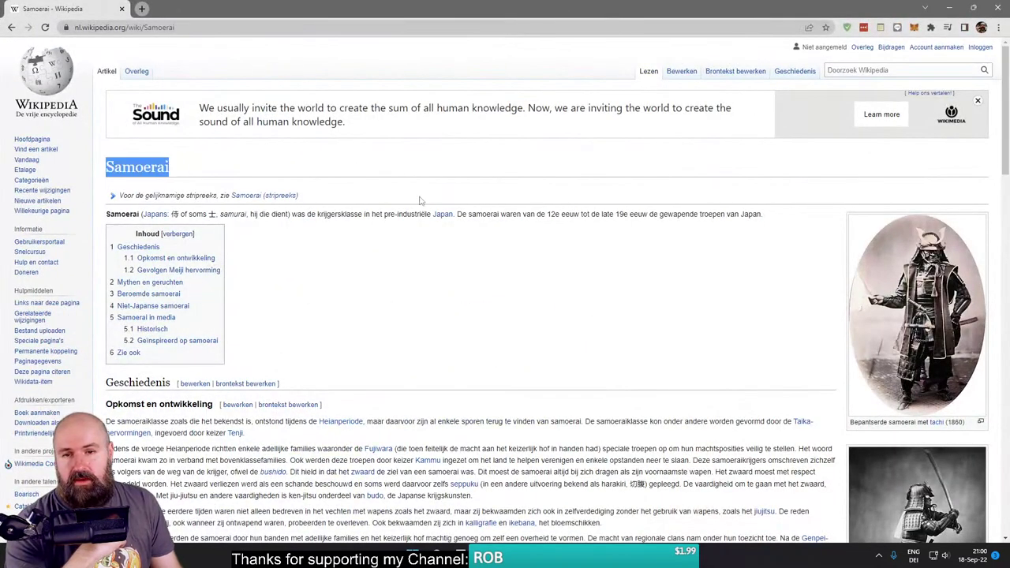
double_click(238, 214)
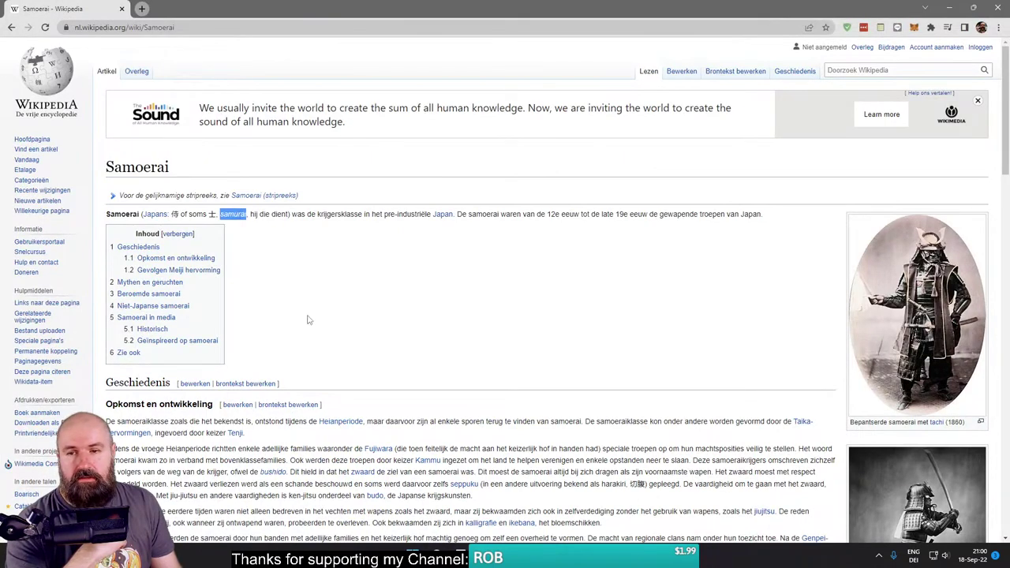
click(295, 240)
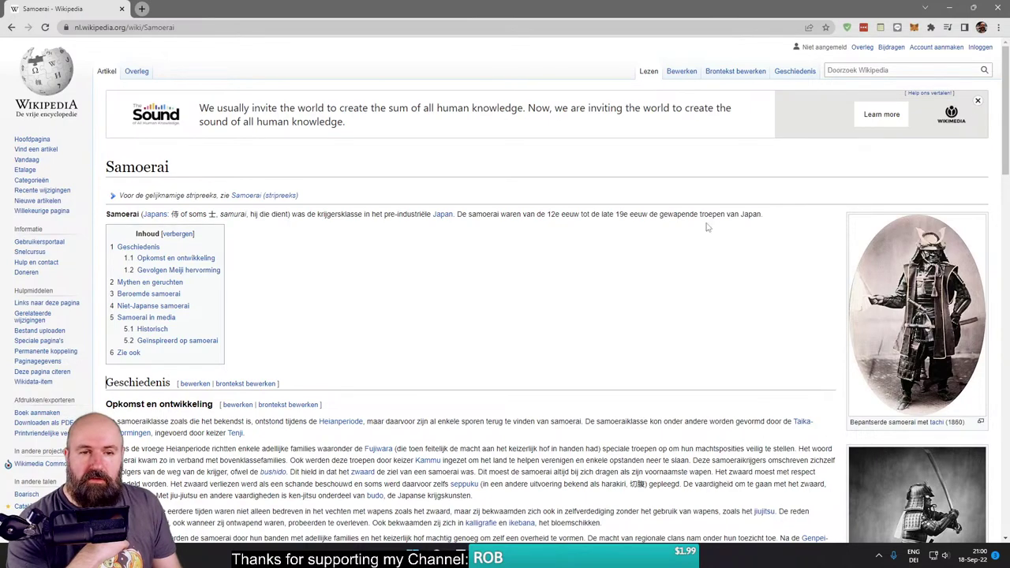
scroll(656, 326, down, 2)
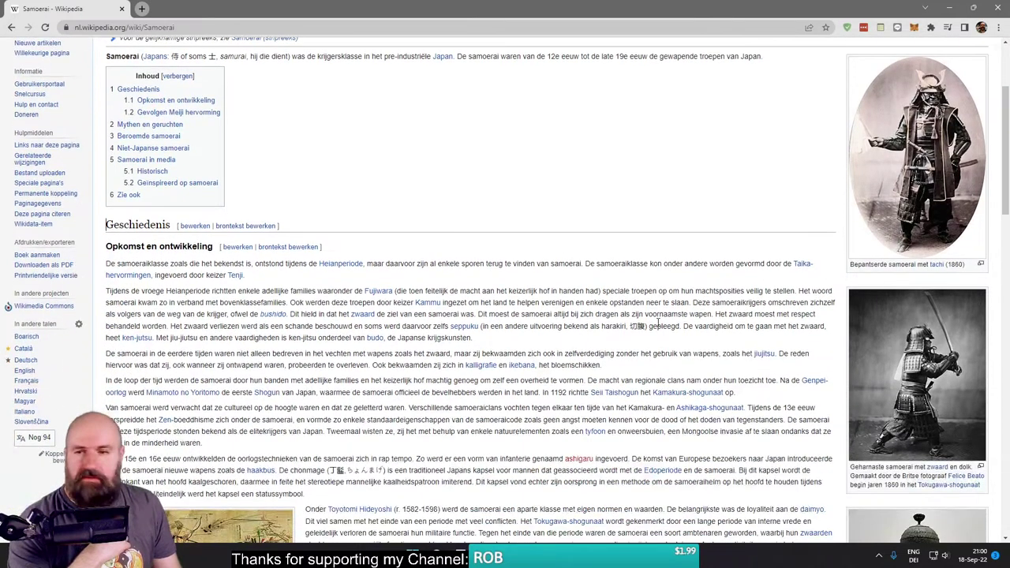
scroll(575, 310, up, 2)
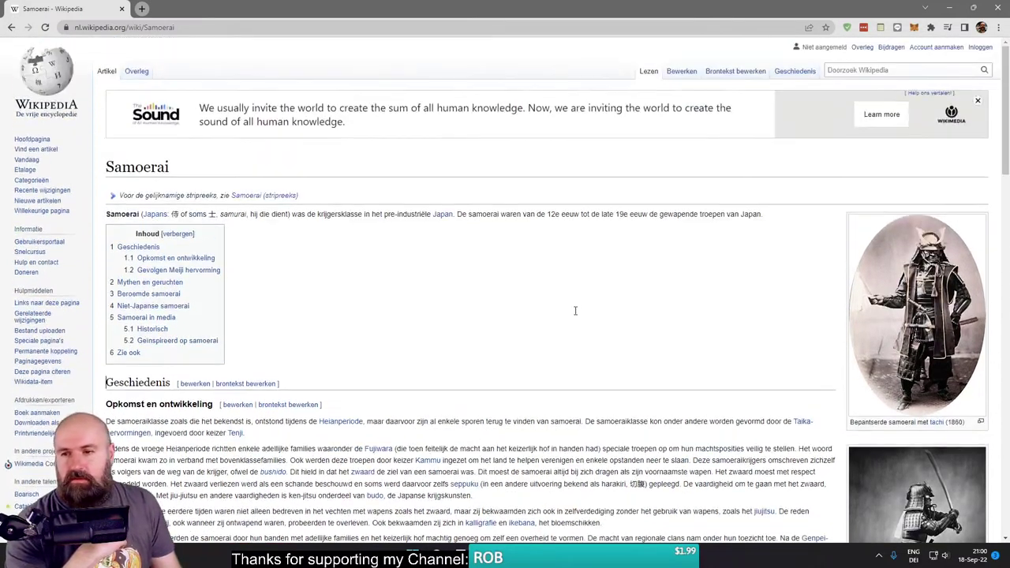
click(142, 9)
text(samoa)
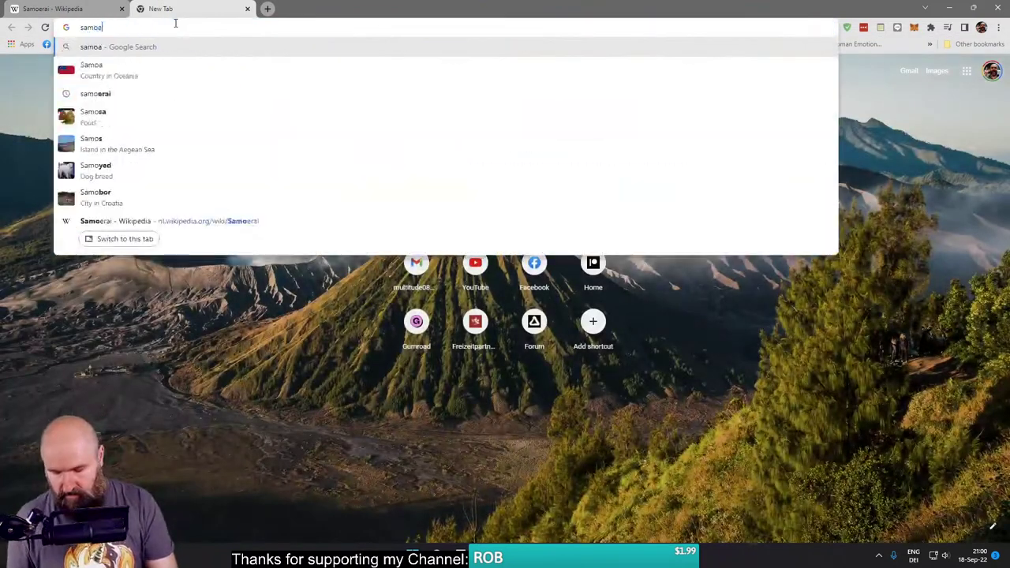
text( warrior)
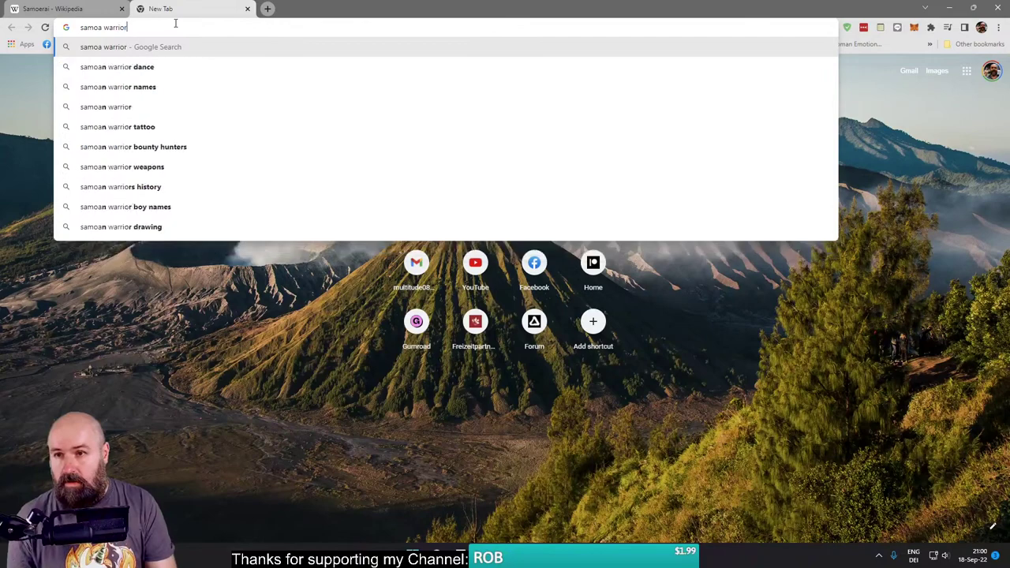
key(Return)
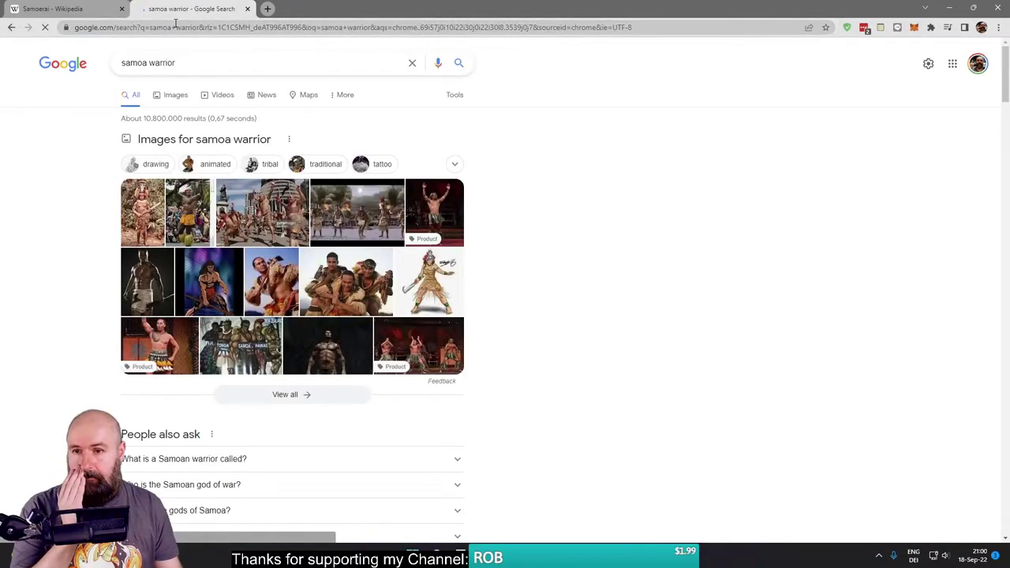
click(167, 96)
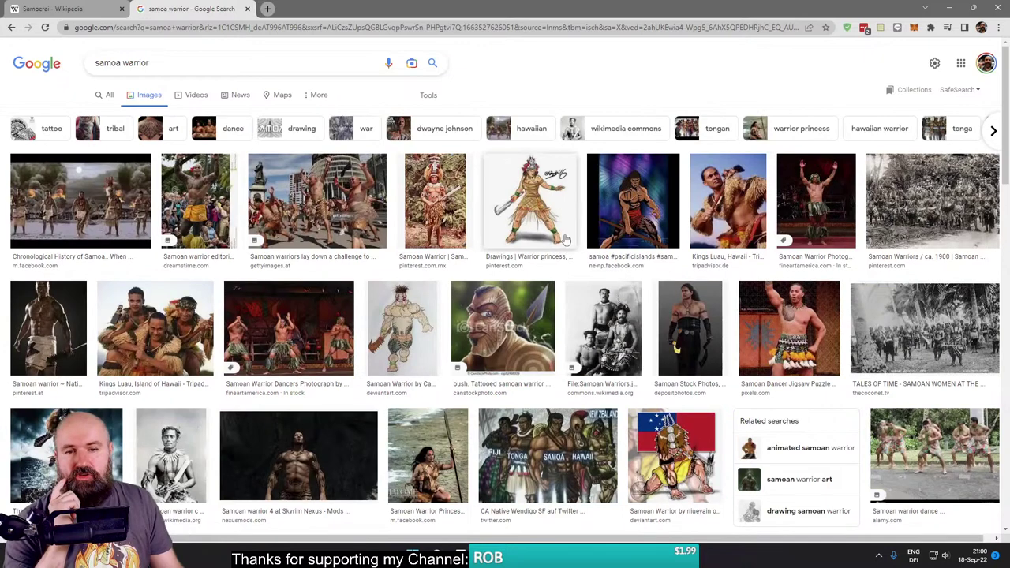
click(430, 208)
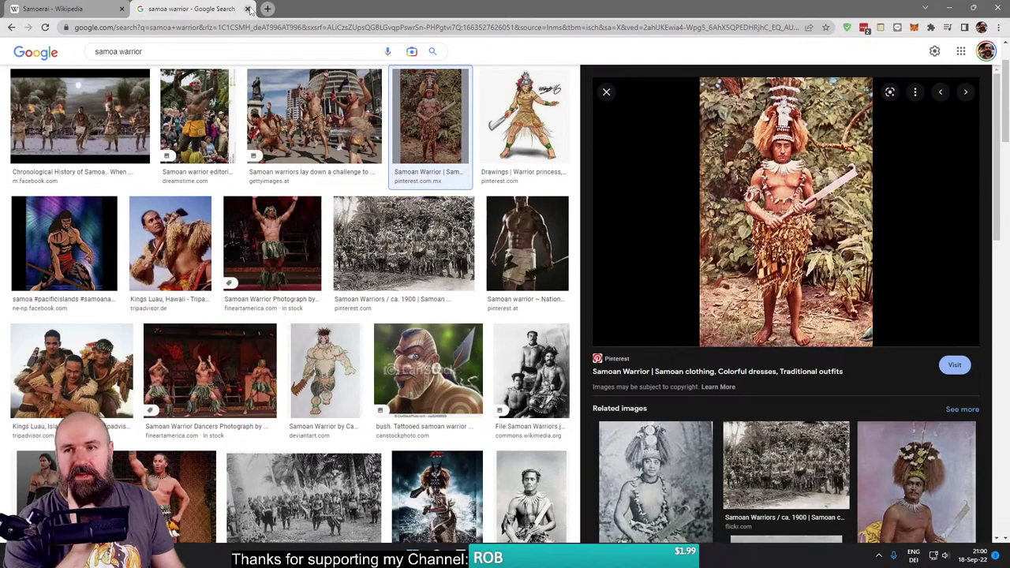
click(248, 9)
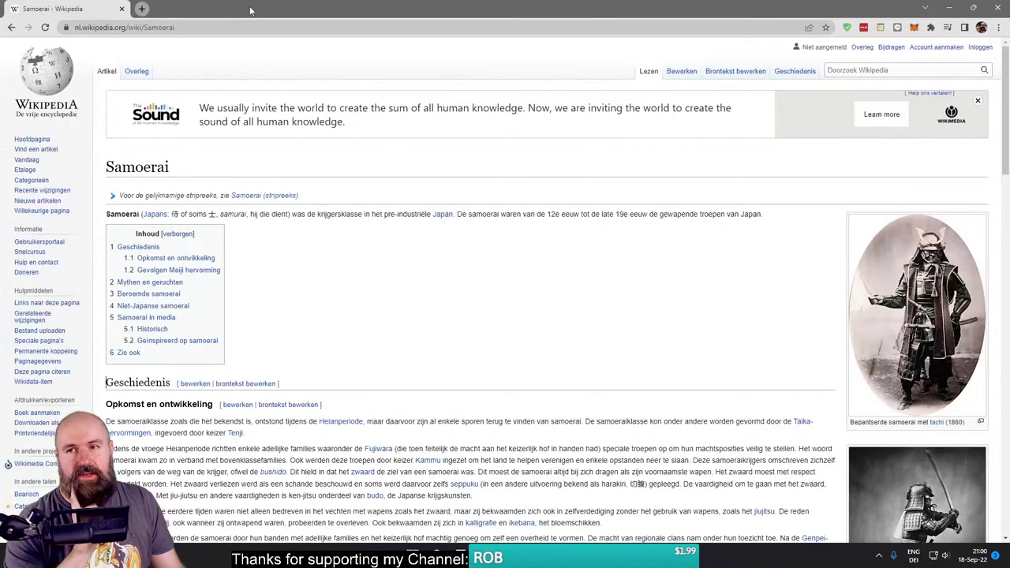
Step: Return from the browser to the Affinity document, then go to the Midjourney butterfly warrior page
click(120, 10)
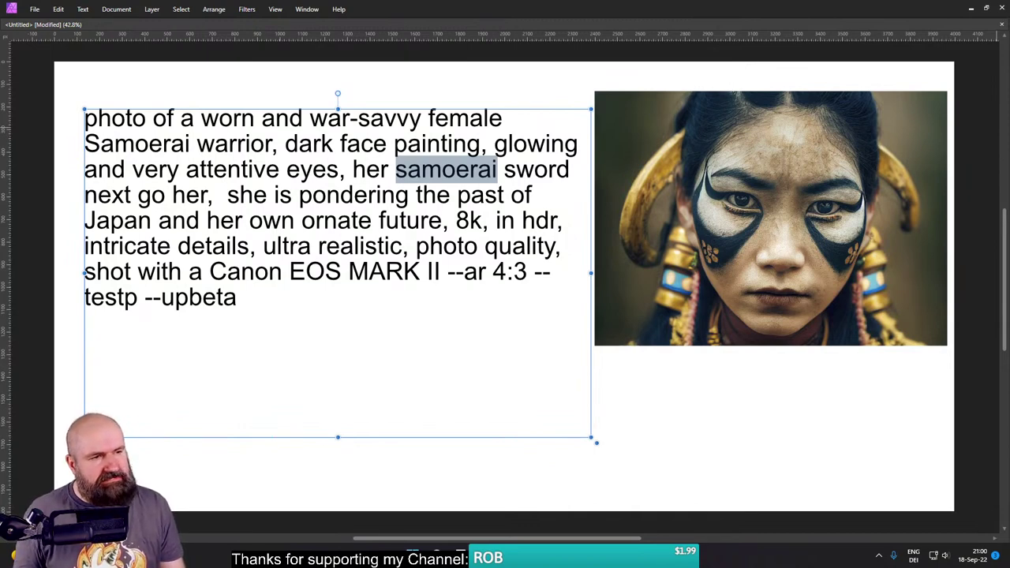
key(alt+Tab)
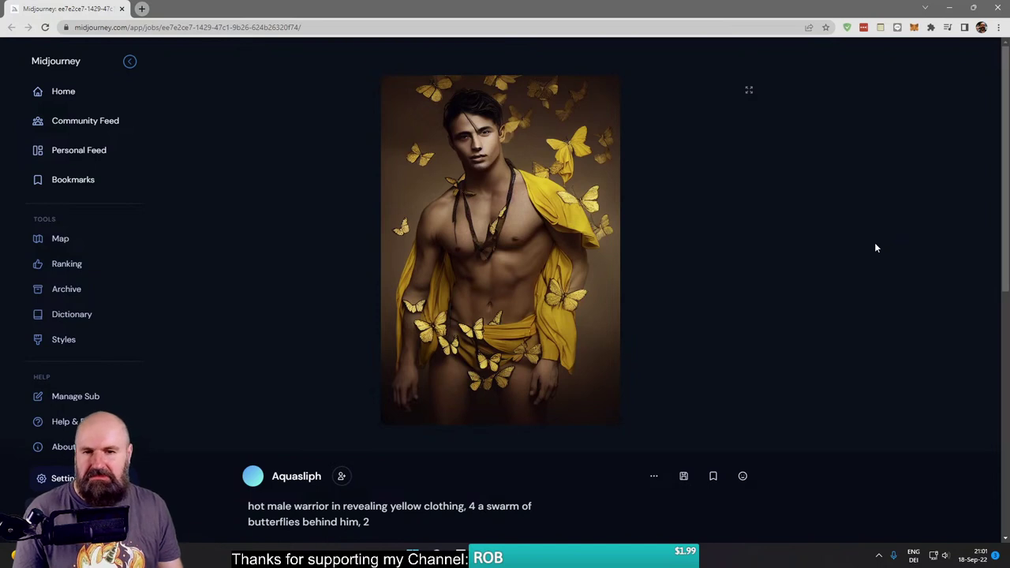
Step: Read the butterfly warrior's prompt, date and size, then start a blank browser tab
scroll(778, 242, down, 1)
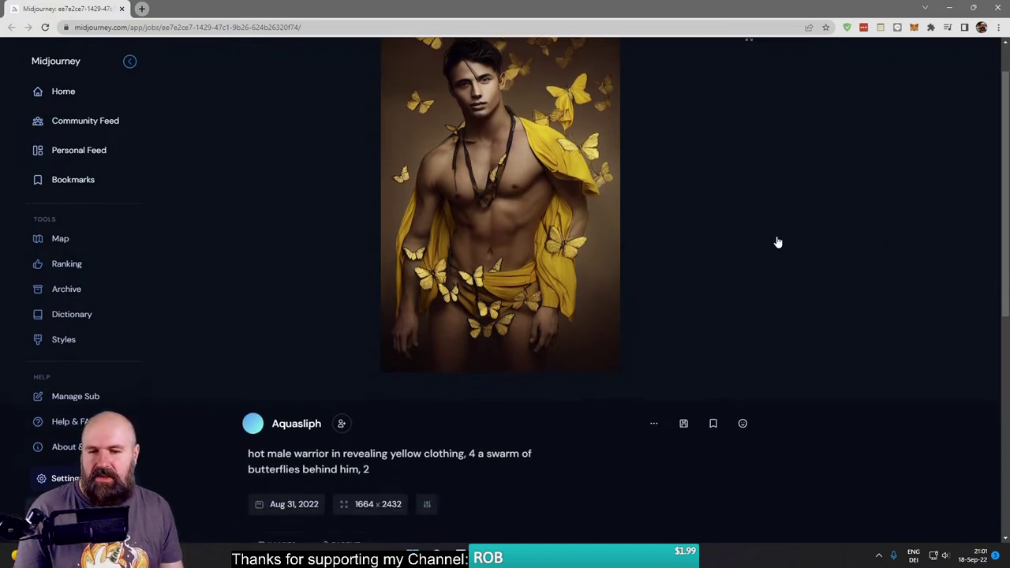
scroll(778, 243, up, 1)
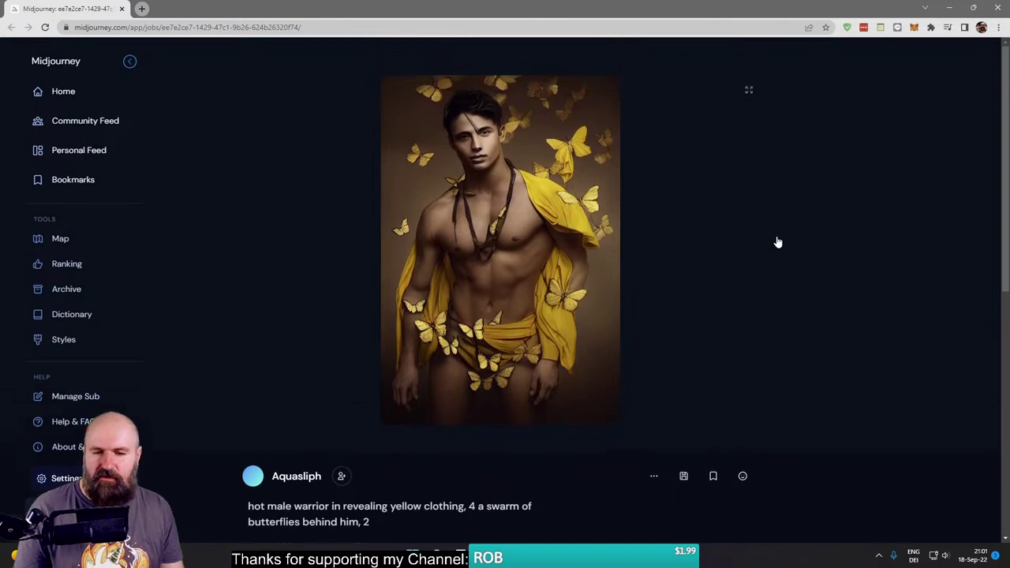
scroll(778, 242, down, 1)
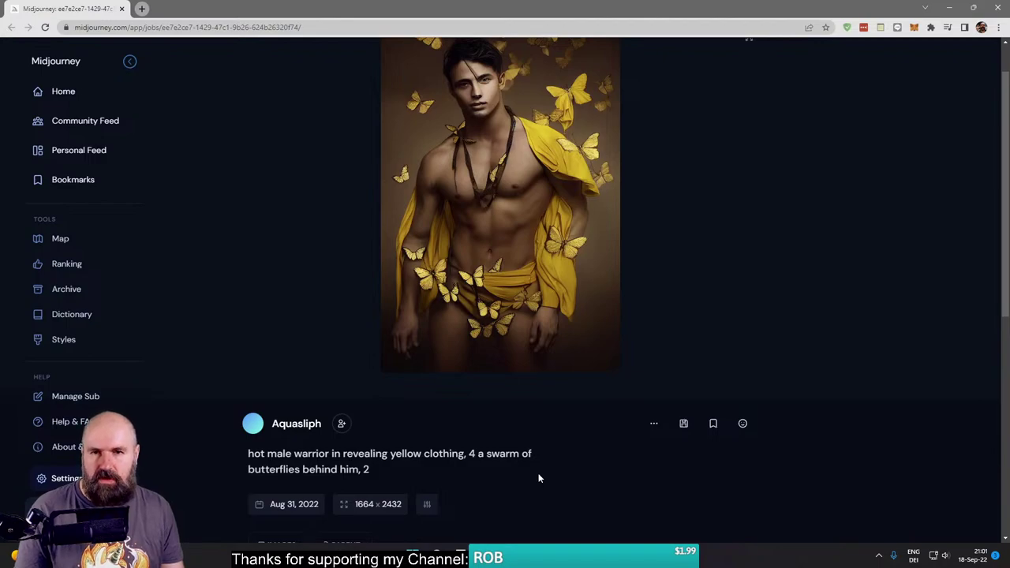
click(142, 8)
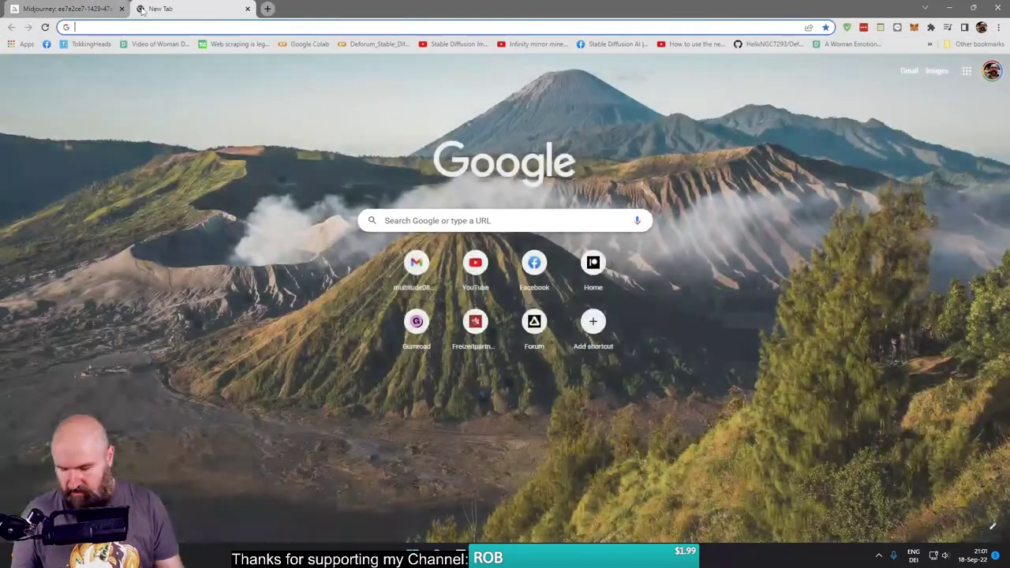
Step: Search Google for 'doppelpunkt english', which translates to 'colon', and close that tab
text(doppelpunk)
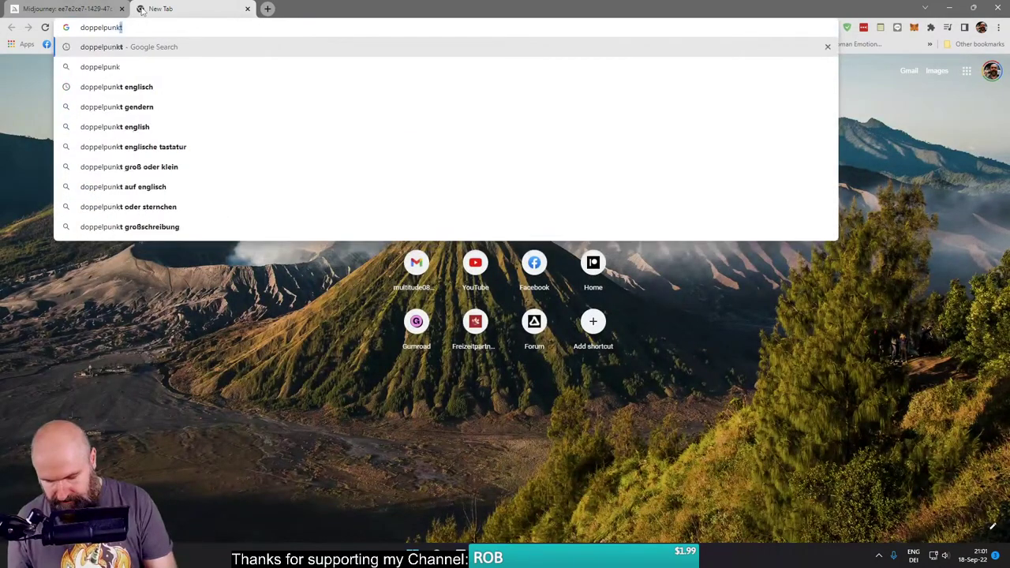
text(t english)
key(Return)
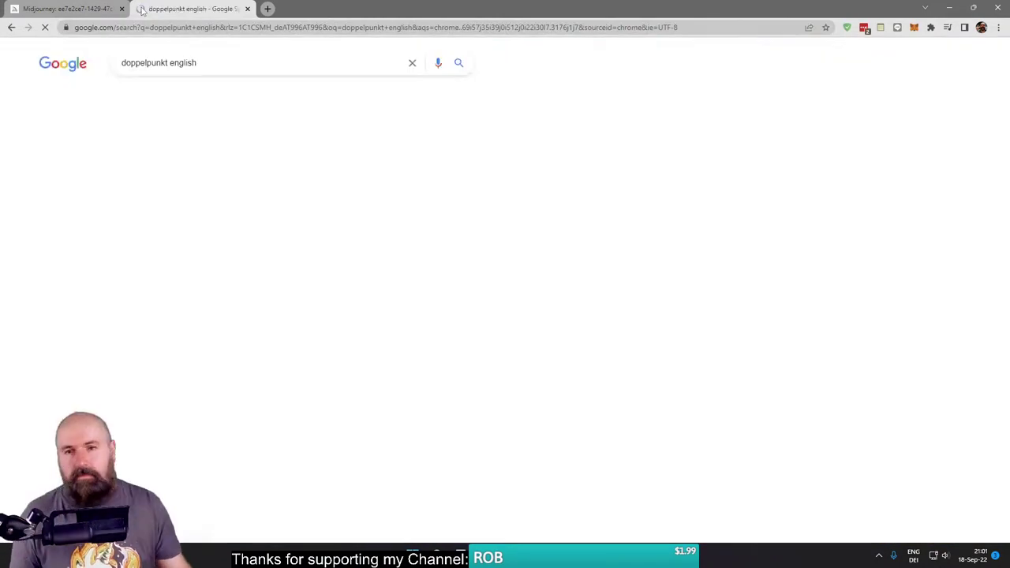
click(248, 9)
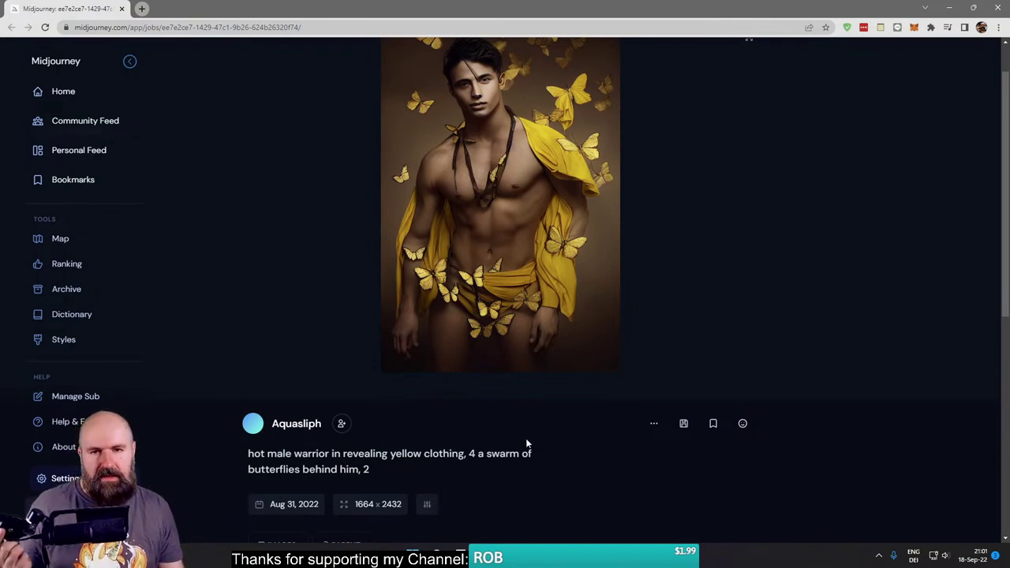
Step: Scroll the Midjourney showcase to the smoky-haired old man portrait prompted 'what is time?'
scroll(535, 410, up, 1)
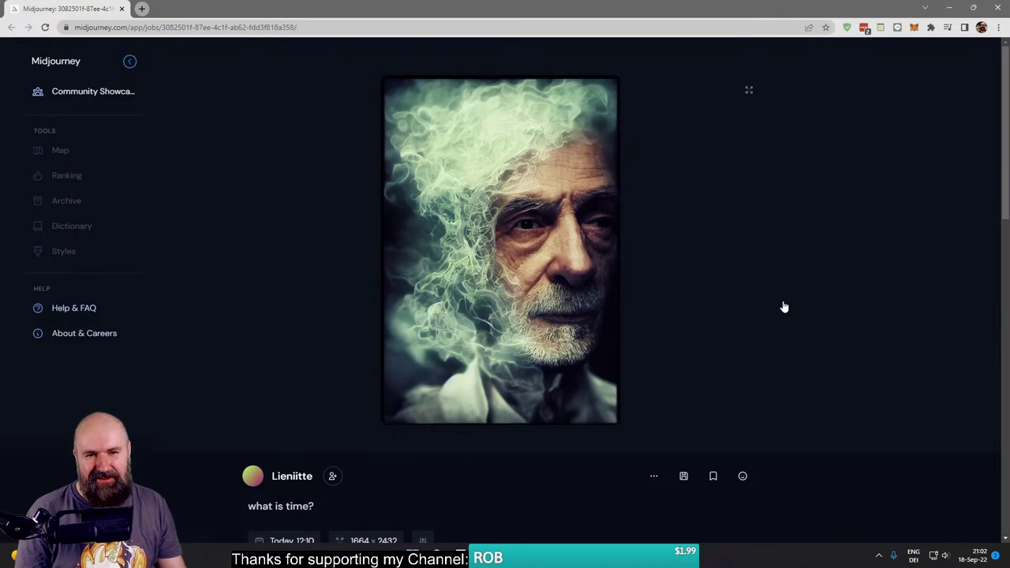
Step: Open the old man's grid image in its own tab to view it at full size
right_click(463, 199)
click(513, 214)
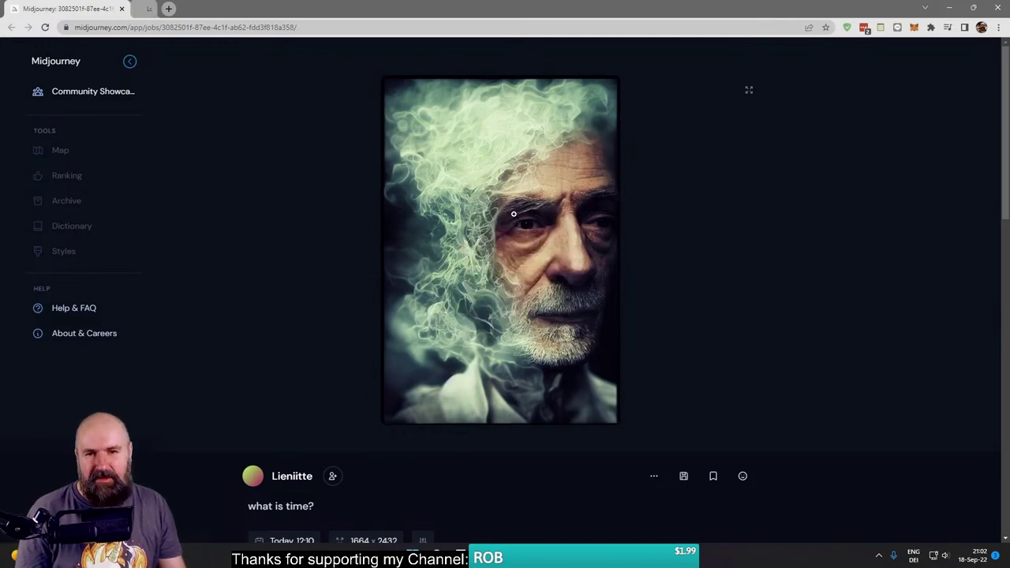
key(ctrl+Tab)
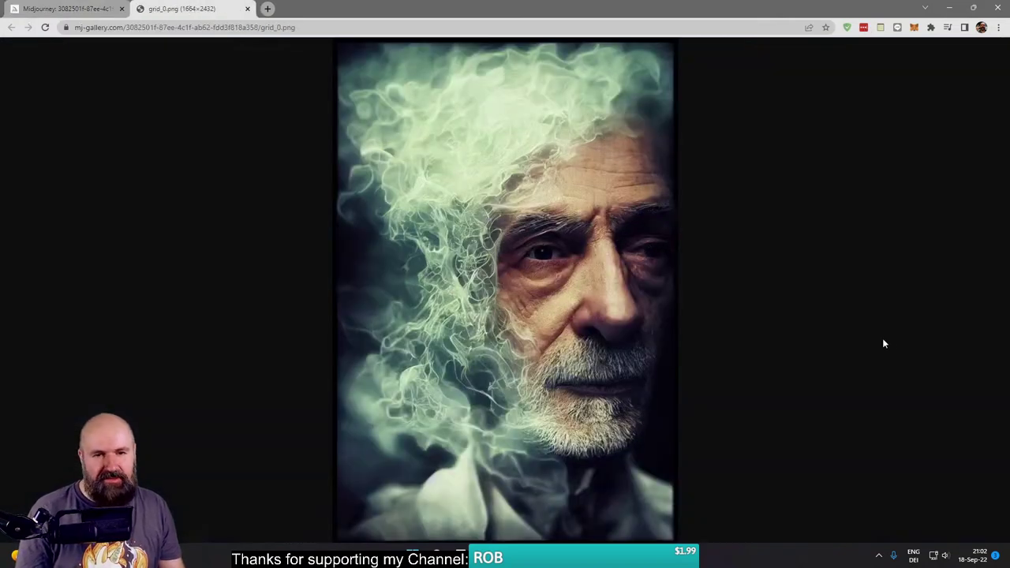
click(63, 10)
Step: Copy the old man image's full generation command and inspect it pasted in a new tab
click(654, 476)
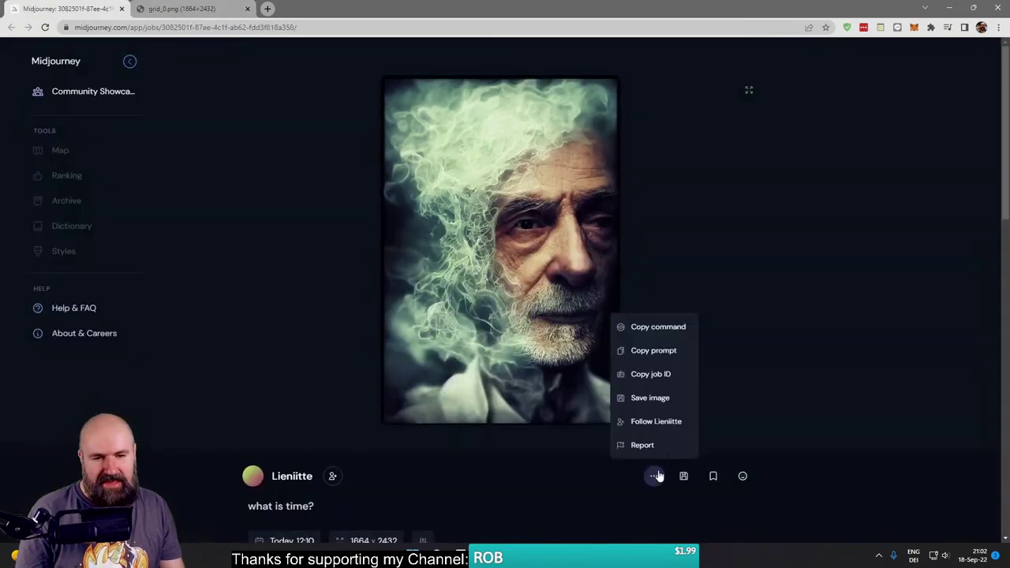
click(662, 332)
double_click(270, 10)
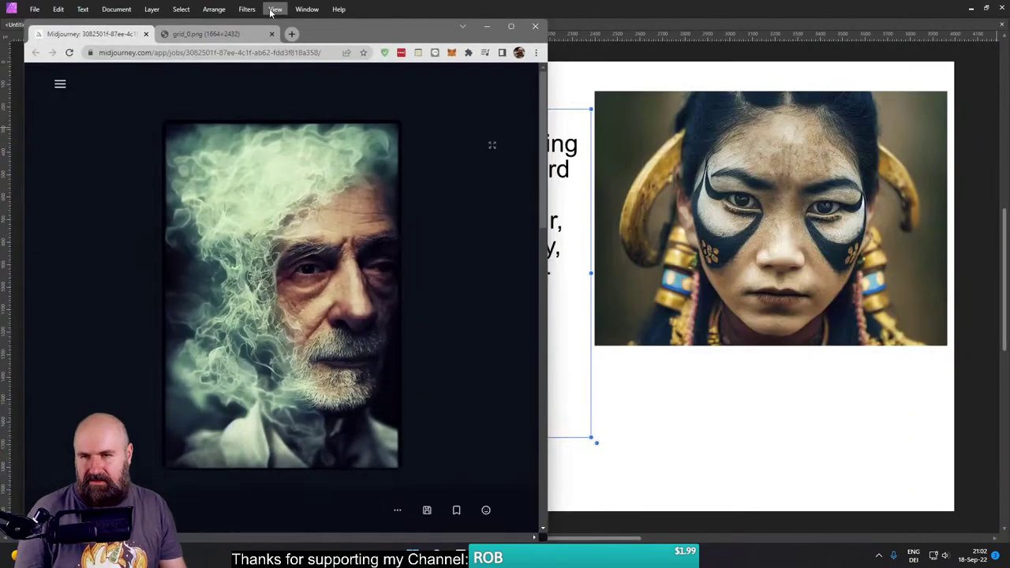
double_click(355, 28)
click(267, 8)
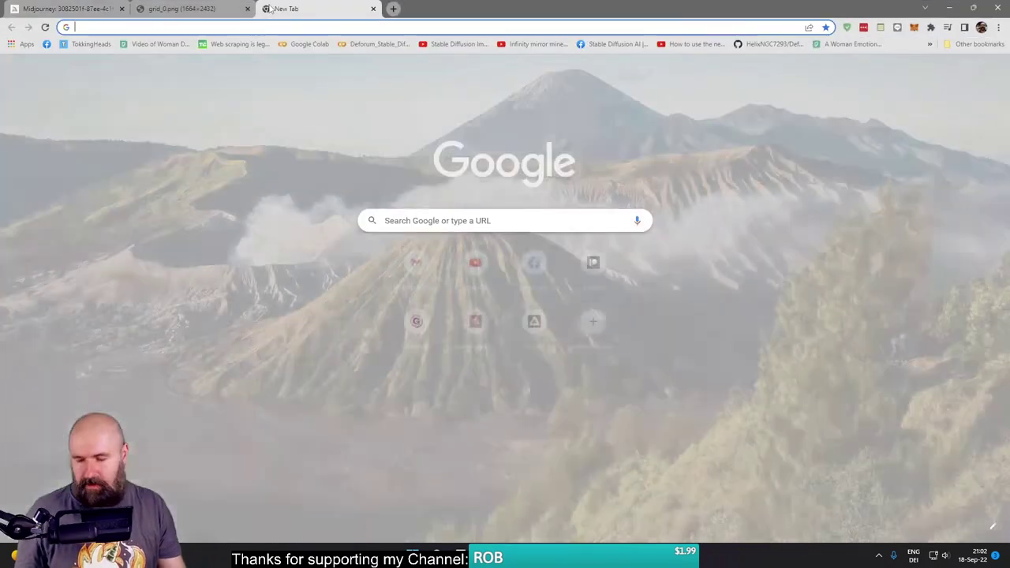
key(ctrl+v)
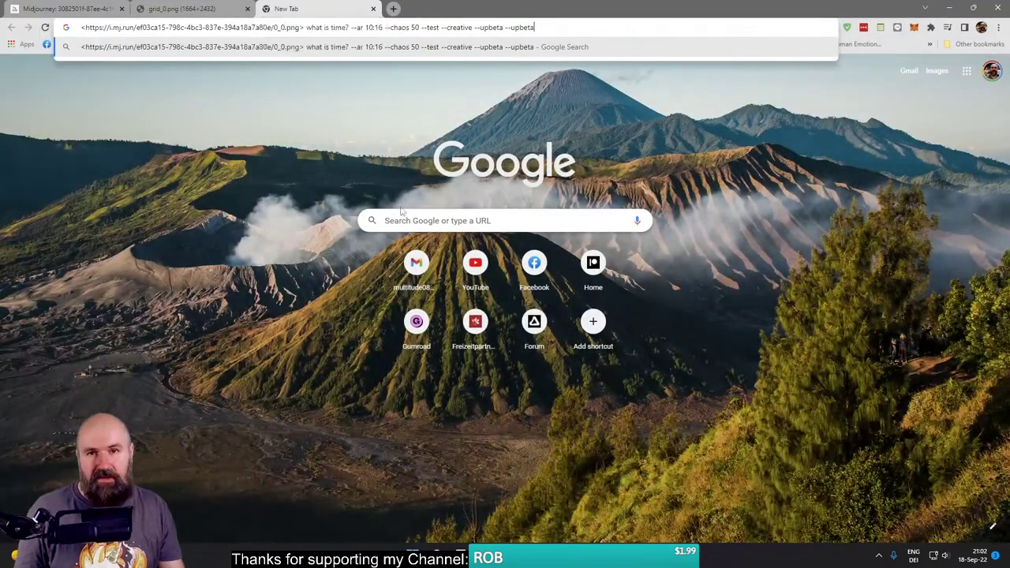
click(372, 9)
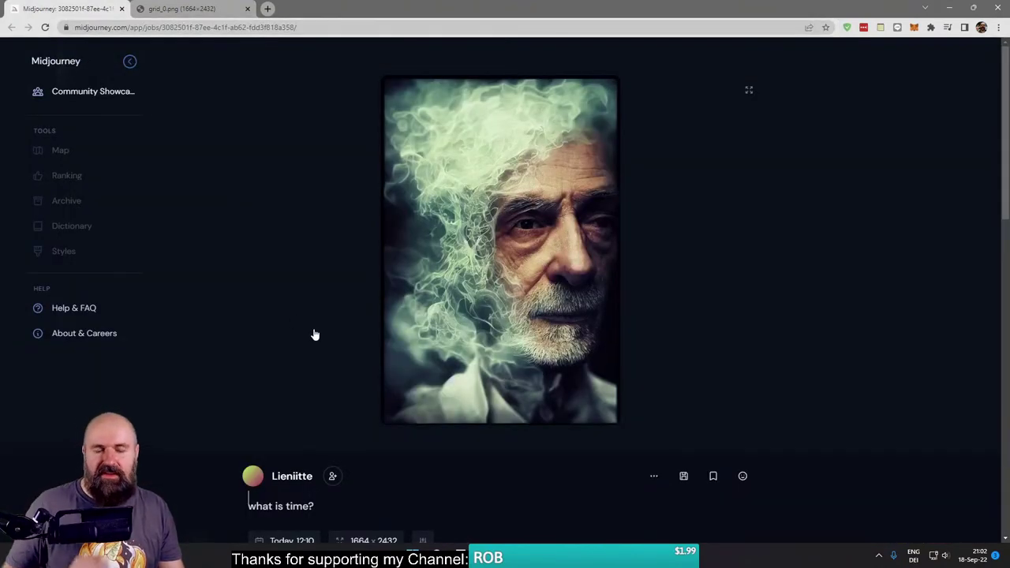
click(177, 8)
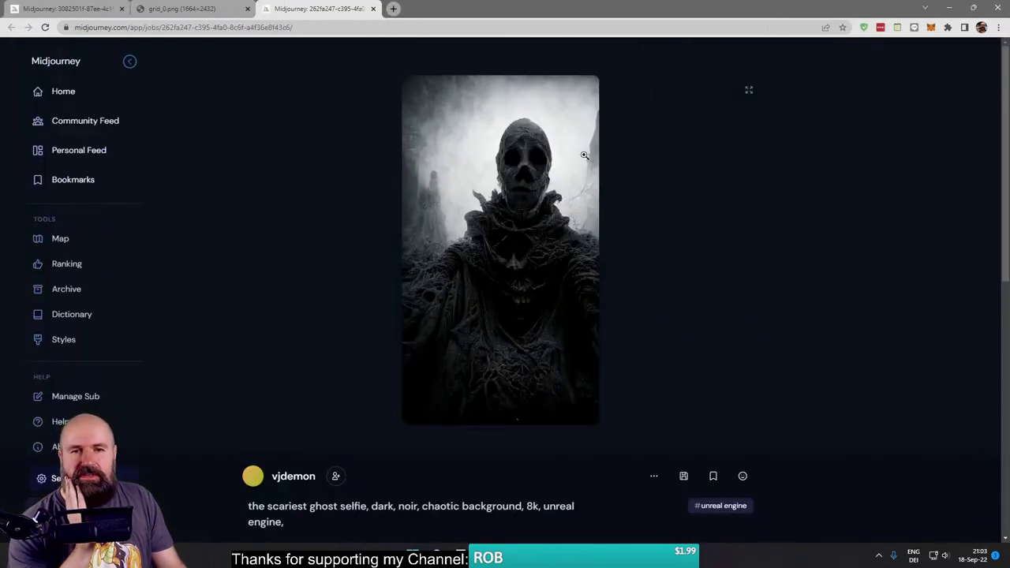
Step: Open the Midjourney ghost selfie at full size in a new tab and copy the image
right_click(442, 178)
click(473, 192)
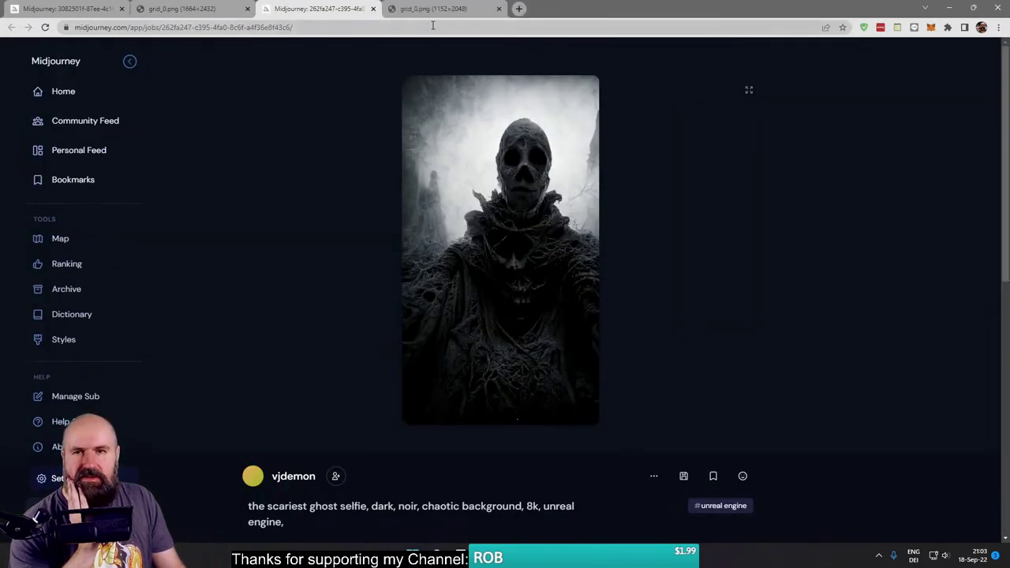
click(433, 9)
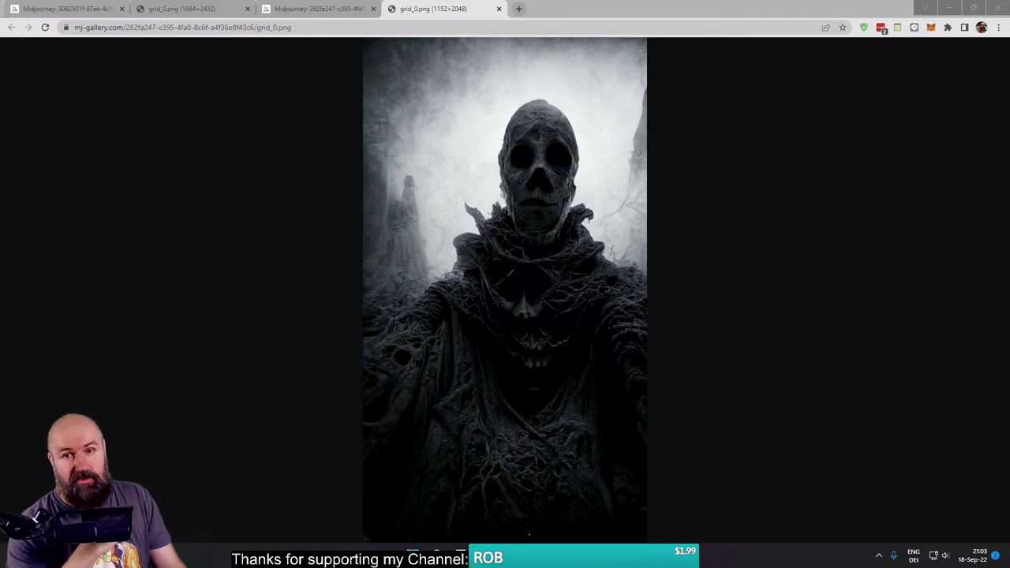
click(298, 9)
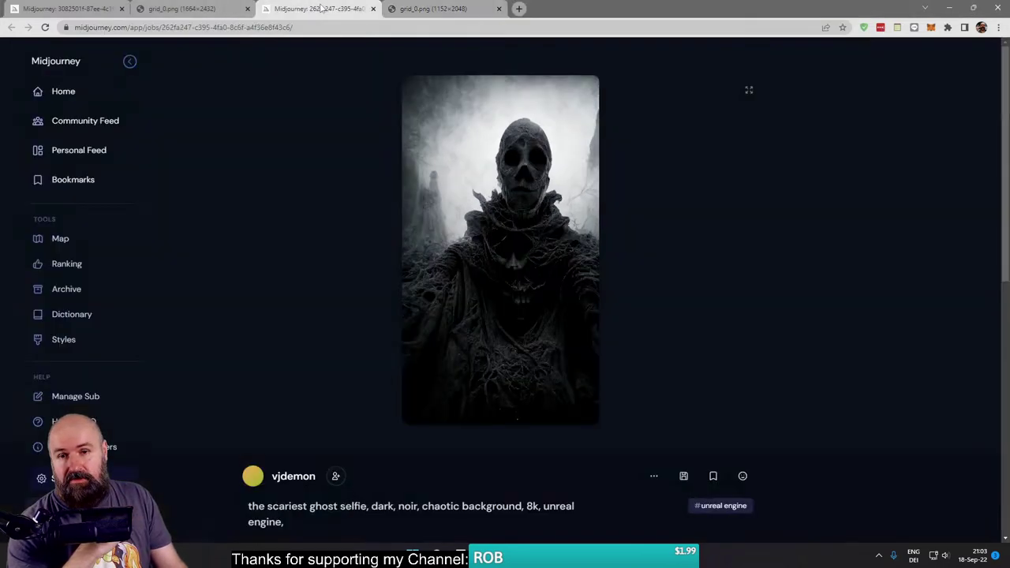
click(196, 7)
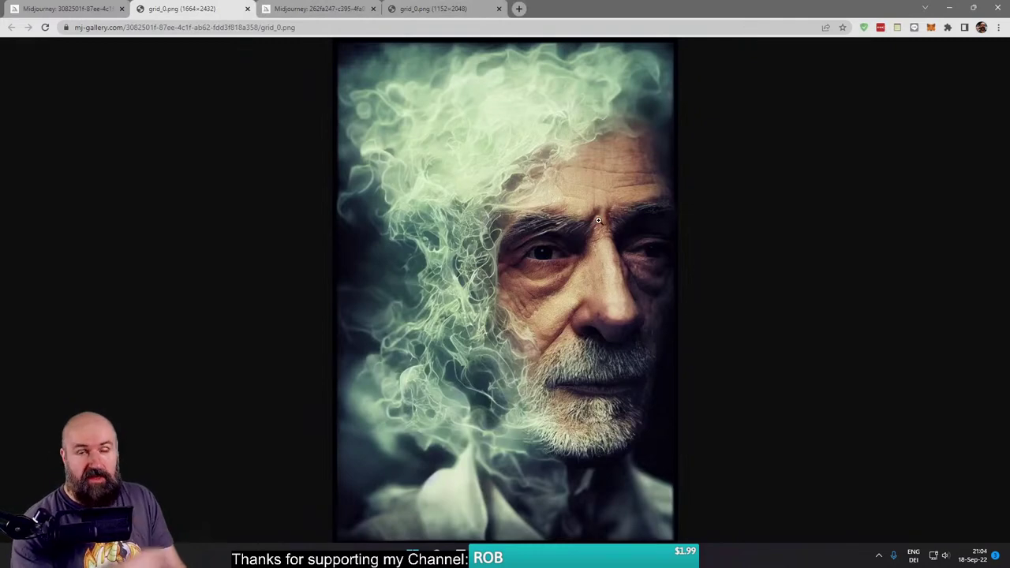
click(426, 8)
right_click(501, 218)
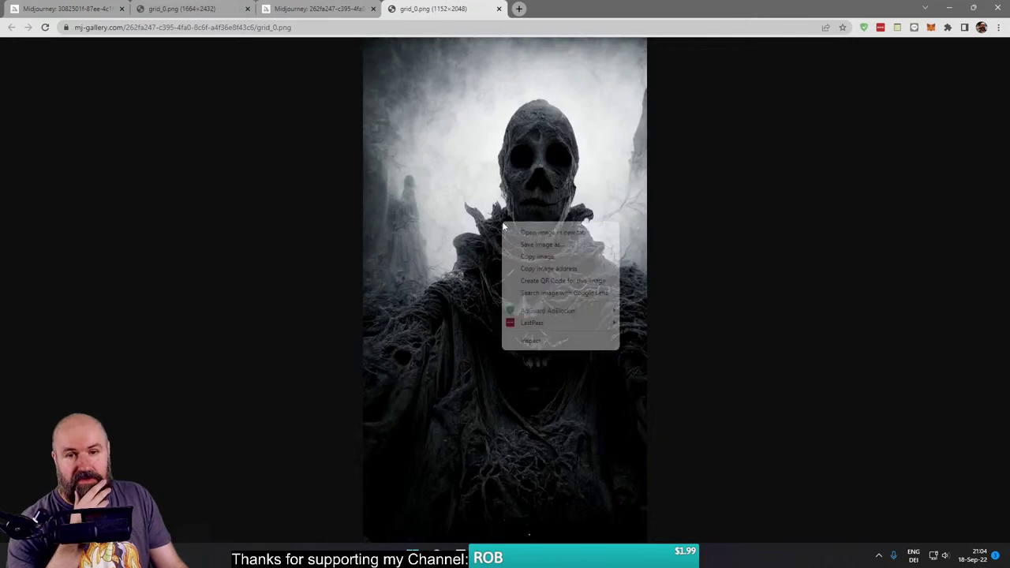
click(545, 259)
Step: Create a new Affinity Photo document from the clipboard and restore the hidden panels
key(alt+Tab)
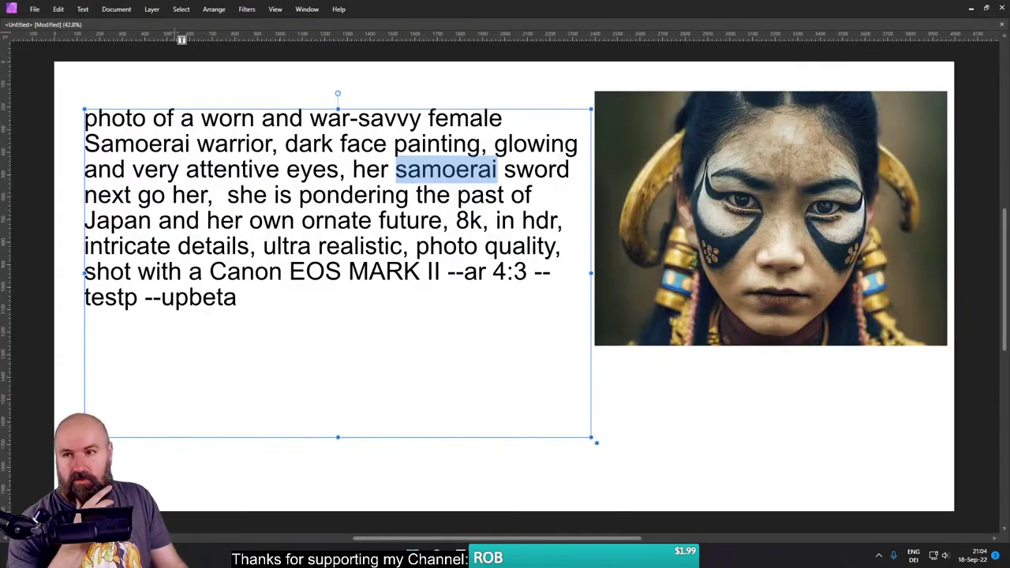
click(34, 9)
click(62, 45)
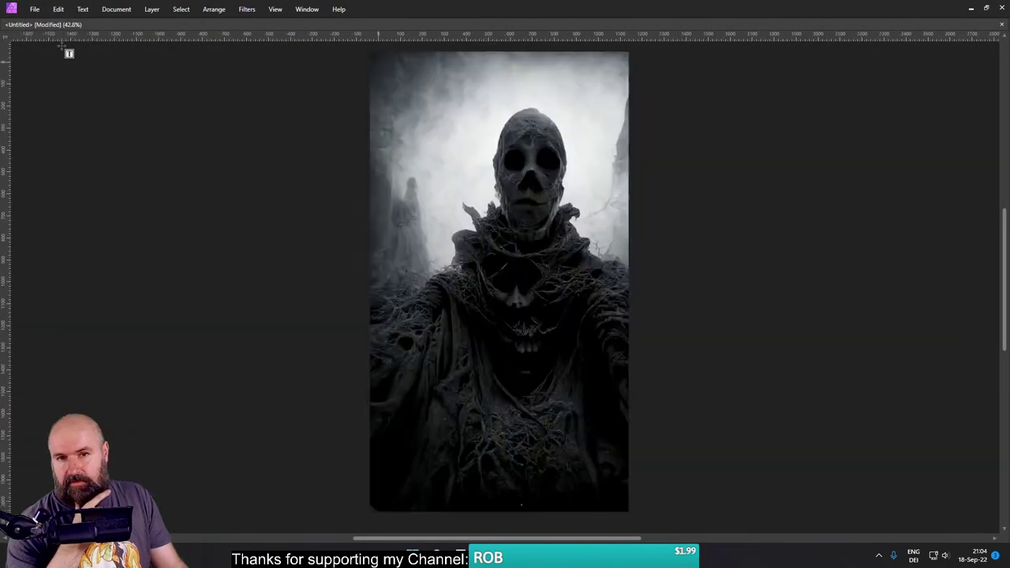
key(Tab)
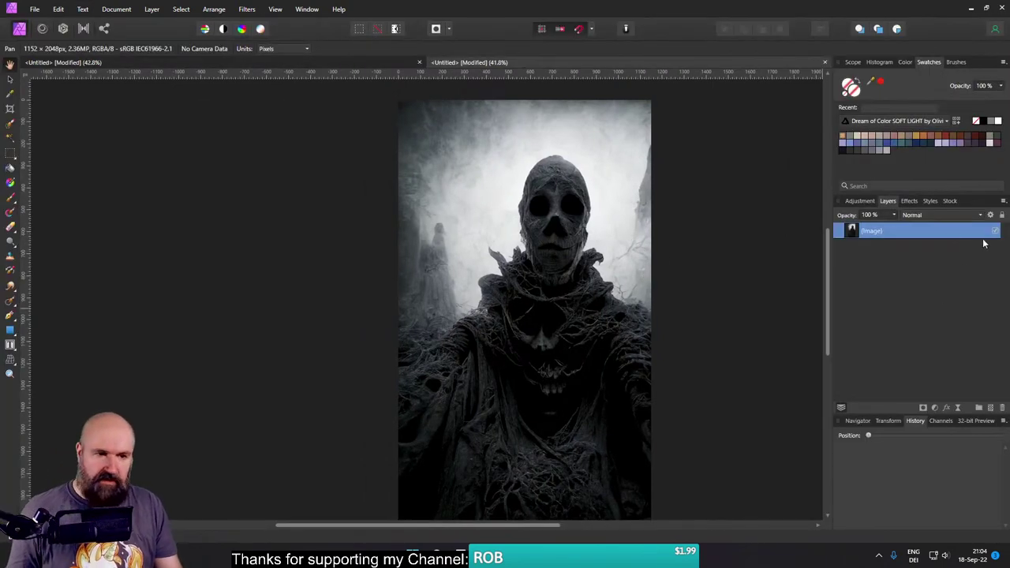
click(934, 408)
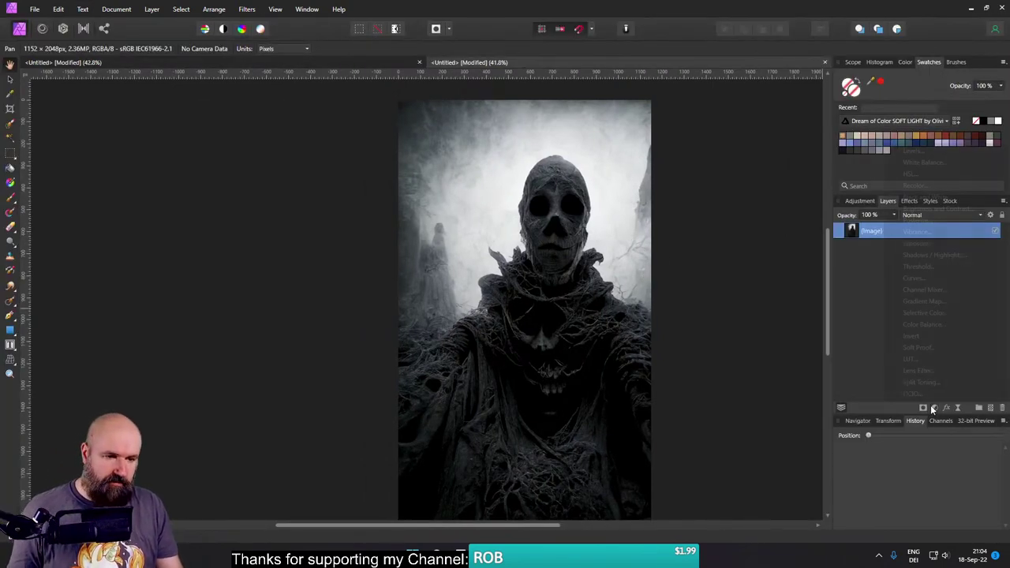
Step: Add a Brightness and Contrast adjustment with raised brightness
click(947, 210)
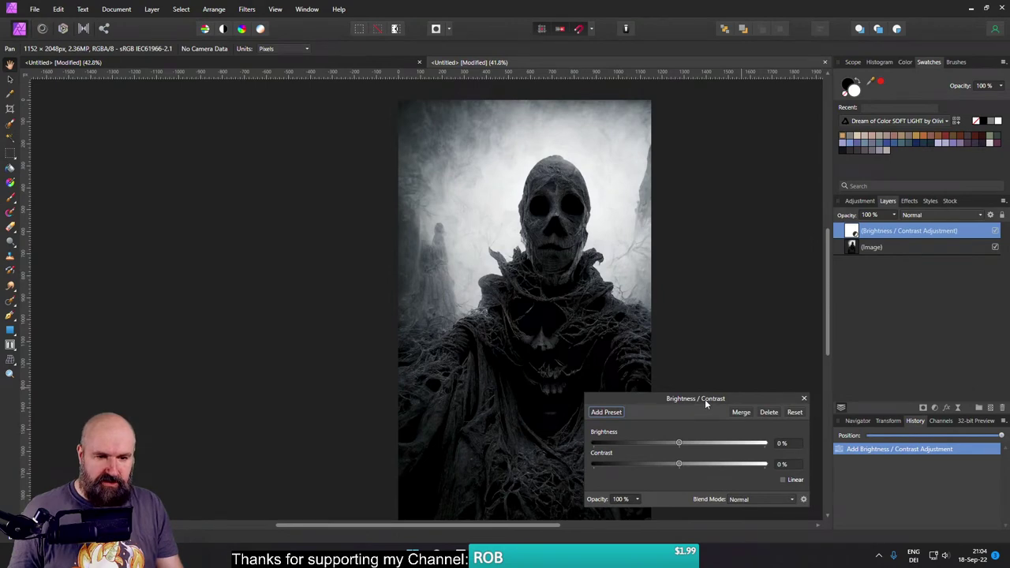
drag(705, 399, 823, 347)
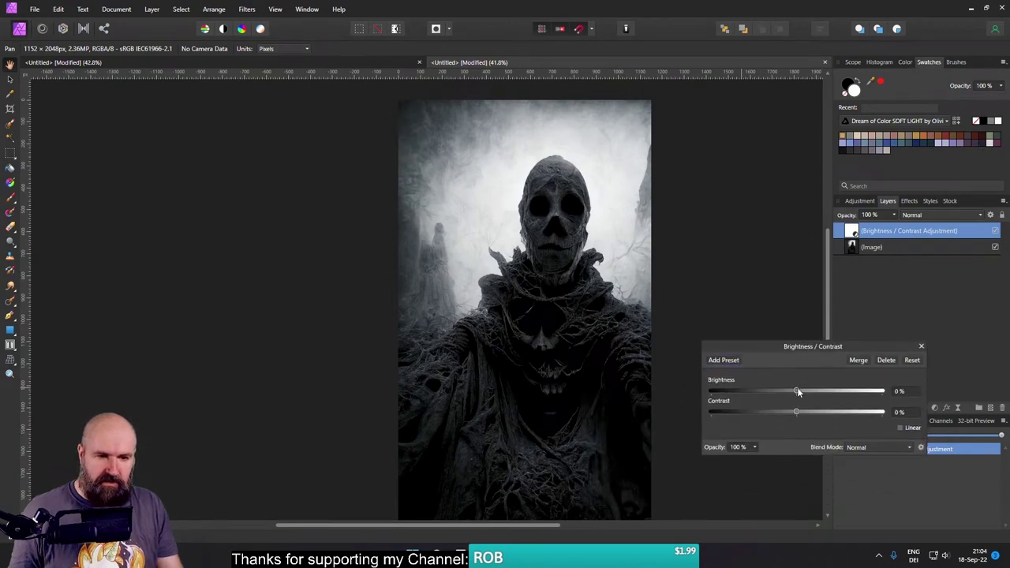
drag(798, 391, 874, 393)
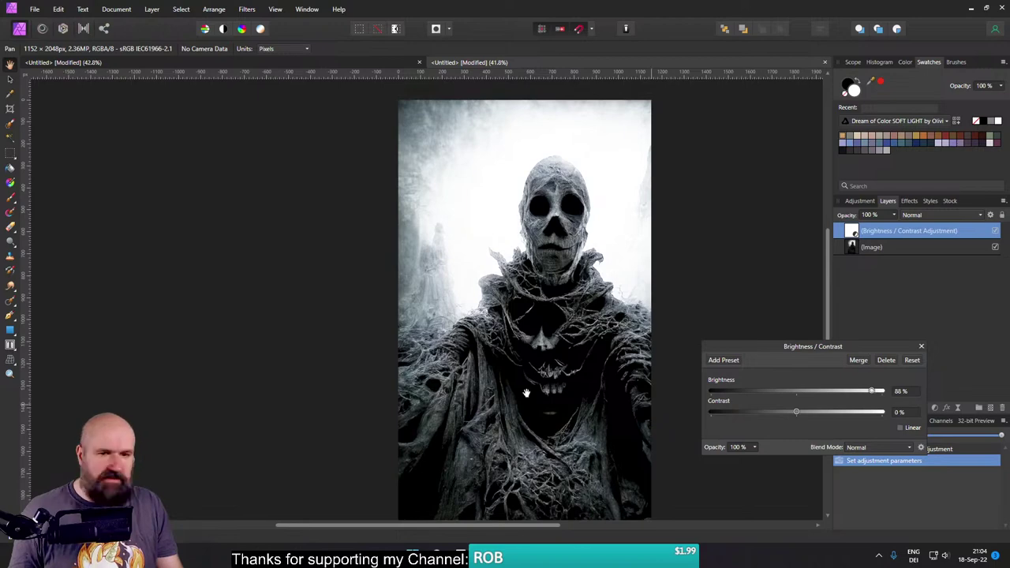
click(921, 346)
Step: Invert the adjustment mask and brush the brightening back over the ghost's face and chest
click(151, 8)
click(157, 30)
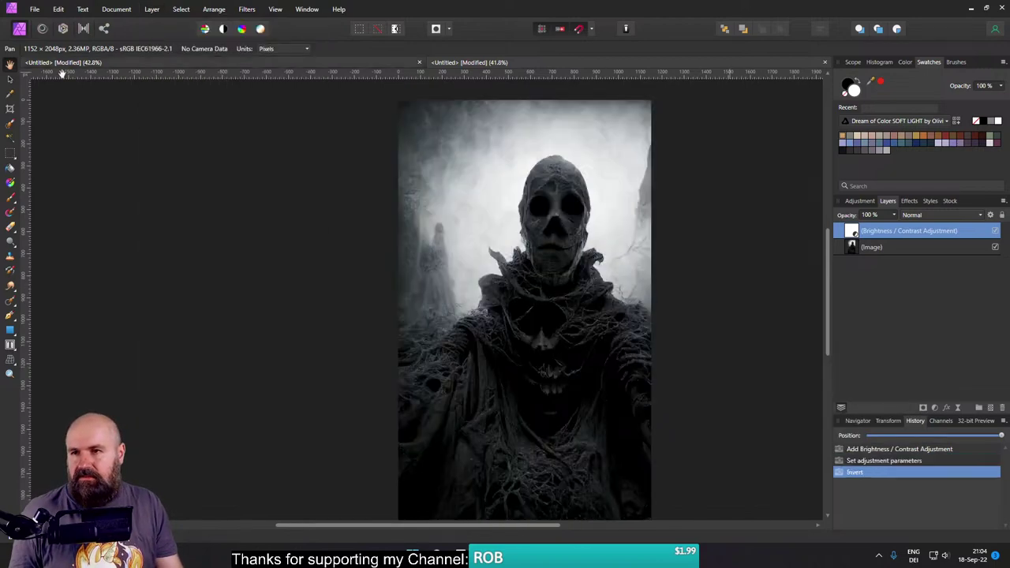
click(10, 199)
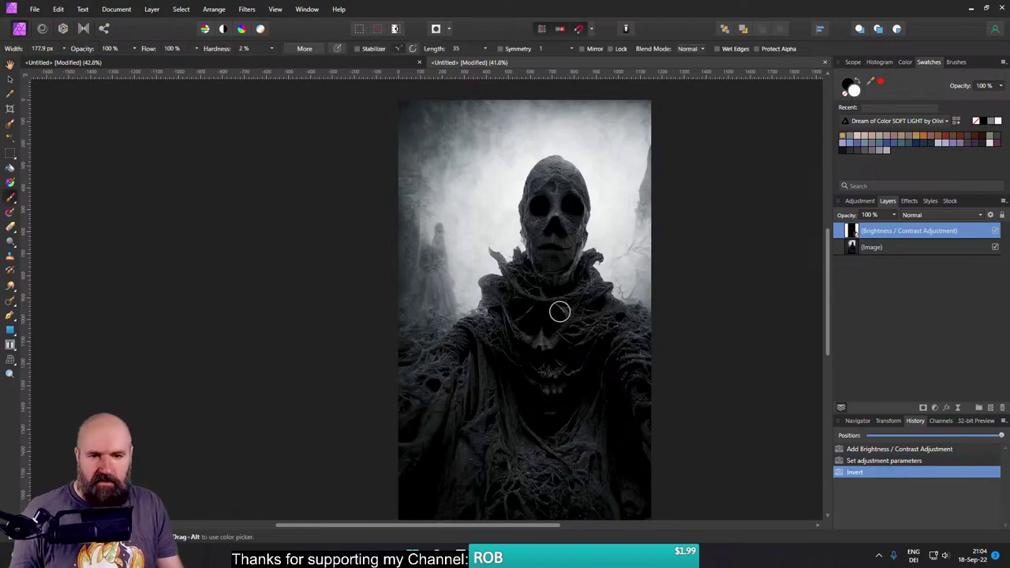
drag(559, 311, 584, 308)
mouse_move(552, 261)
mouse_down()
mouse_move(555, 194)
mouse_move(517, 324)
mouse_move(506, 323)
mouse_move(600, 324)
mouse_move(614, 419)
mouse_move(483, 340)
mouse_up()
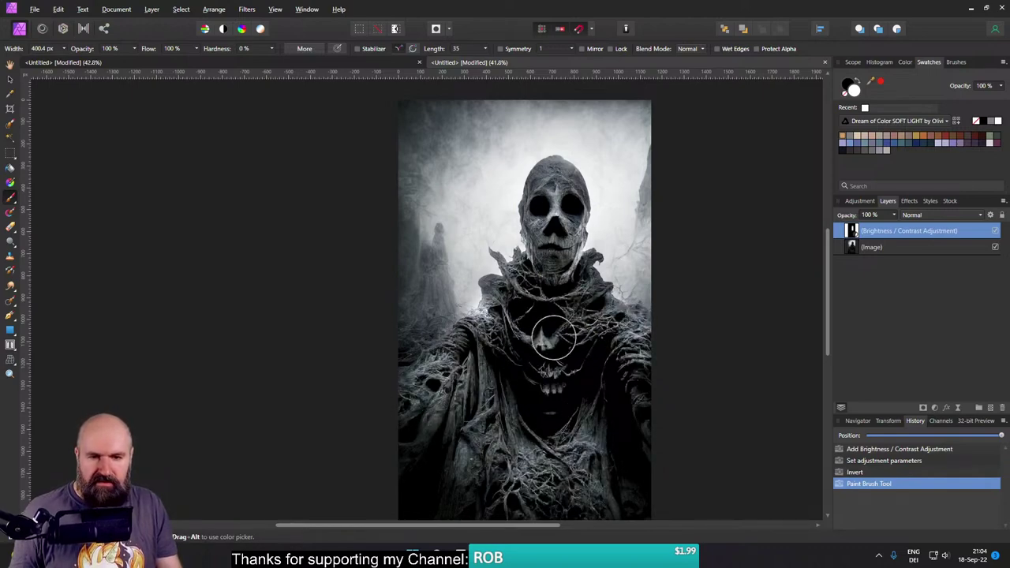
Step: Deselect the adjustment layer and hide all panels to view the result
click(10, 80)
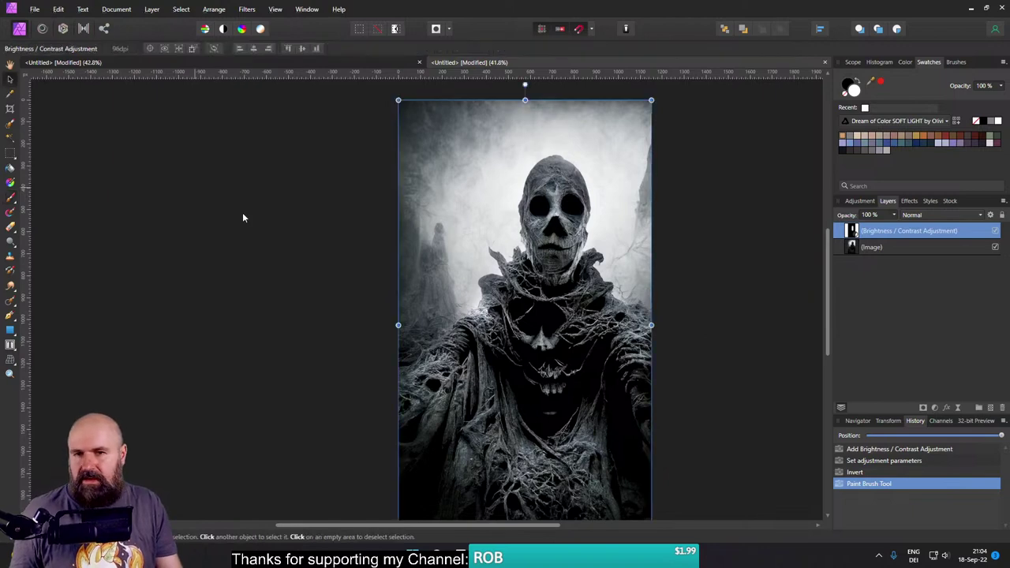
click(239, 213)
key(Tab)
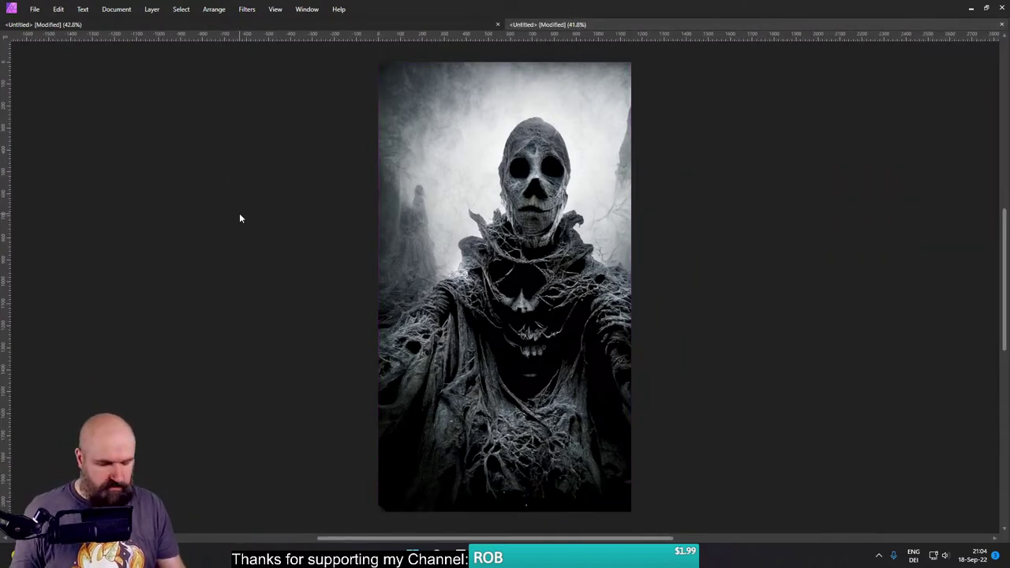
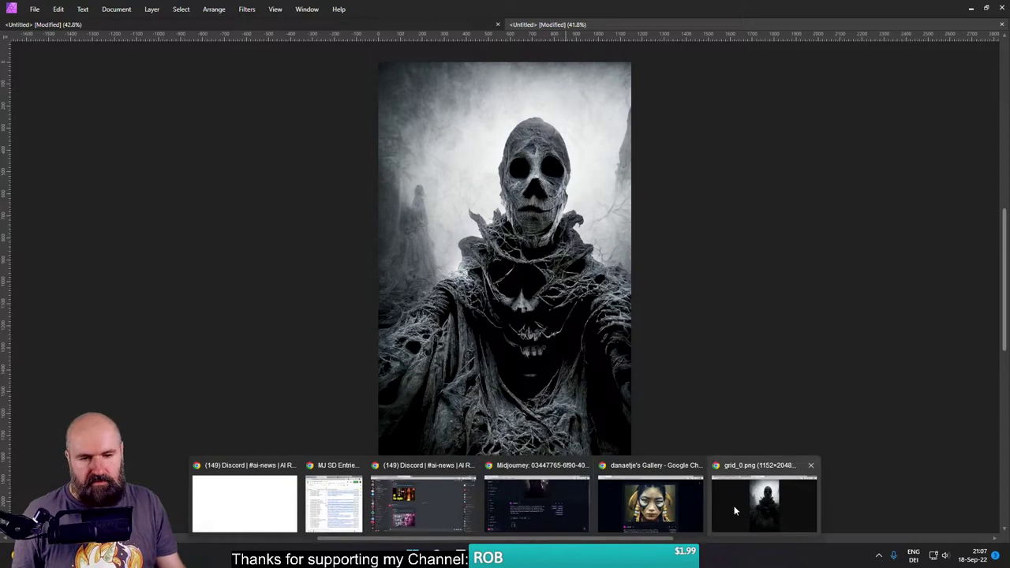
Step: Close the grid_0.png tab to reveal the ghost selfie job page, then dock the pink demon page
click(738, 505)
click(320, 8)
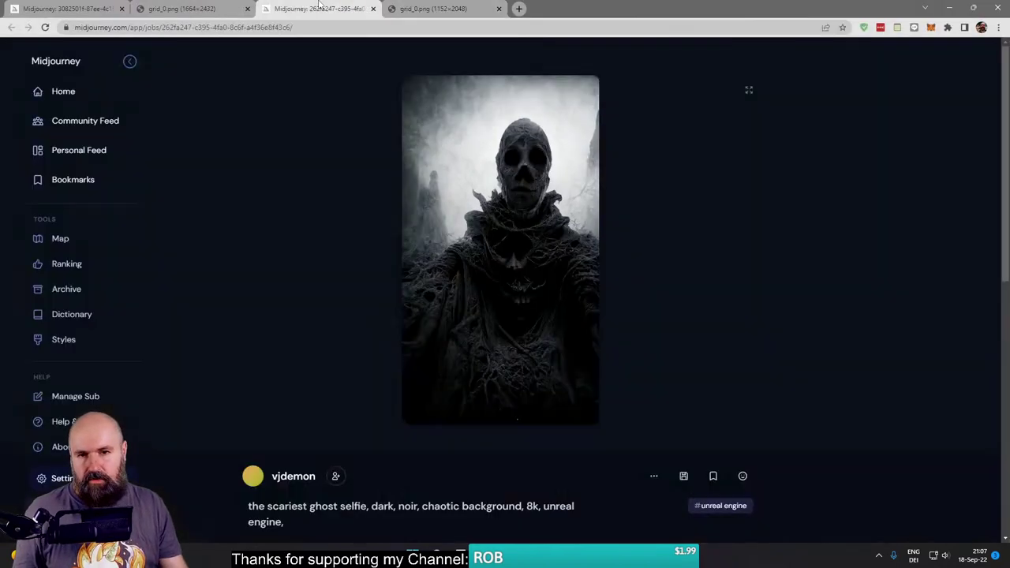
click(450, 8)
click(499, 8)
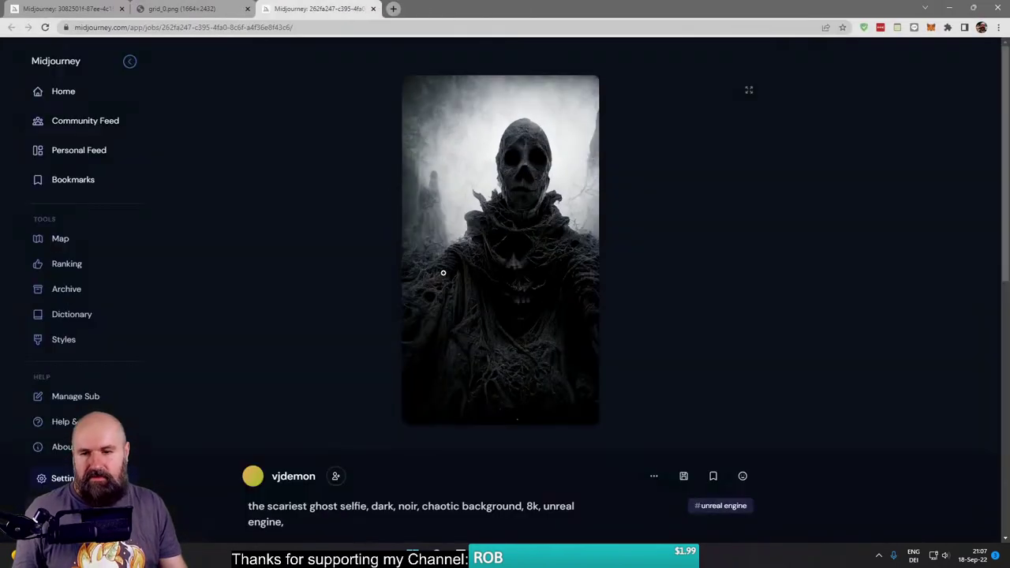
scroll(599, 312, down, 3)
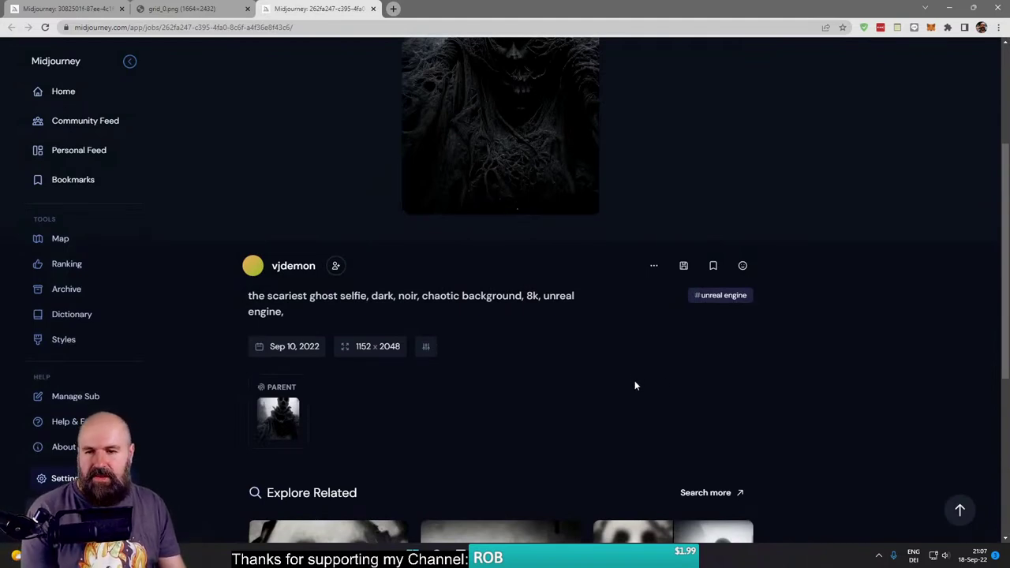
scroll(634, 380, up, 3)
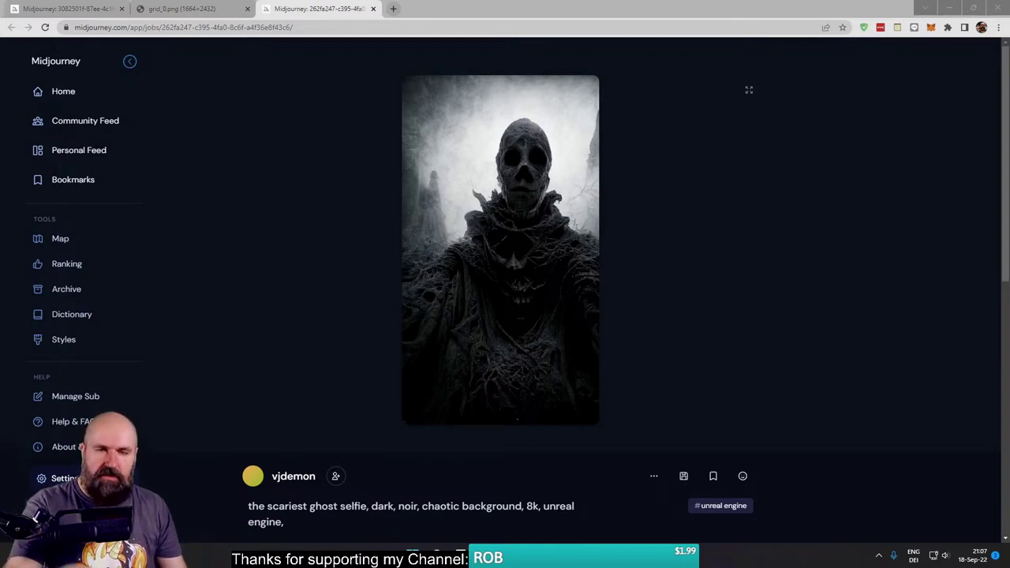
drag(1009, 63, 456, 7)
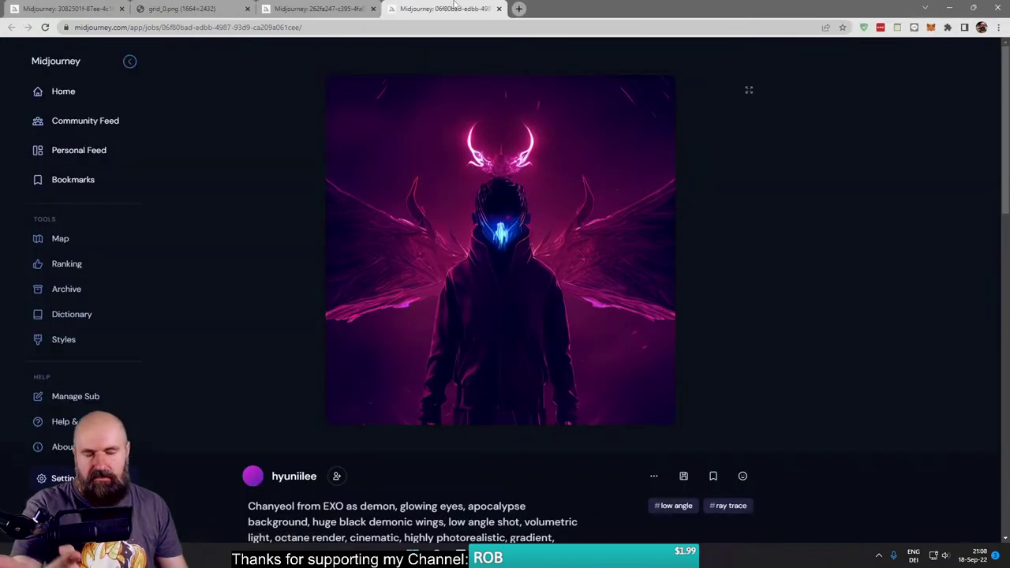
Step: Read the demon job's prompt, then close that tab to leave the meditation image tab
scroll(791, 226, down, 2)
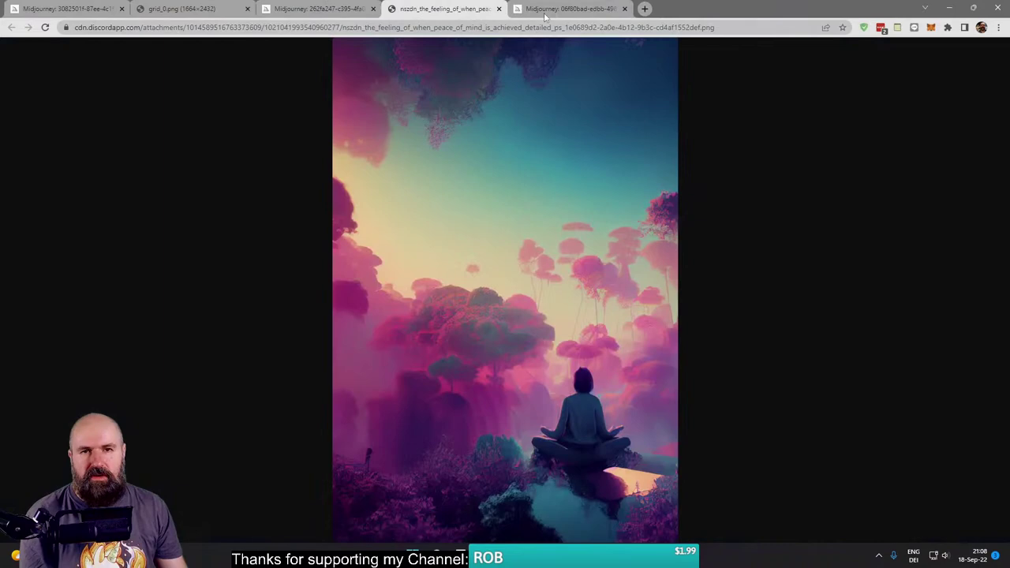
click(628, 14)
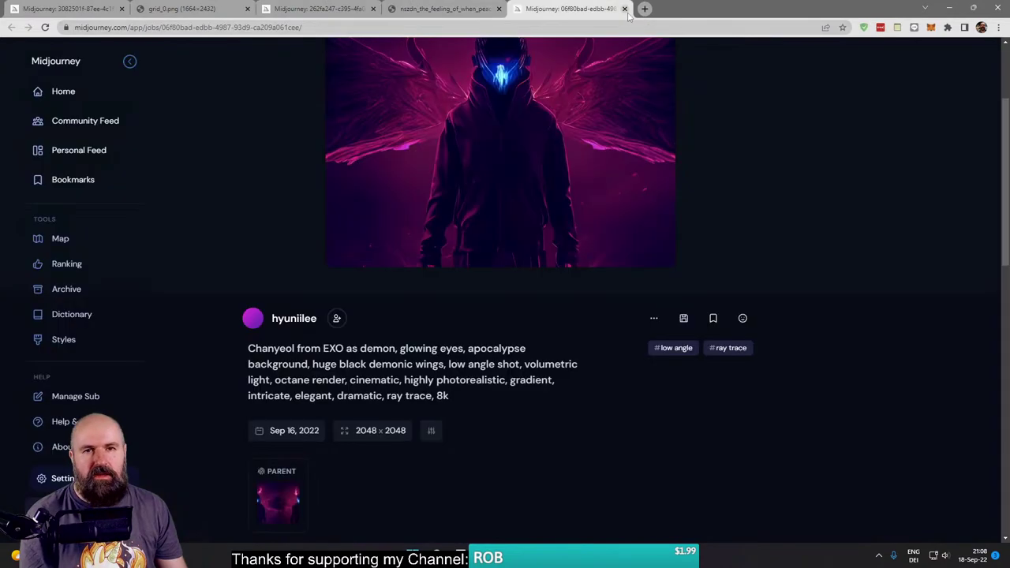
click(625, 9)
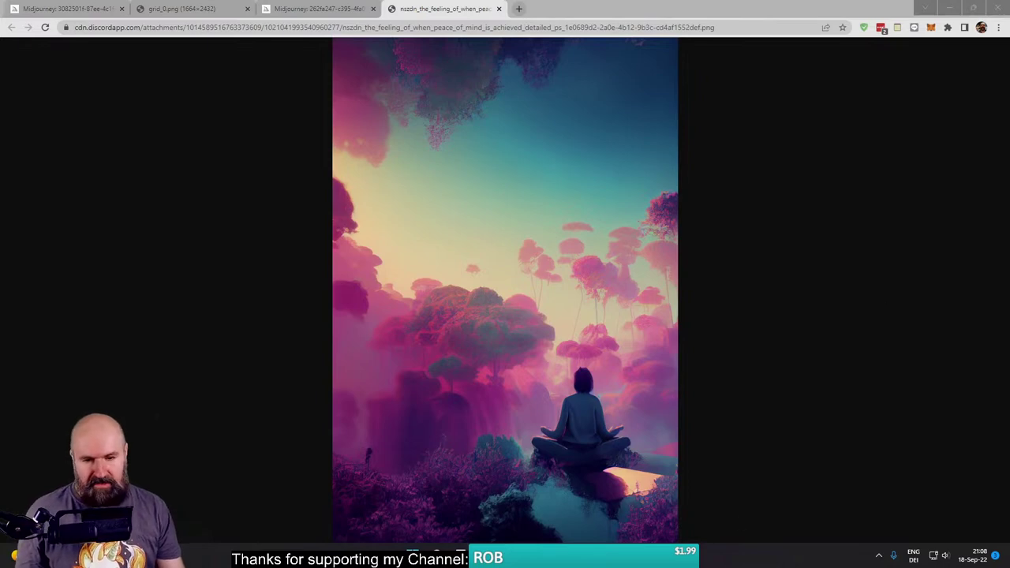
Step: Close the ghost document without saving and paste the peace-of-mind prompt over the old prompt
key(alt+Tab)
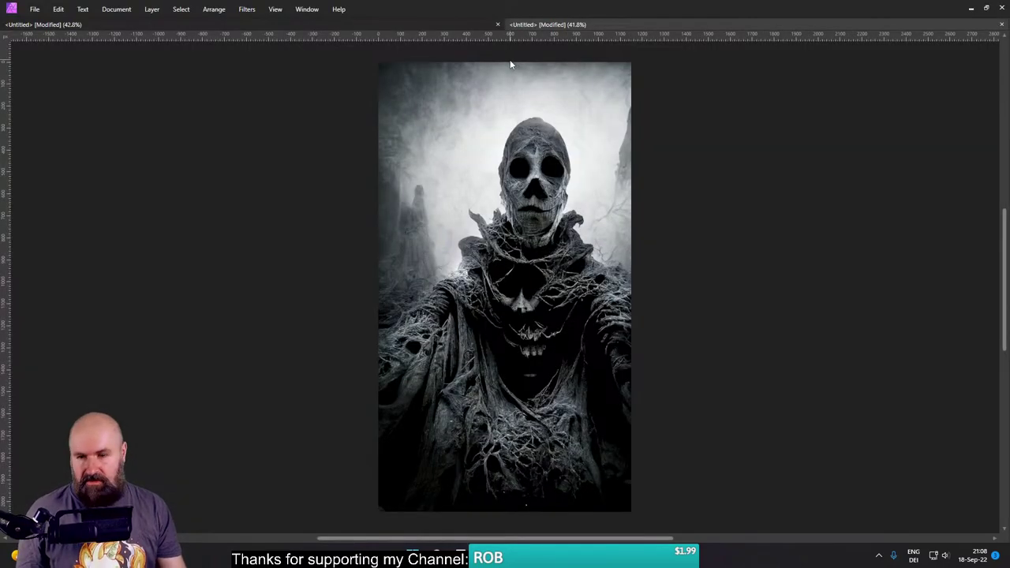
click(497, 25)
click(499, 286)
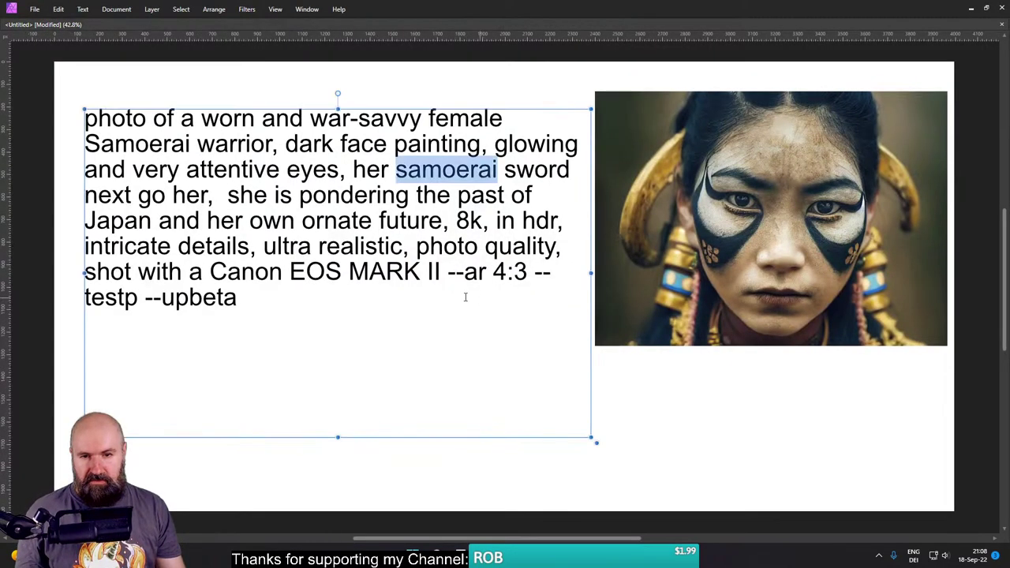
click(228, 310)
key(ctrl+a)
text(the feeling of when peace of mind is achieved, detailed, psychedelic, colourful, unreal engine, octane render, blender effect --ar 9:16 --test --creative --upbeta)
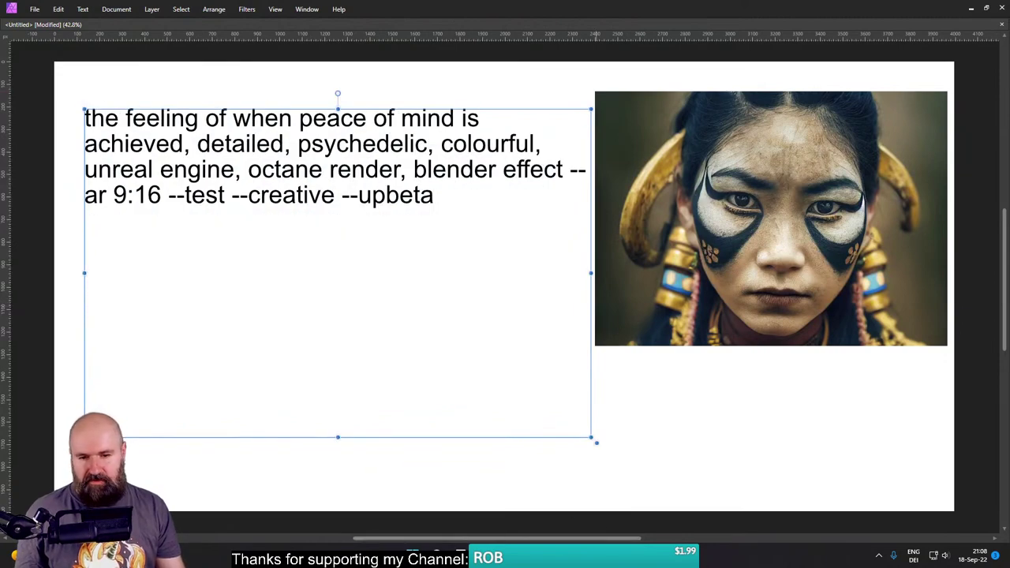
Step: Copy the meditation image from Chrome and paste it onto the samurai slide
mouse_move(506, 557)
click(762, 482)
right_click(523, 259)
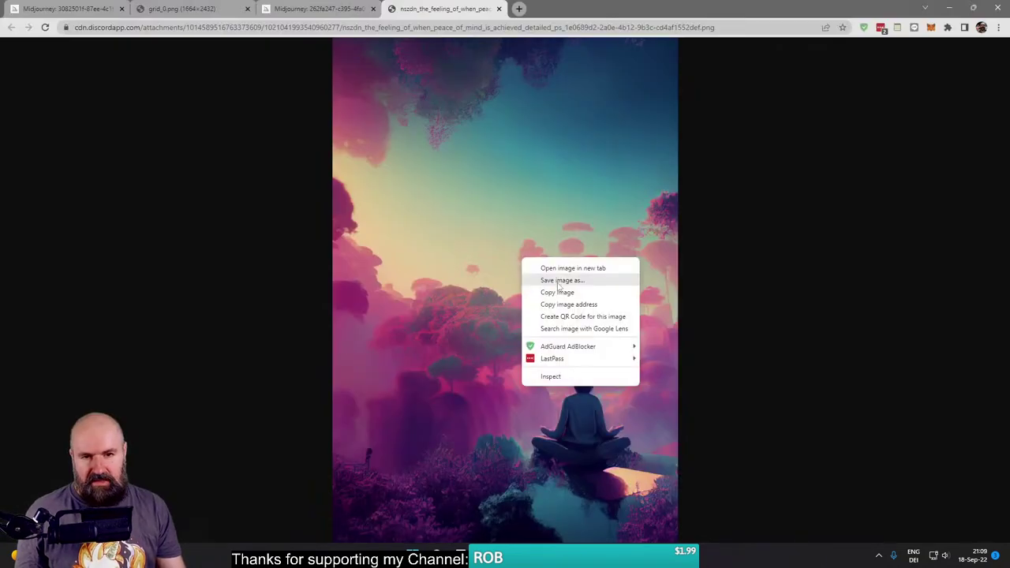
click(557, 292)
key(alt+Tab)
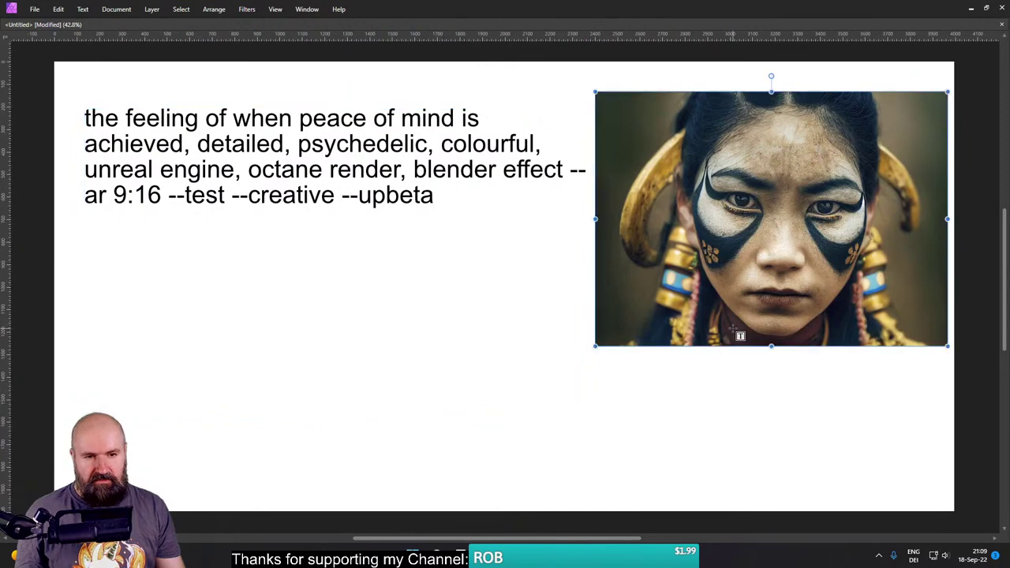
key(ctrl+v)
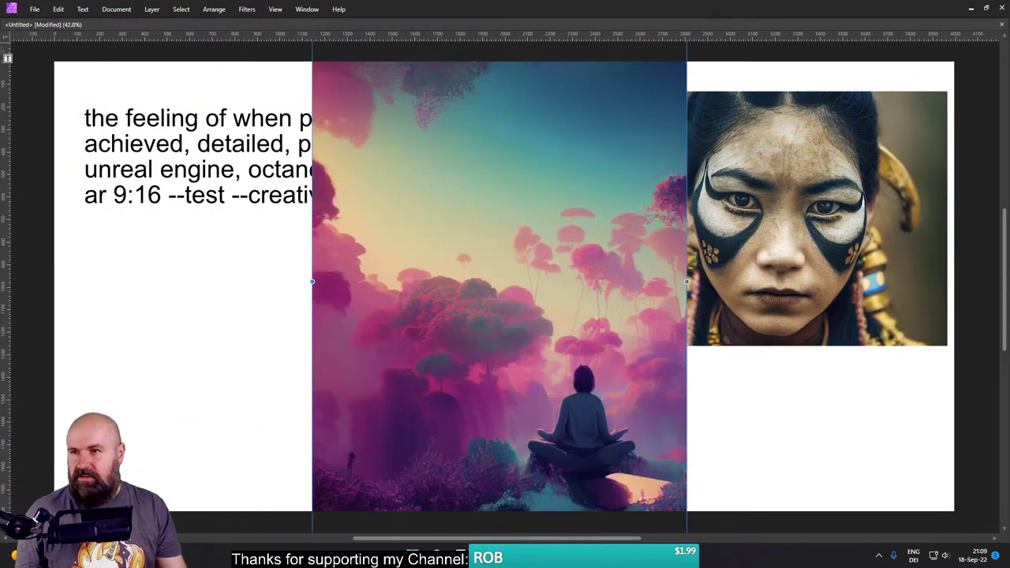
Step: Resize the meditation image over the portrait, delete the samurai portrait, and fit the slide in view
key(Tab)
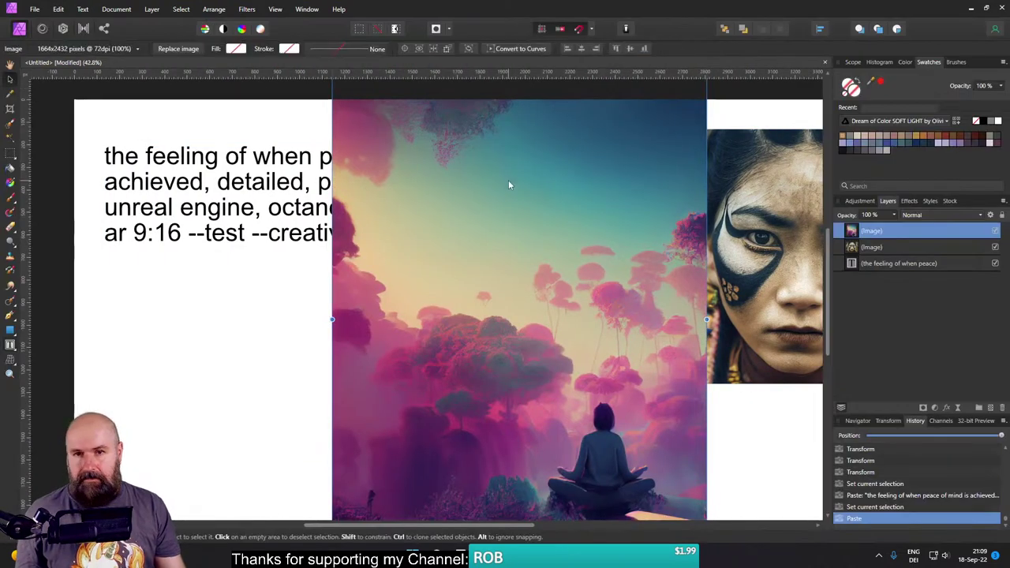
scroll(531, 188, down, 4)
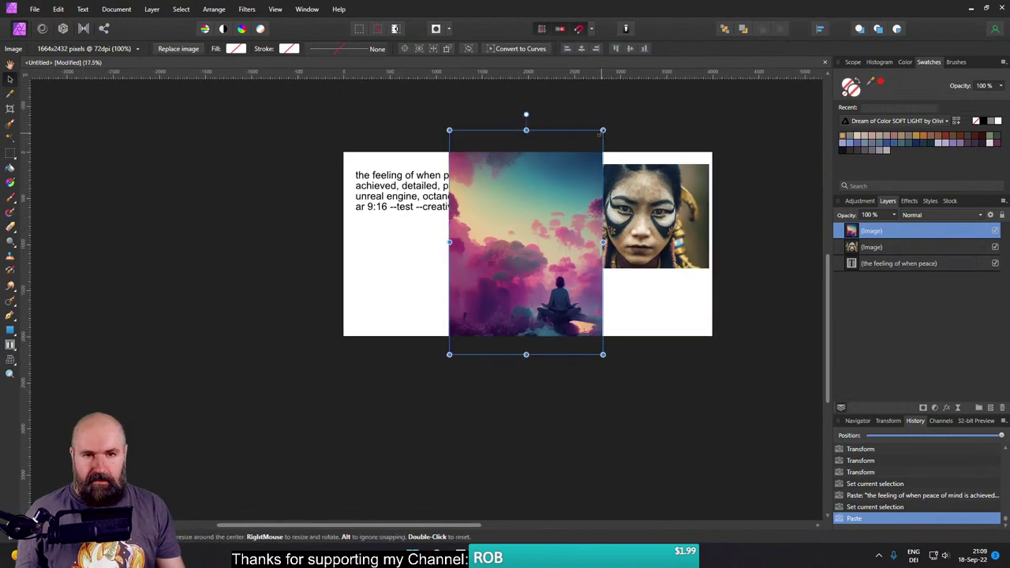
drag(602, 132, 548, 208)
drag(504, 281, 640, 240)
click(581, 234)
key(Delete)
click(604, 220)
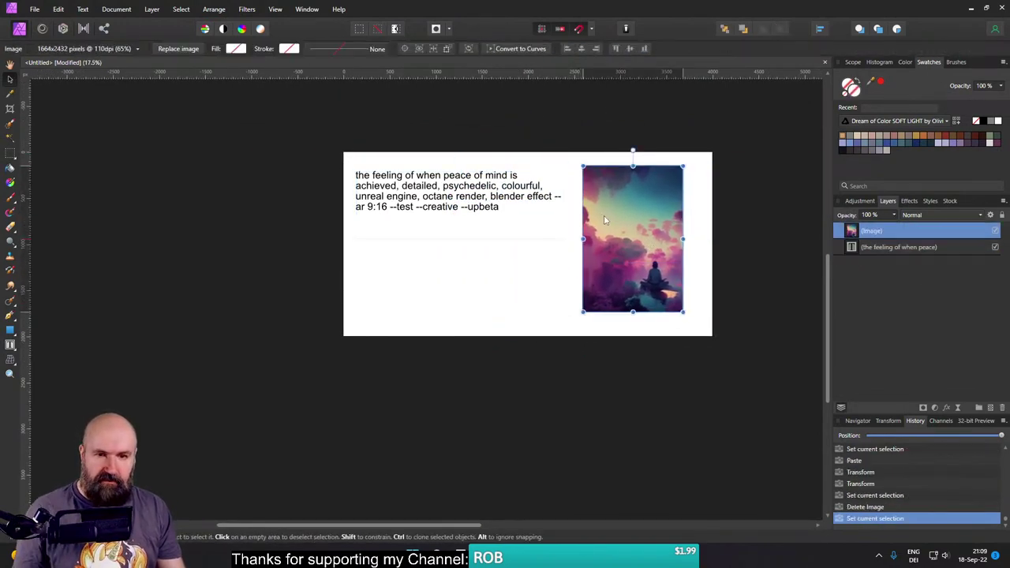
drag(684, 312, 693, 325)
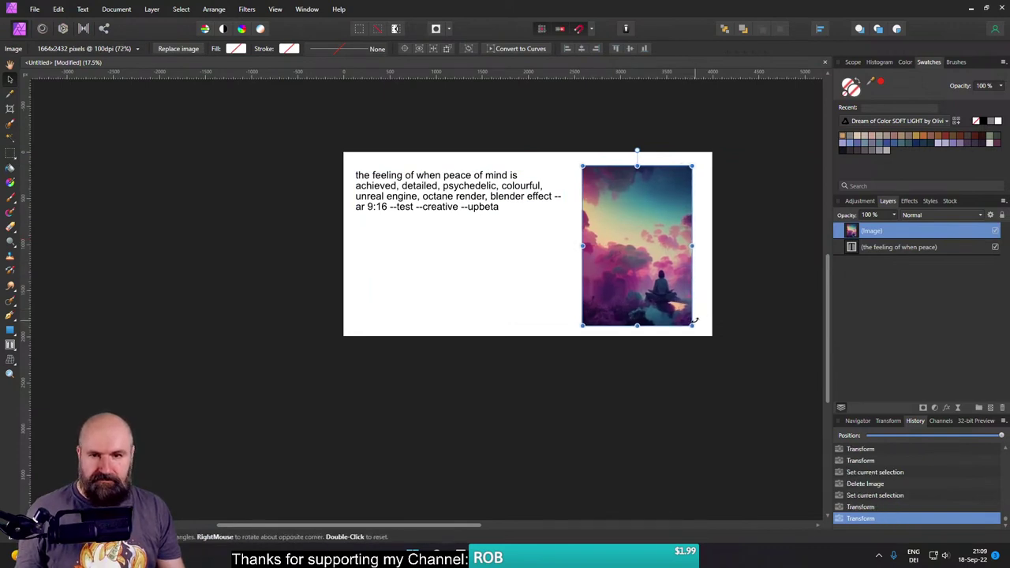
key(Tab)
key(ctrl+0)
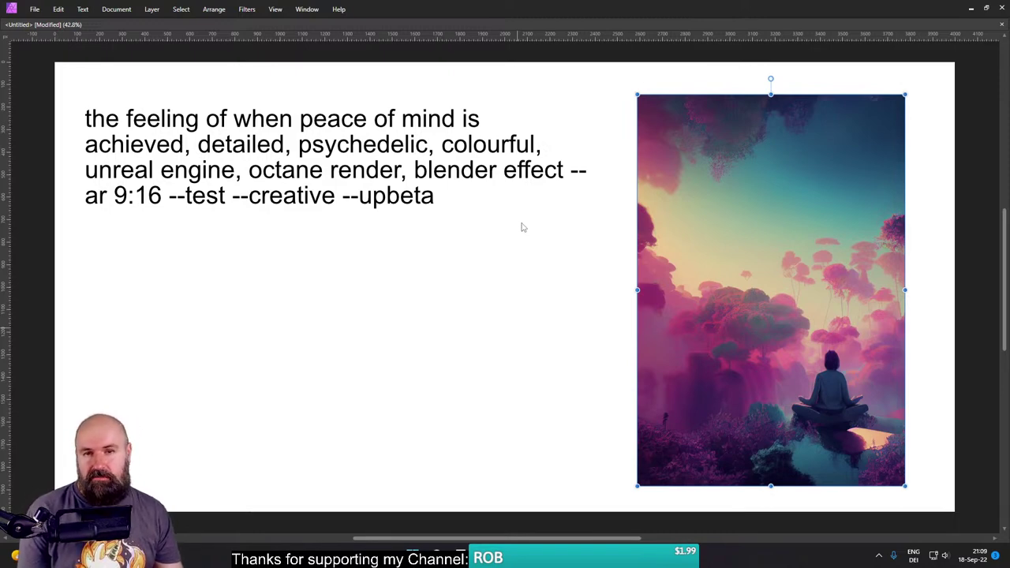
Step: Drag the meditation image's top-left and bottom-right corners outward toward the slide's edges
click(592, 232)
click(697, 237)
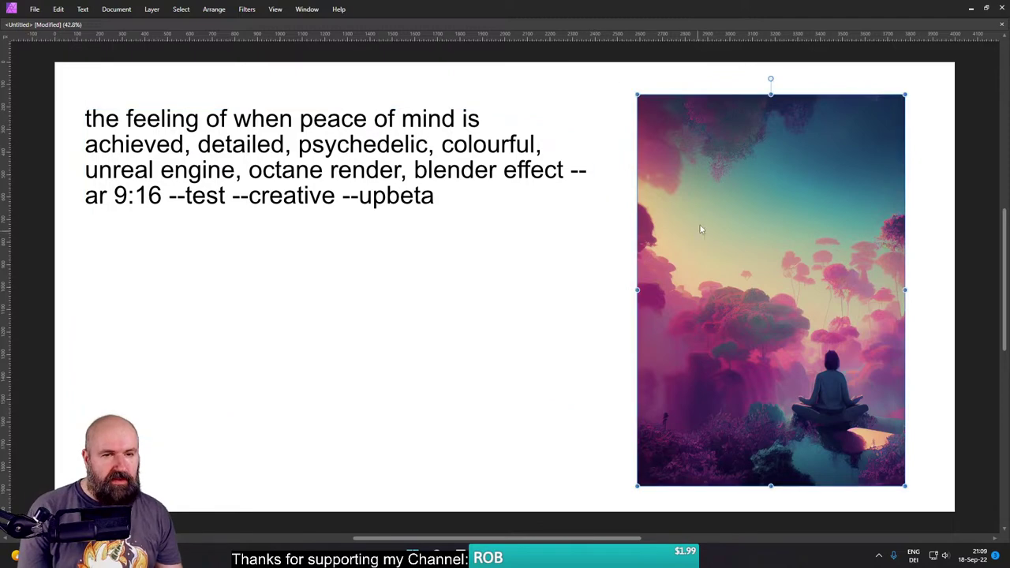
drag(638, 95, 626, 75)
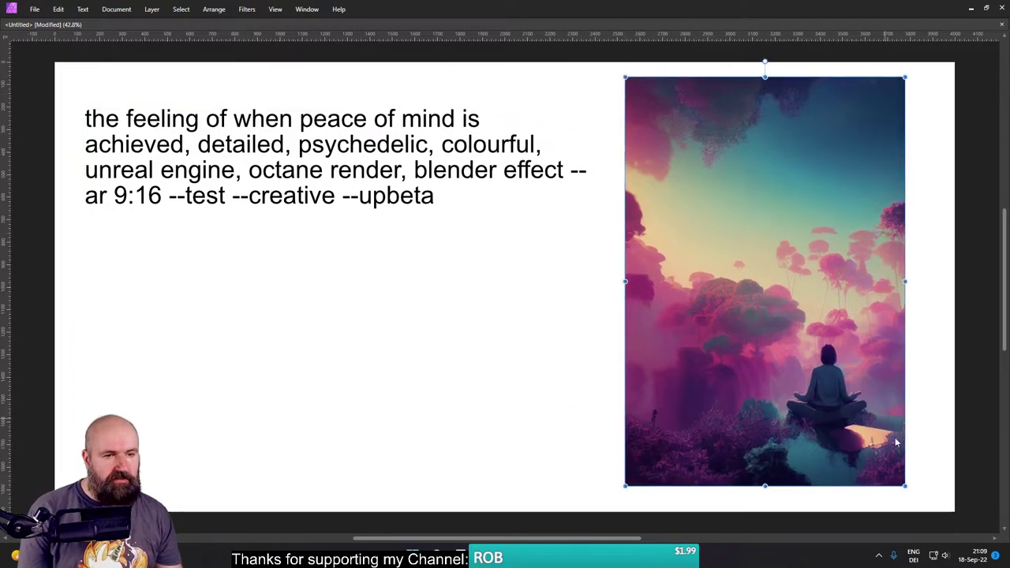
drag(907, 487, 914, 497)
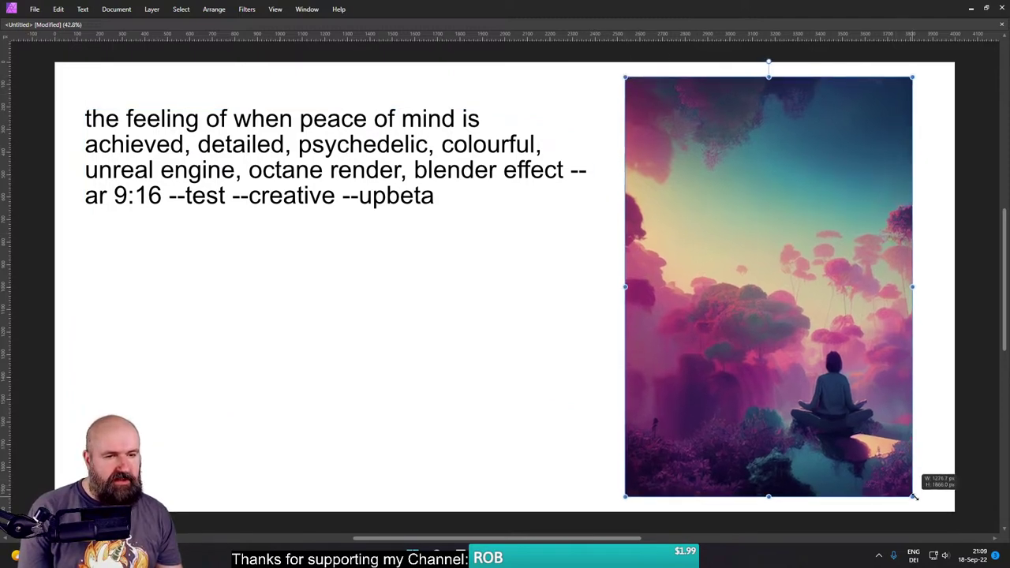
click(949, 394)
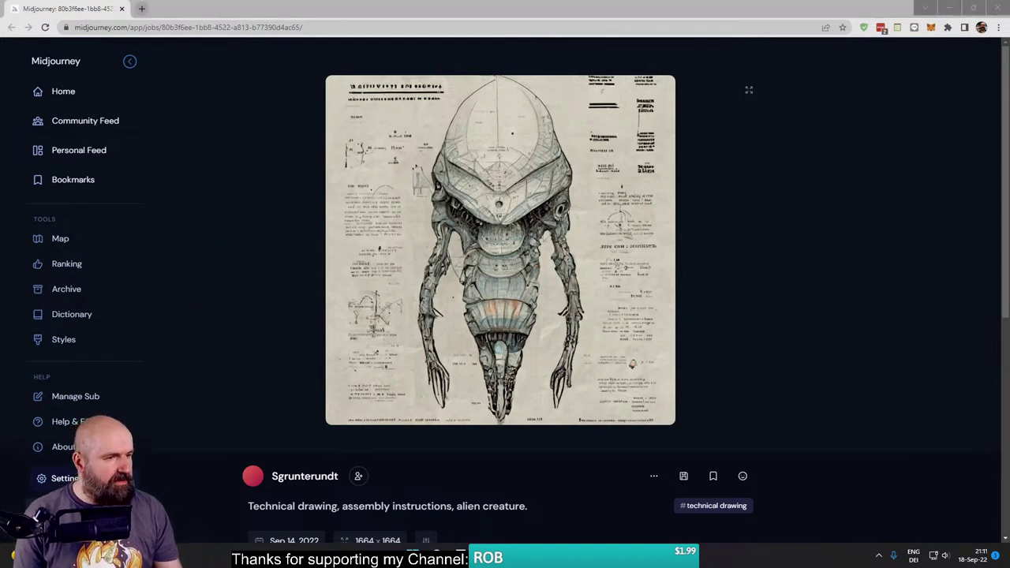
Step: Zoom in and out on the alien technical drawing and scroll through its job details
click(511, 215)
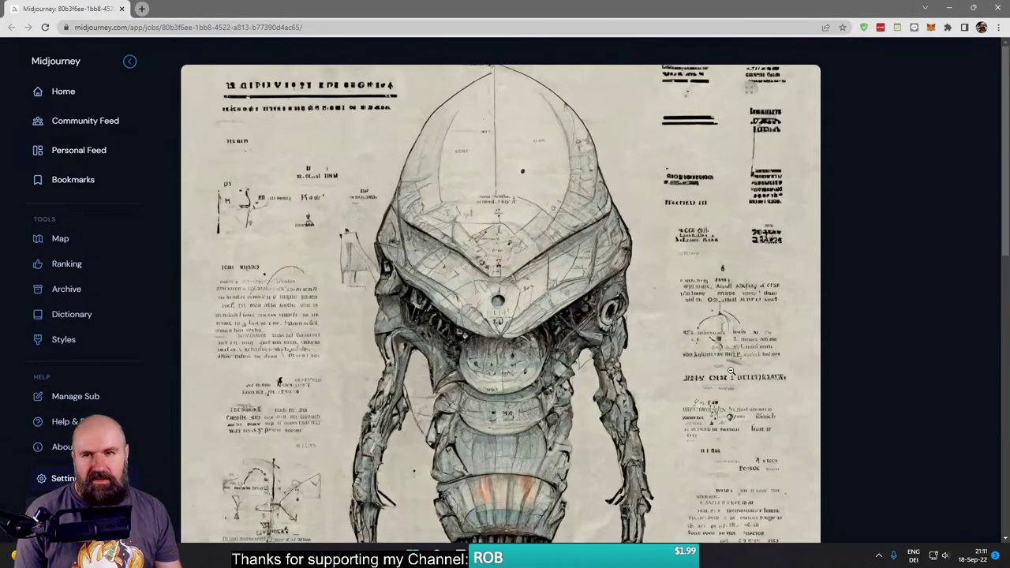
click(504, 311)
scroll(589, 353, down, 1)
scroll(589, 354, down, 1)
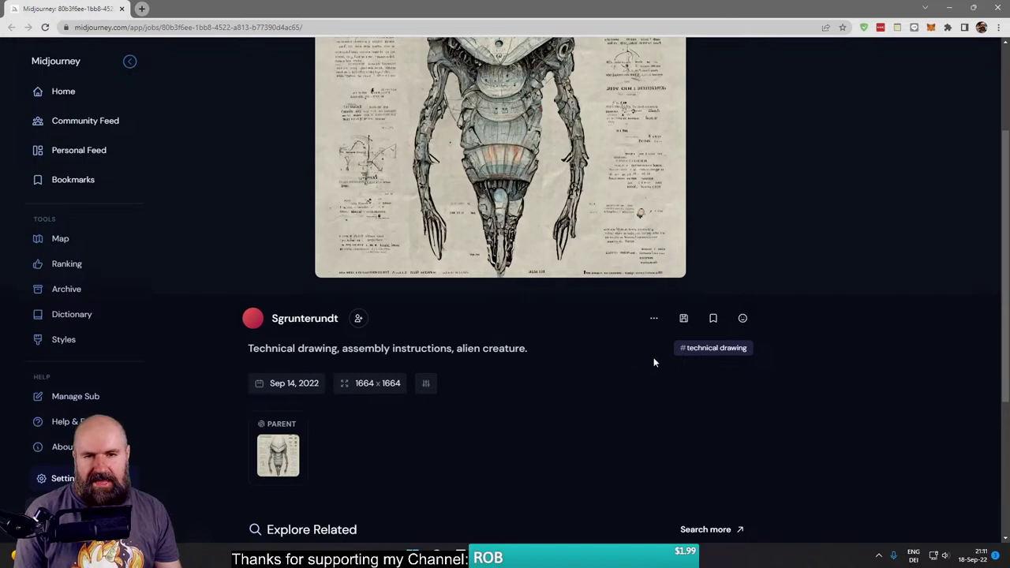
scroll(655, 361, up, 3)
click(520, 167)
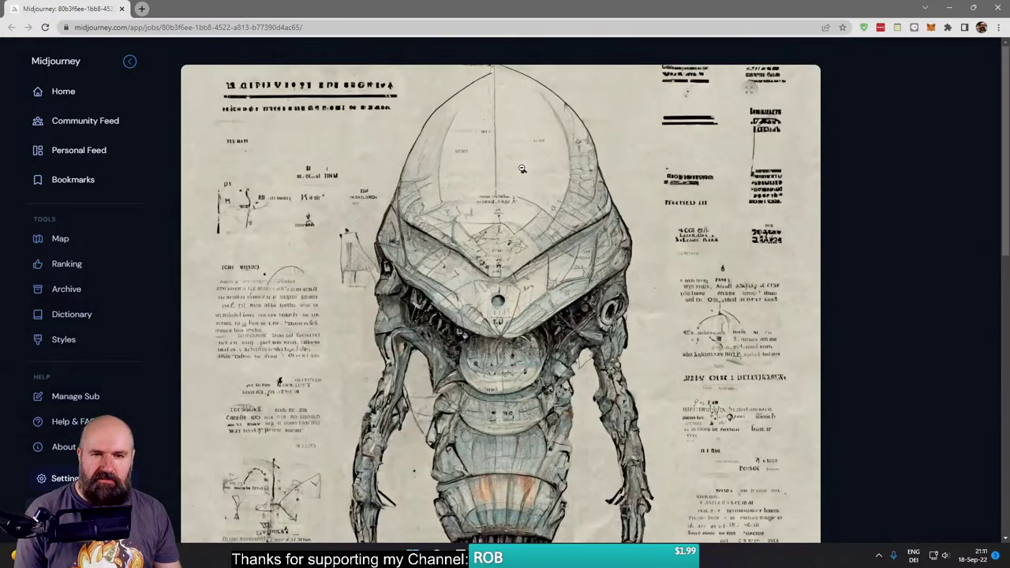
scroll(723, 344, down, 2)
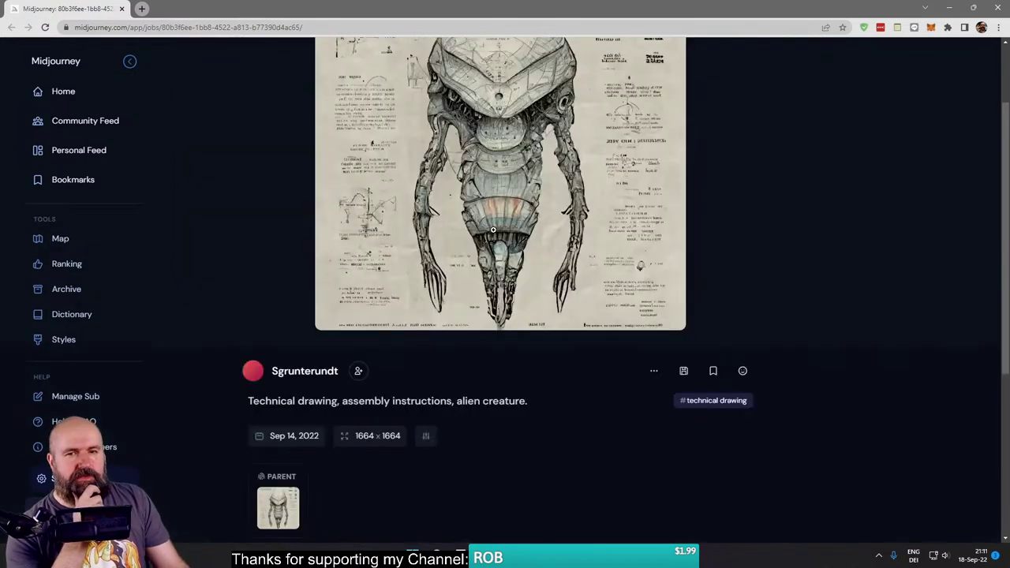
click(576, 265)
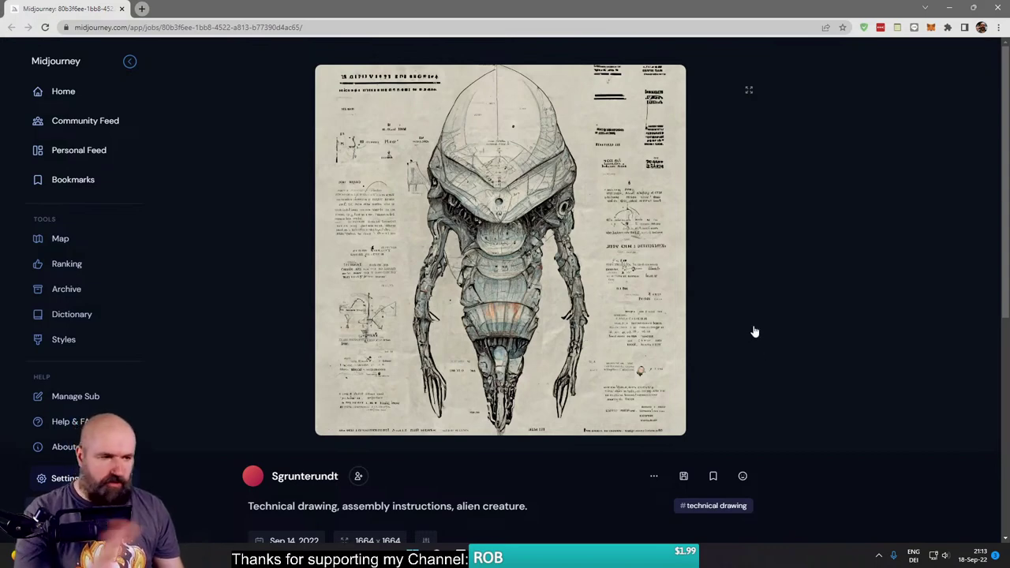
Step: Copy the alien job's prompt and test-paste it into new tabs' address bars
click(655, 478)
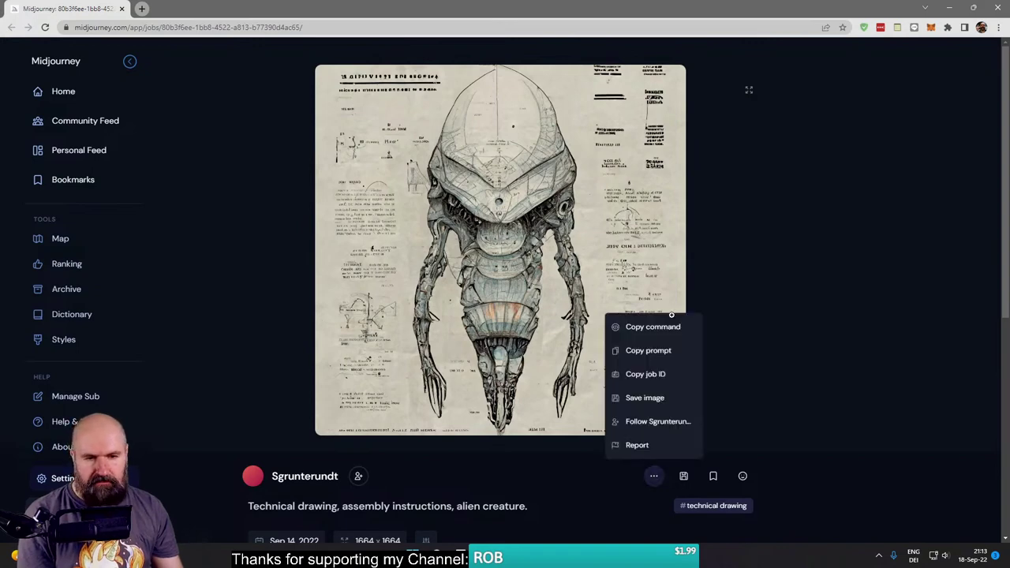
click(654, 332)
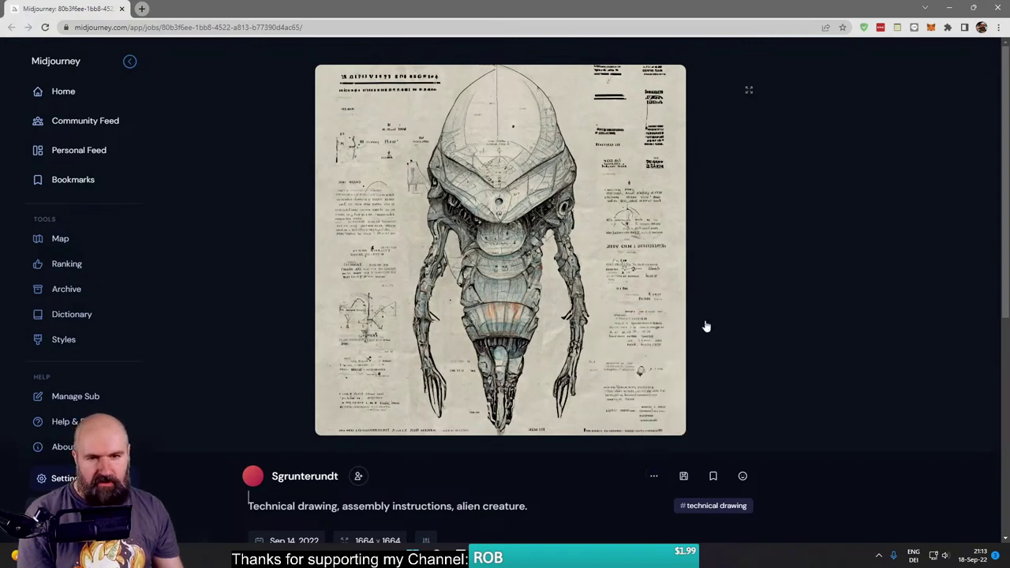
click(141, 8)
key(ctrl+v)
key(Return)
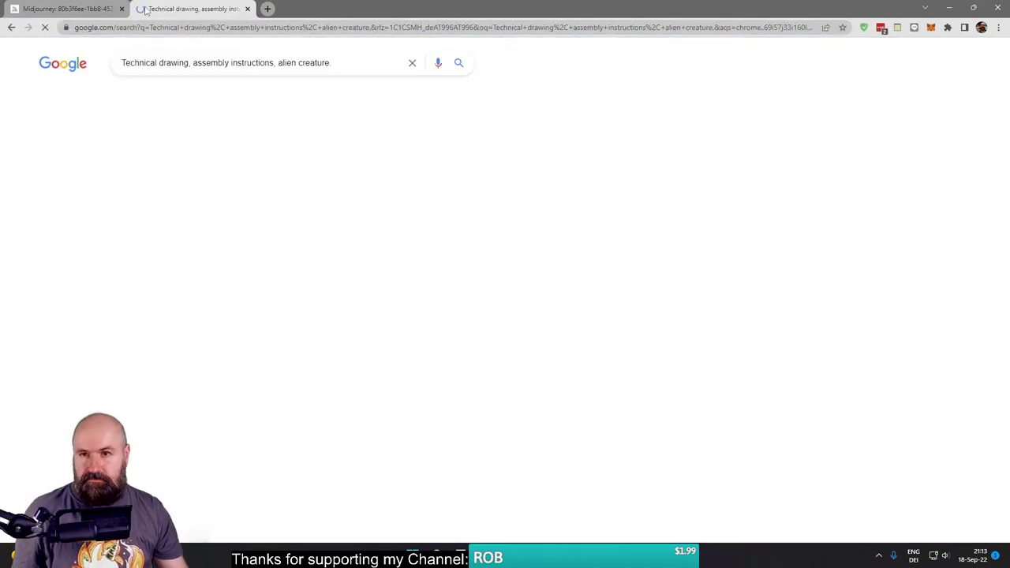
click(247, 10)
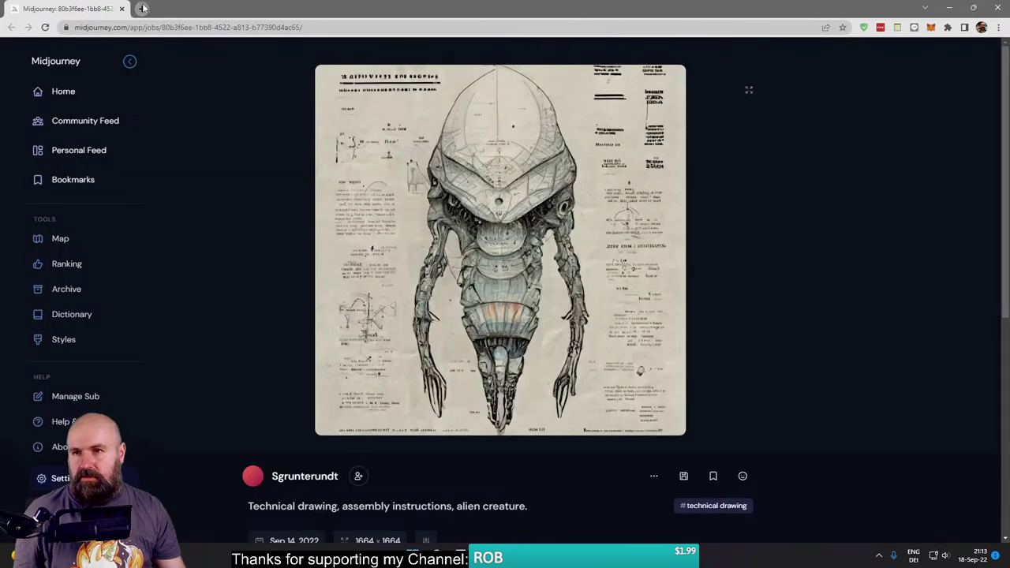
click(143, 9)
key(ctrl+v)
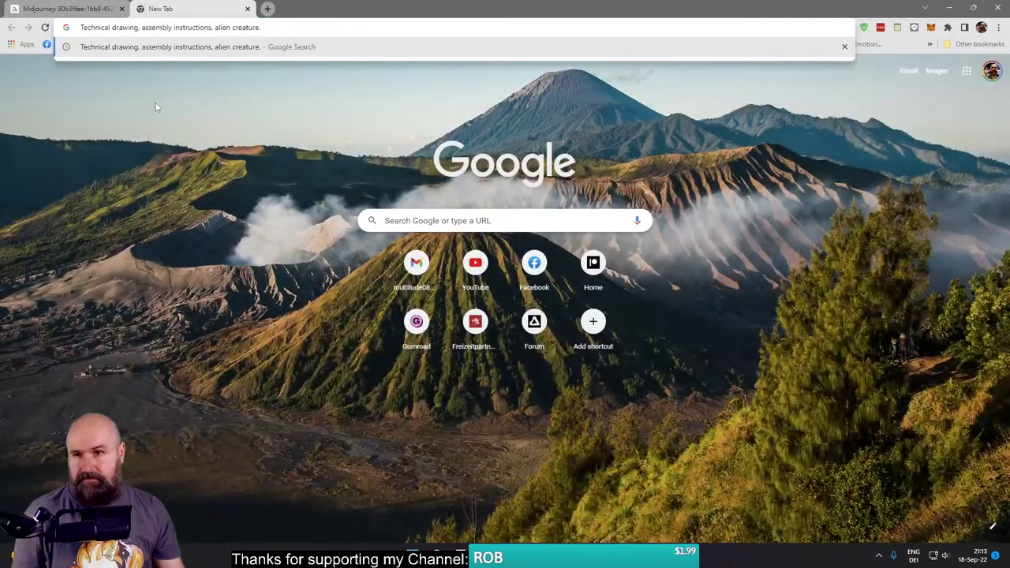
click(248, 9)
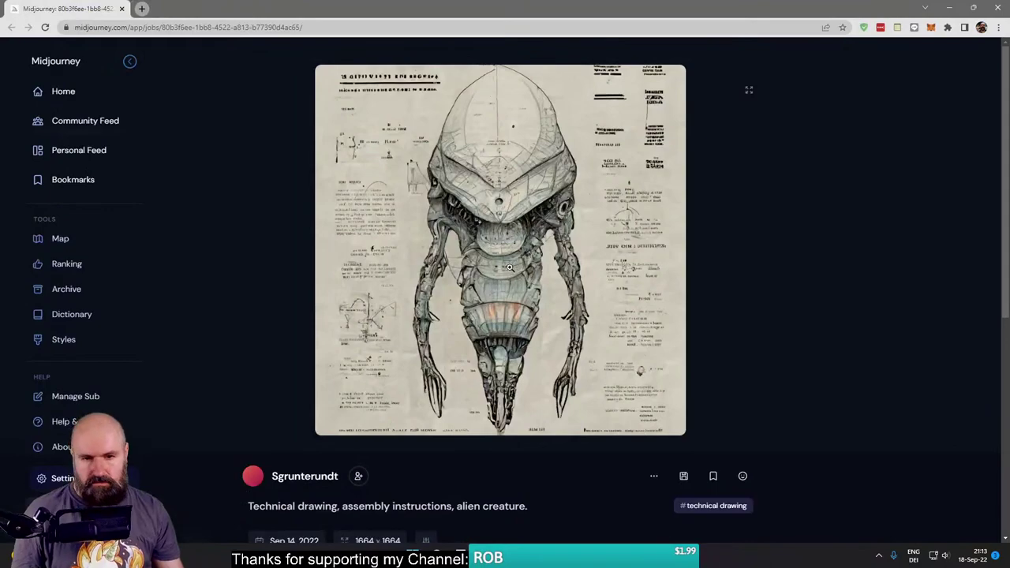
Step: Recopy the alien prompt, verify it in a test tab, then open the alien image in a new tab
click(655, 476)
click(686, 327)
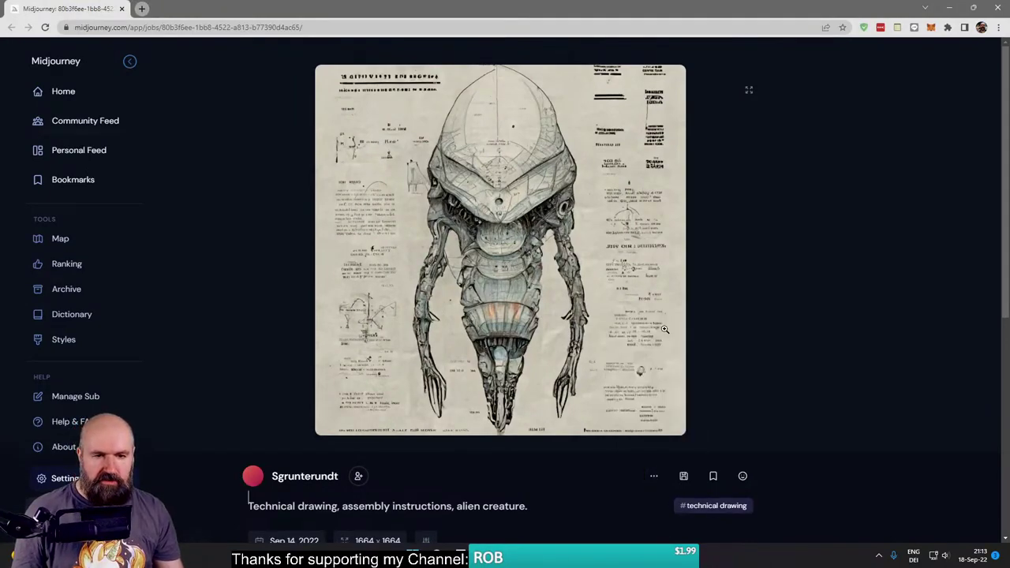
click(142, 9)
key(ctrl+v)
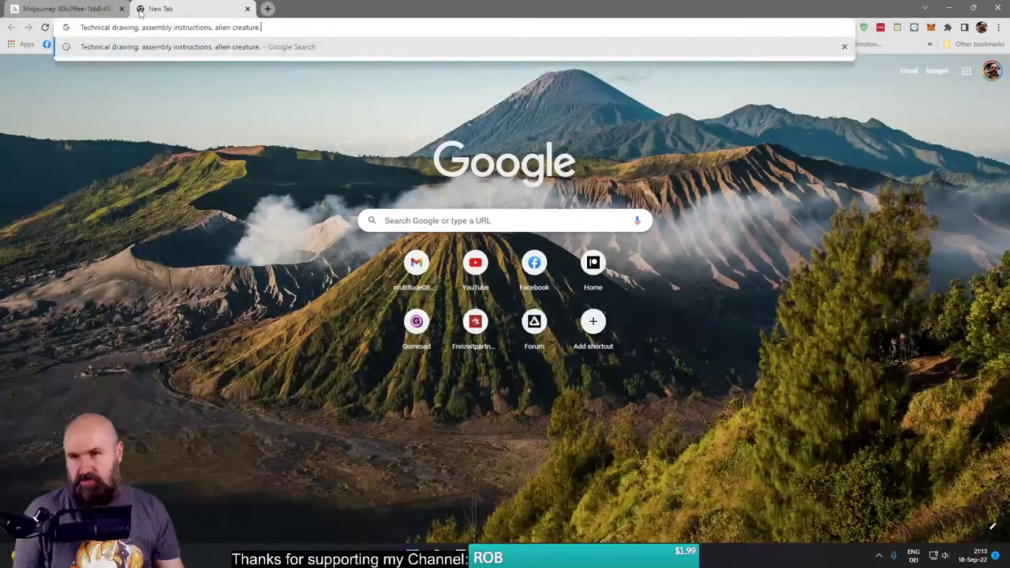
click(248, 9)
right_click(494, 192)
click(537, 202)
Step: View the full-size alien image tab, then dock the member's gallery window as the third tab
click(186, 8)
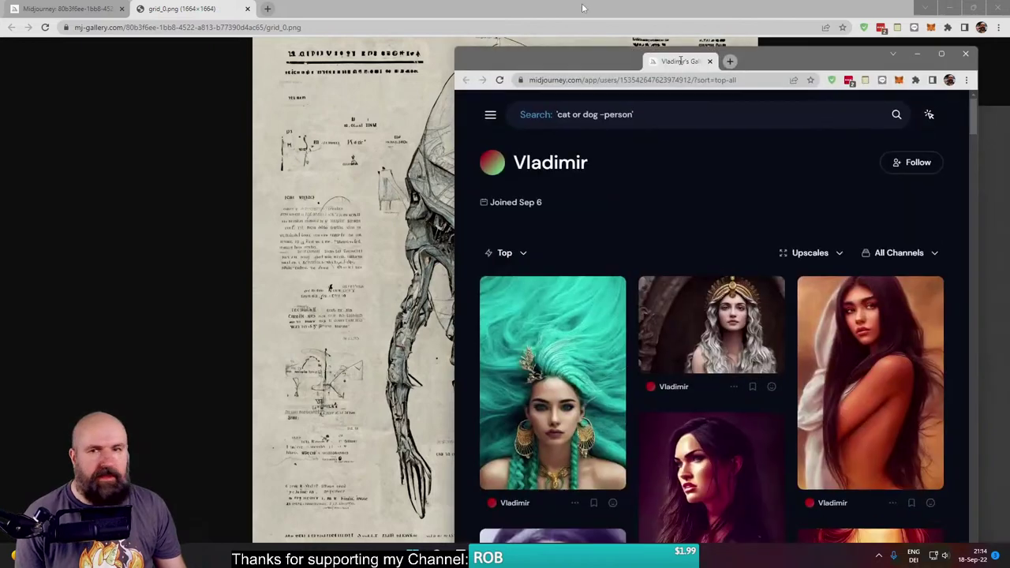
drag(609, 49, 324, 9)
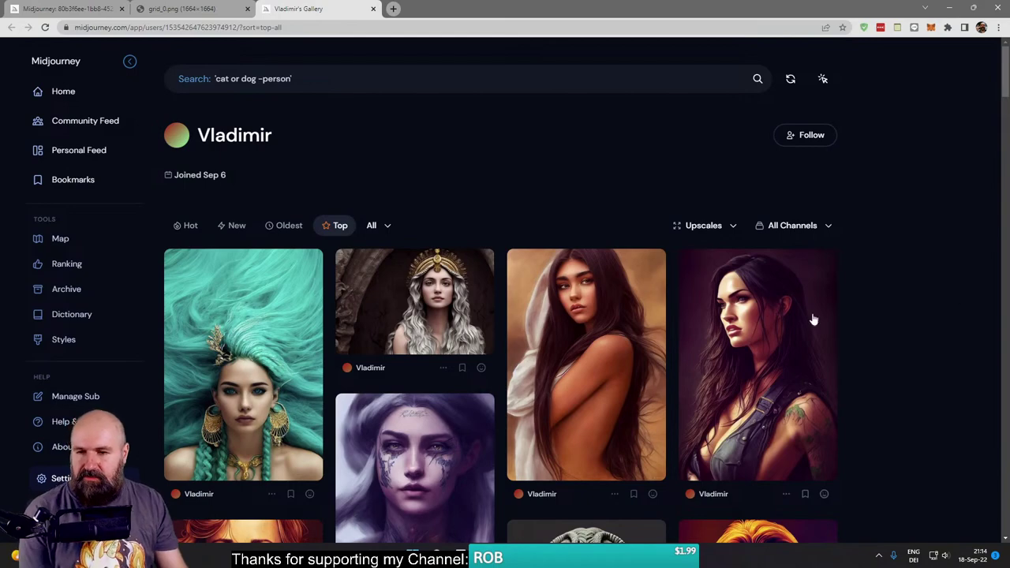
Step: Open the teal-haired Atlantean Sea Woman card, read its prompt, and open the image in a new tab
scroll(773, 327, down, 2)
right_click(253, 220)
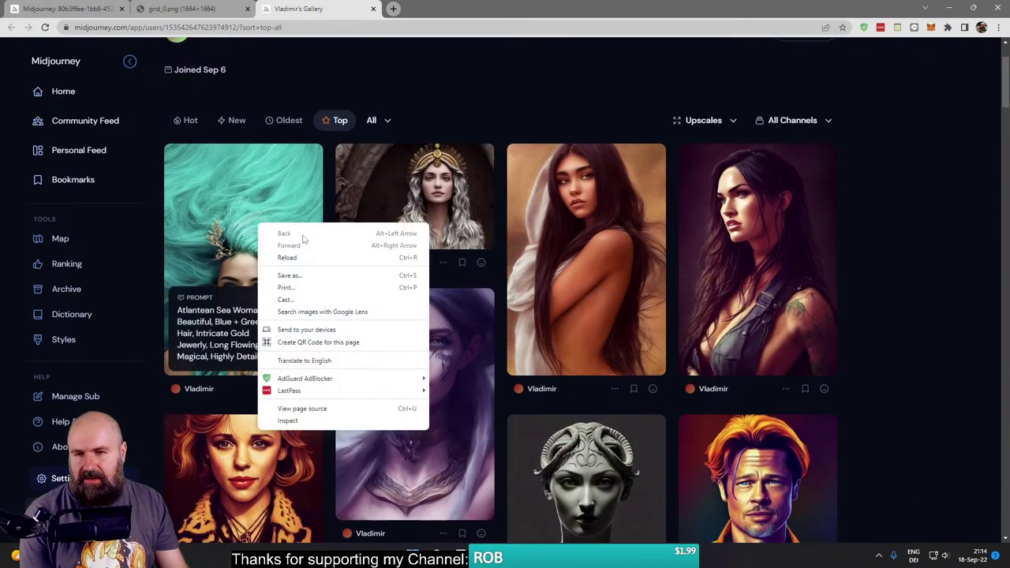
click(219, 181)
click(220, 182)
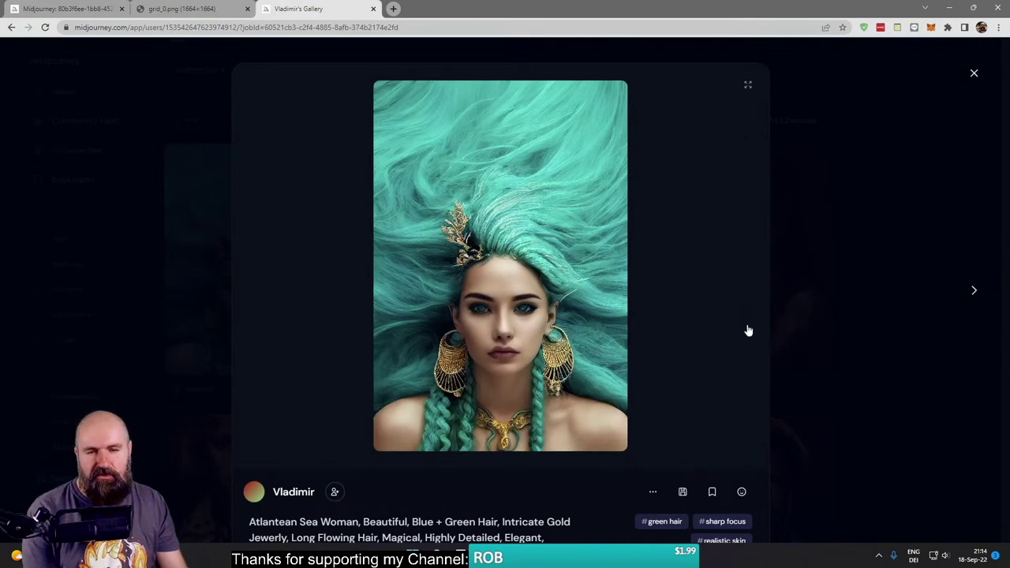
scroll(668, 334, down, 1)
scroll(668, 334, down, 2)
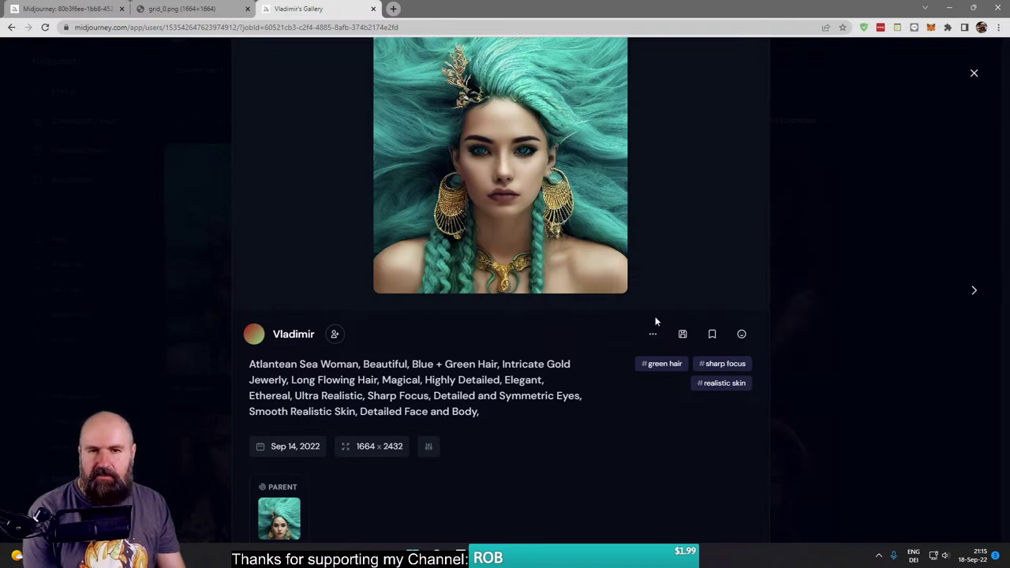
scroll(656, 319, up, 2)
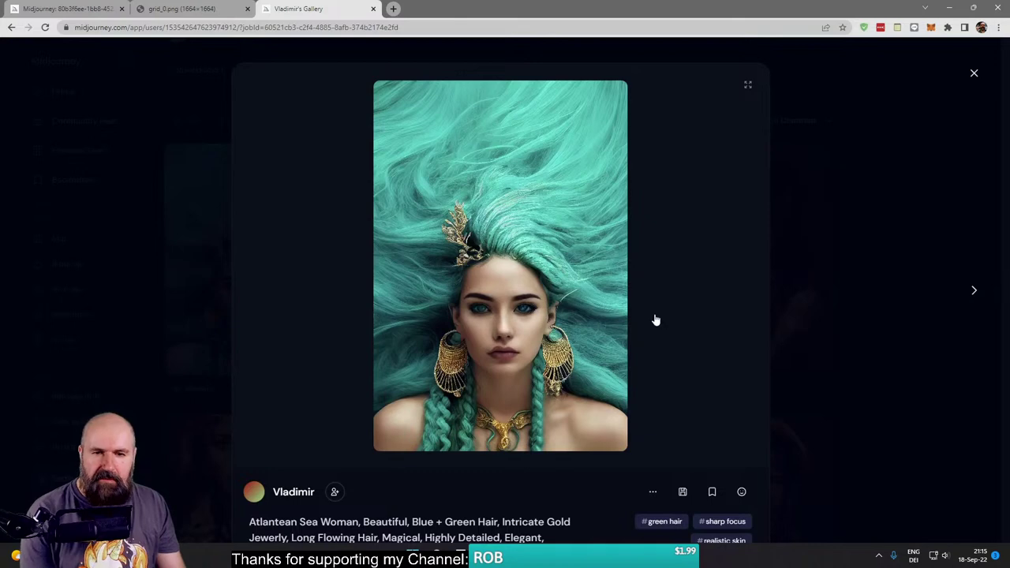
right_click(483, 239)
click(515, 248)
Step: Zoom the 1664 × 2432 teal-haired portrait to 100%, scan the hair and face, then close its tab
click(410, 6)
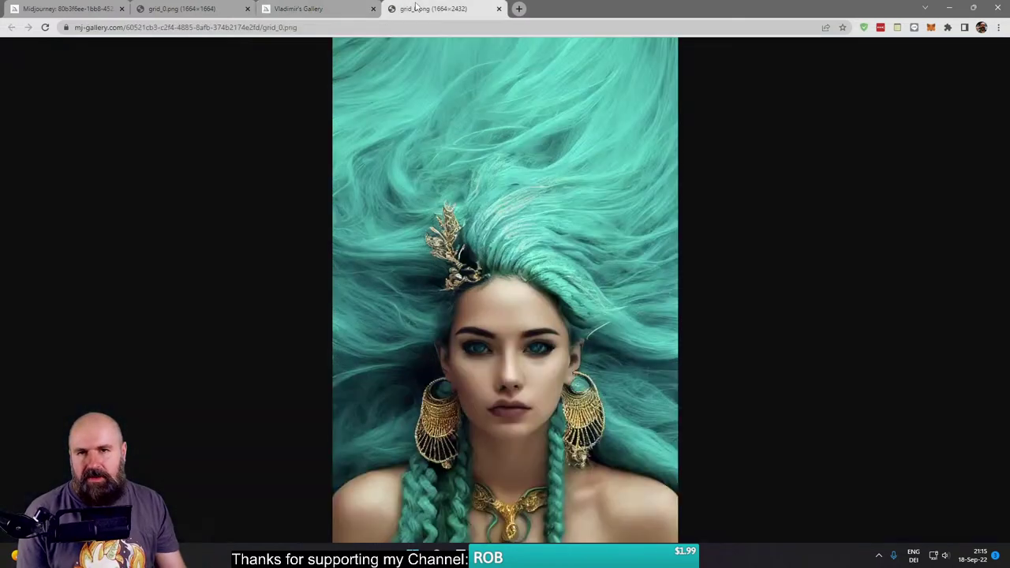
click(524, 270)
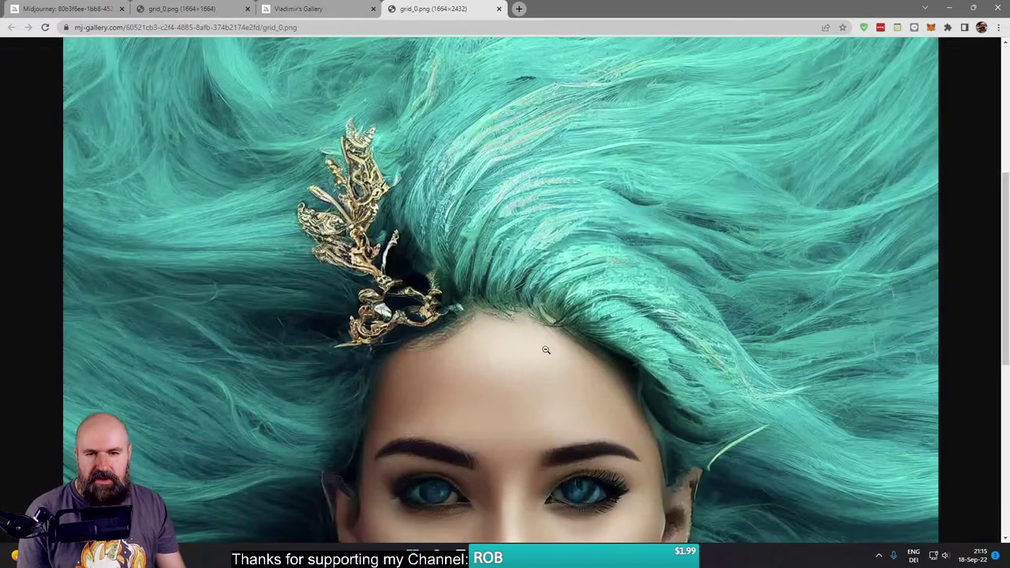
scroll(597, 288, up, 3)
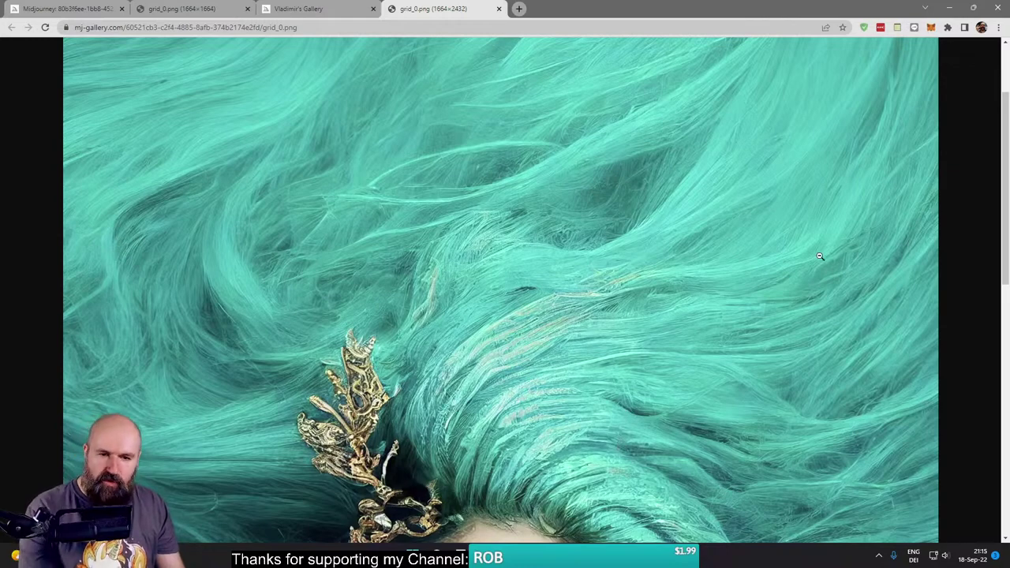
scroll(684, 414, down, 5)
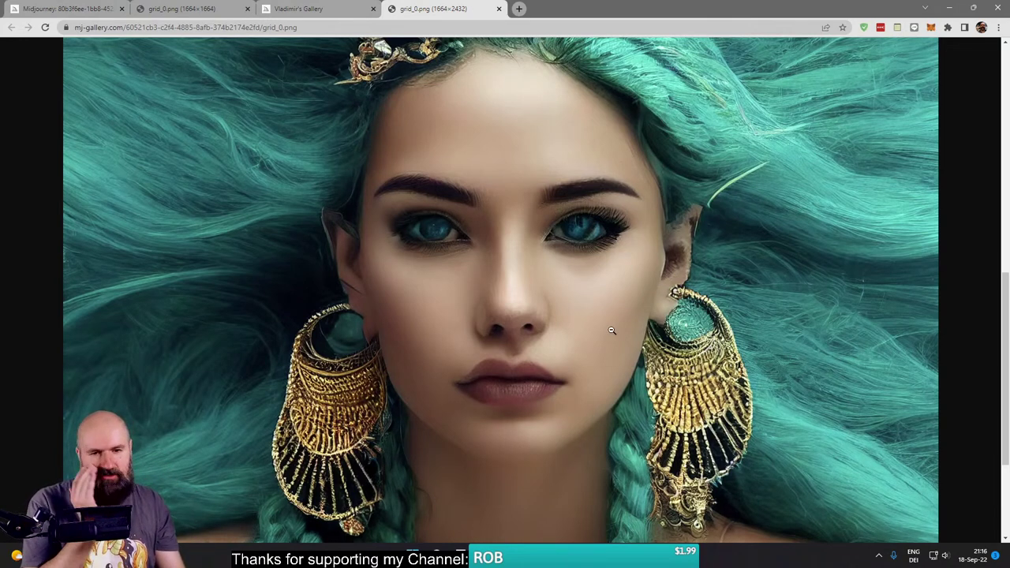
scroll(576, 352, down, 1)
scroll(576, 352, down, 1)
scroll(576, 352, up, 2)
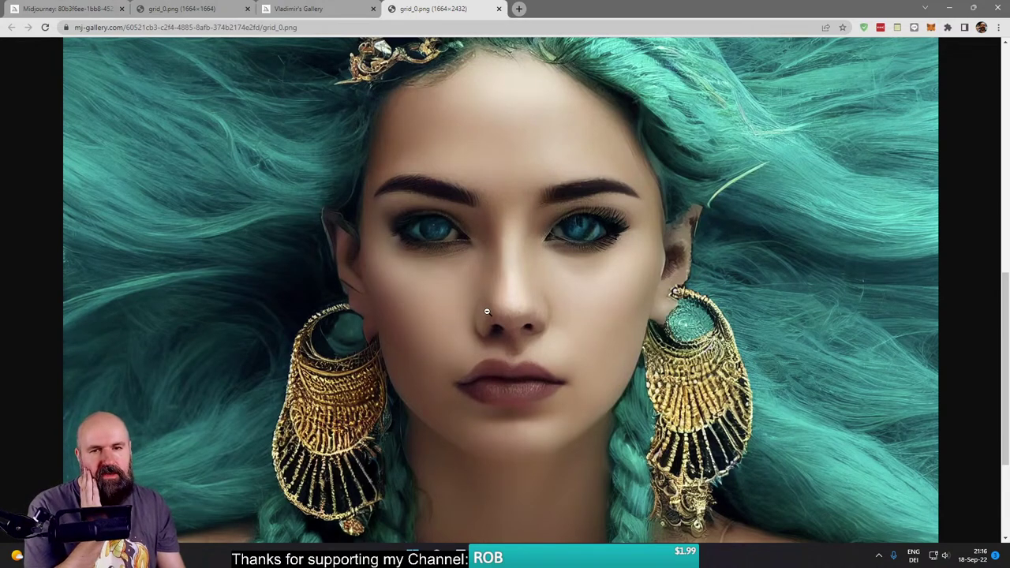
click(499, 9)
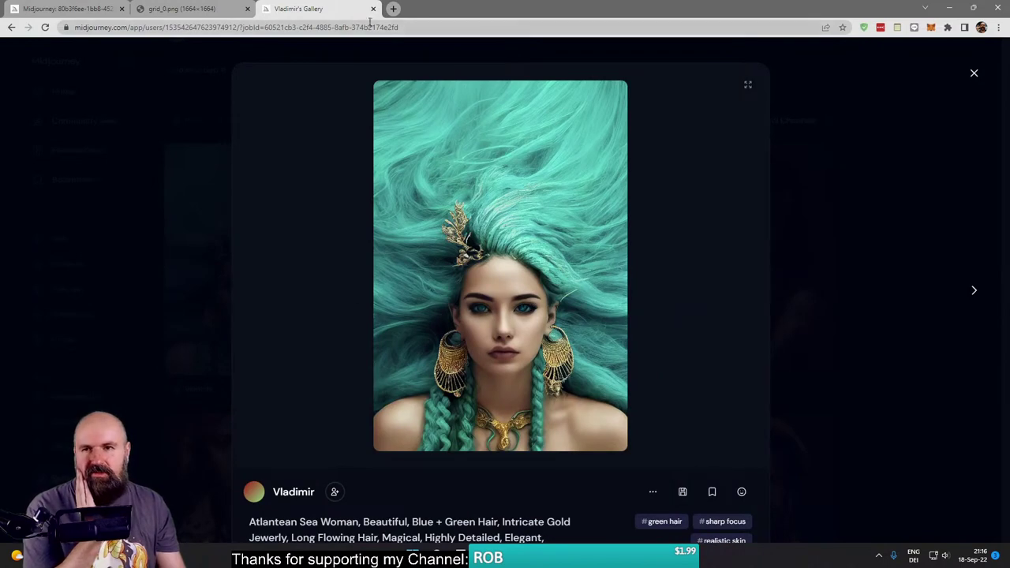
Step: Back in the gallery, view the orange-haired man and druid woman portraits enlarged
click(212, 193)
scroll(877, 395, down, 3)
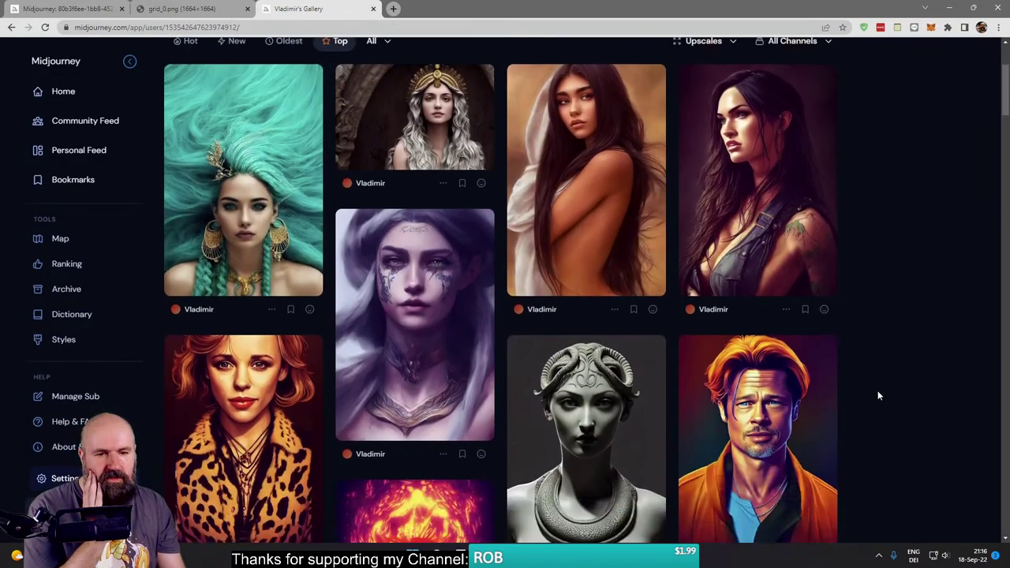
scroll(904, 385, down, 2)
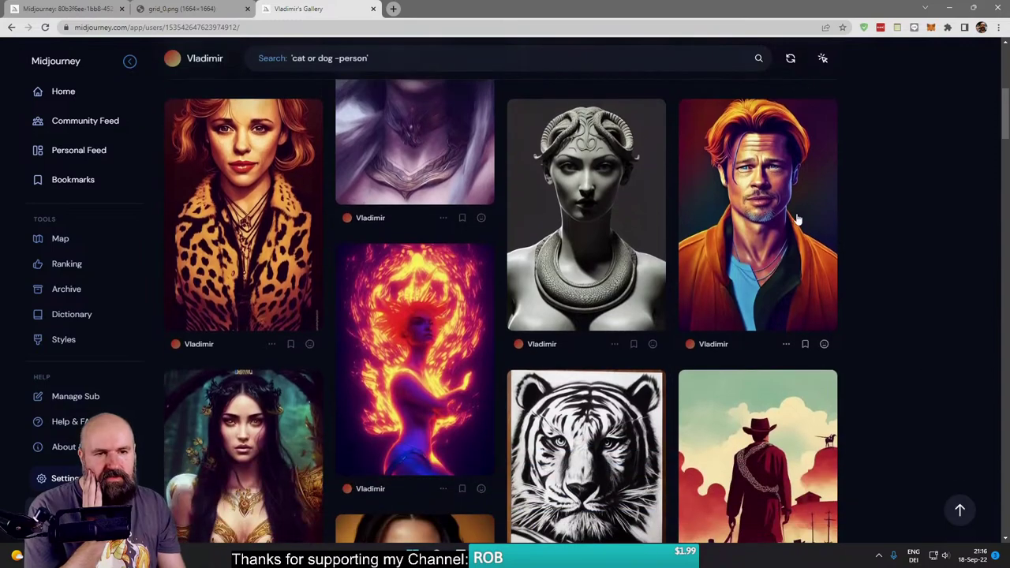
click(794, 211)
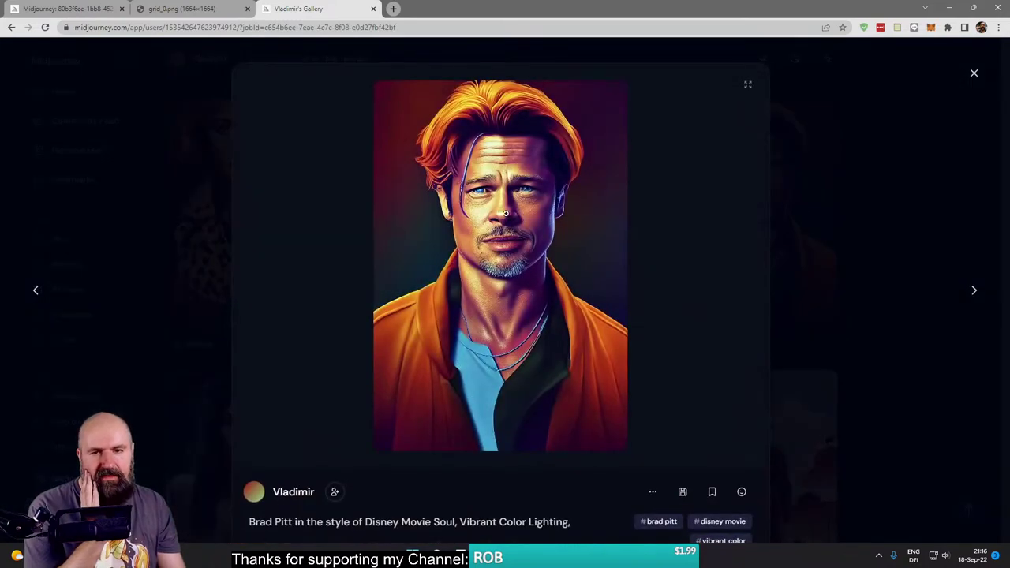
click(506, 214)
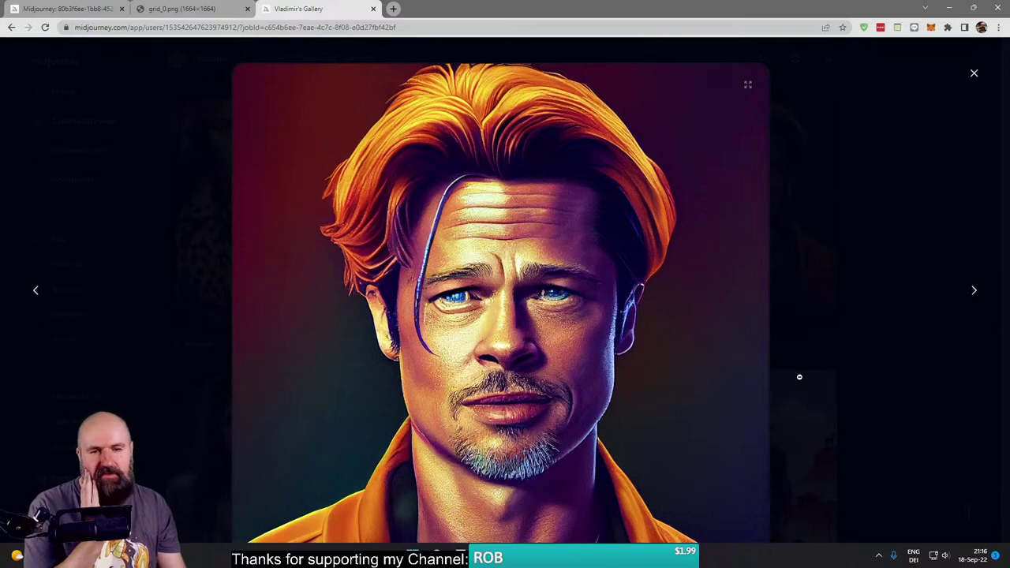
click(919, 279)
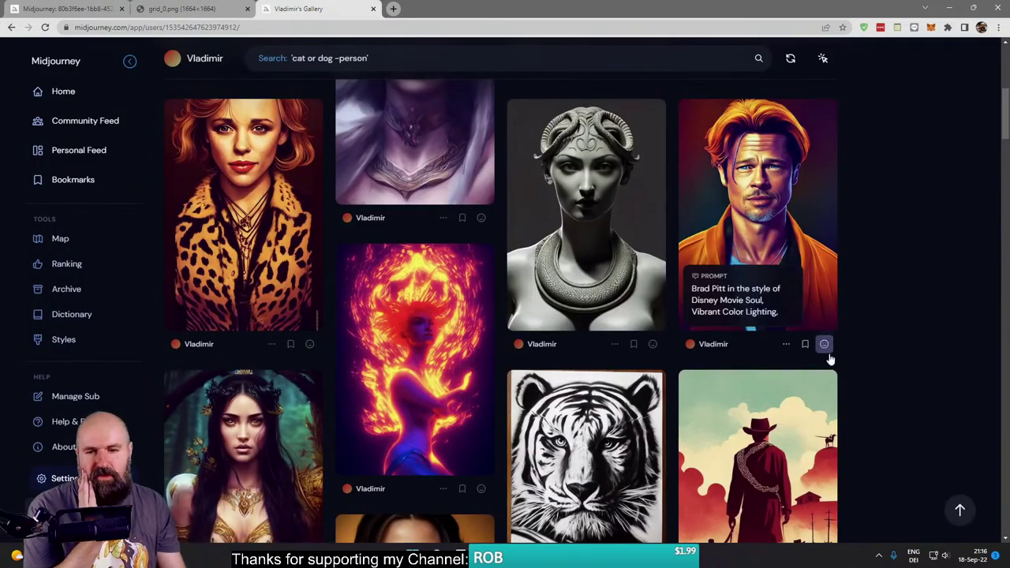
scroll(600, 355, down, 2)
click(193, 291)
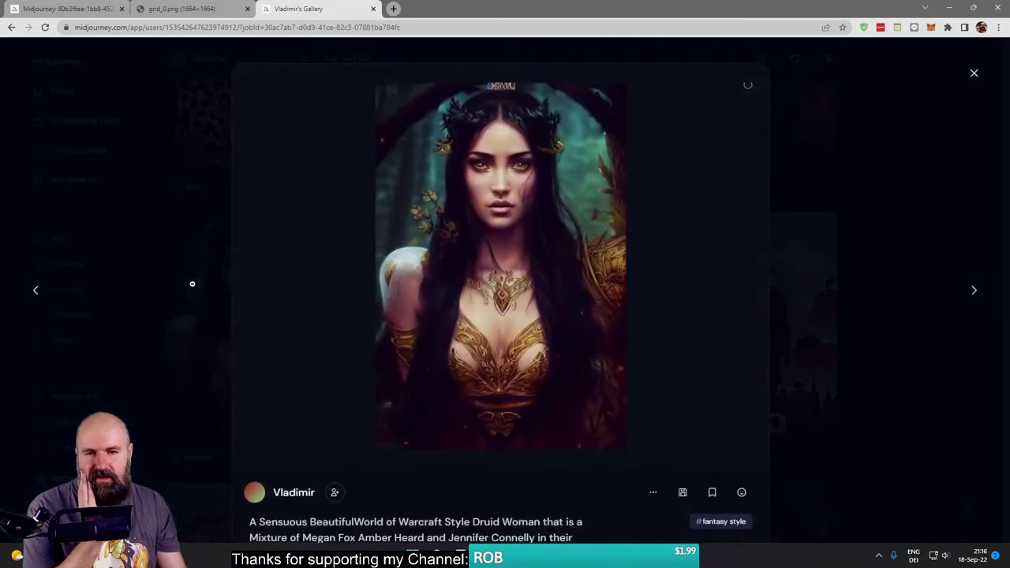
click(493, 299)
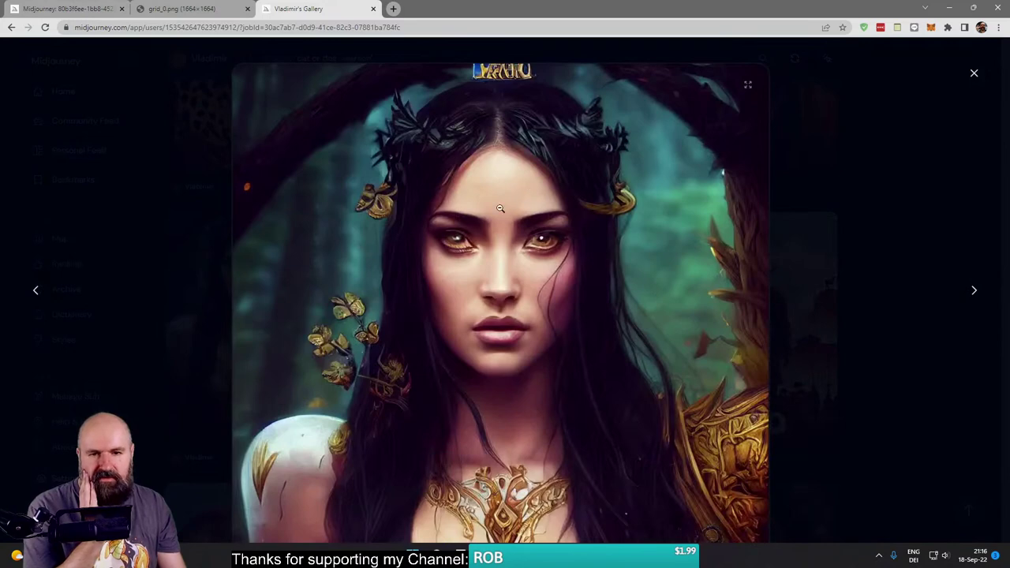
click(455, 280)
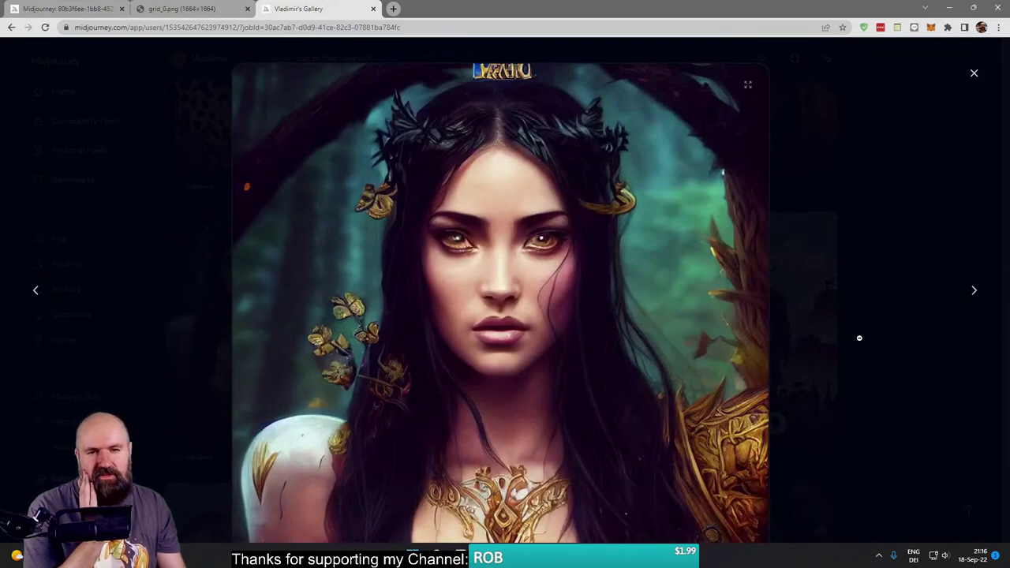
click(859, 312)
Step: Open the fur-coat portrait and enlarge the armored woman portrait, closing each viewer
scroll(869, 405, down, 5)
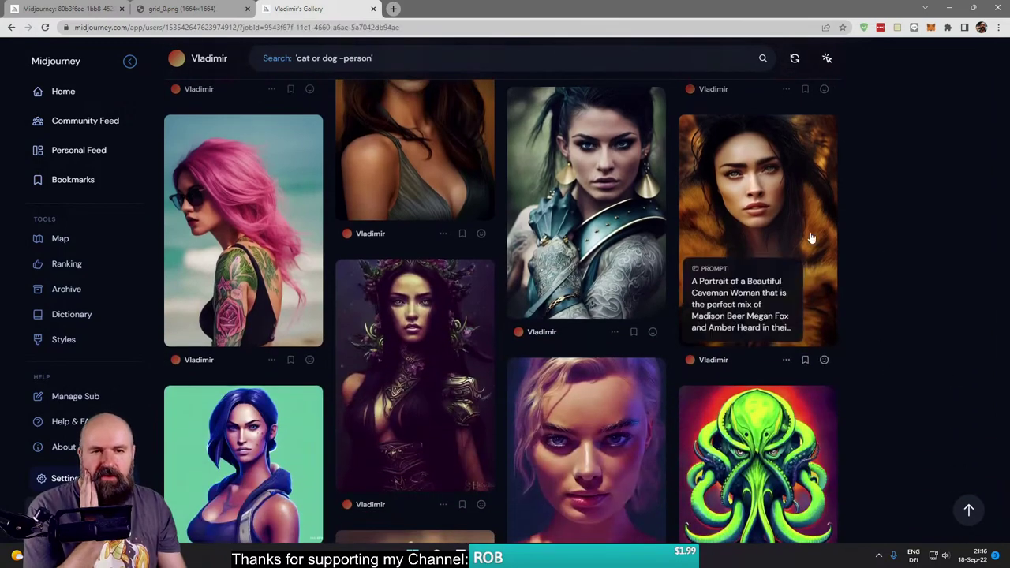
click(810, 233)
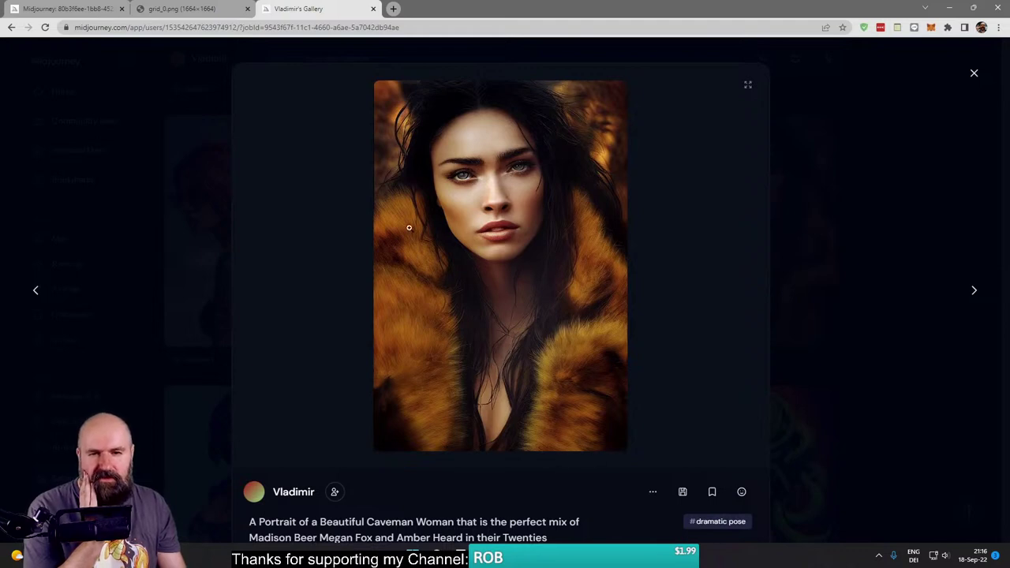
click(910, 198)
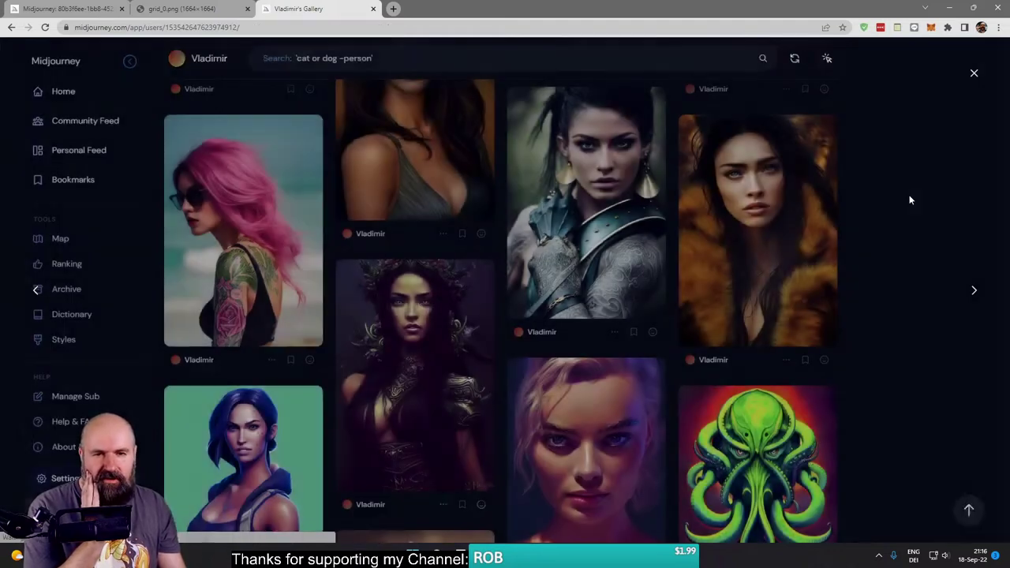
click(621, 225)
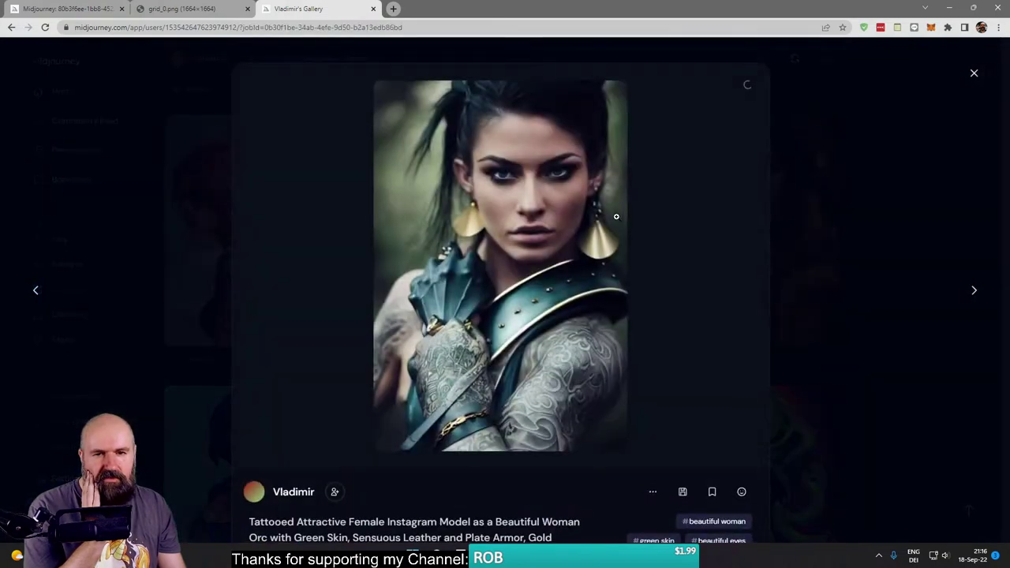
click(505, 179)
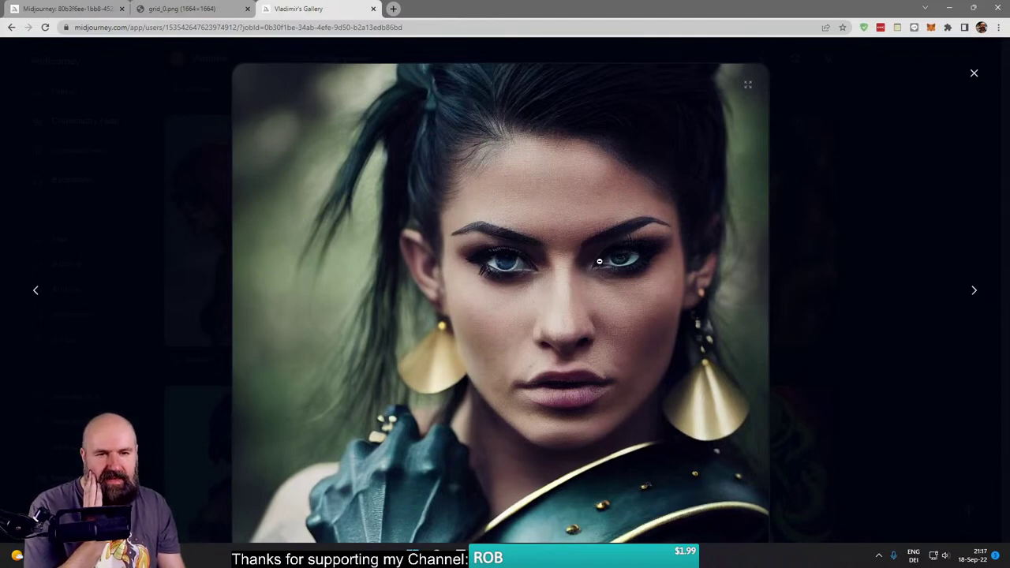
click(903, 292)
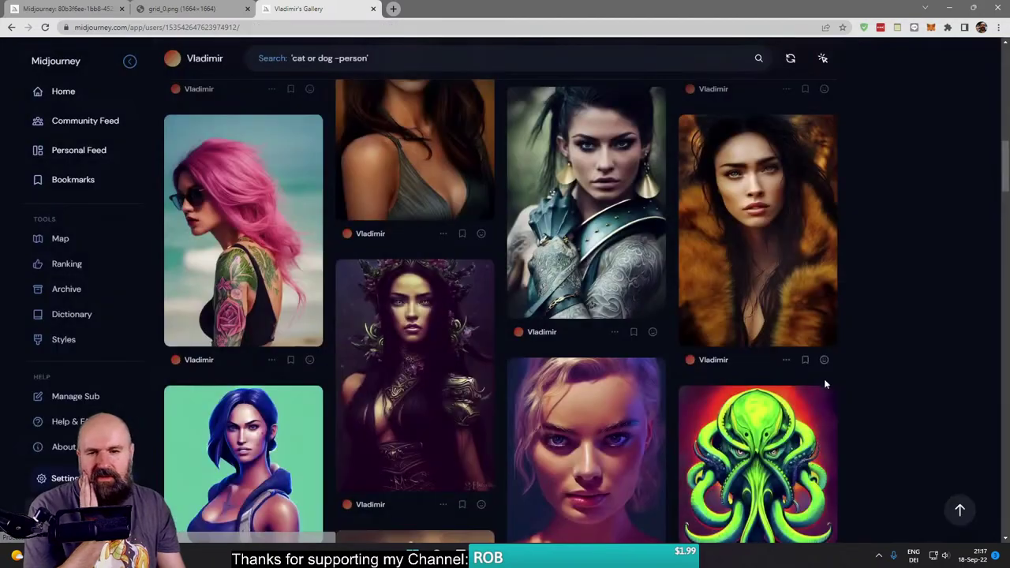
Step: Scroll further down to read the Medusa bust and dragon-woman prompts, then scroll back up
scroll(867, 328, down, 3)
scroll(876, 326, down, 2)
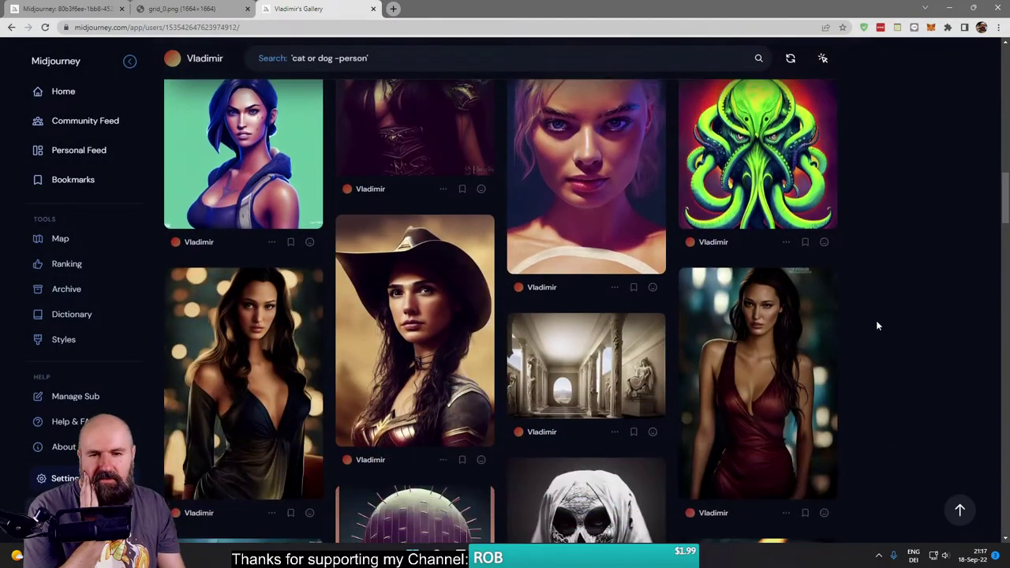
scroll(876, 326, down, 4)
scroll(876, 328, down, 3)
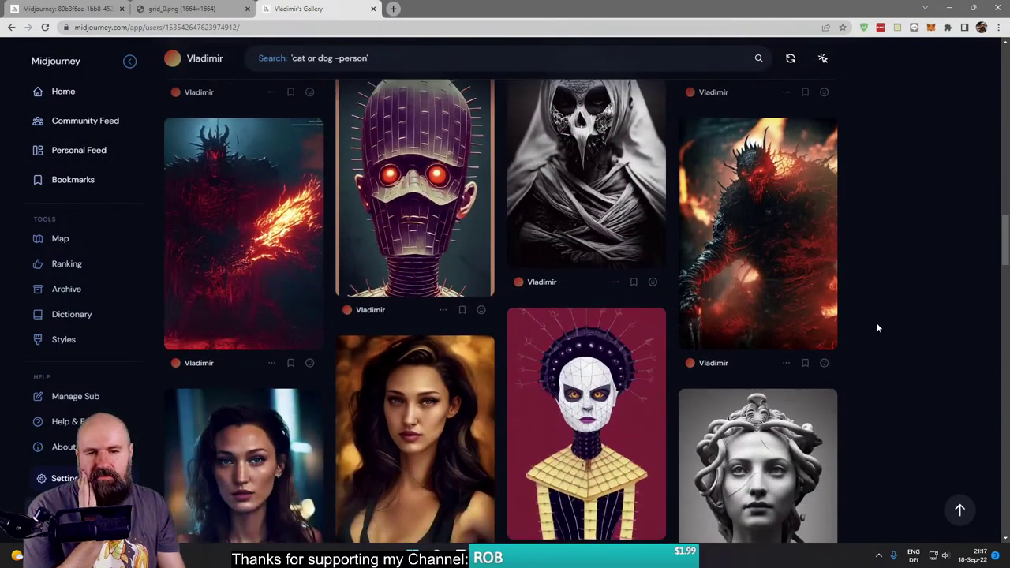
scroll(876, 327, down, 3)
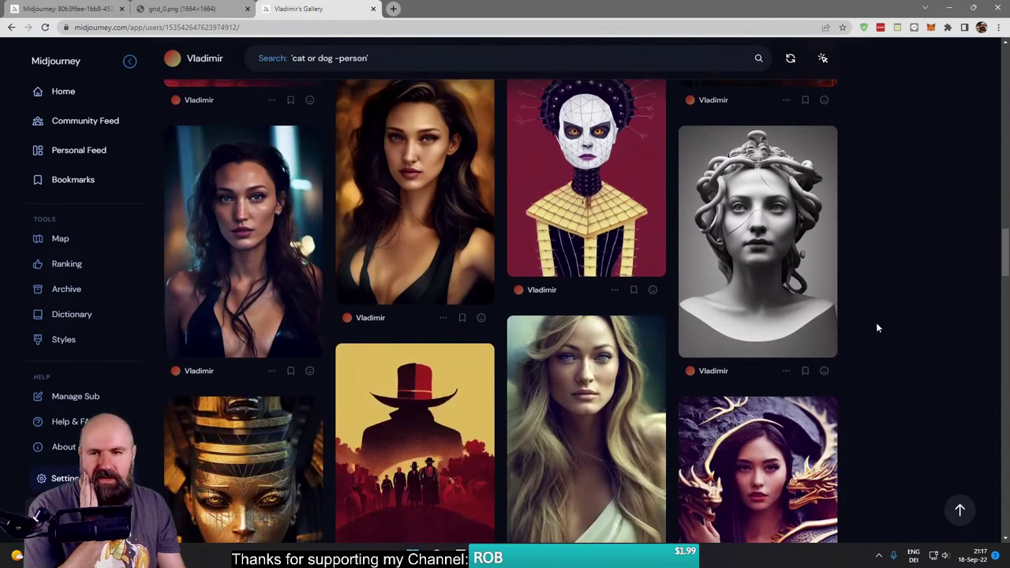
click(772, 244)
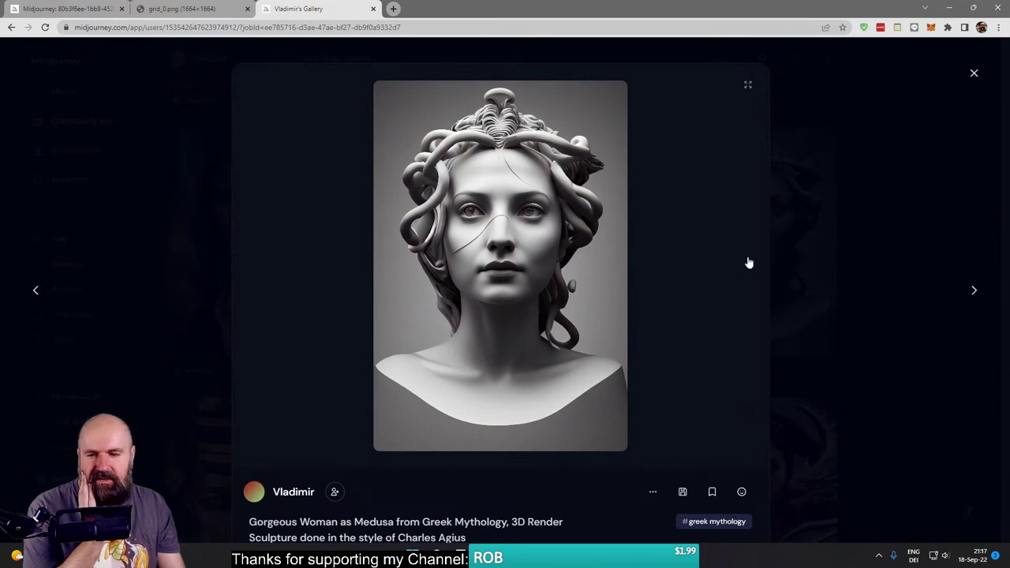
scroll(719, 289, down, 1)
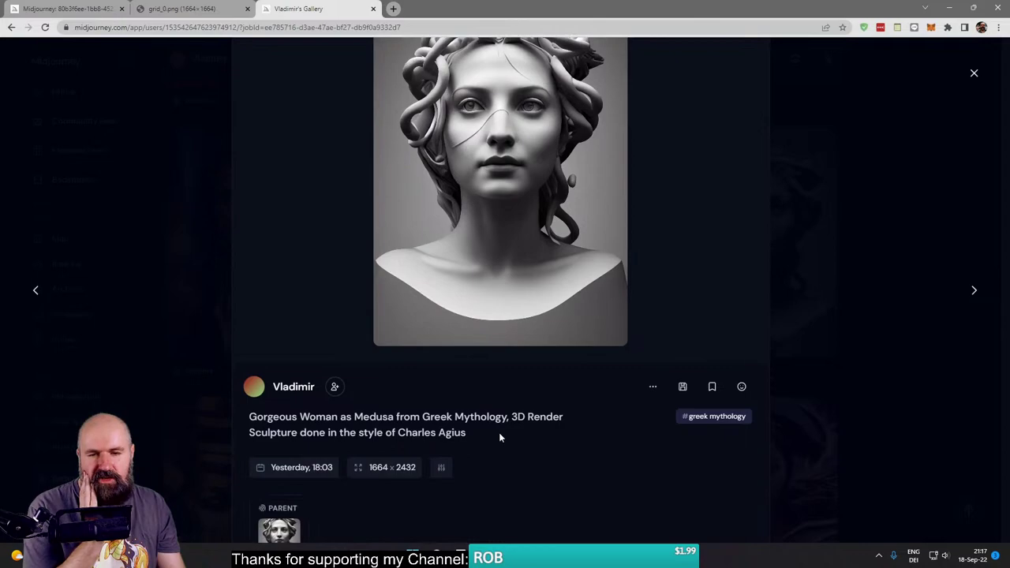
click(869, 236)
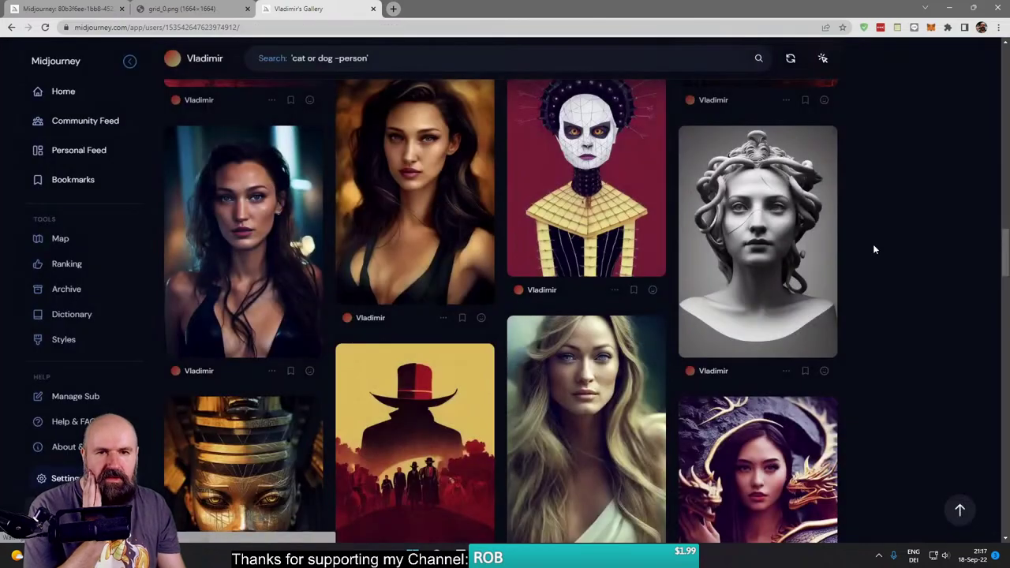
scroll(845, 337, down, 3)
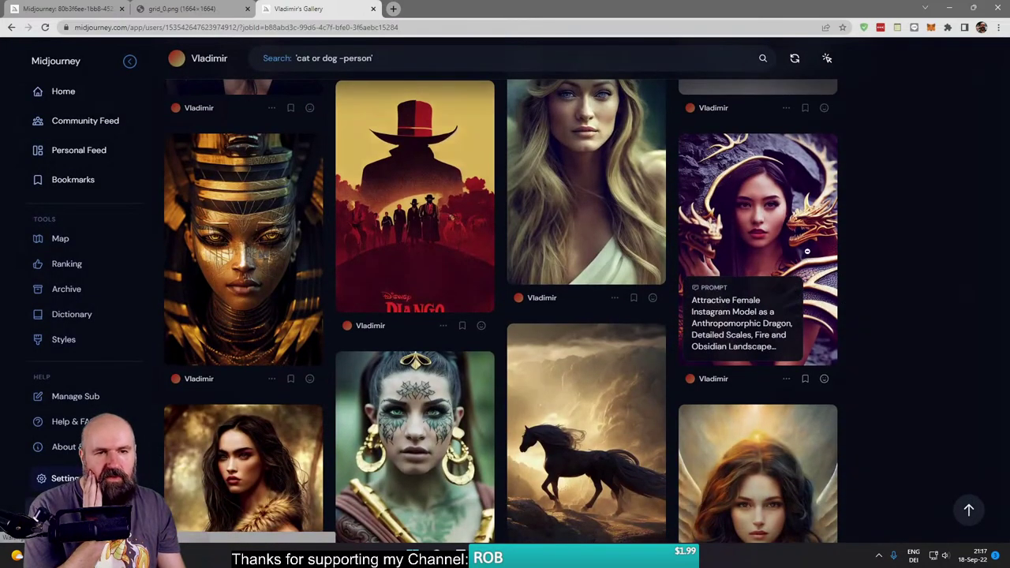
click(825, 289)
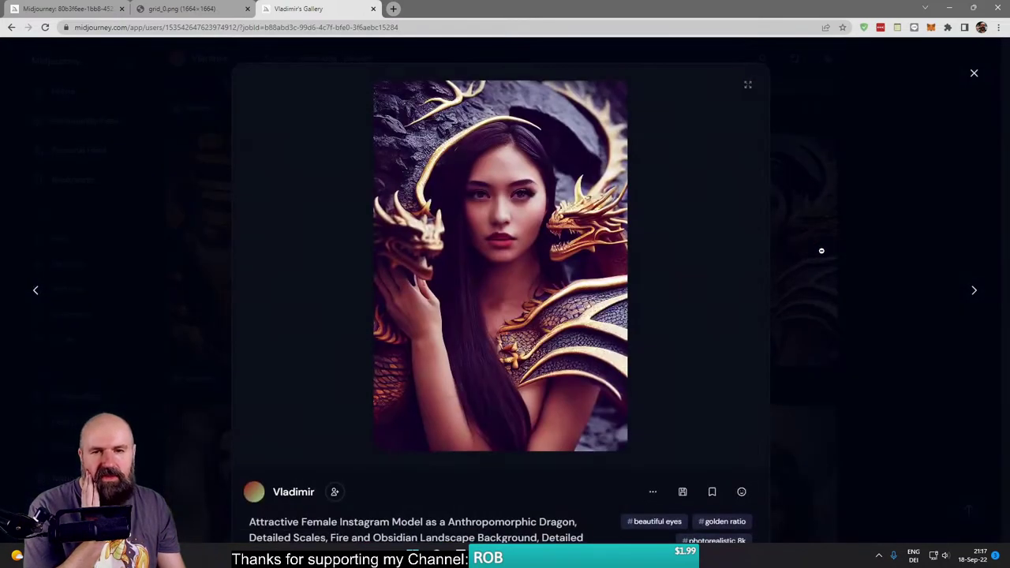
click(881, 254)
scroll(508, 271, up, 10)
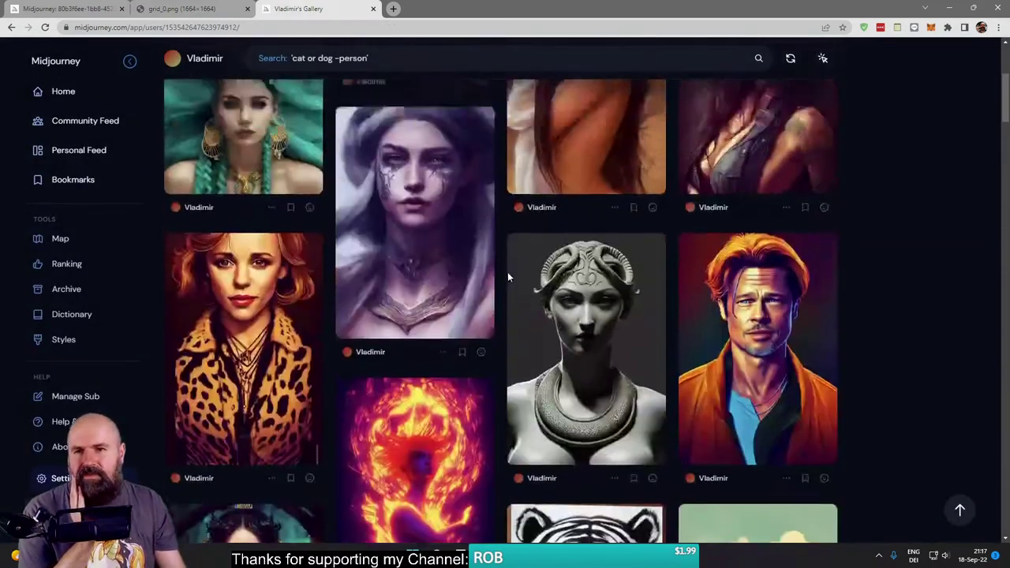
scroll(508, 272, up, 4)
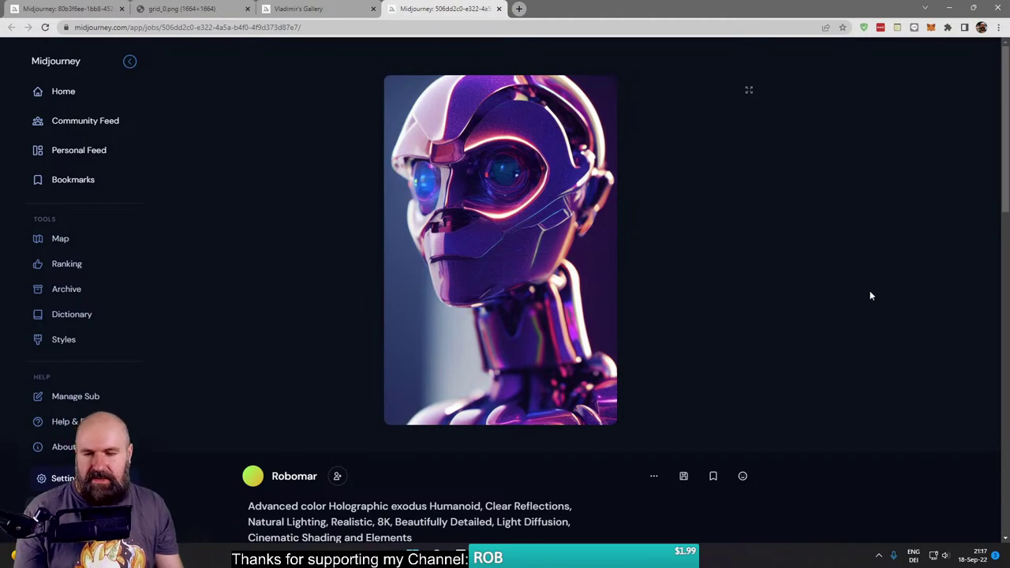
Step: Go to Instagram in a new tab and open the robot image creator's profile
click(519, 8)
text(instagram.com)
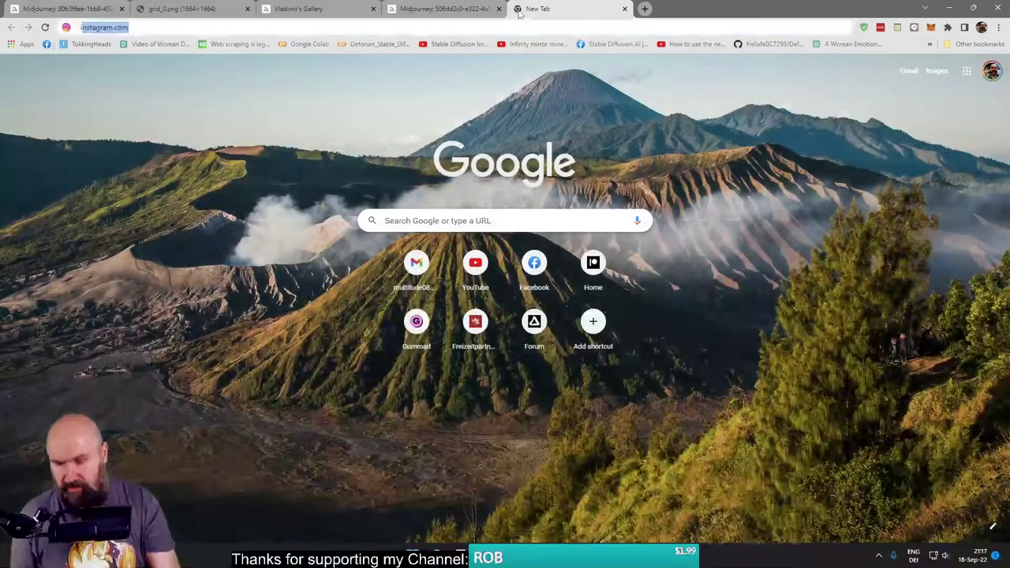
key(Return)
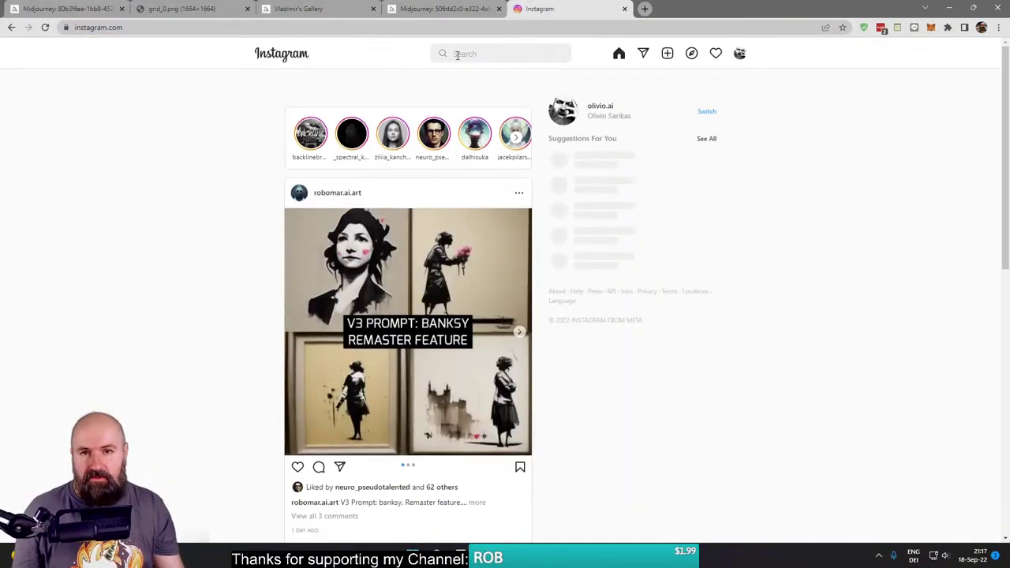
click(457, 53)
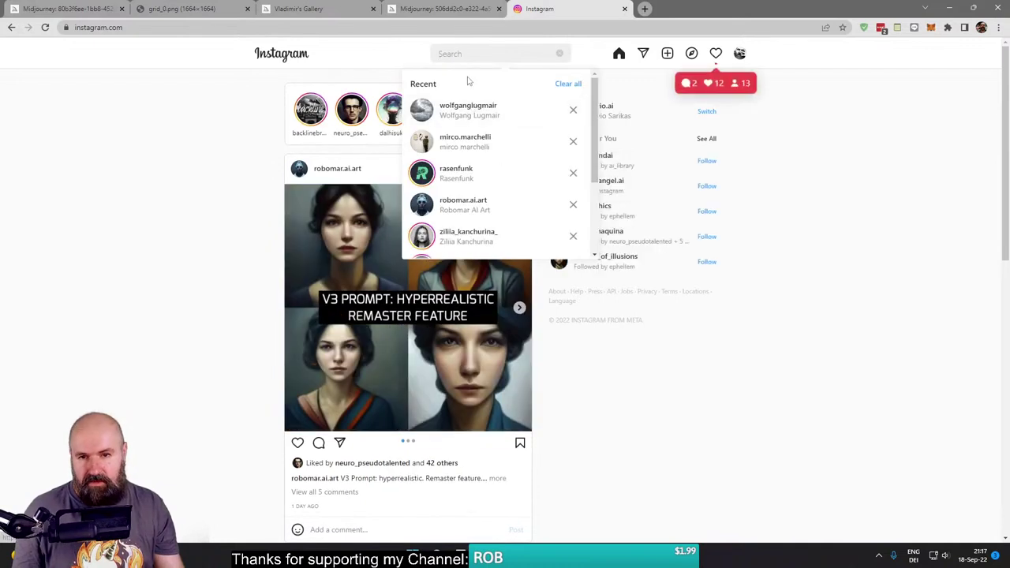
click(458, 204)
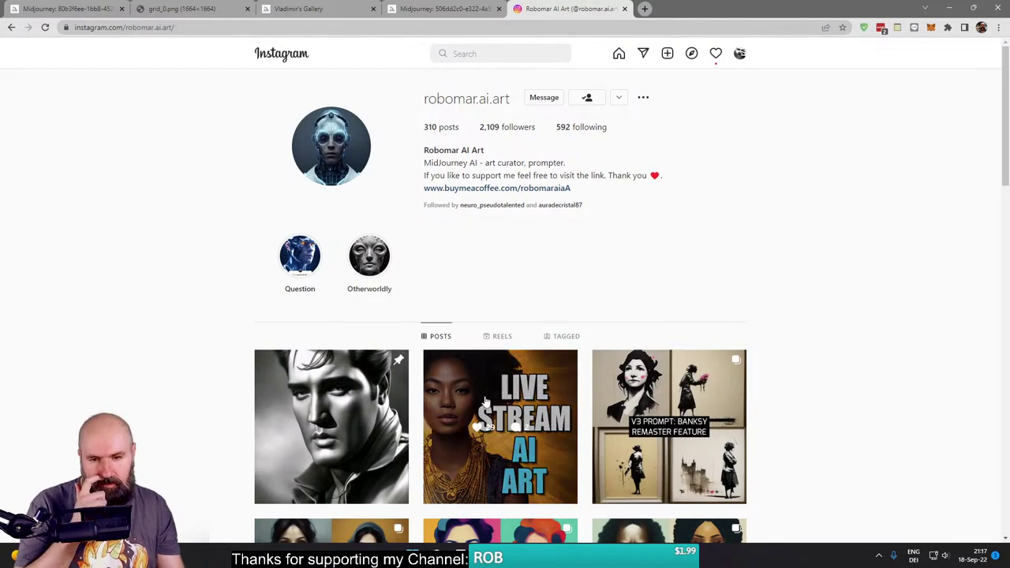
Step: Browse the creator's post grid, viewing the Banksy remaster post before closing it
scroll(794, 327, down, 4)
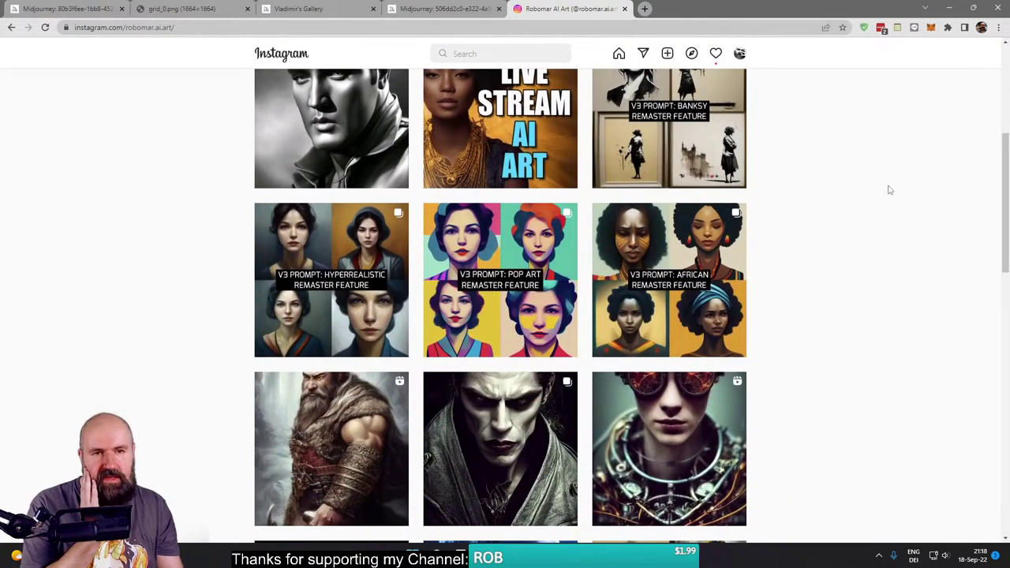
click(745, 158)
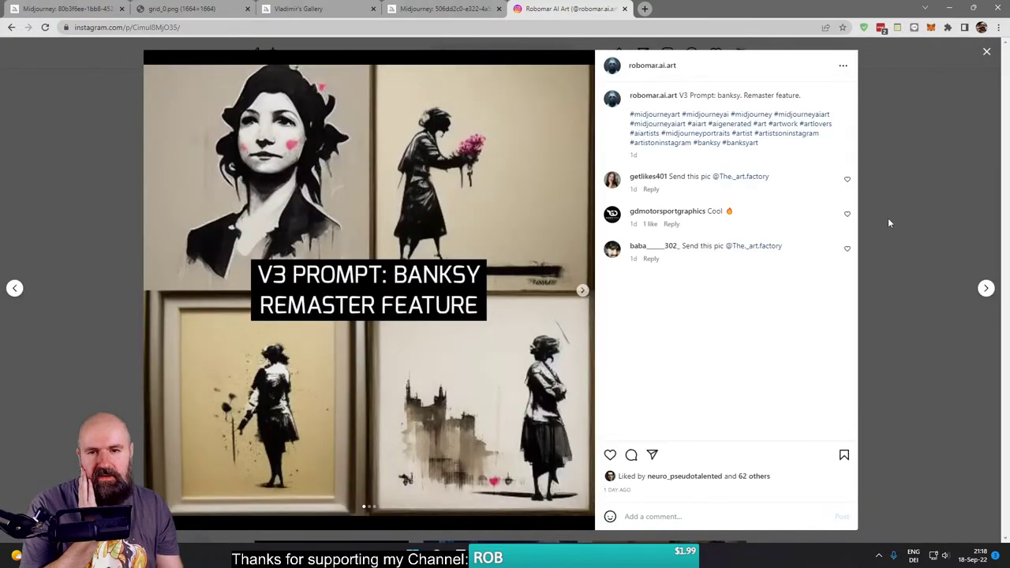
click(121, 179)
scroll(177, 282, down, 6)
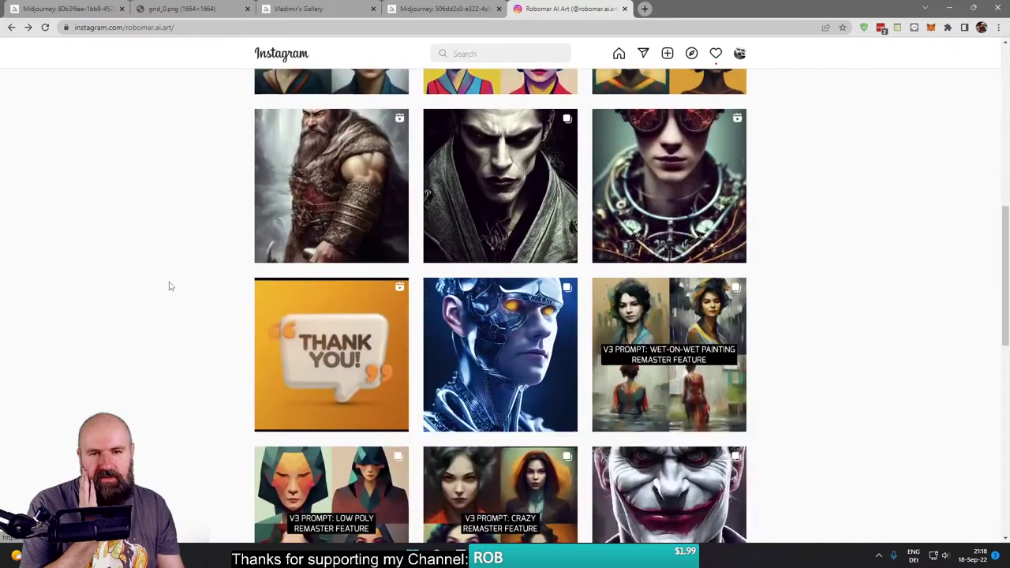
scroll(168, 289, down, 2)
scroll(178, 295, up, 10)
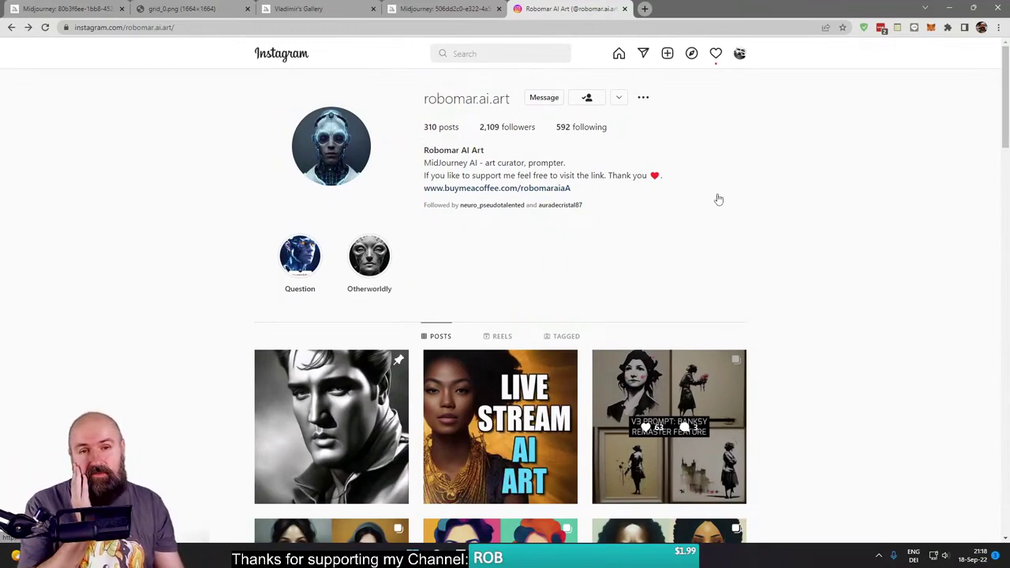
Step: Open the Midjourney robot image full-size in its own tab and view it
click(433, 14)
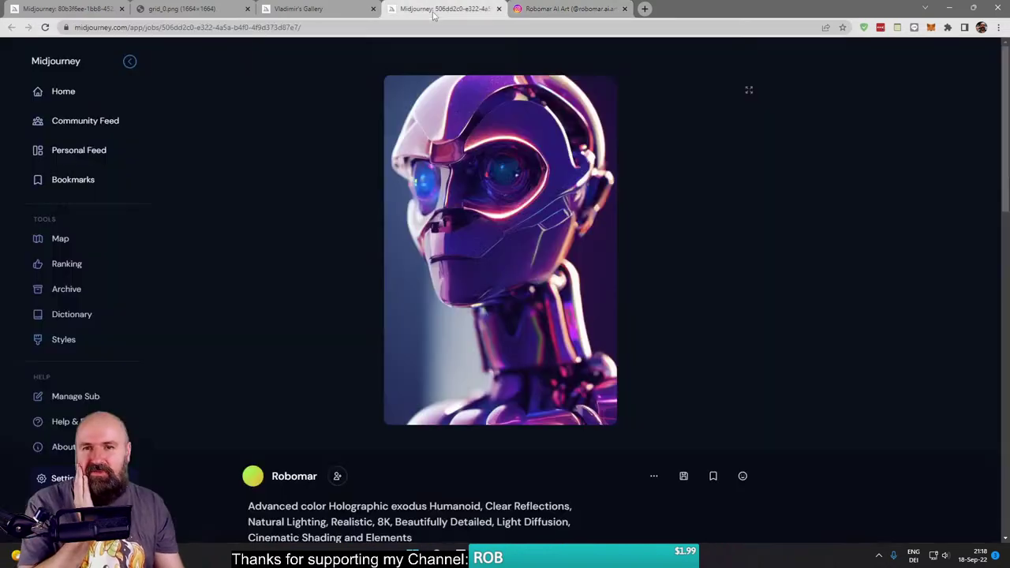
scroll(771, 344, down, 1)
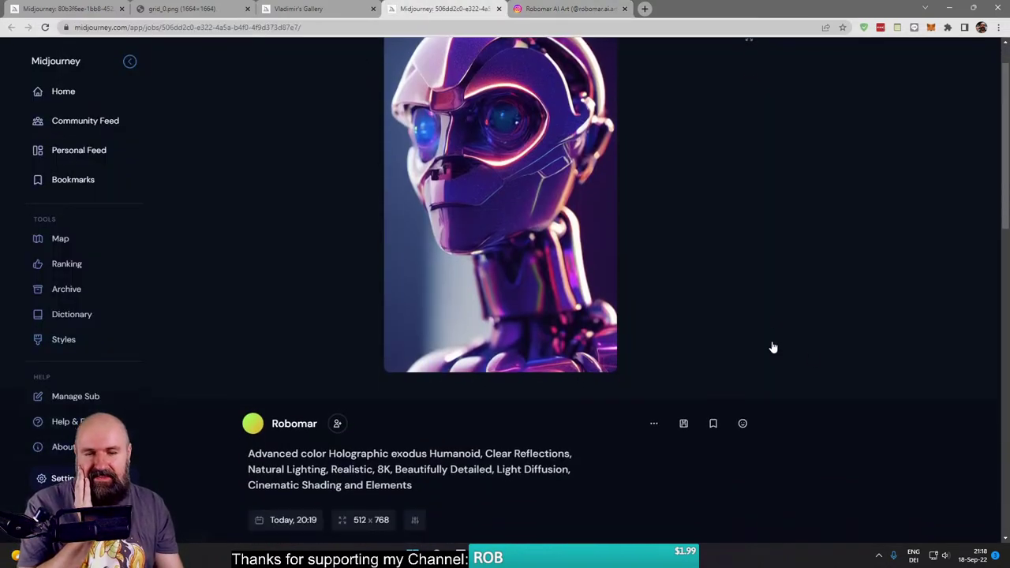
scroll(772, 345, up, 1)
right_click(472, 241)
click(521, 249)
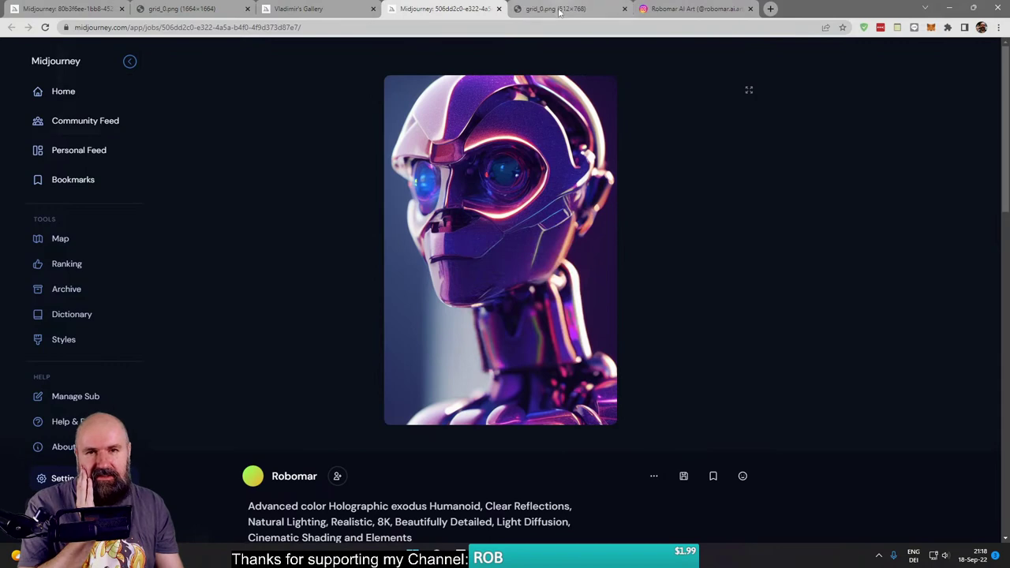
key(ctrl+Tab)
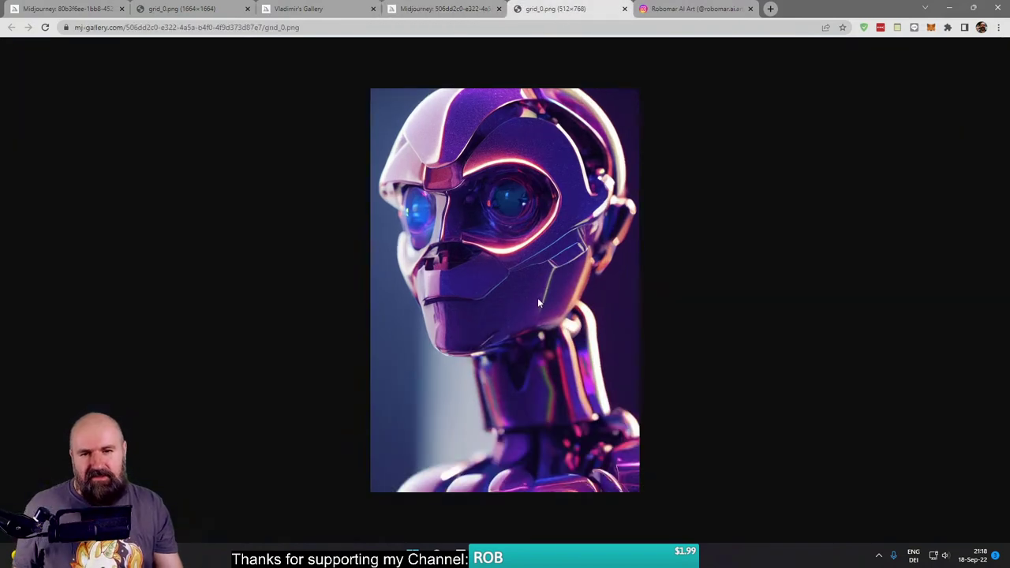
scroll(532, 297, up, 2)
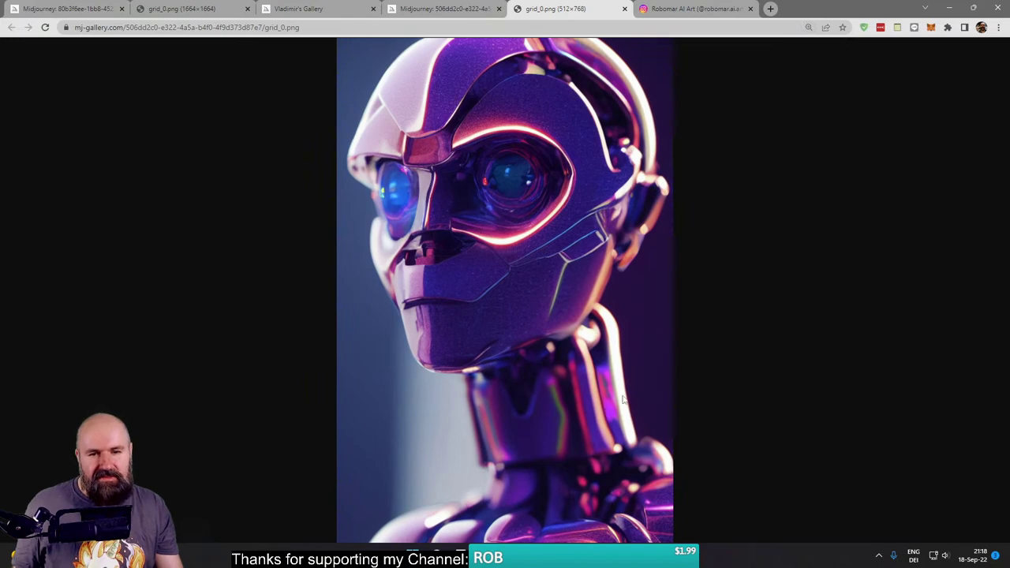
Step: Review the robot prompt on the job page, highlighting 'Beautifully Detailed' and 'Light Diffusion'
click(430, 9)
scroll(684, 323, down, 2)
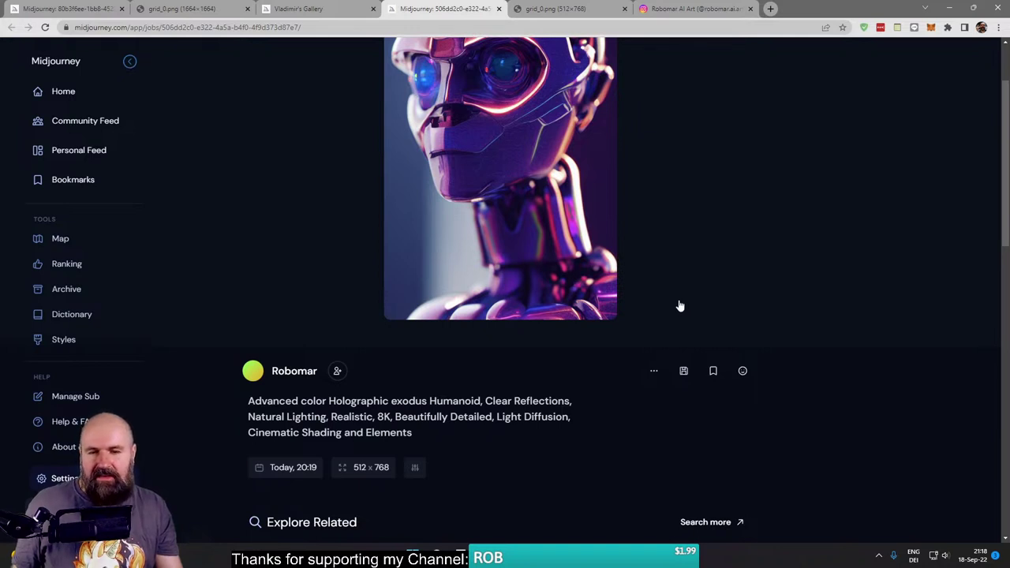
scroll(673, 308, up, 1)
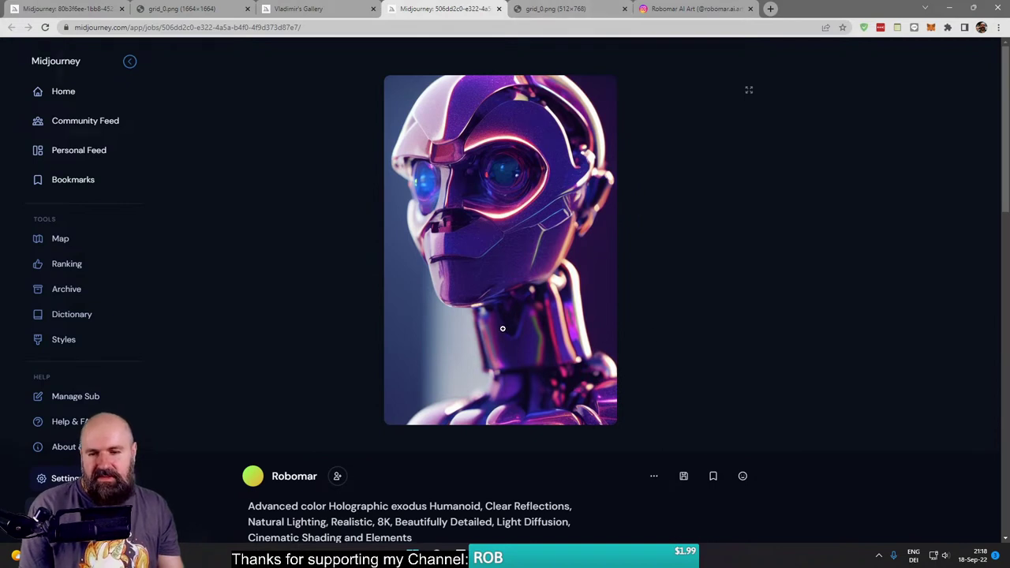
scroll(505, 332, down, 1)
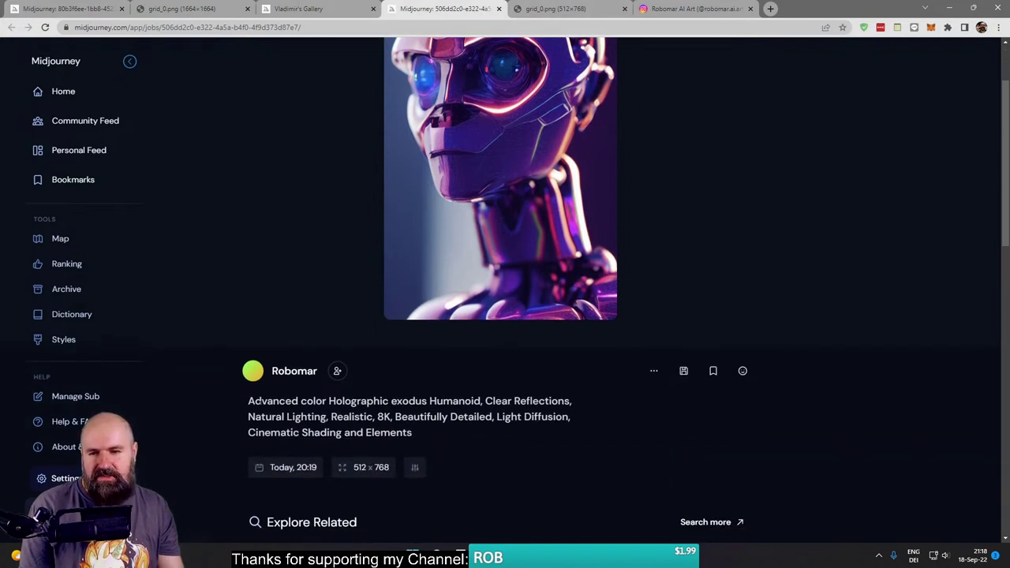
drag(248, 401, 430, 439)
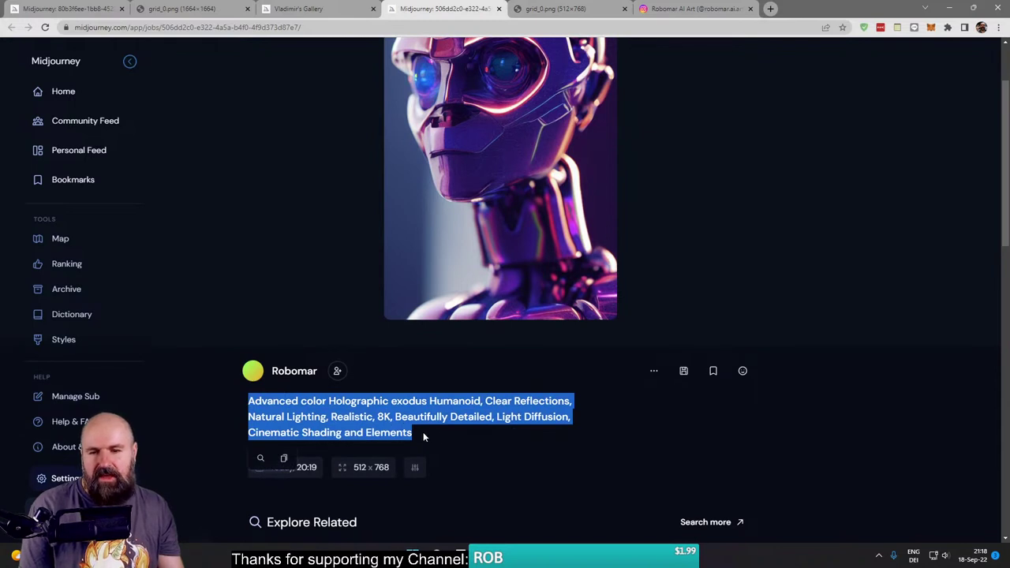
click(423, 435)
drag(395, 417, 569, 417)
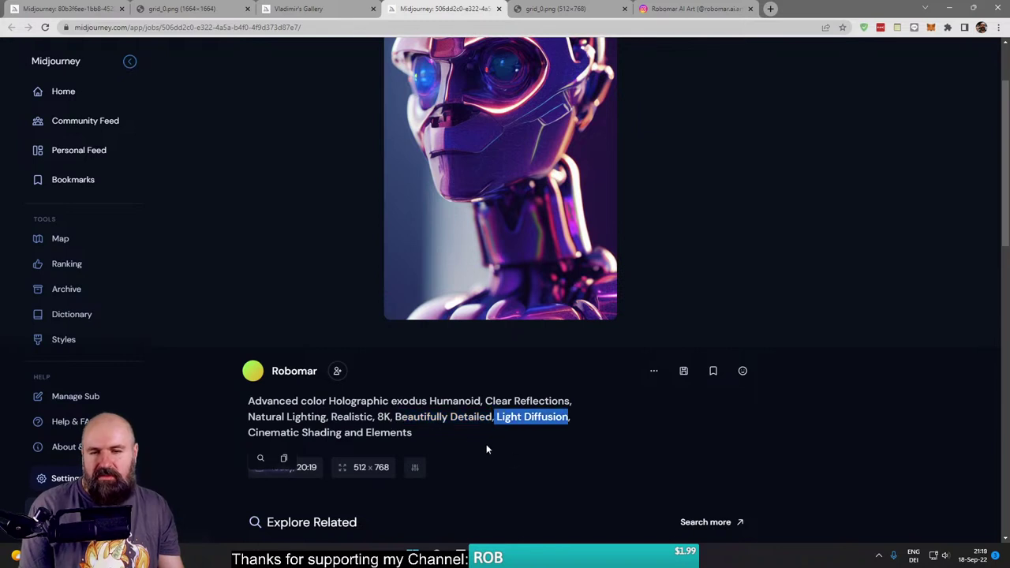
click(488, 448)
scroll(487, 448, up, 2)
click(545, 9)
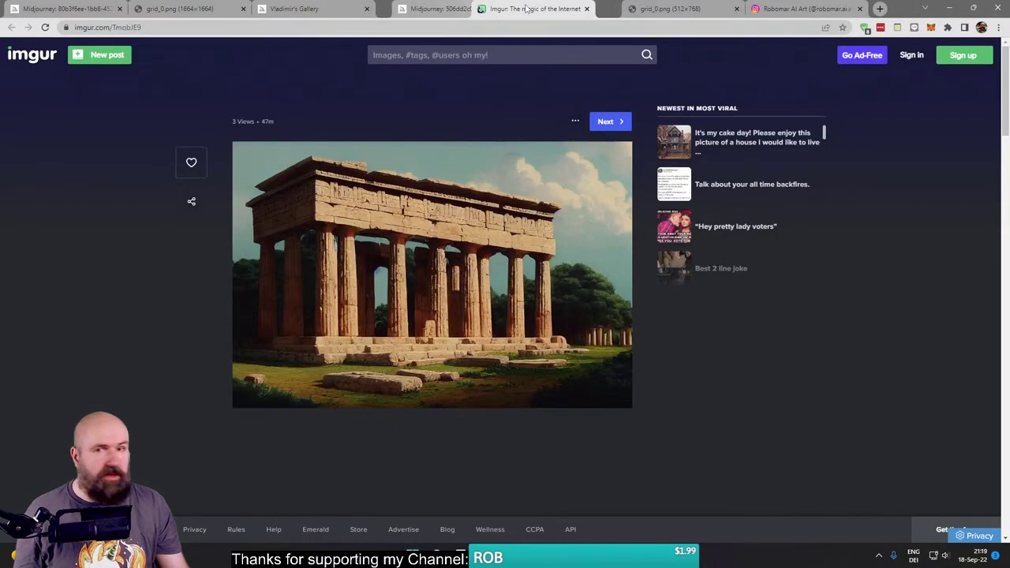
Step: Open the Imgur temple image full-size in a new tab, comparing it with the robot image
right_click(472, 227)
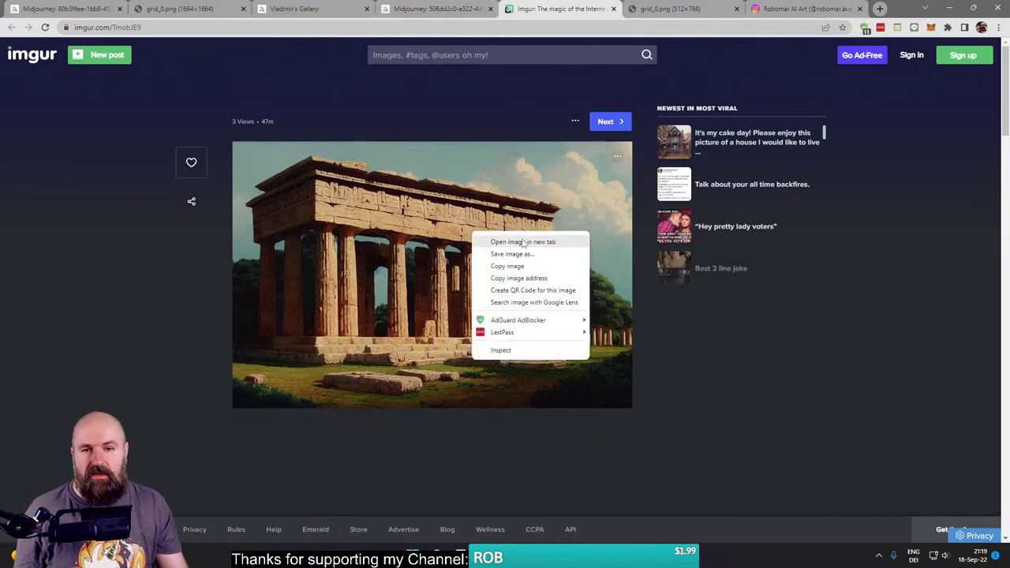
click(489, 239)
key(ctrl+Tab)
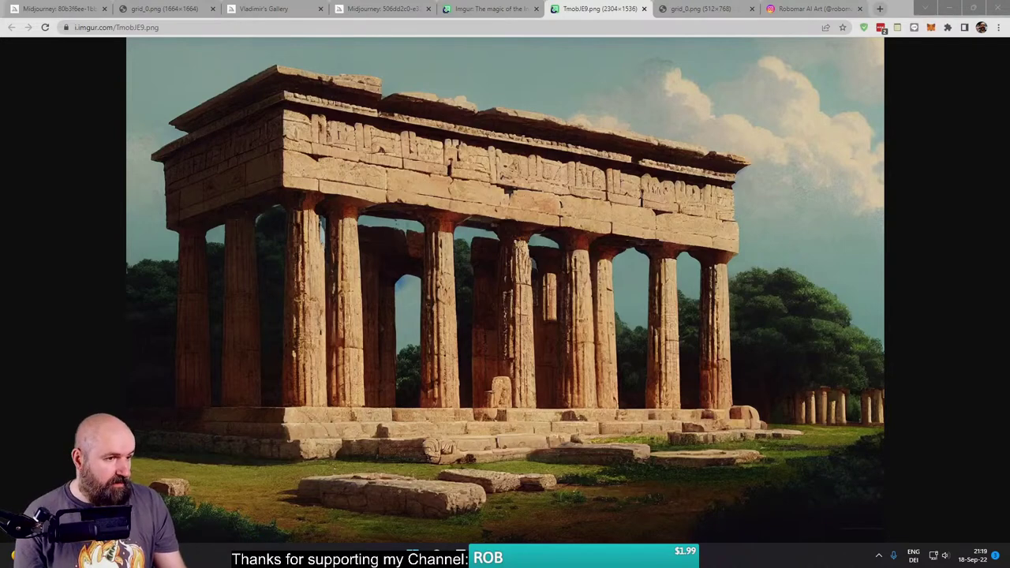
click(703, 9)
click(596, 9)
Step: Paste the temple of Artemis prompt into the address bar of the temple image tab
click(528, 27)
text(ancient Greek temple of Artemis made of Carrara marble by Studio Ghibli, tim hildebrandt octane trending on ArtStation)
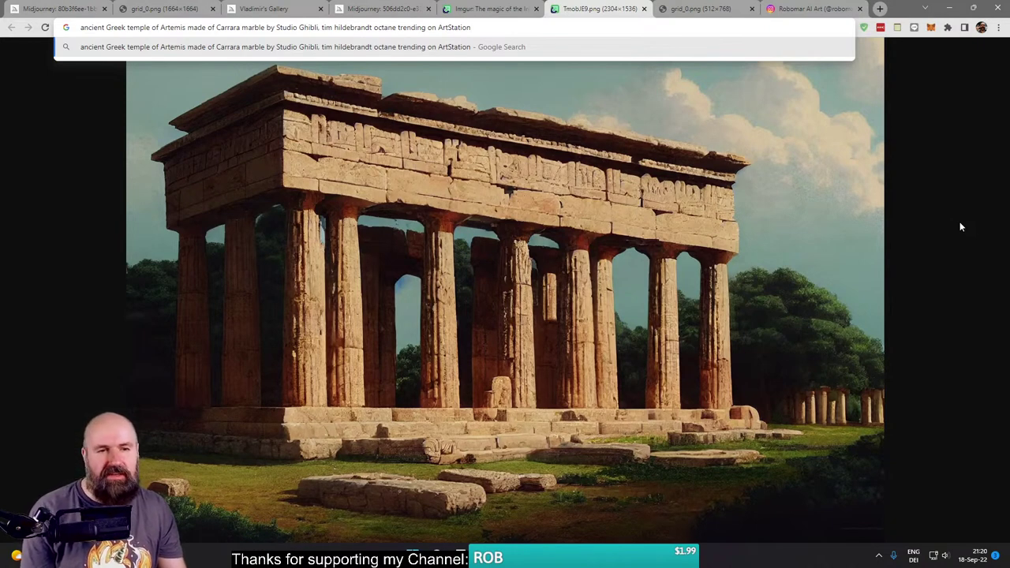
click(909, 186)
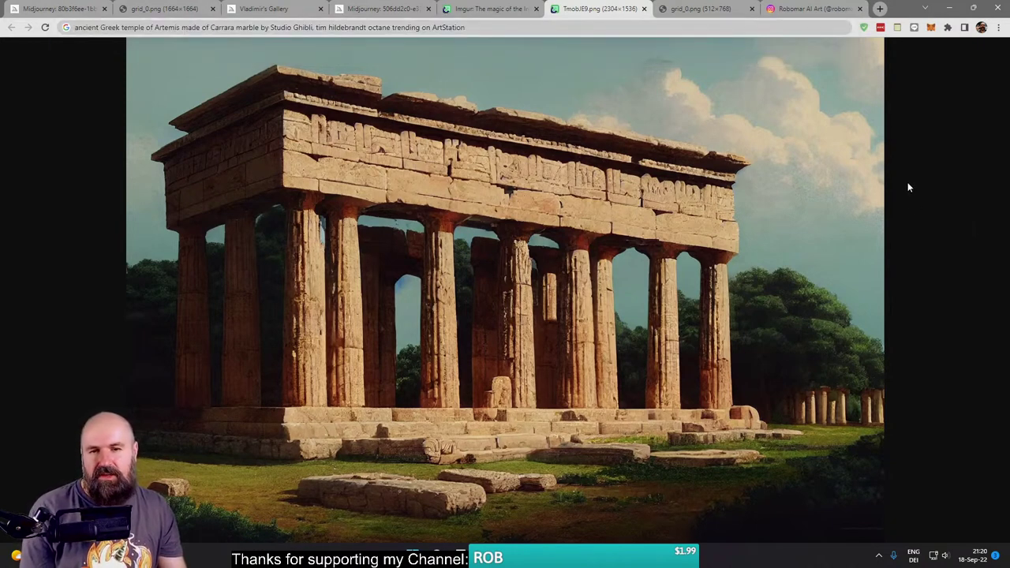